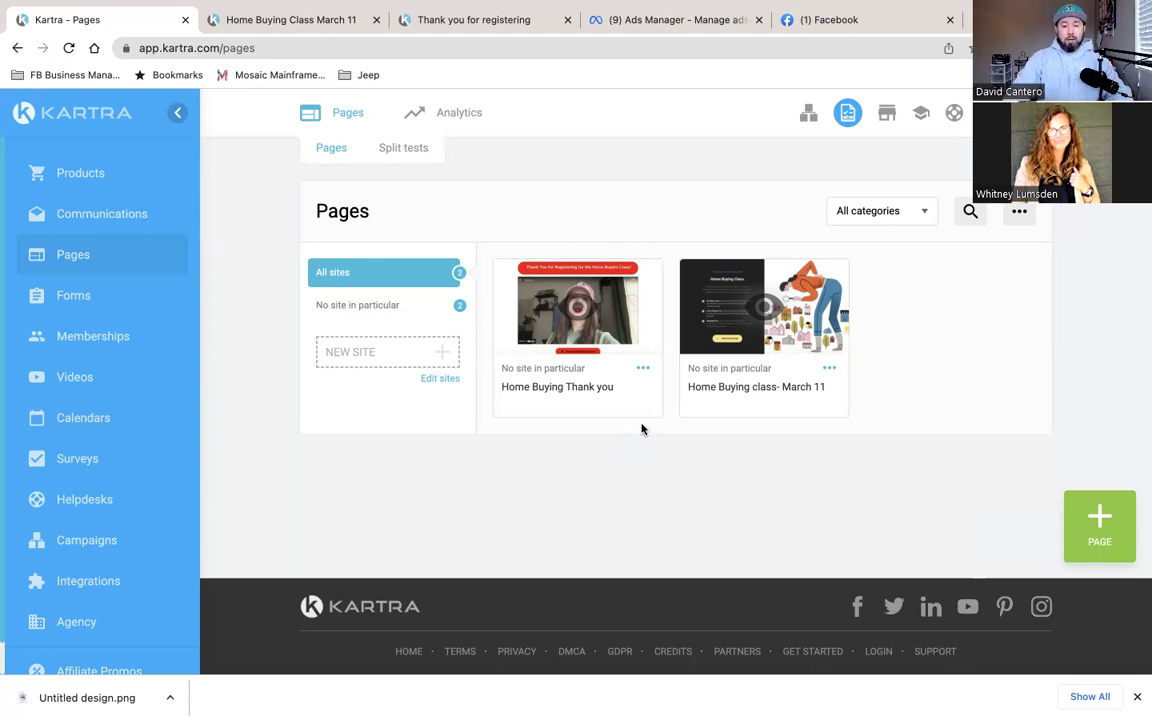
Review the published Home Buying Class March 11 landing page and its Thank You page, glancing at the Ads Manager campaigns.
click(313, 27)
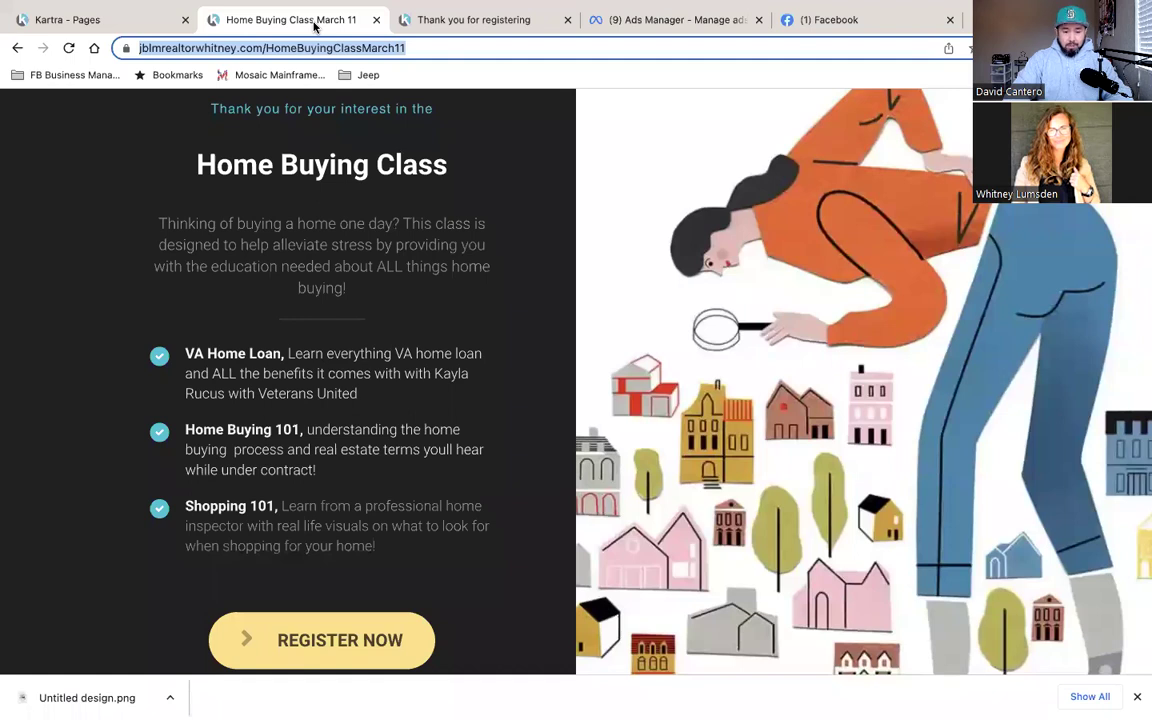
click(460, 25)
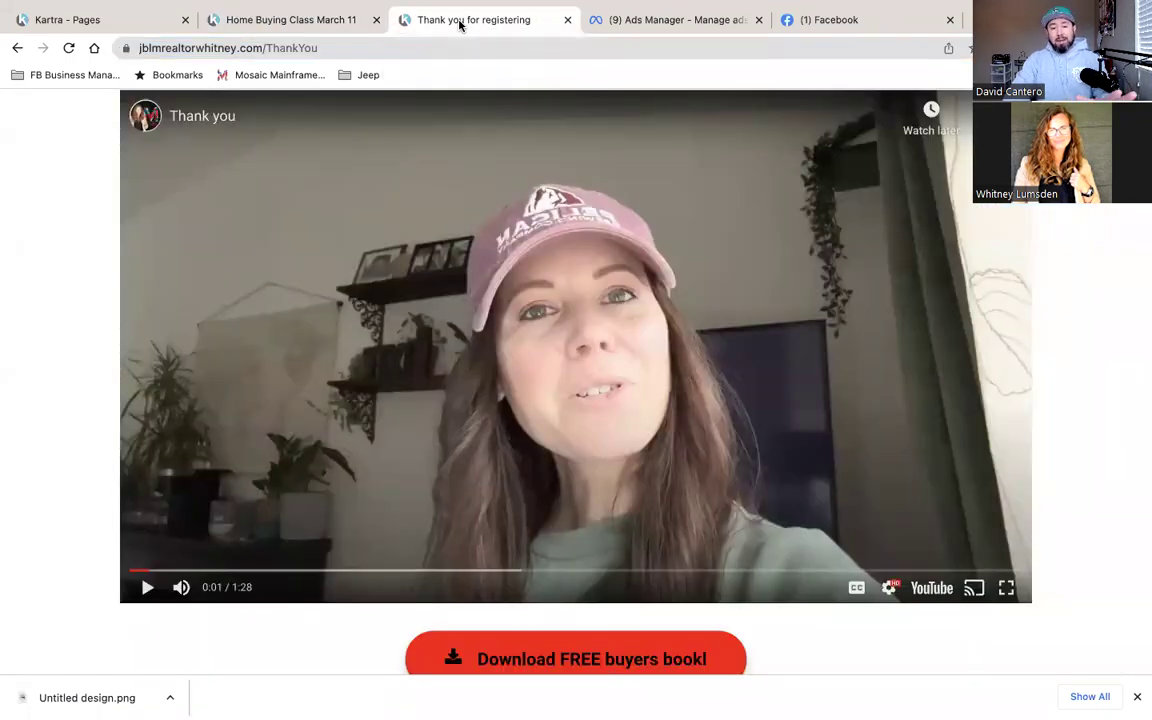
scroll(443, 167, up, 3)
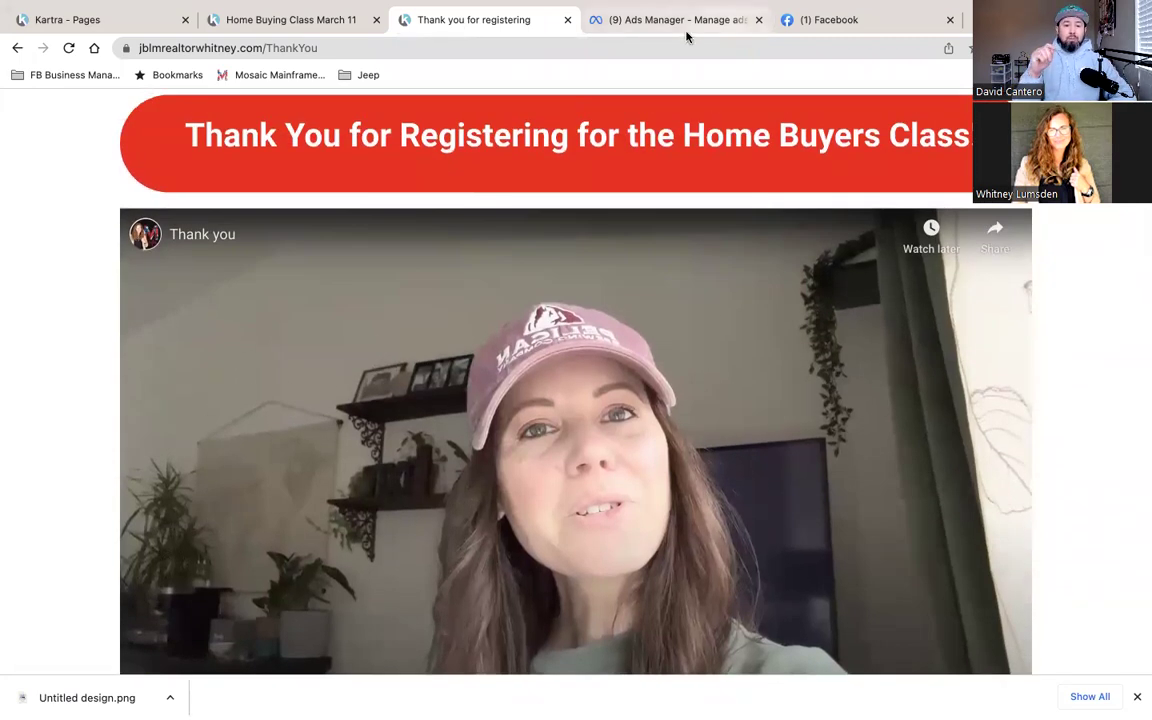
click(712, 21)
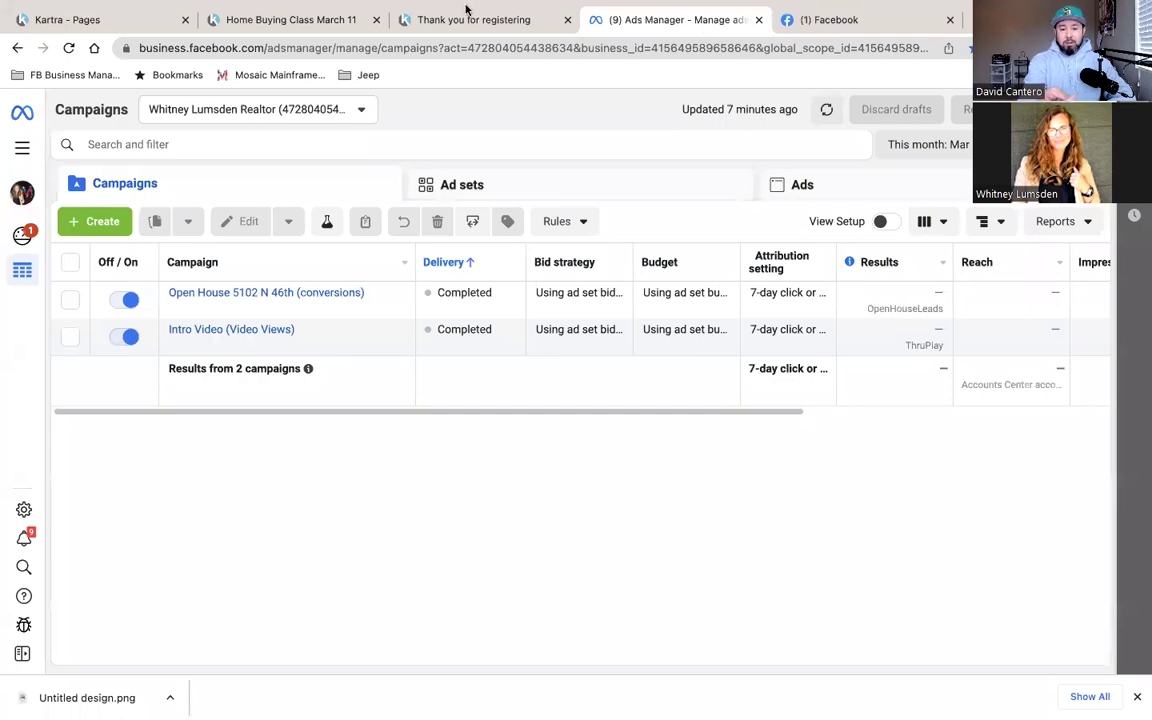
click(302, 19)
click(444, 21)
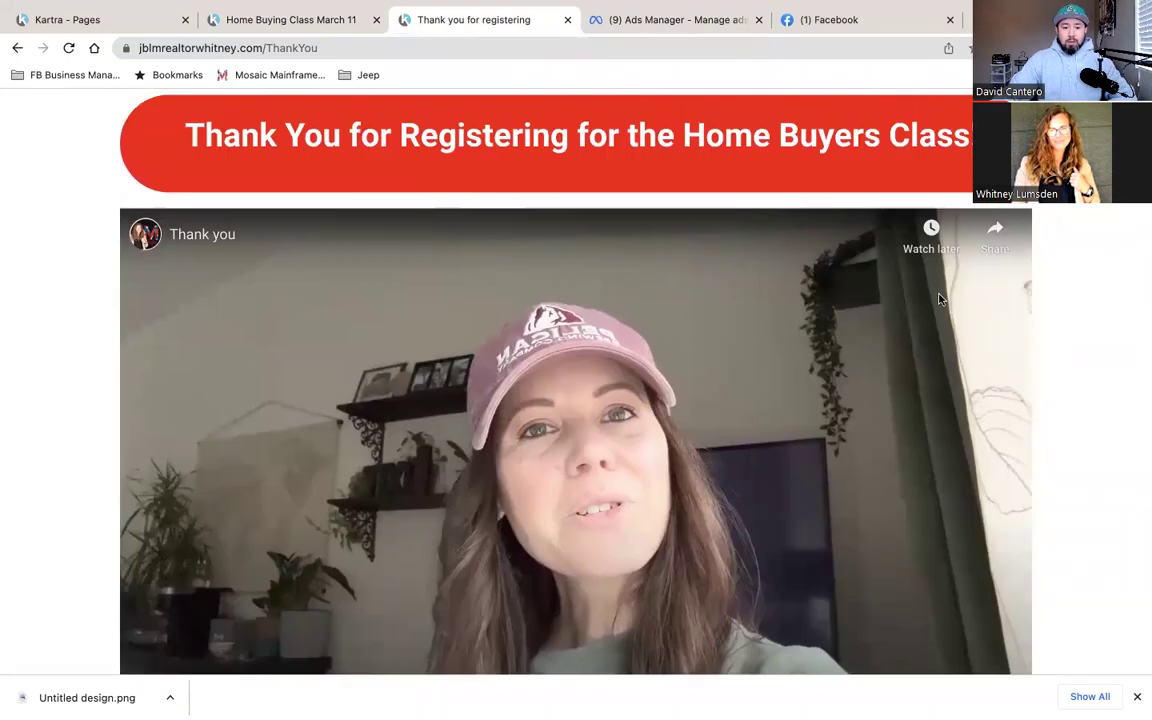
scroll(871, 340, up, 1)
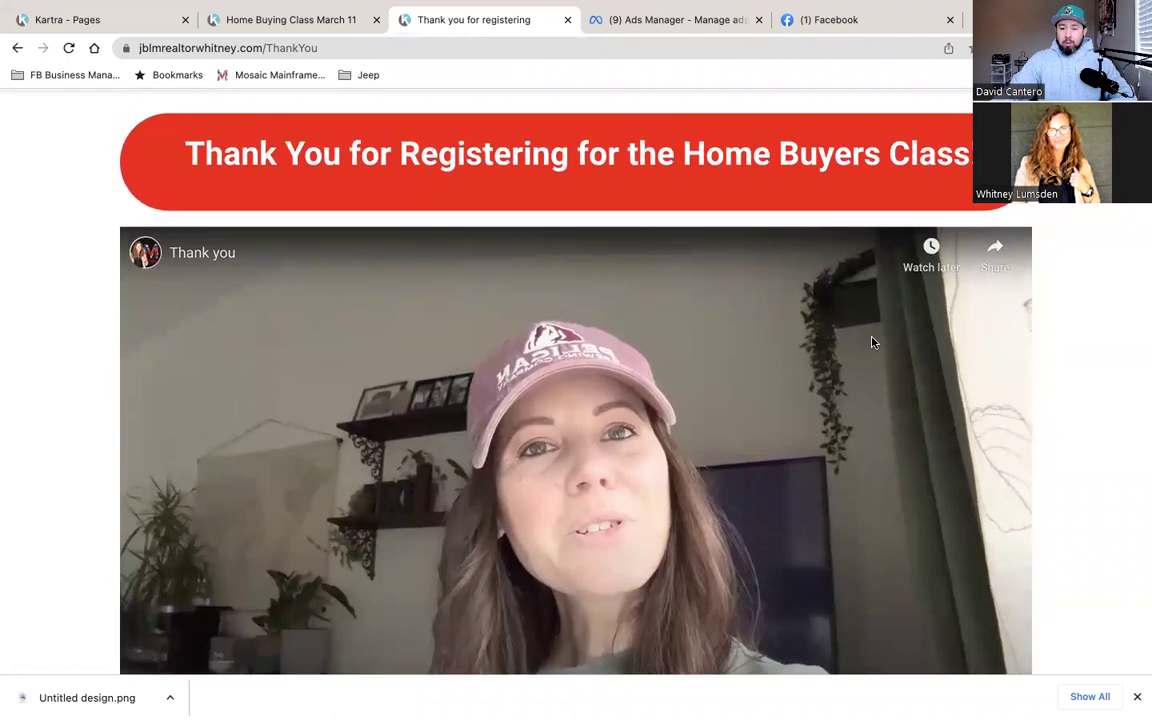
scroll(871, 342, down, 1)
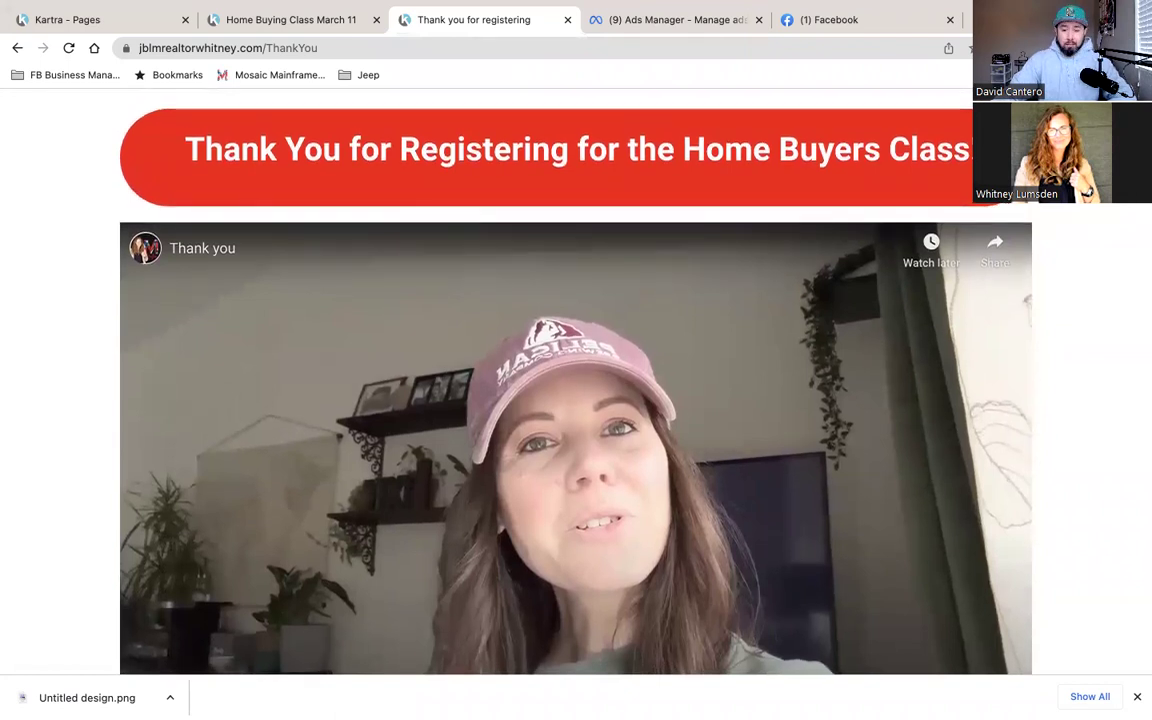
Compare the class landing page with the Thank You page and check the latter for an installed pixel using Meta Pixel Helper.
click(327, 19)
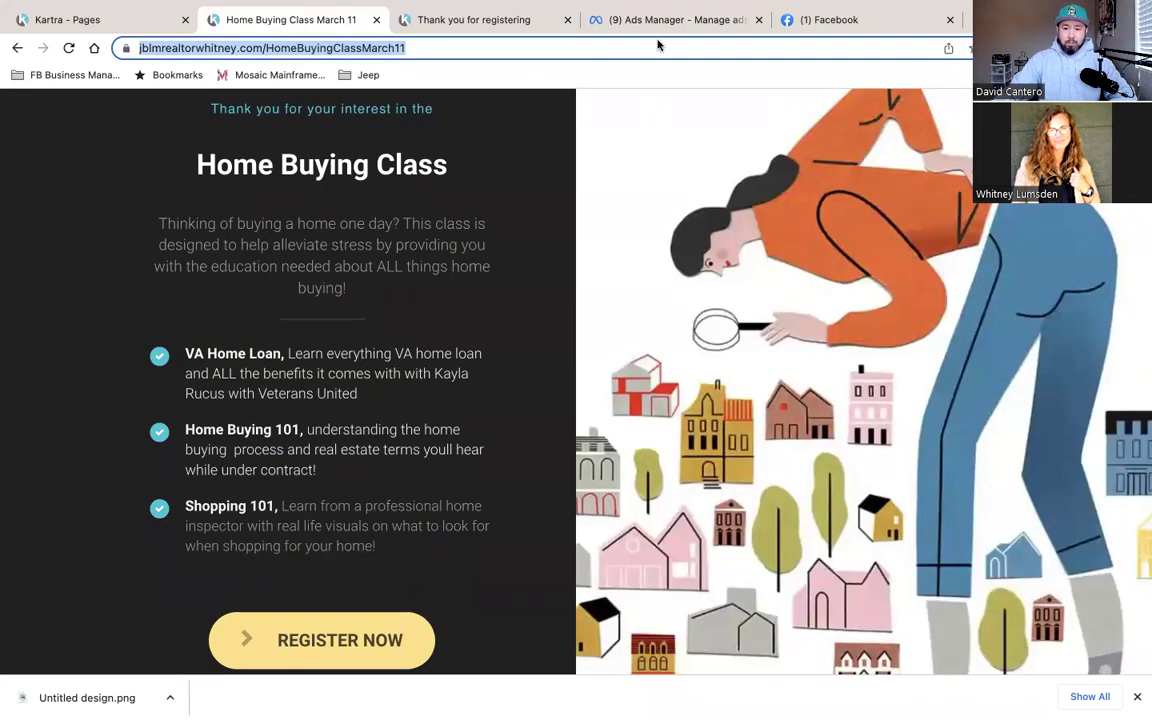
click(510, 15)
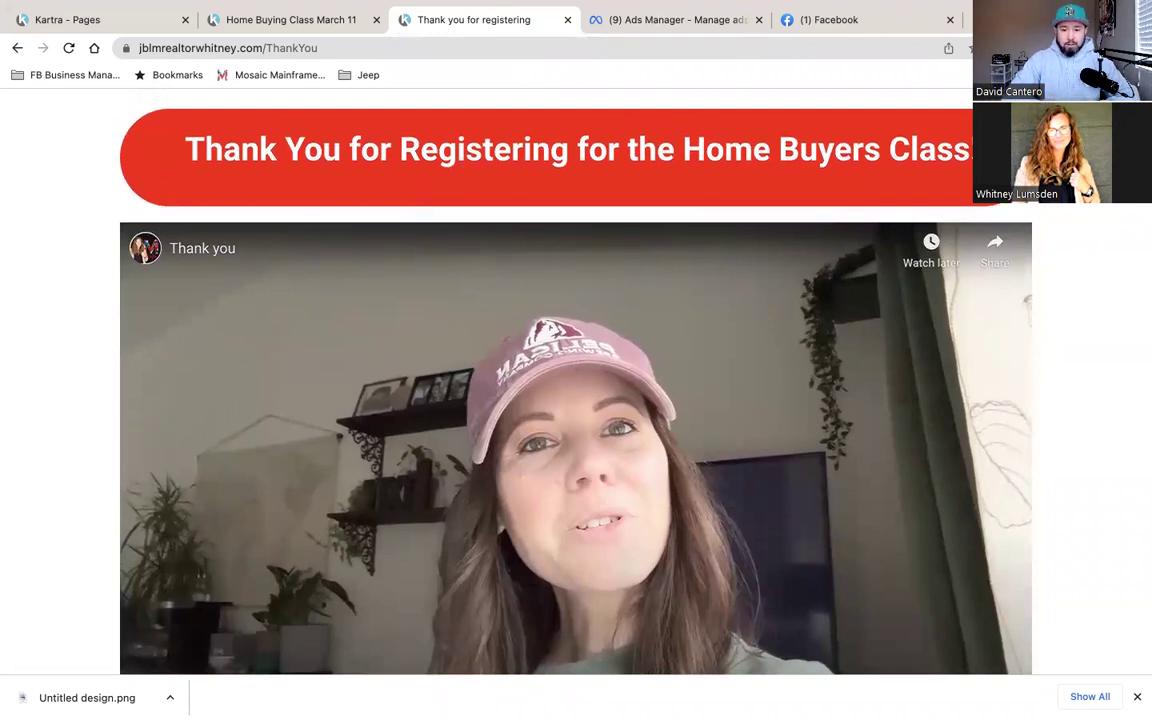
click(1000, 48)
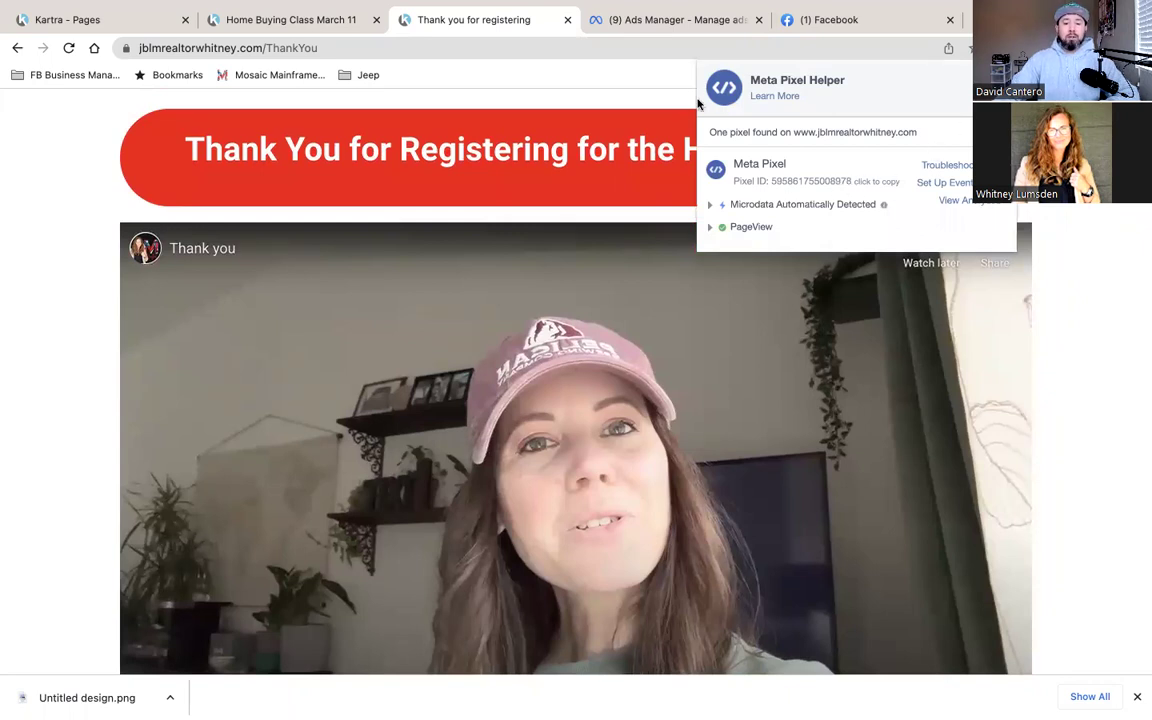
Switch to Ads Manager, open the pixel's data source in Events Manager, and highlight its pixel ID.
click(681, 22)
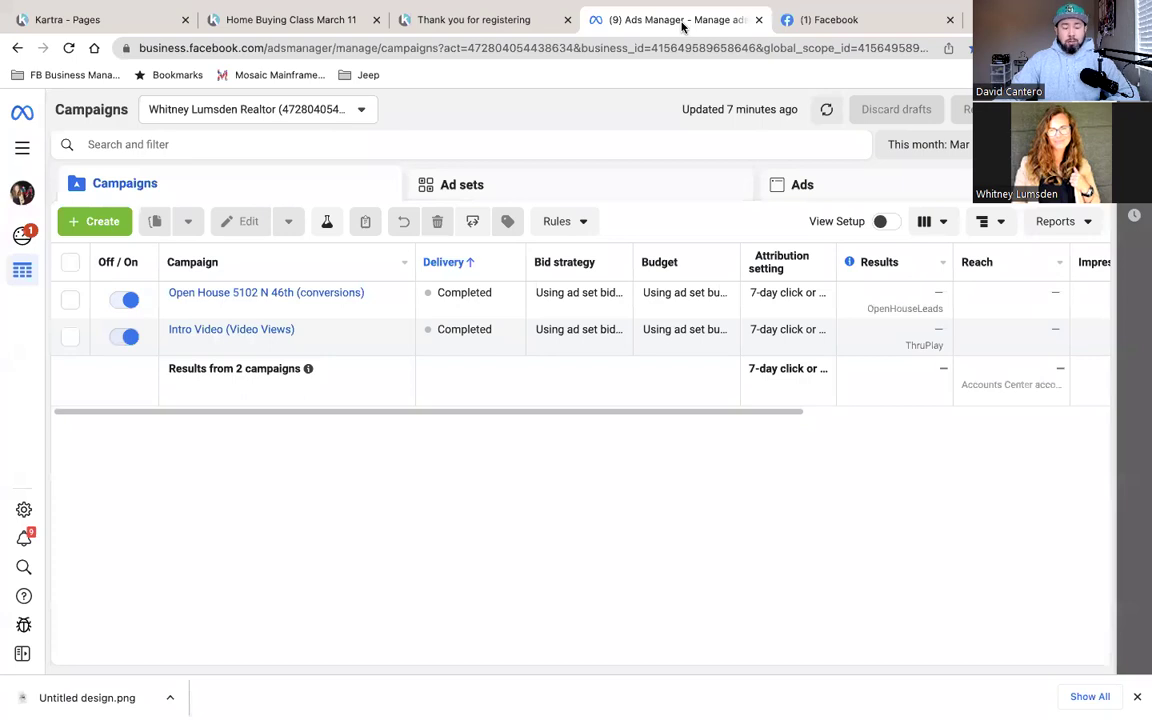
mouse_move(18, 173)
click(22, 147)
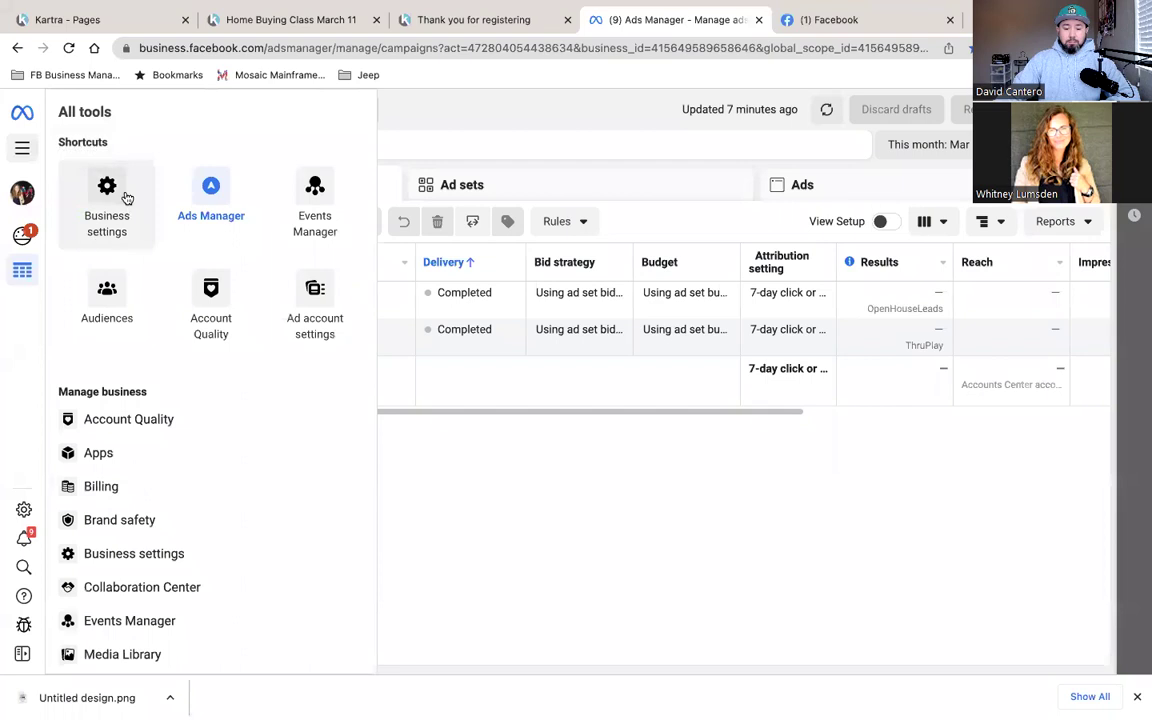
click(311, 190)
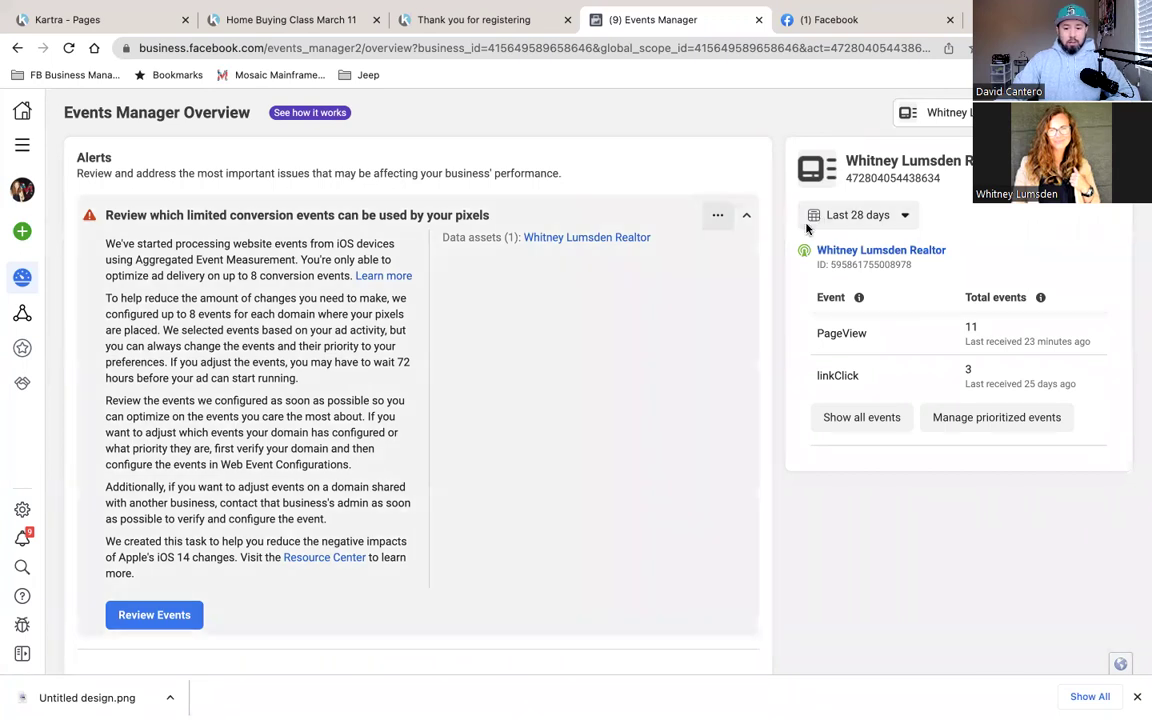
mouse_move(21, 275)
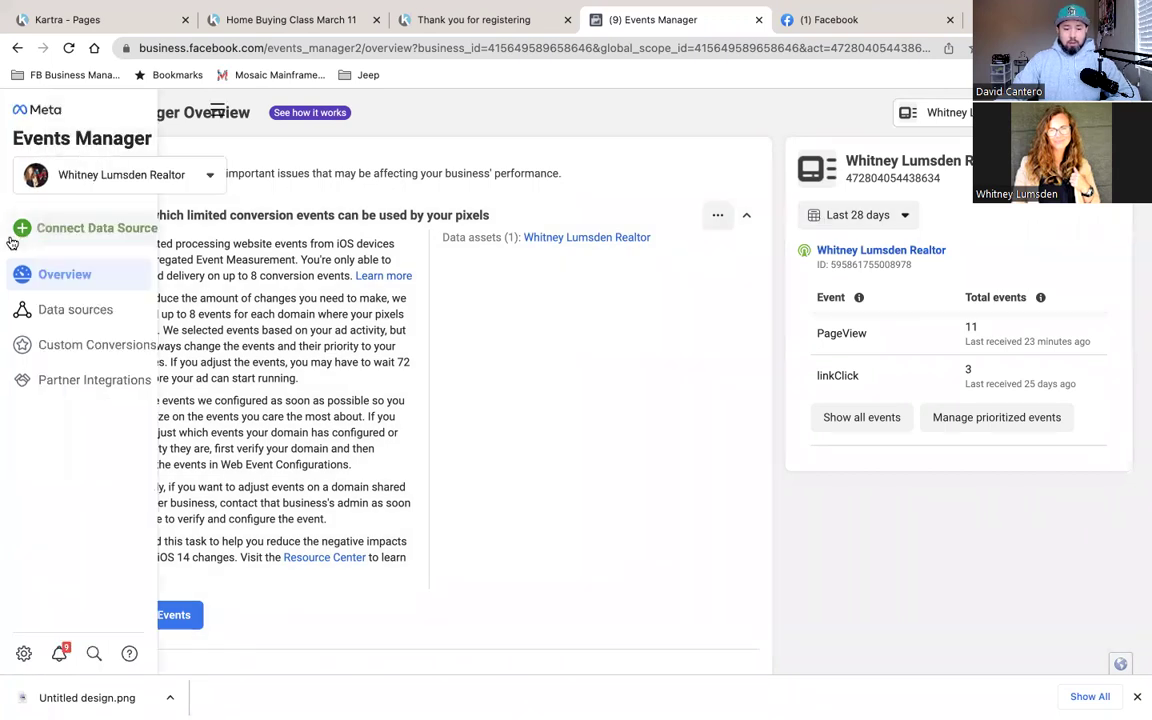
click(48, 312)
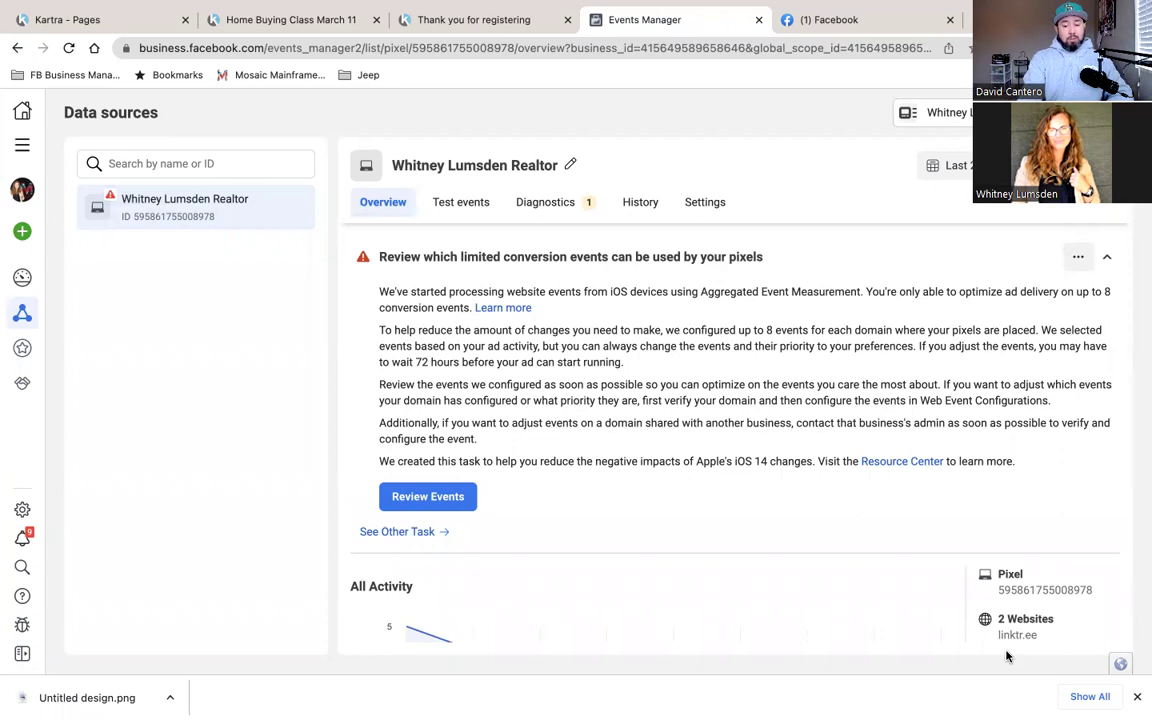
drag(1093, 591, 997, 597)
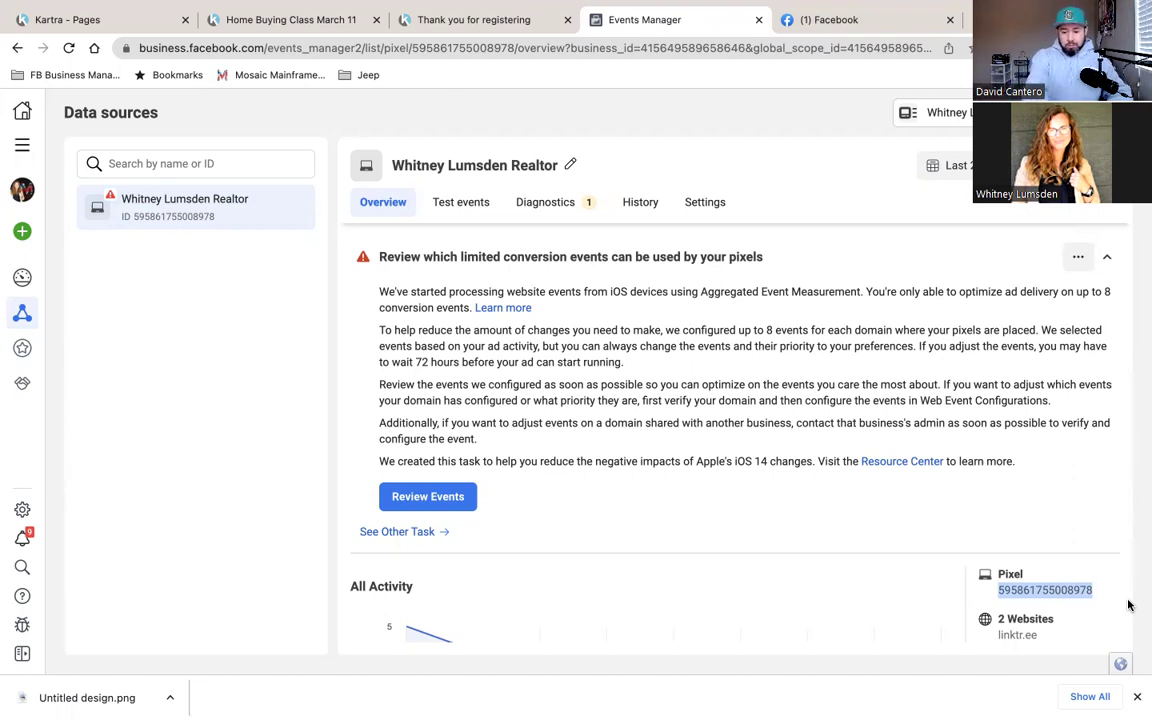
Add events from a new website with manual code installation, copy the Meta Pixel base code, and continue the onboarding.
scroll(1021, 558, down, 5)
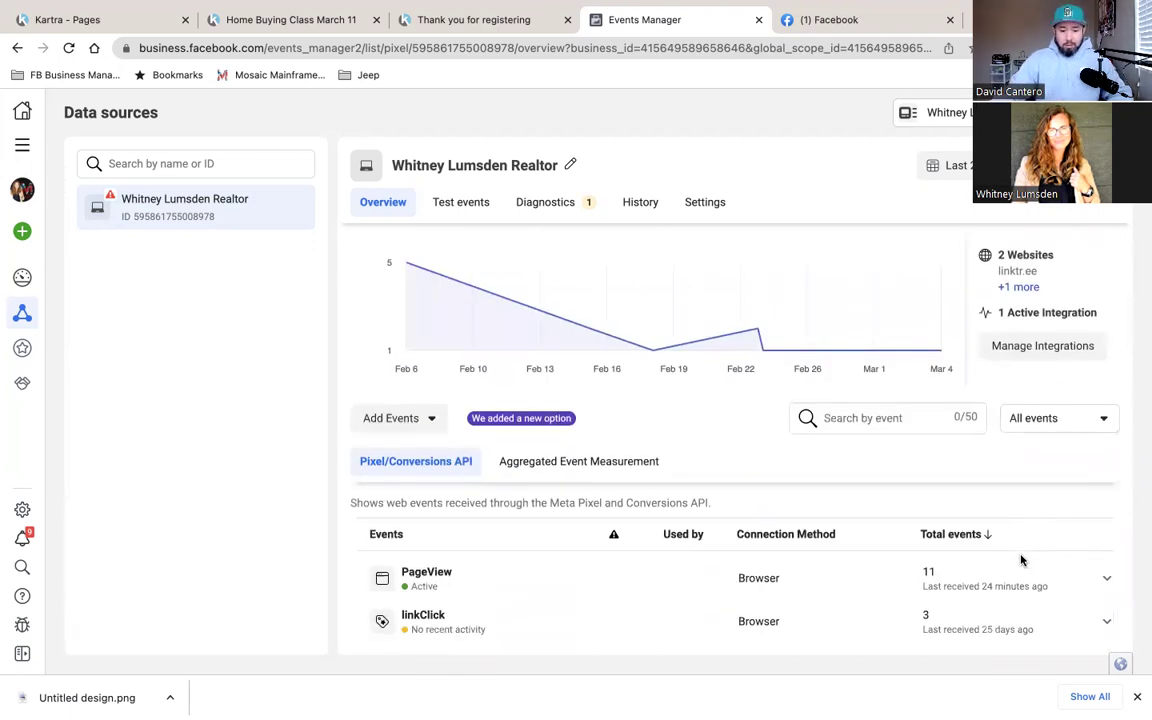
click(435, 426)
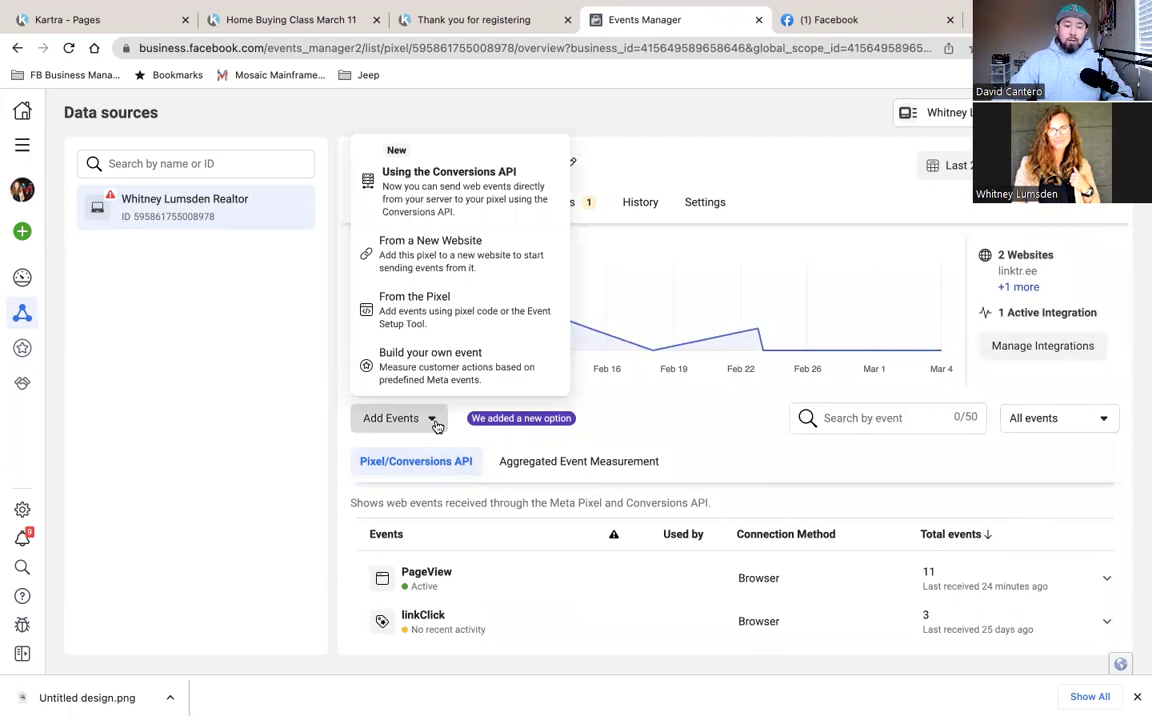
click(438, 256)
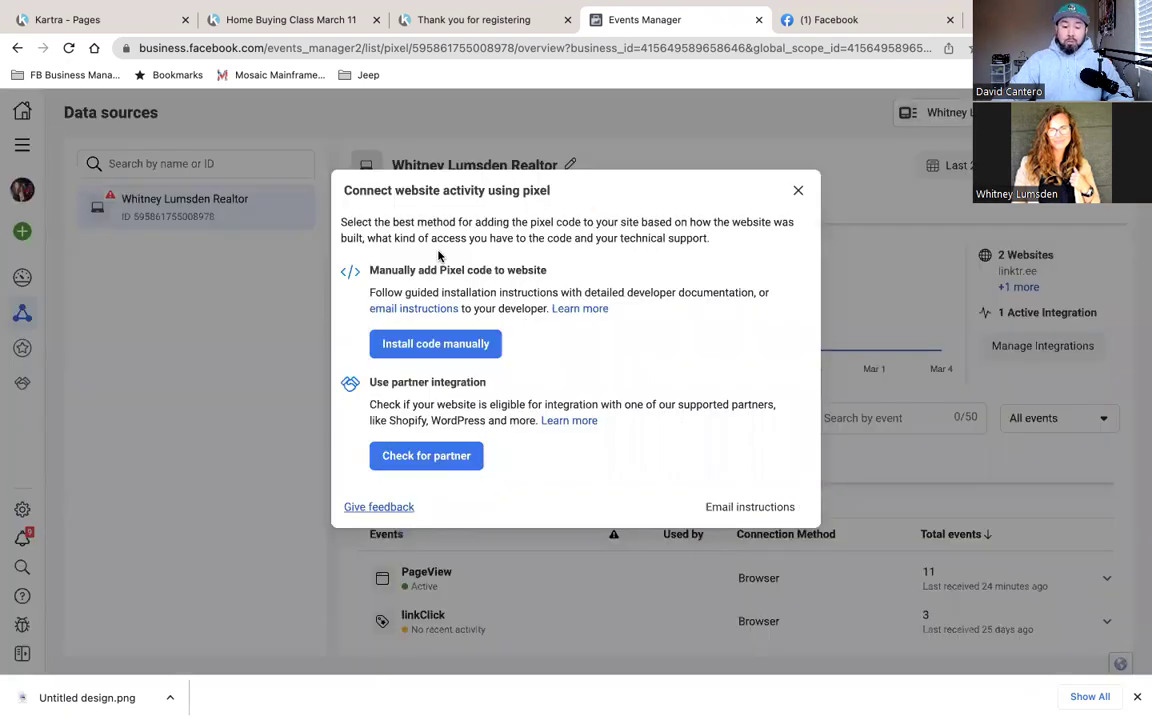
click(421, 344)
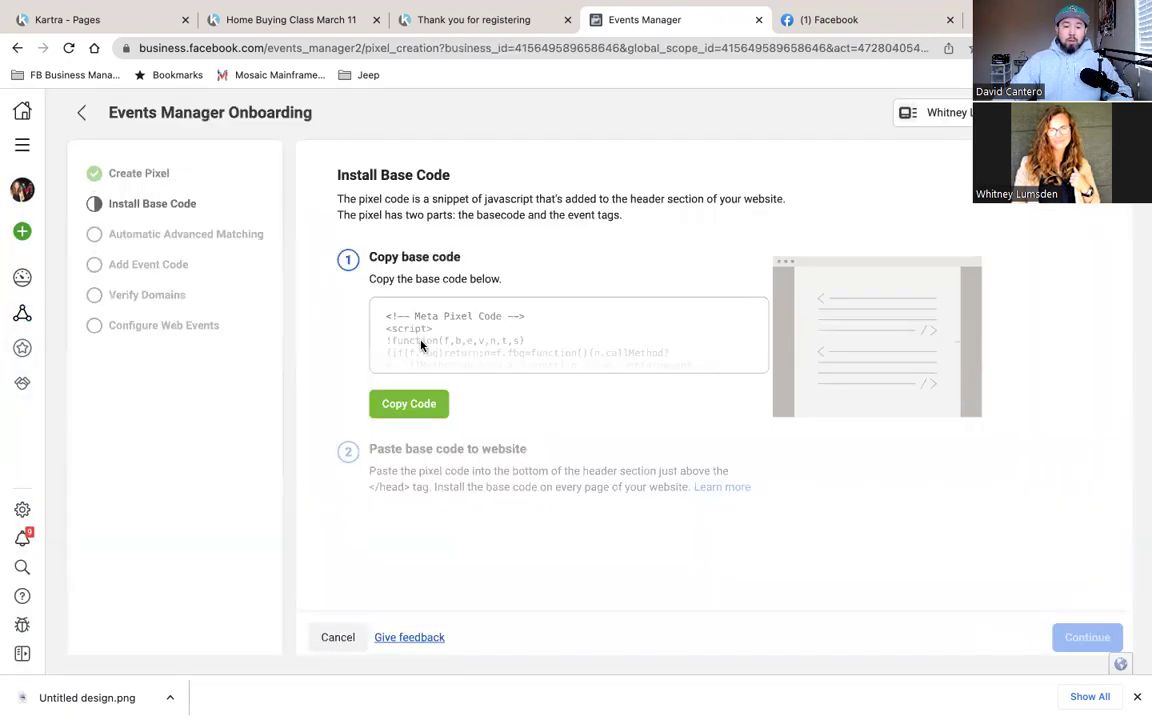
click(388, 406)
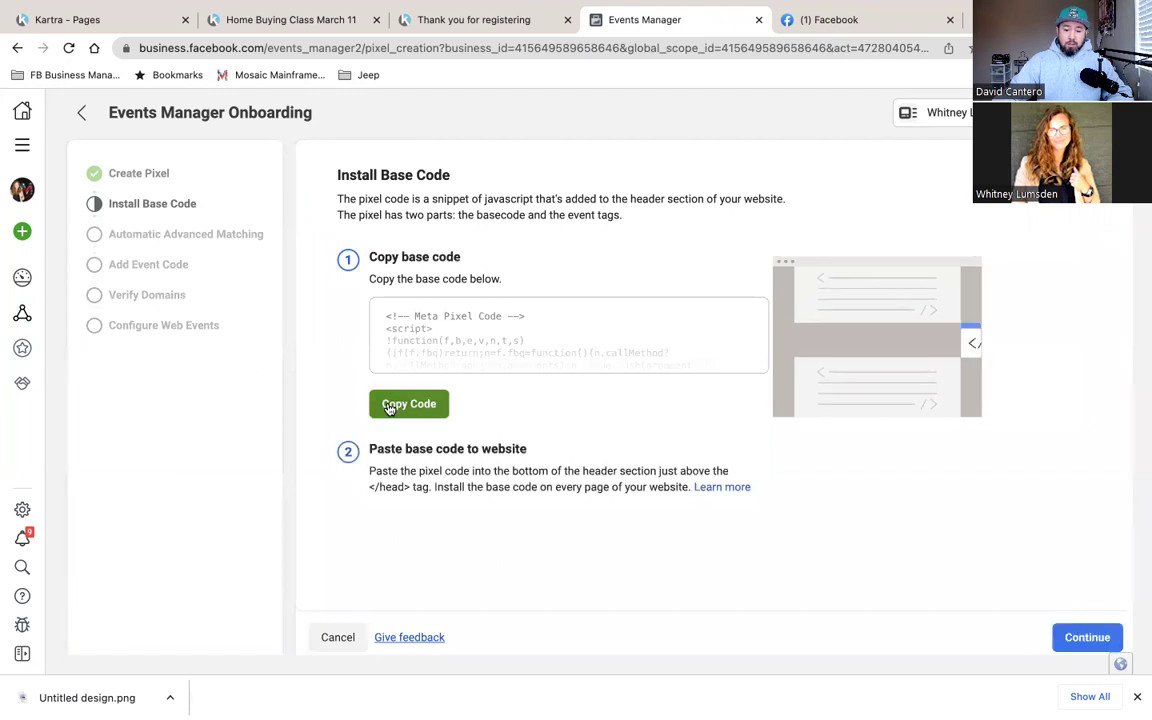
click(1086, 637)
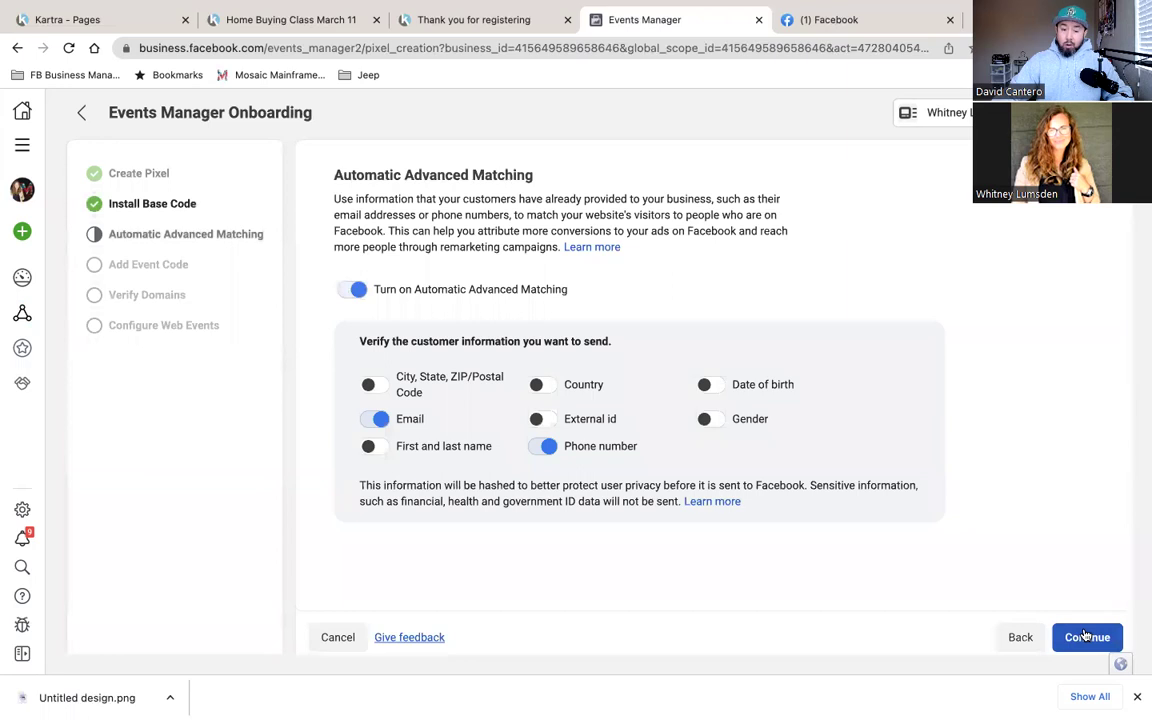
Enable Automatic Advanced Matching with every customer information type selected, and continue to the event setup stage.
click(540, 447)
click(540, 447)
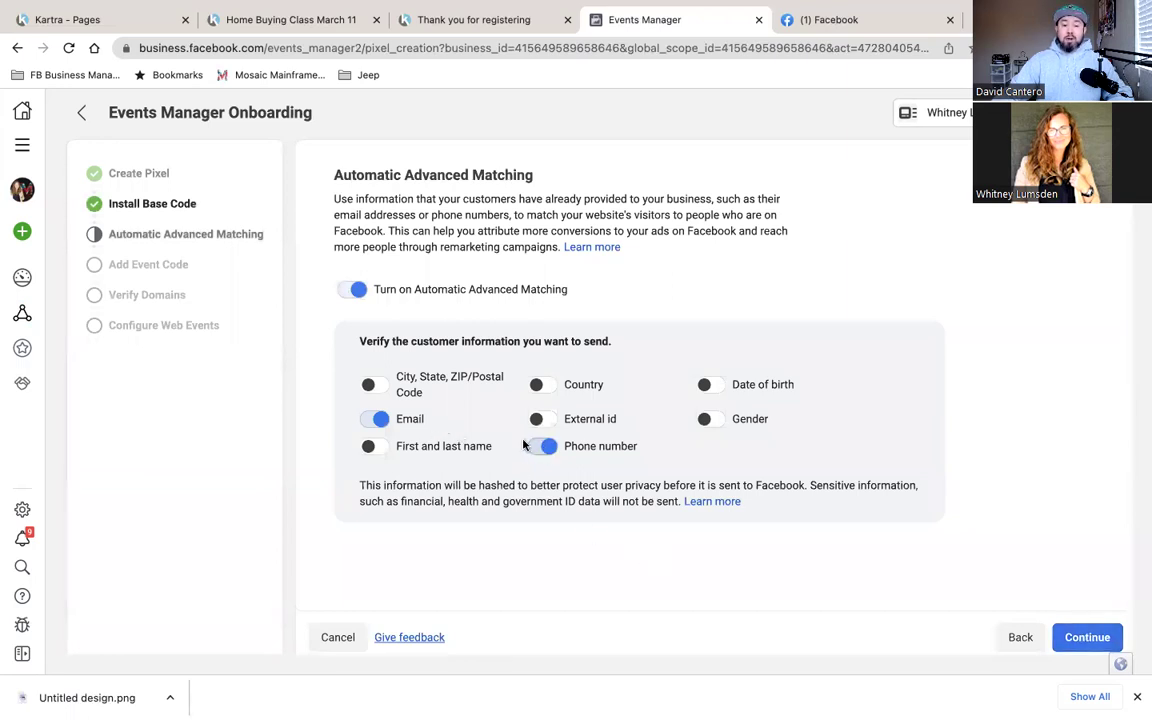
click(356, 290)
click(356, 290)
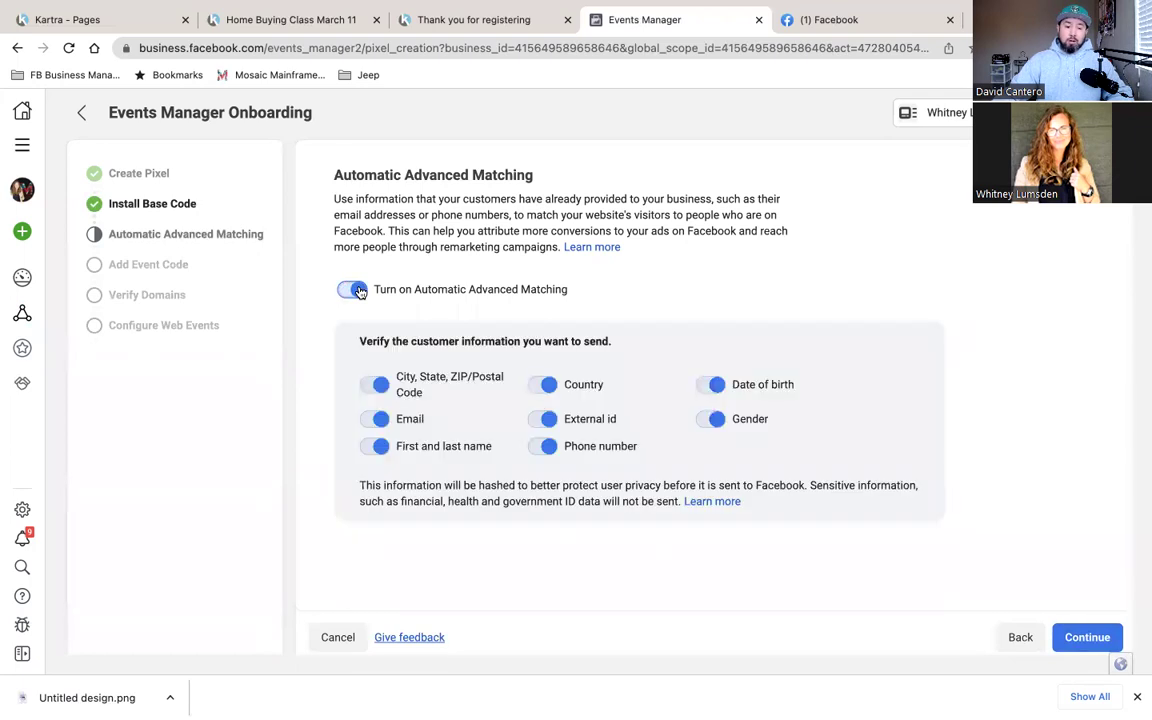
click(1092, 636)
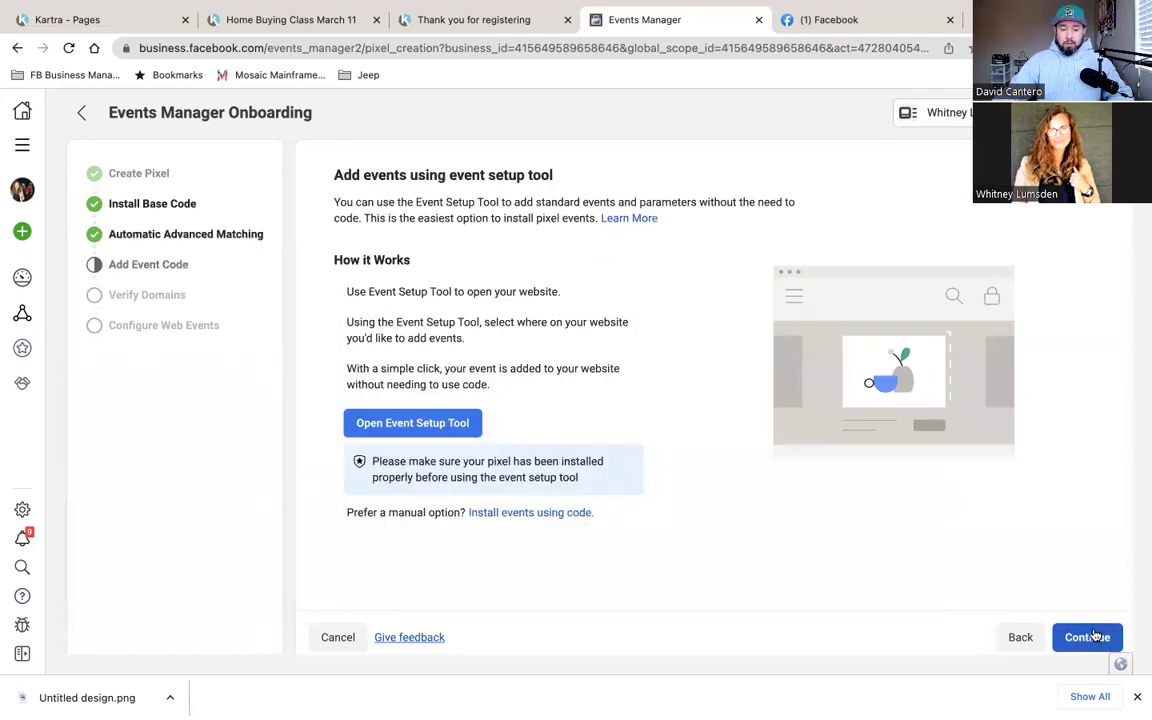
Finish the pixel onboarding without adding events, verifying a domain, or configuring web events.
click(1087, 635)
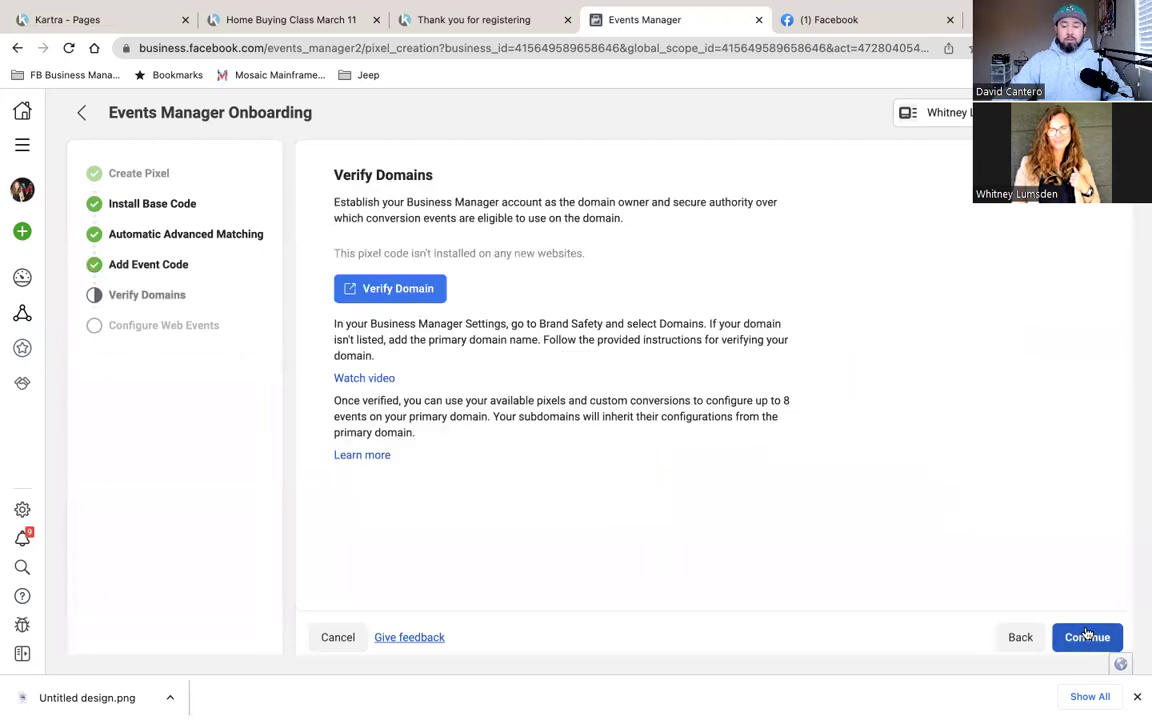
click(1087, 636)
click(1090, 636)
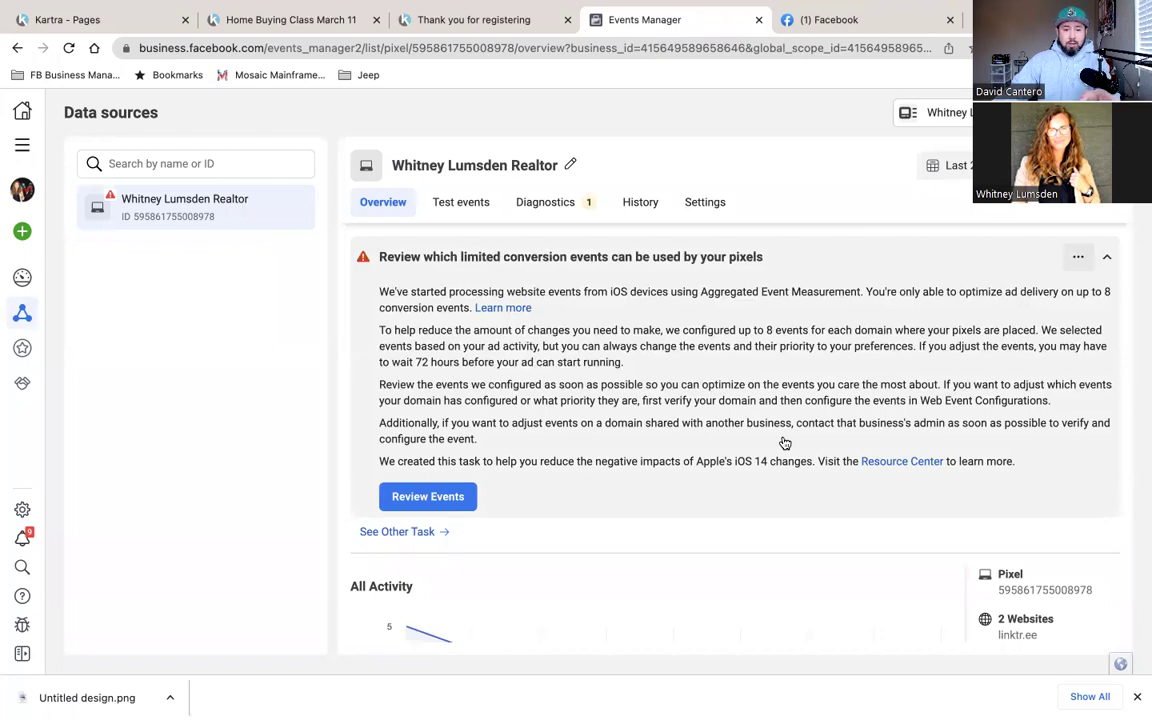
Switch to Kartra and open the Home Buying class- March 11 page in the page editor, keeping its name, category, and site.
click(235, 20)
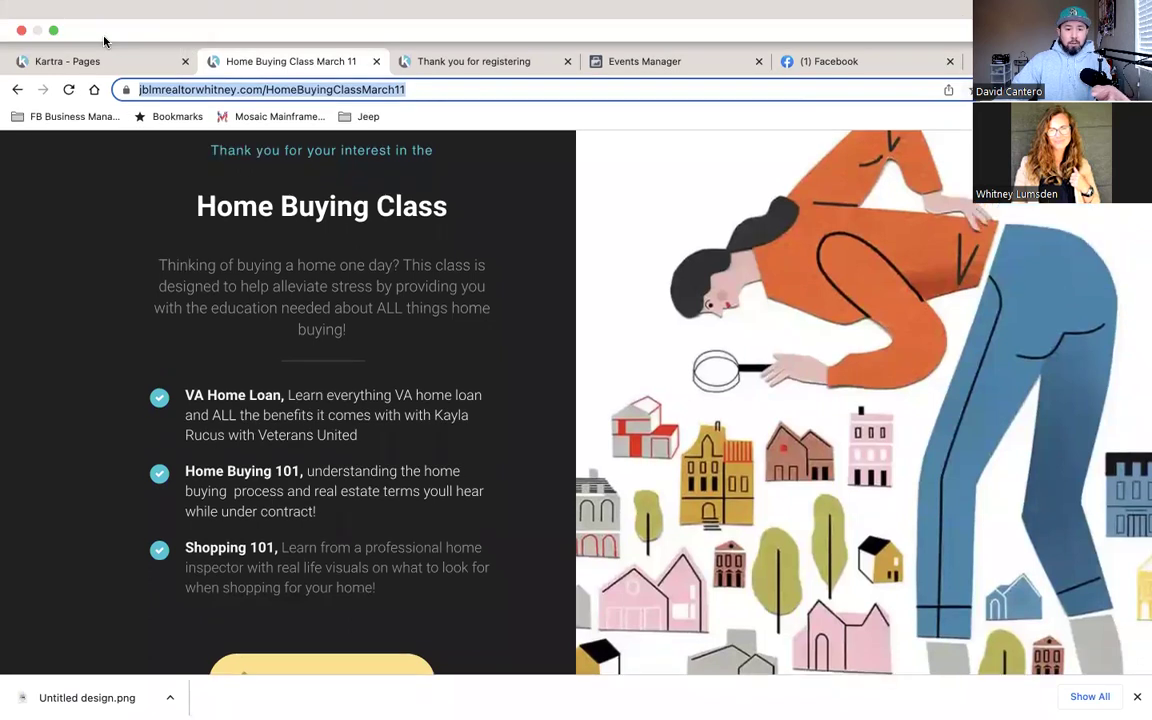
click(85, 57)
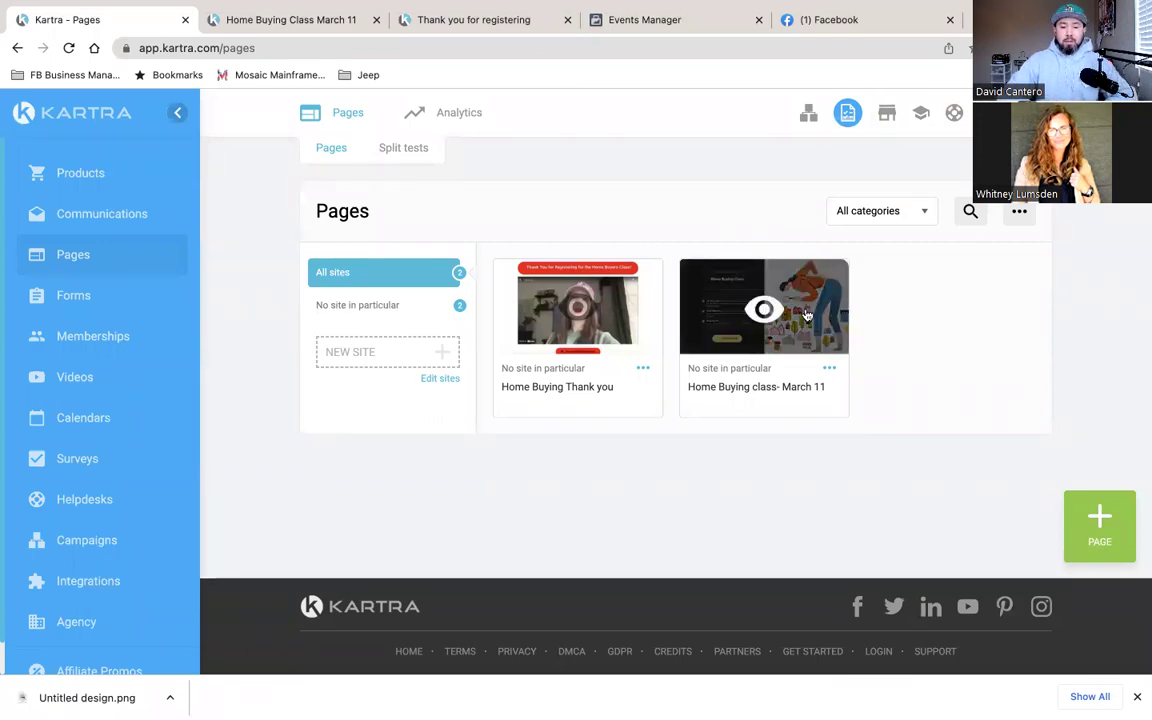
click(829, 368)
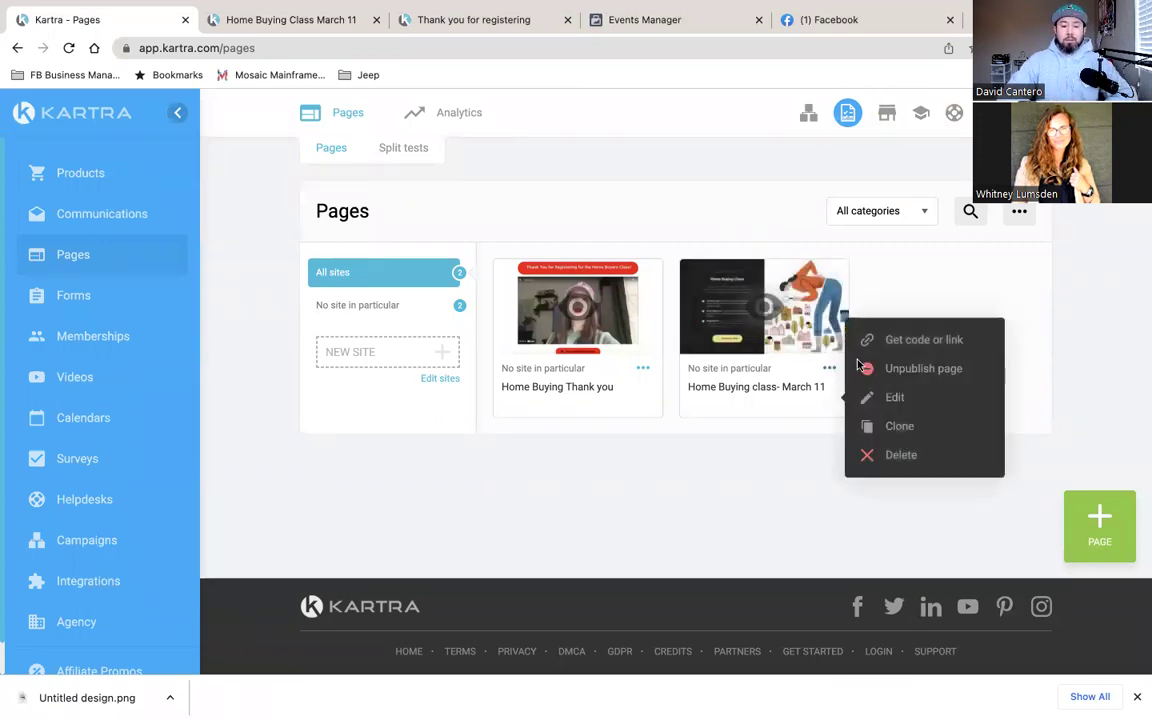
click(893, 399)
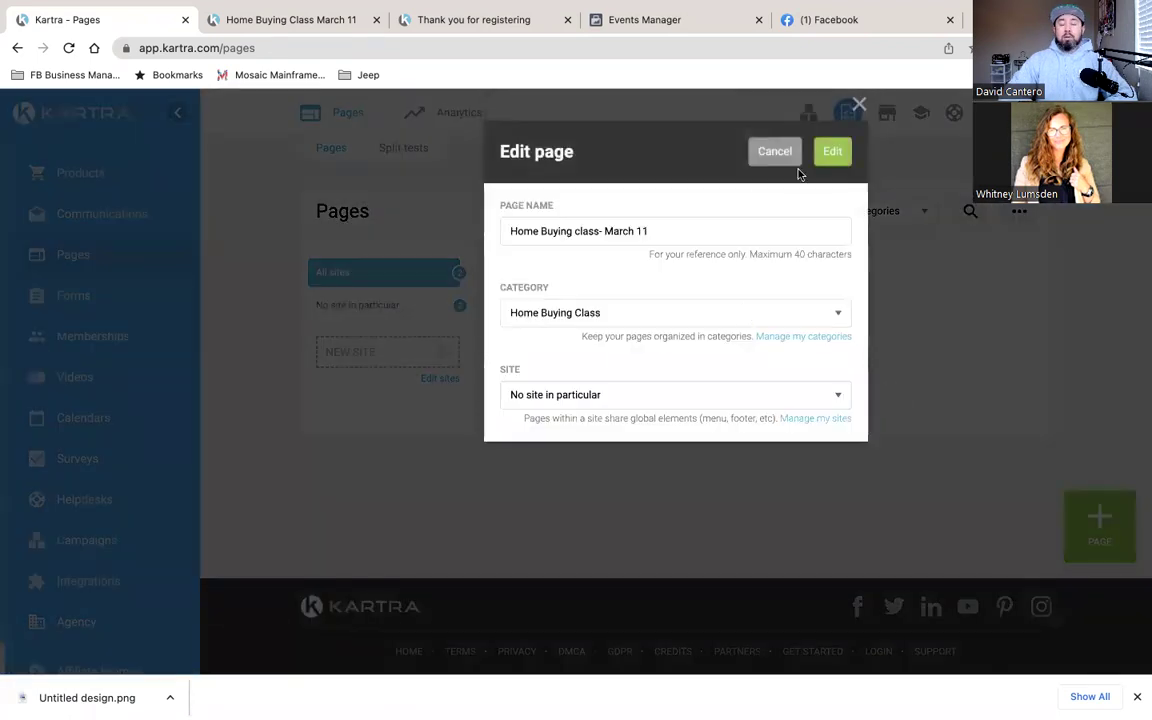
click(831, 162)
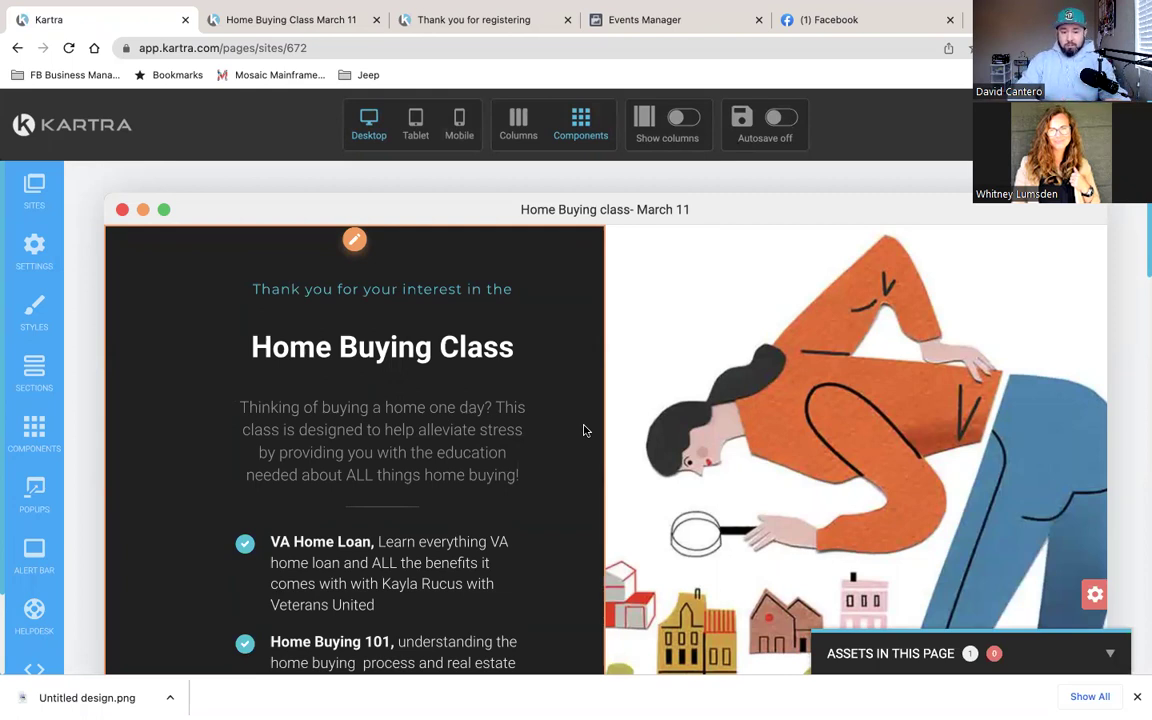
Paste the copied Meta Pixel base code as the page's Facebook ads tracking code and apply it.
click(36, 245)
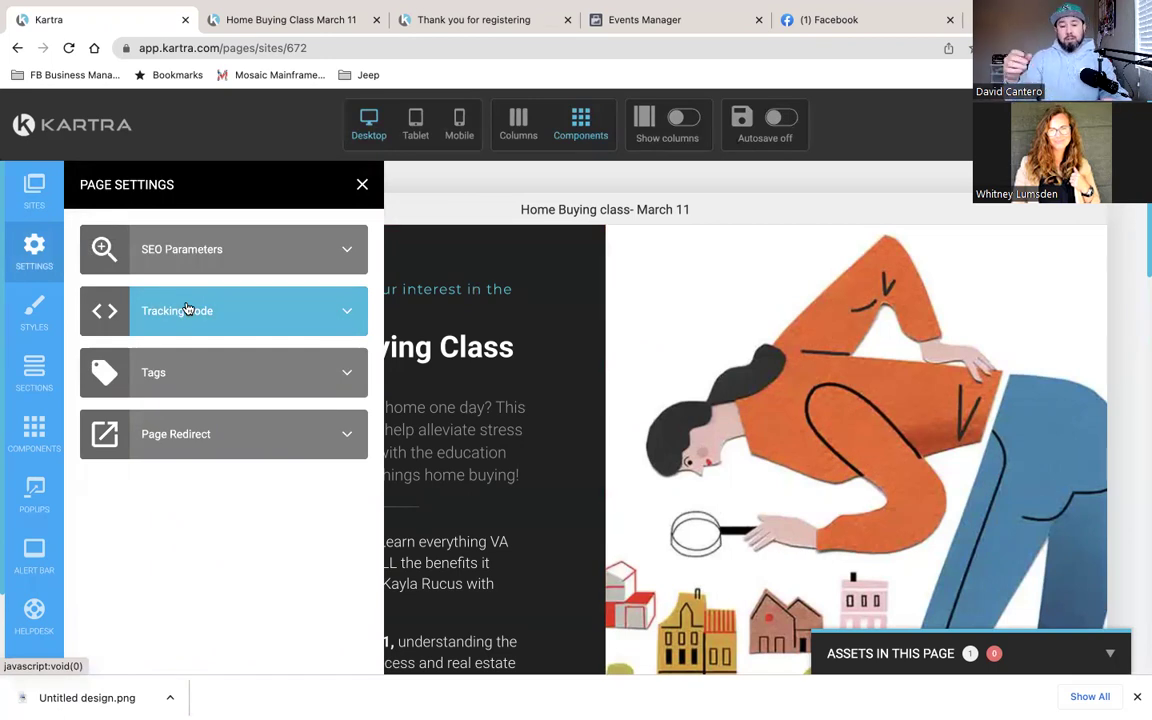
click(186, 309)
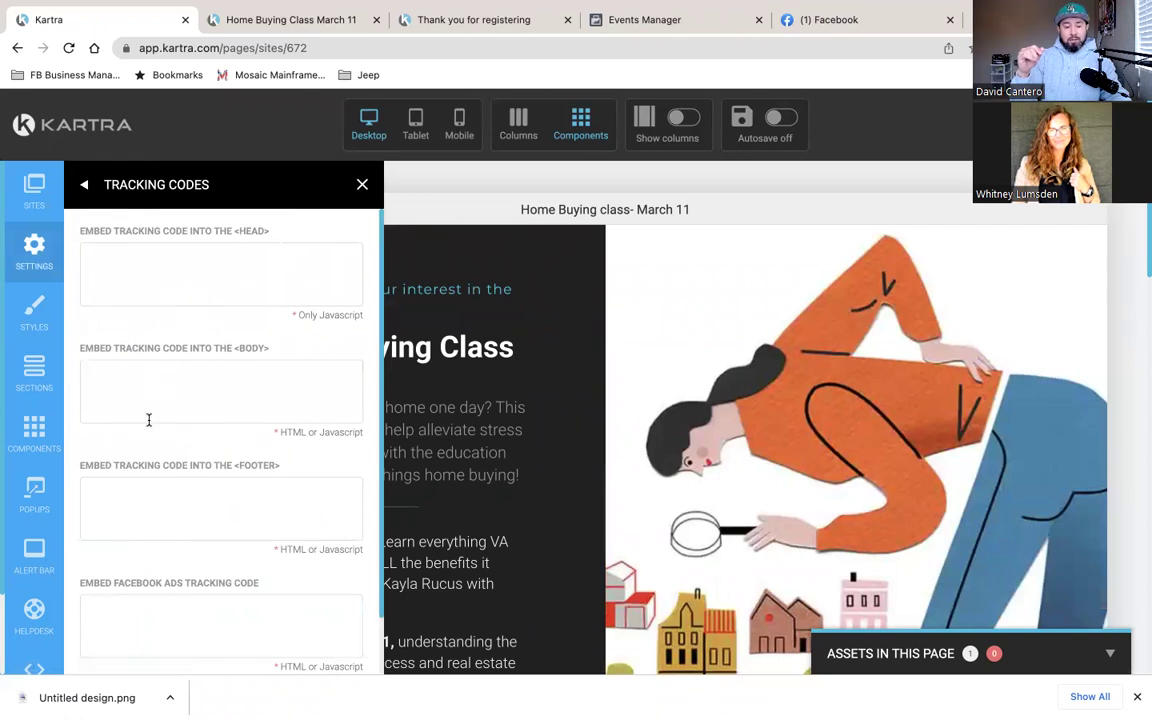
scroll(150, 450, down, 2)
click(152, 538)
key(super+v)
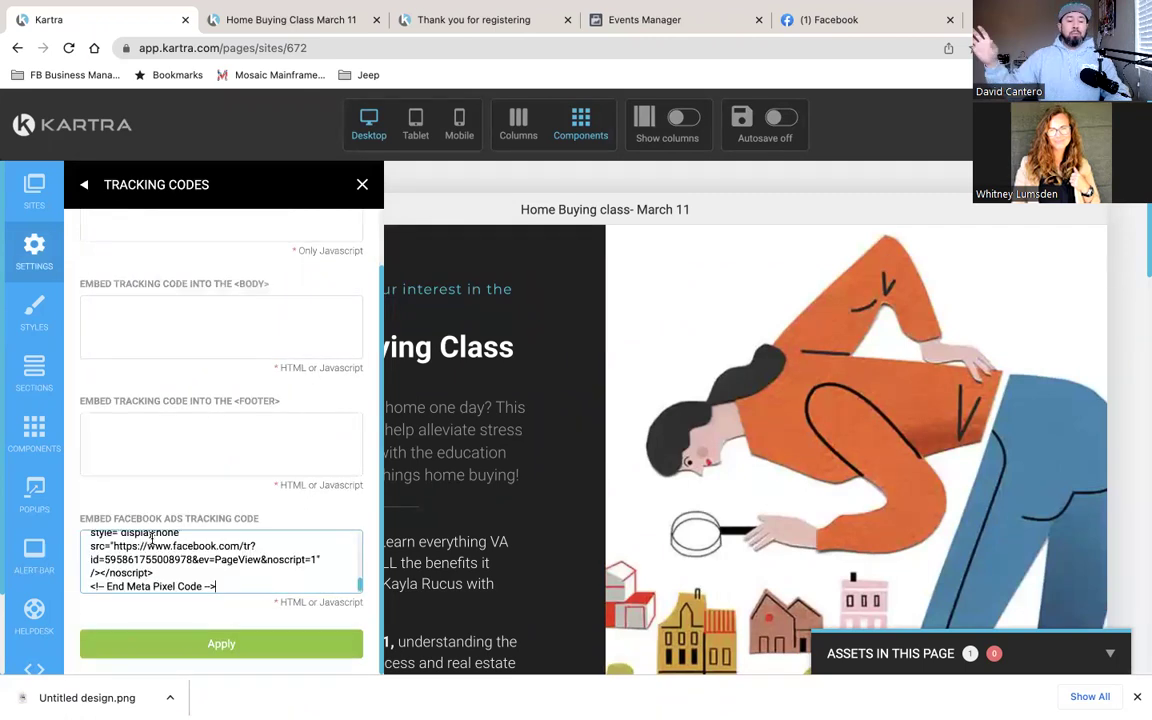
click(170, 640)
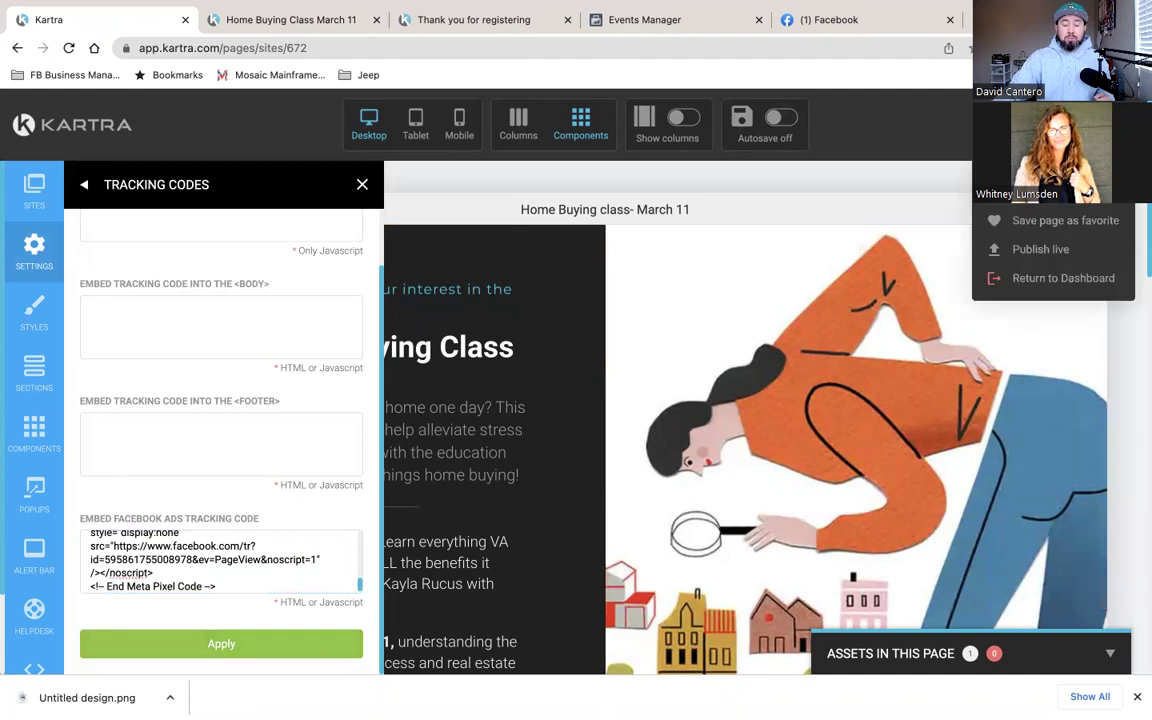
Publish the page live without getting a page link or code, and return to the dashboard.
click(1028, 250)
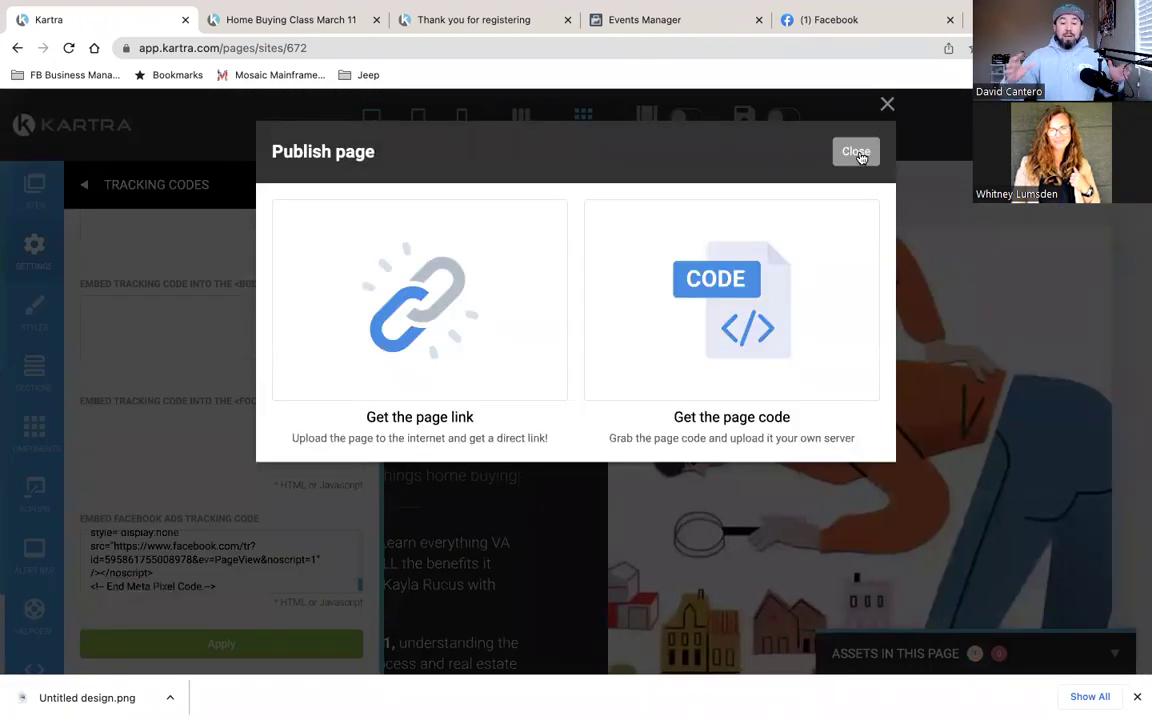
click(857, 152)
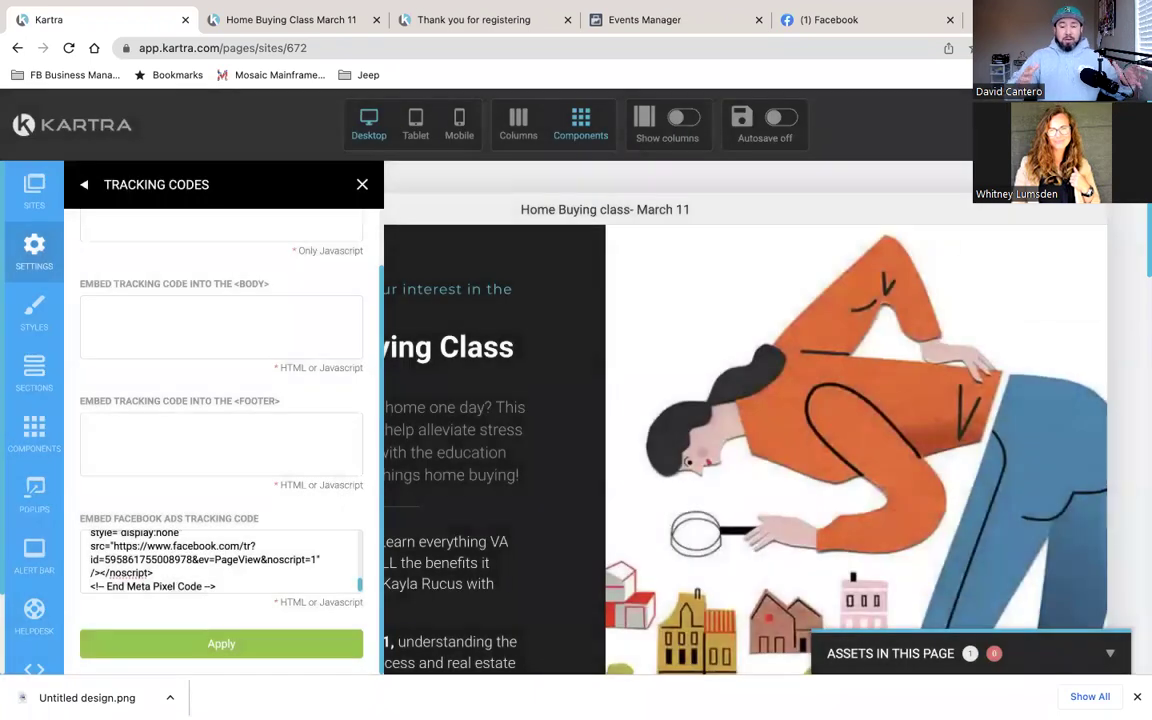
mouse_move(1055, 125)
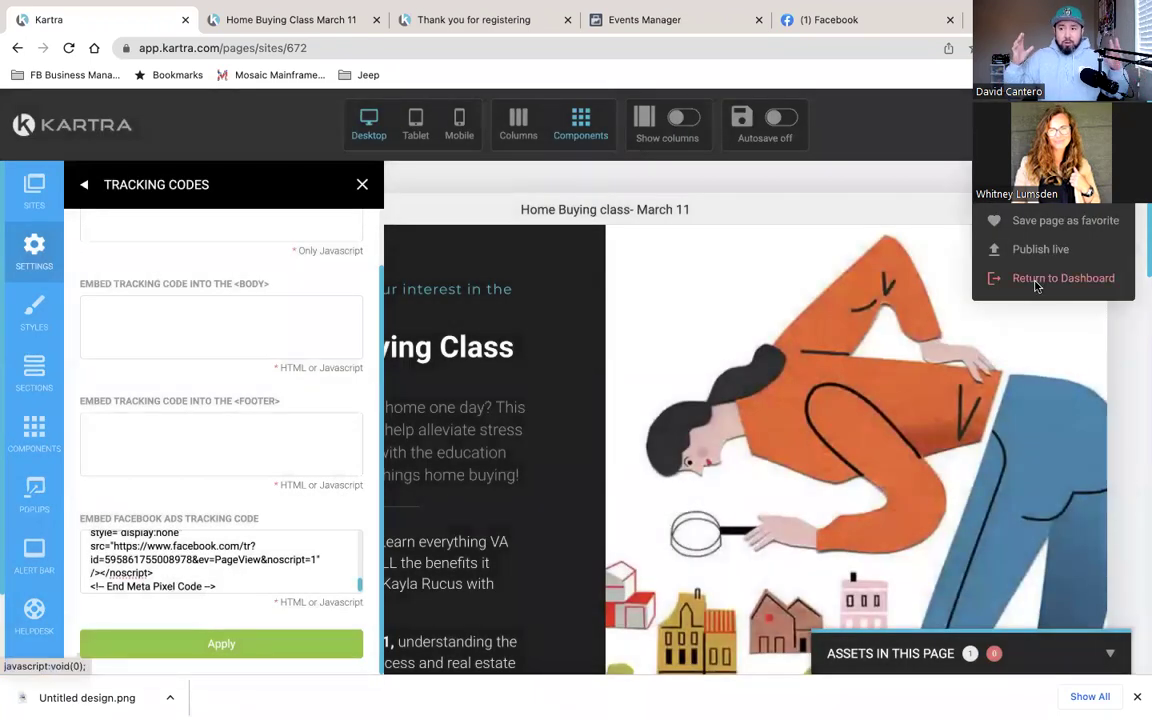
click(1040, 280)
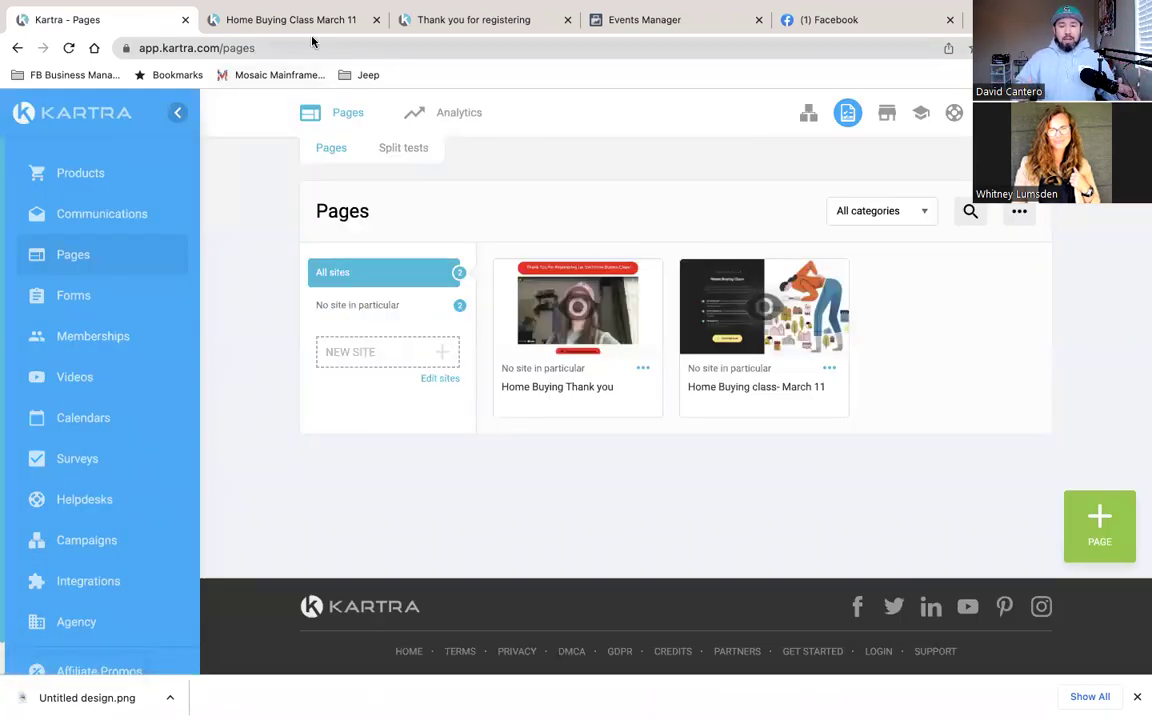
Switch to Events Manager, look over the pixel's overview, and open the ad account's Audiences.
click(701, 21)
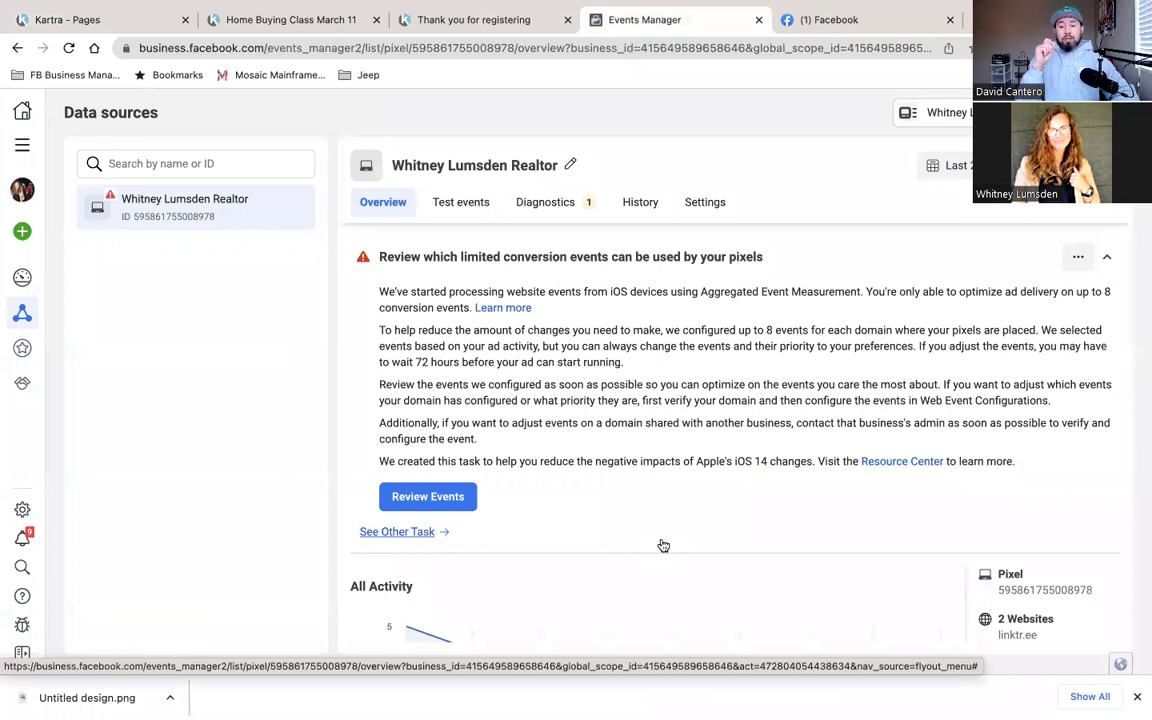
scroll(663, 545, down, 1)
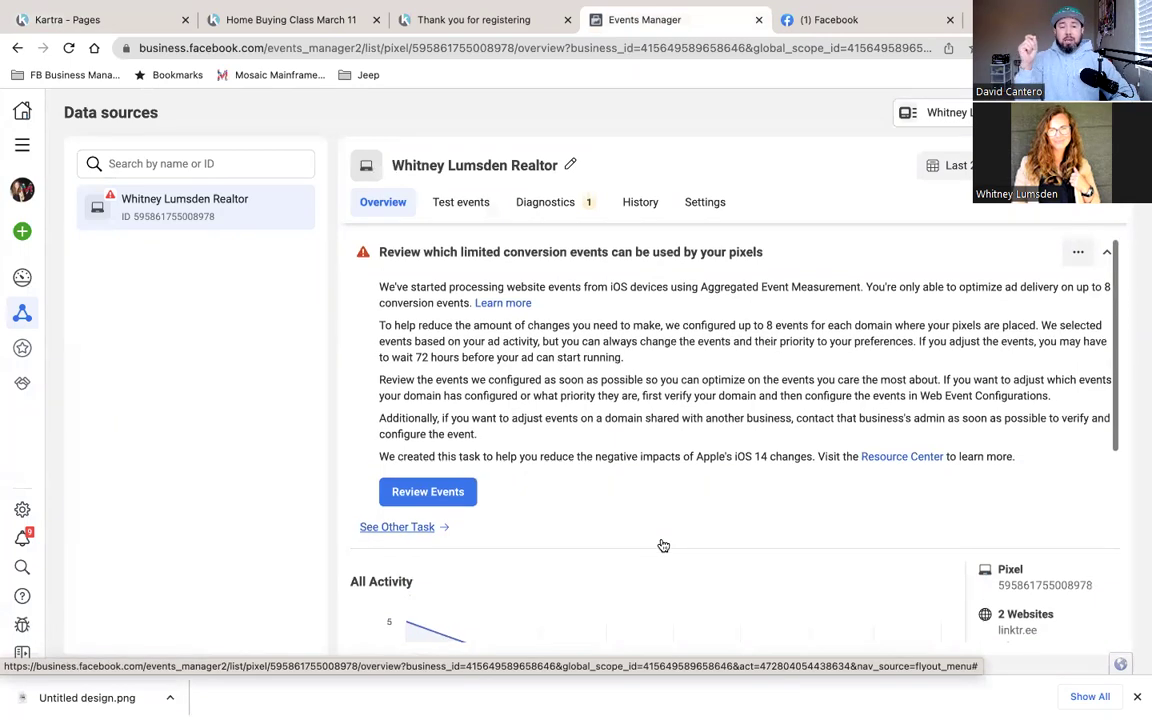
scroll(663, 545, down, 2)
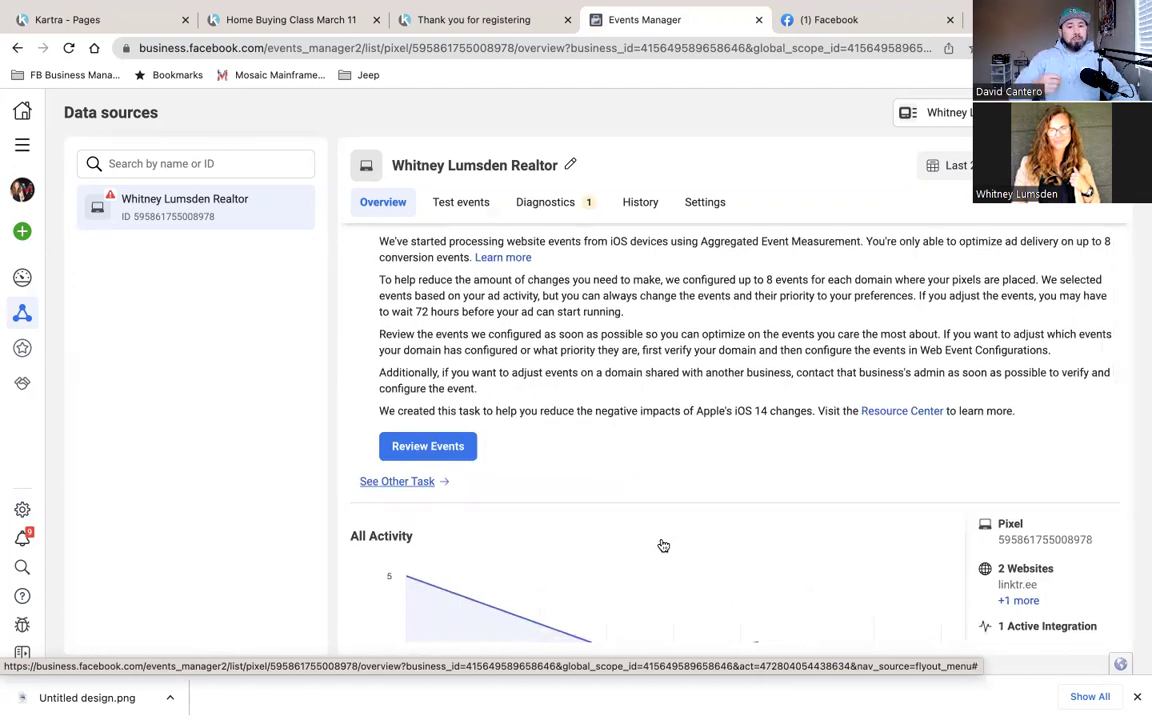
scroll(663, 545, down, 1)
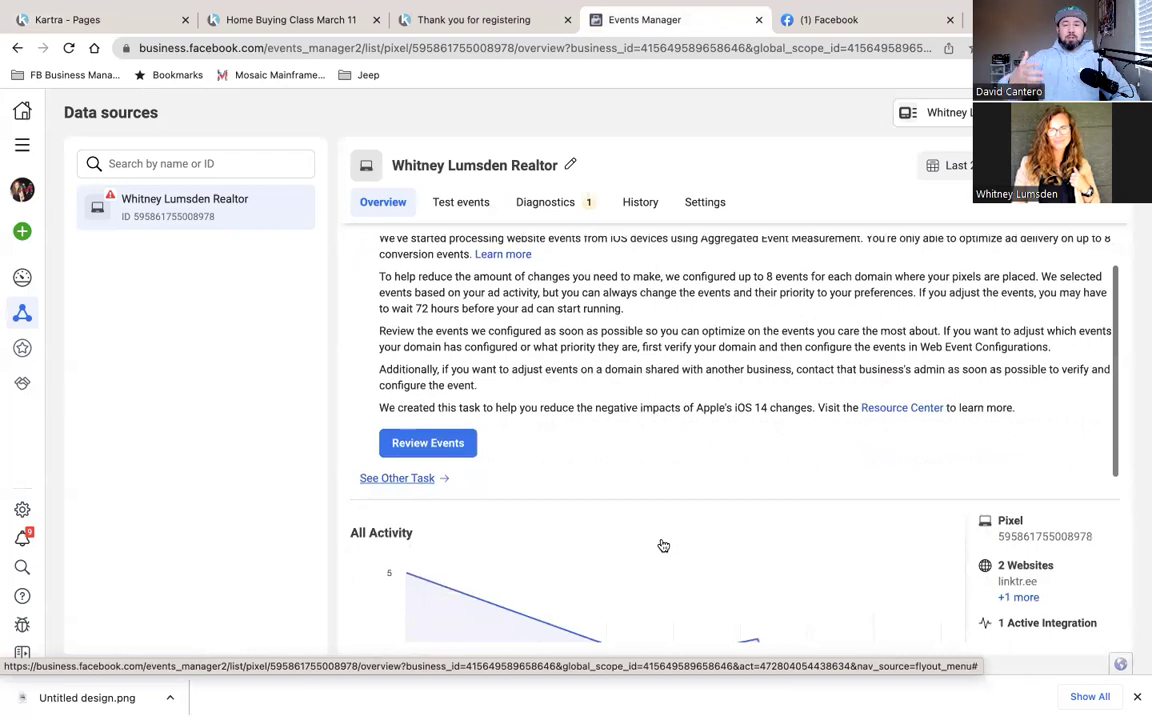
scroll(663, 545, down, 1)
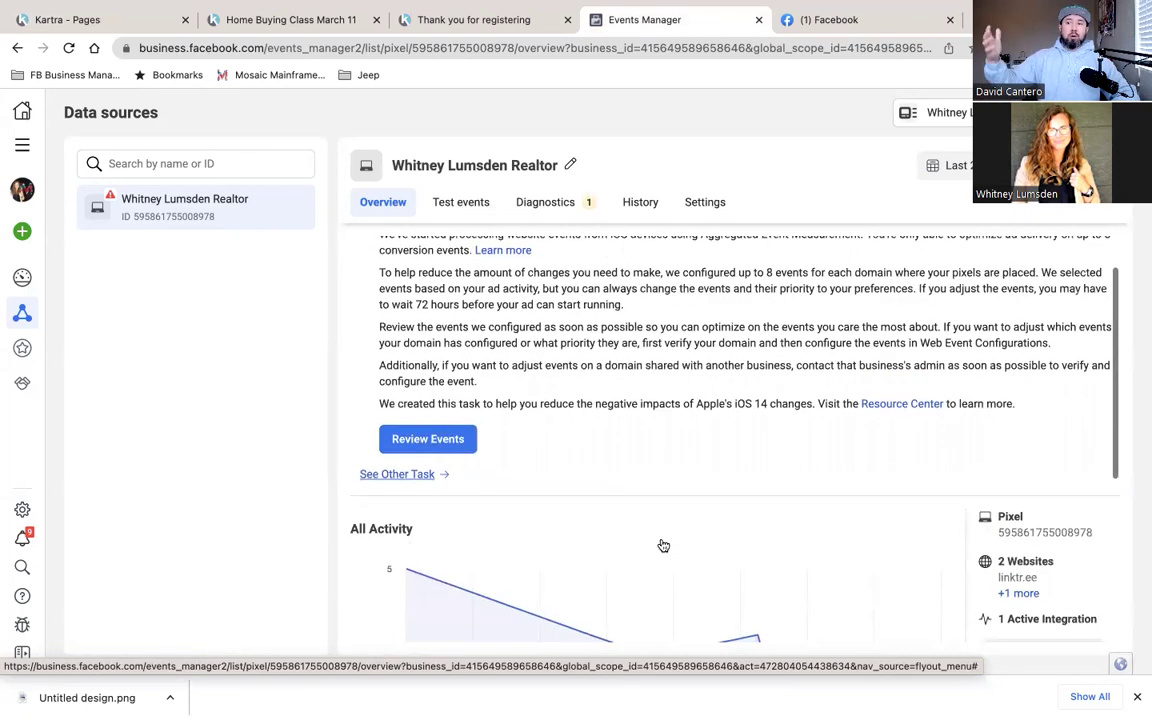
scroll(663, 545, down, 1)
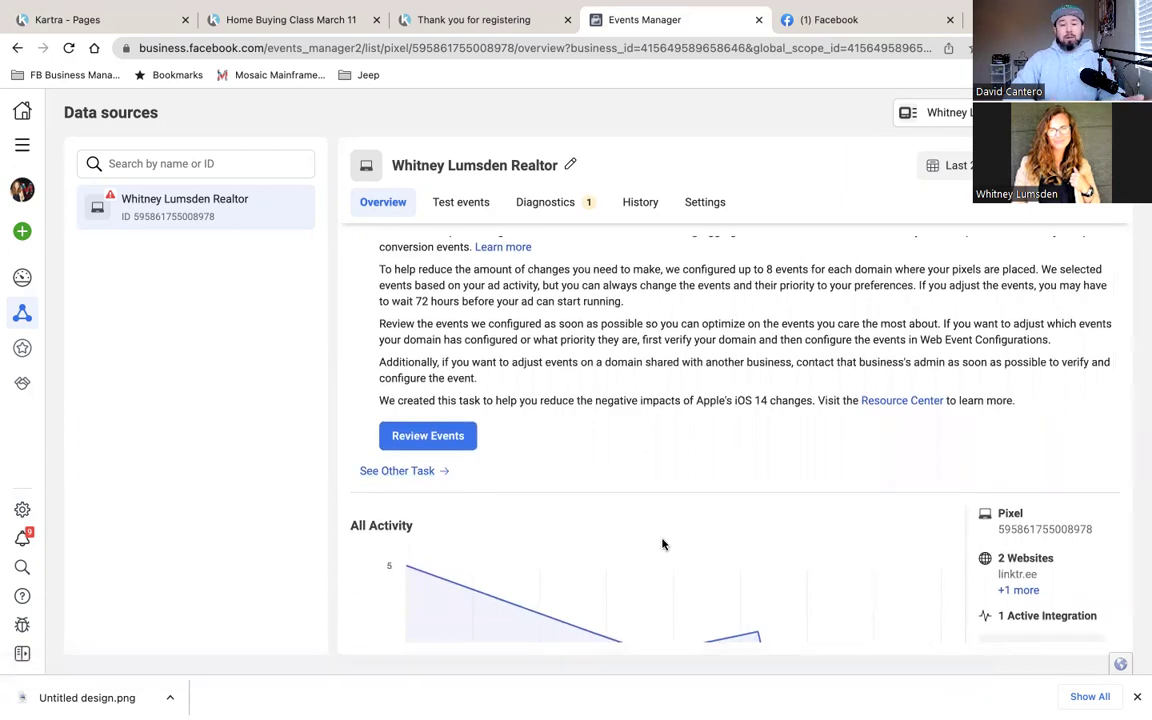
click(22, 145)
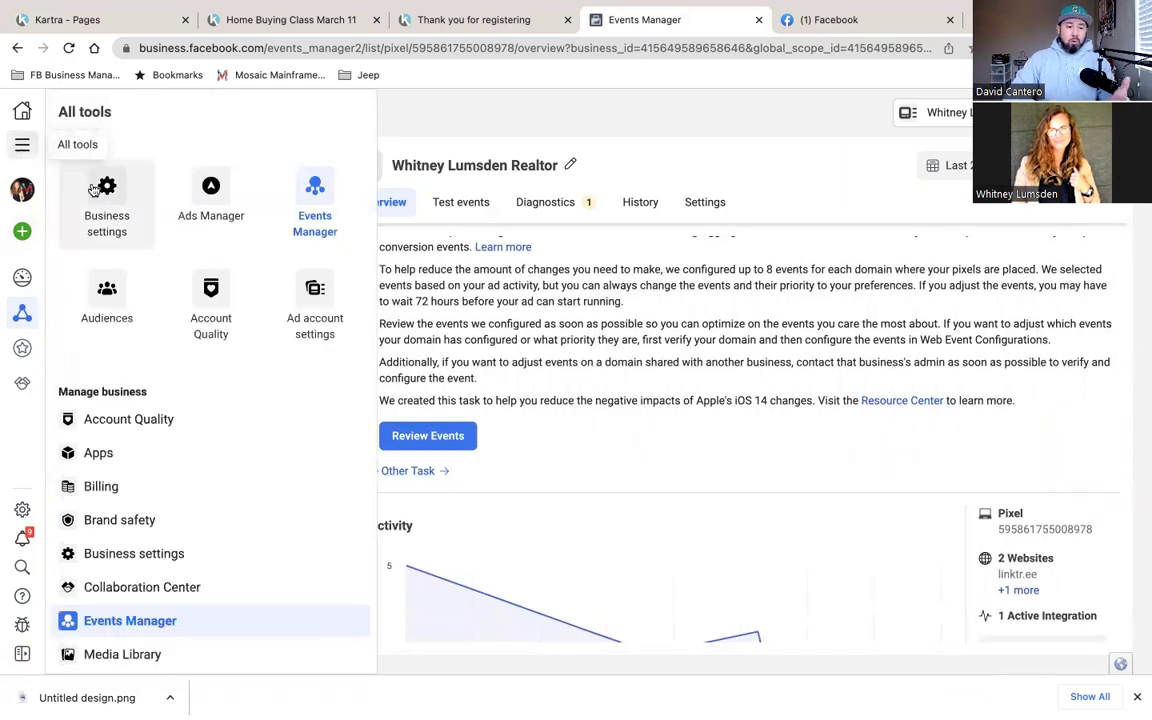
click(110, 290)
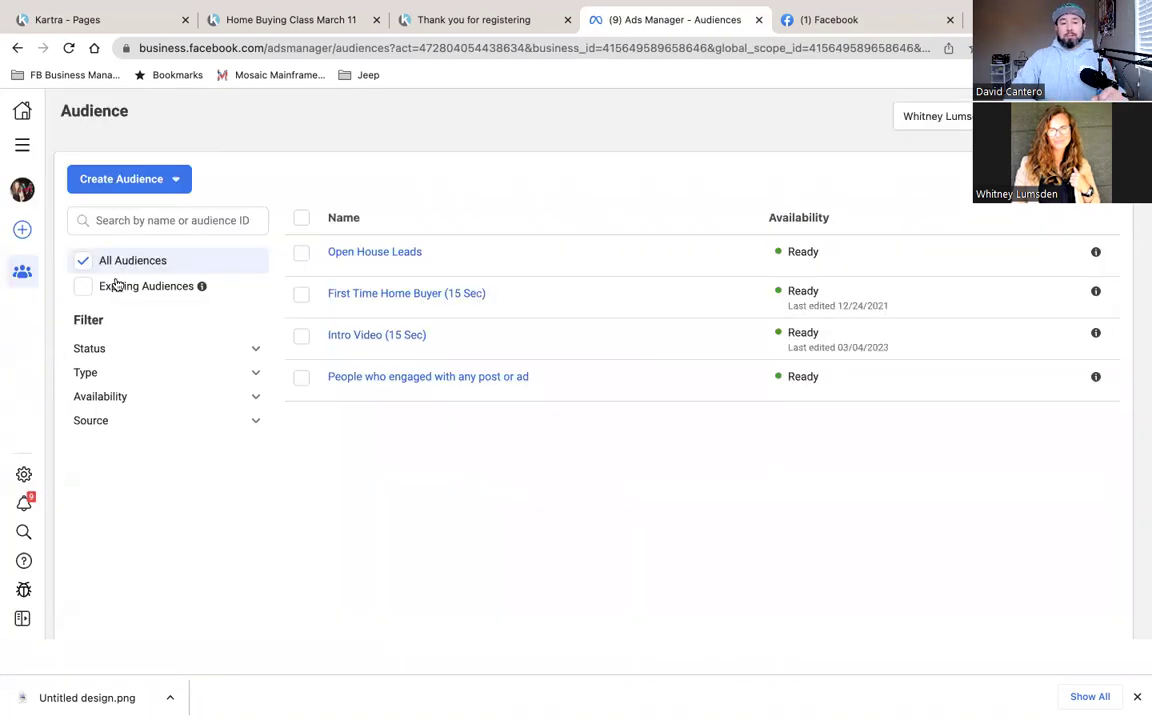
click(53, 74)
click(53, 74)
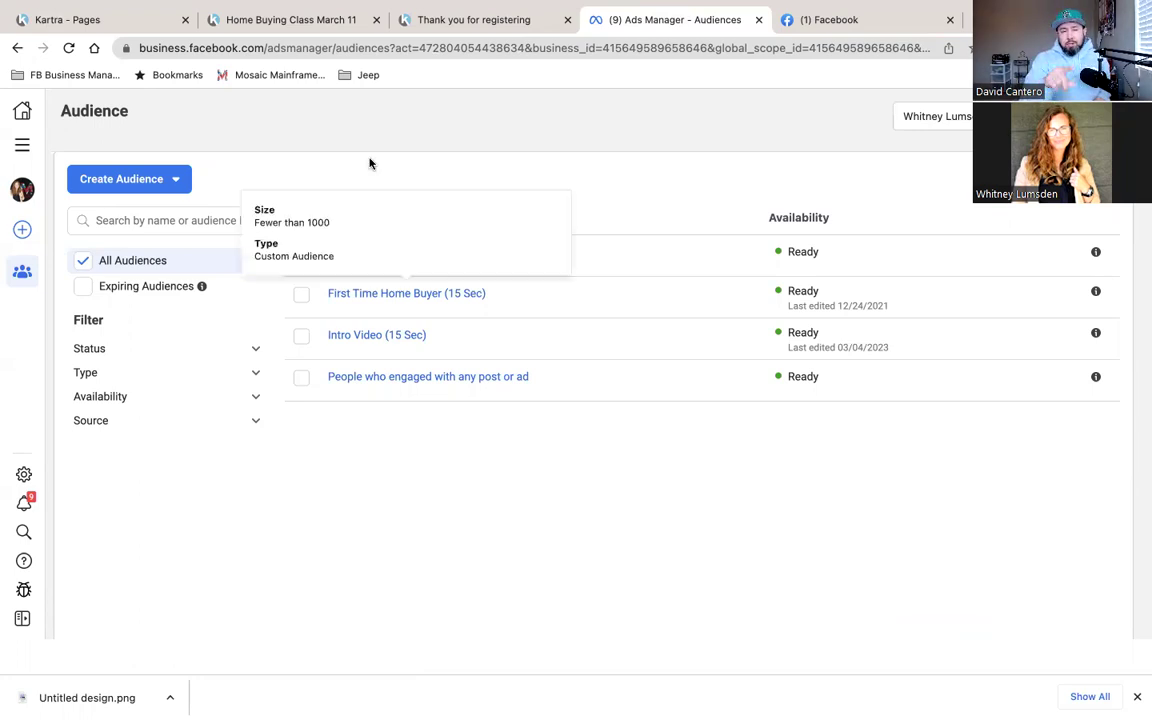
Switch to the live Home Buying Class March 11 page and copy its web address from the domain name onward.
click(322, 20)
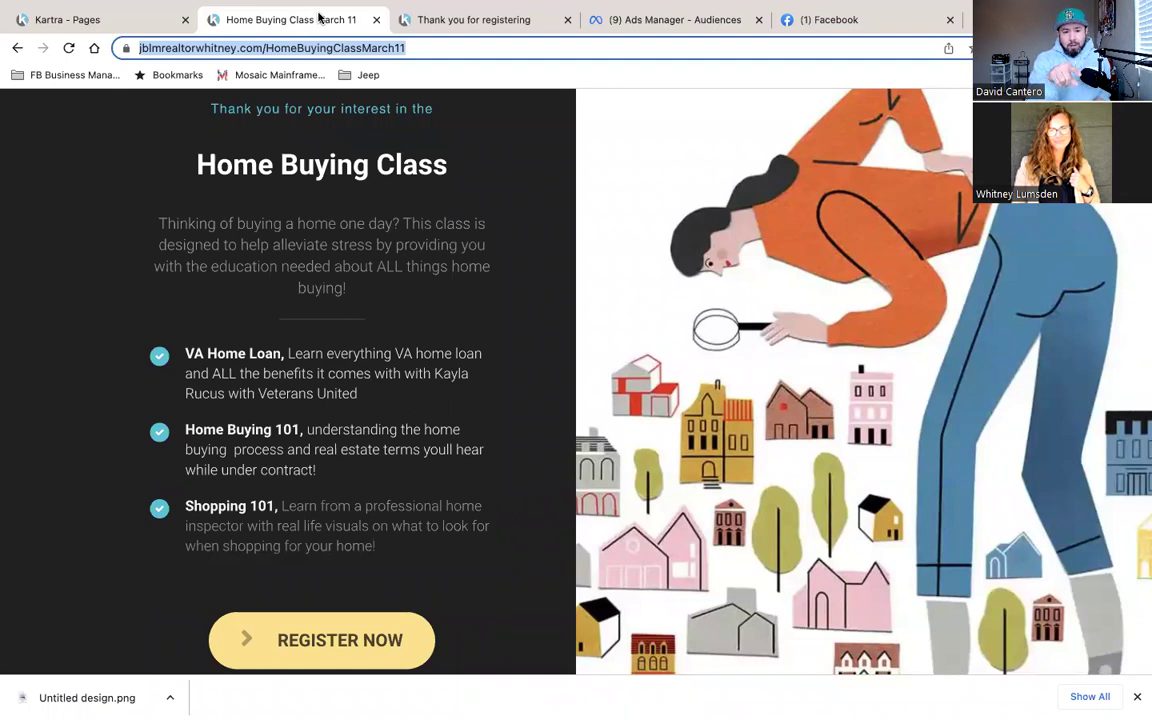
double_click(419, 48)
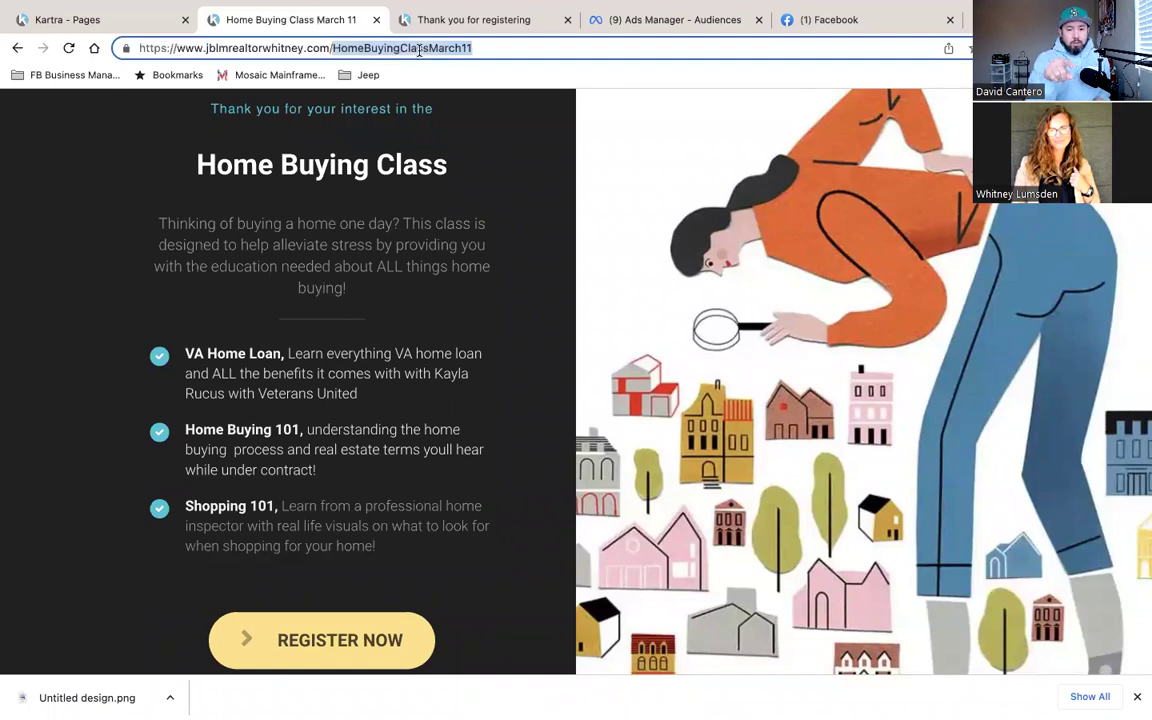
triple_click(491, 49)
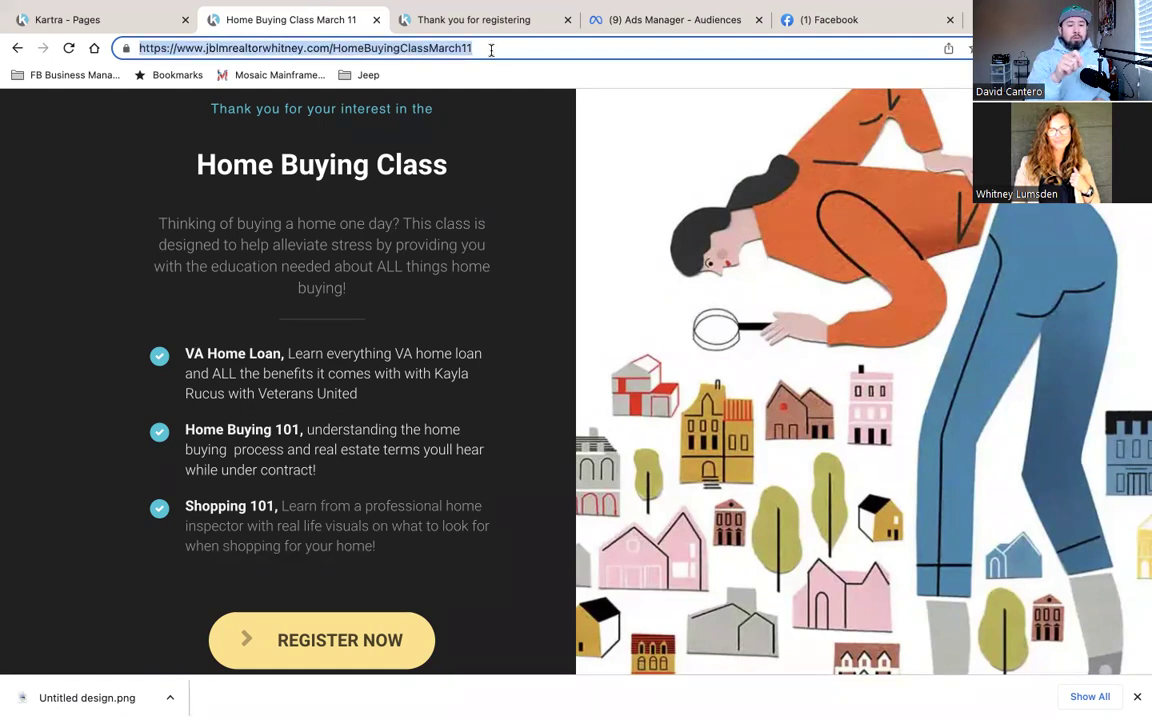
drag(442, 48, 214, 54)
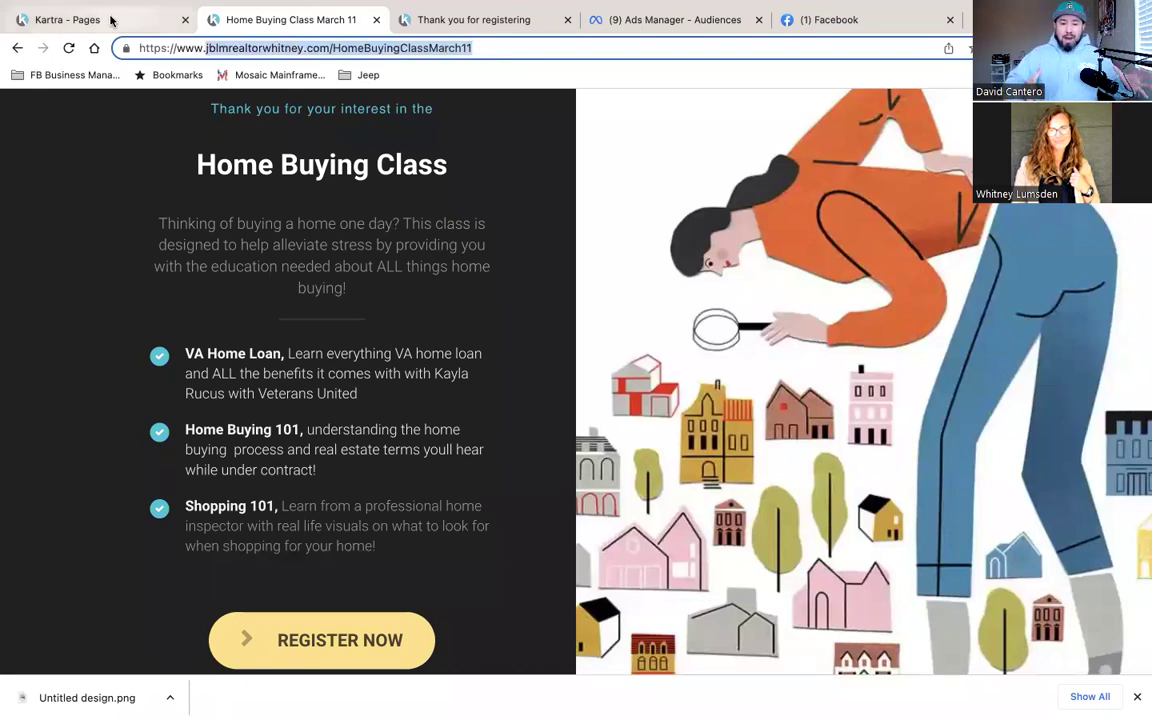
Return to Audiences in Ads Manager and start creating a custom audience.
click(640, 19)
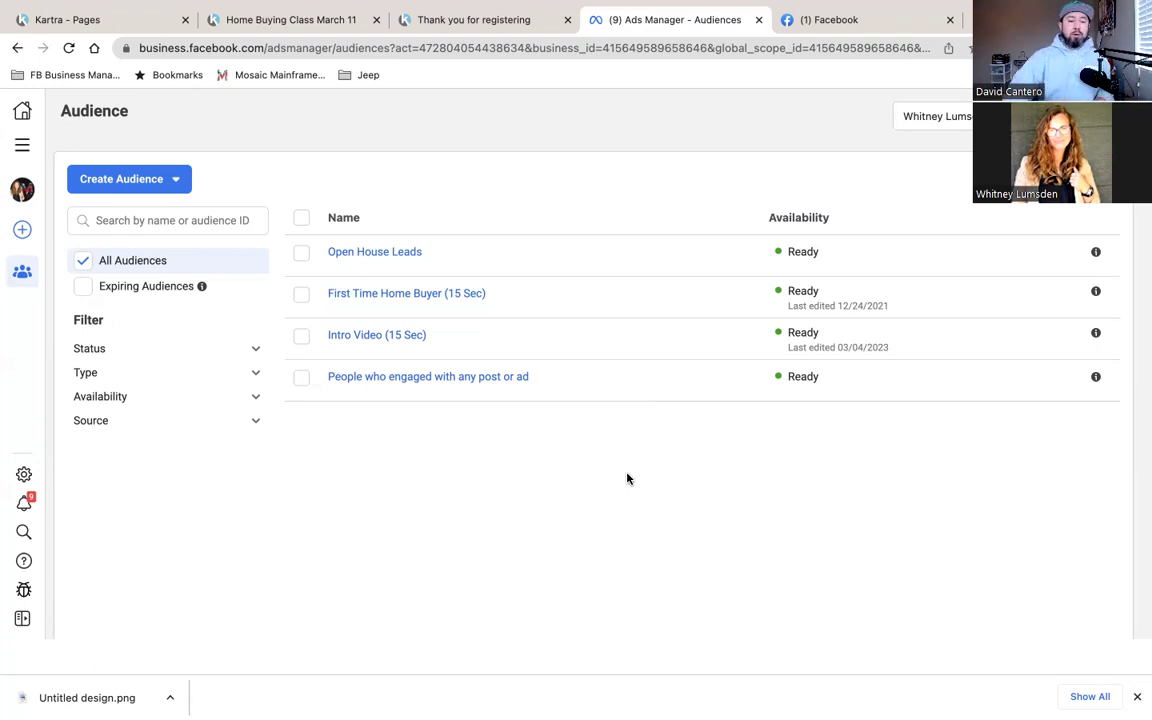
click(124, 183)
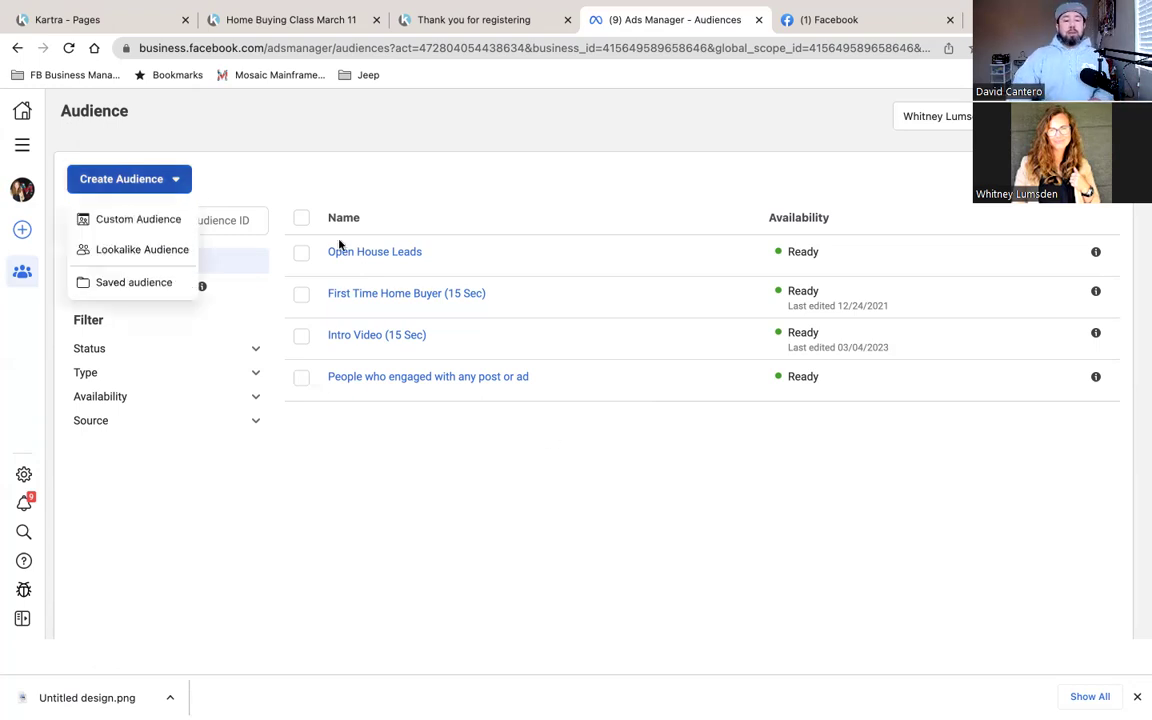
click(140, 221)
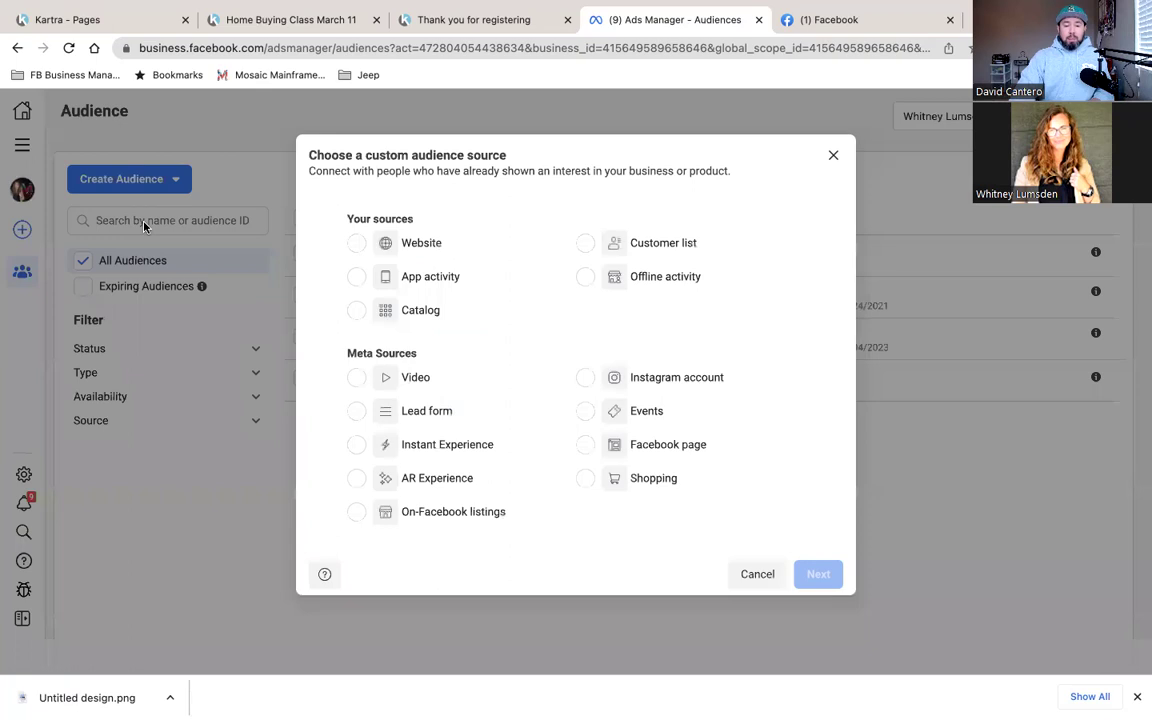
click(357, 244)
click(357, 378)
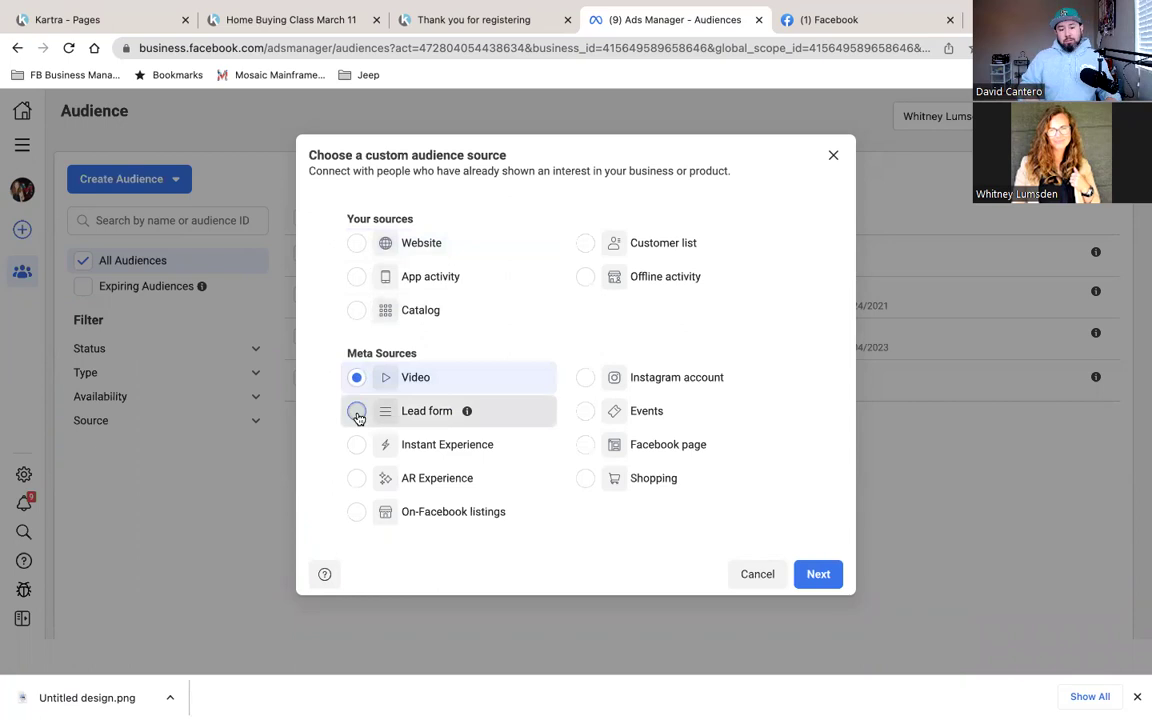
click(357, 412)
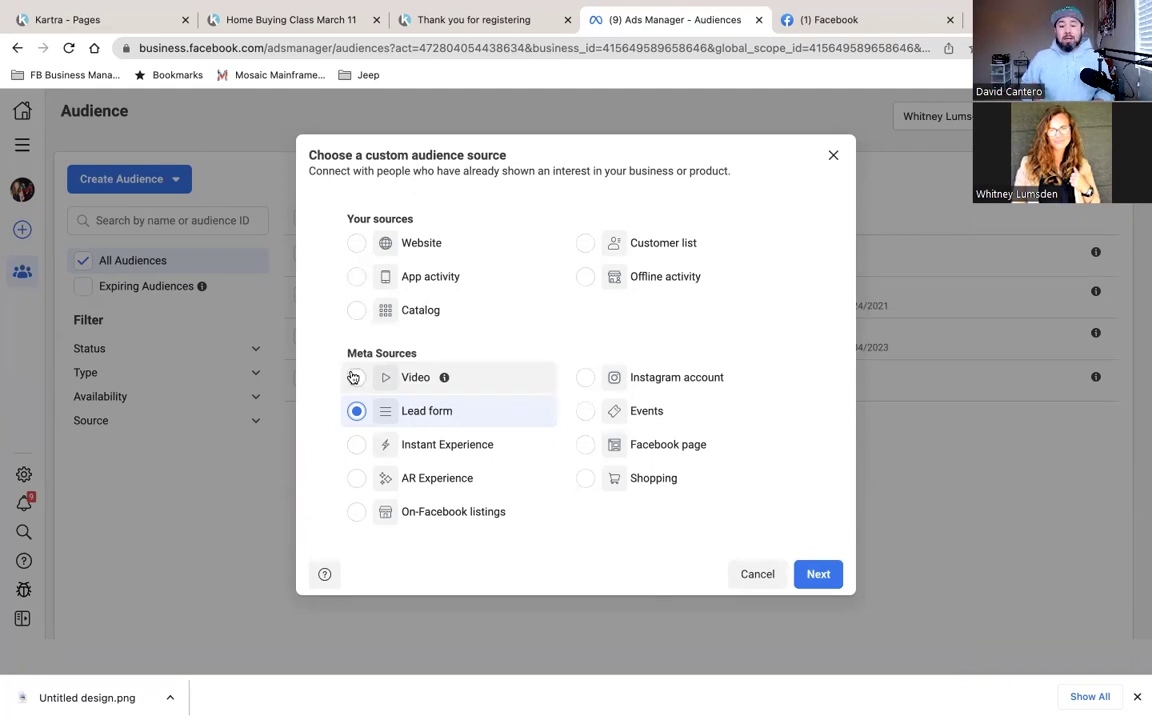
click(354, 377)
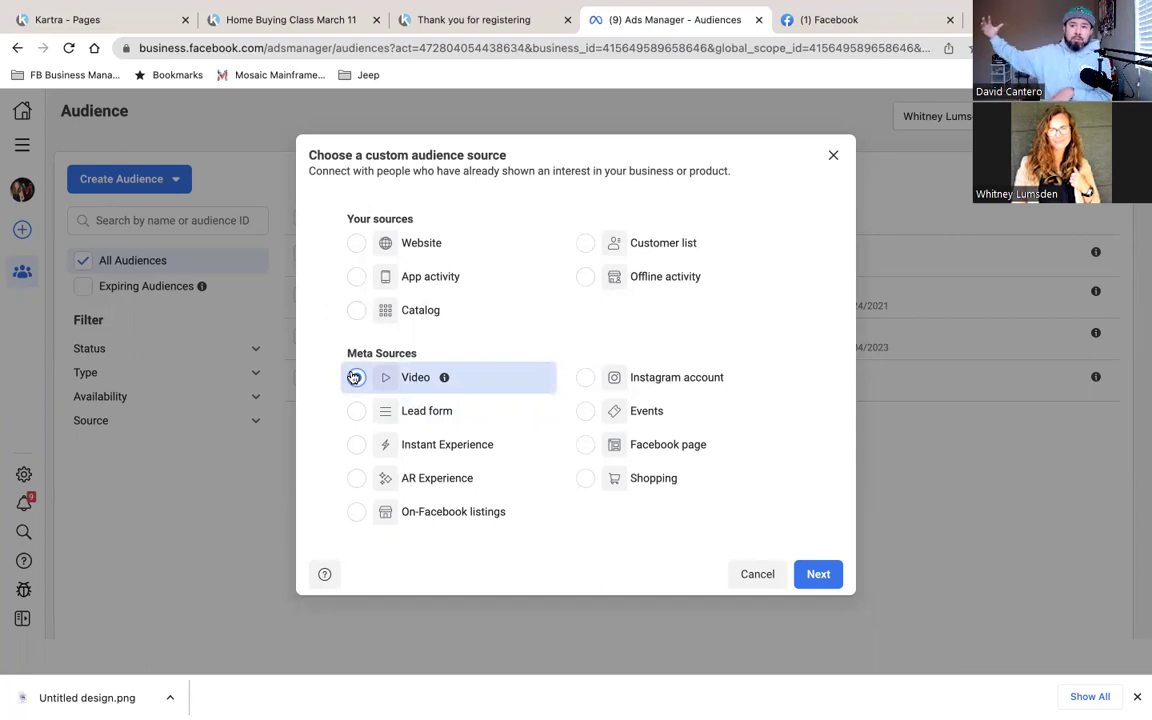
click(355, 377)
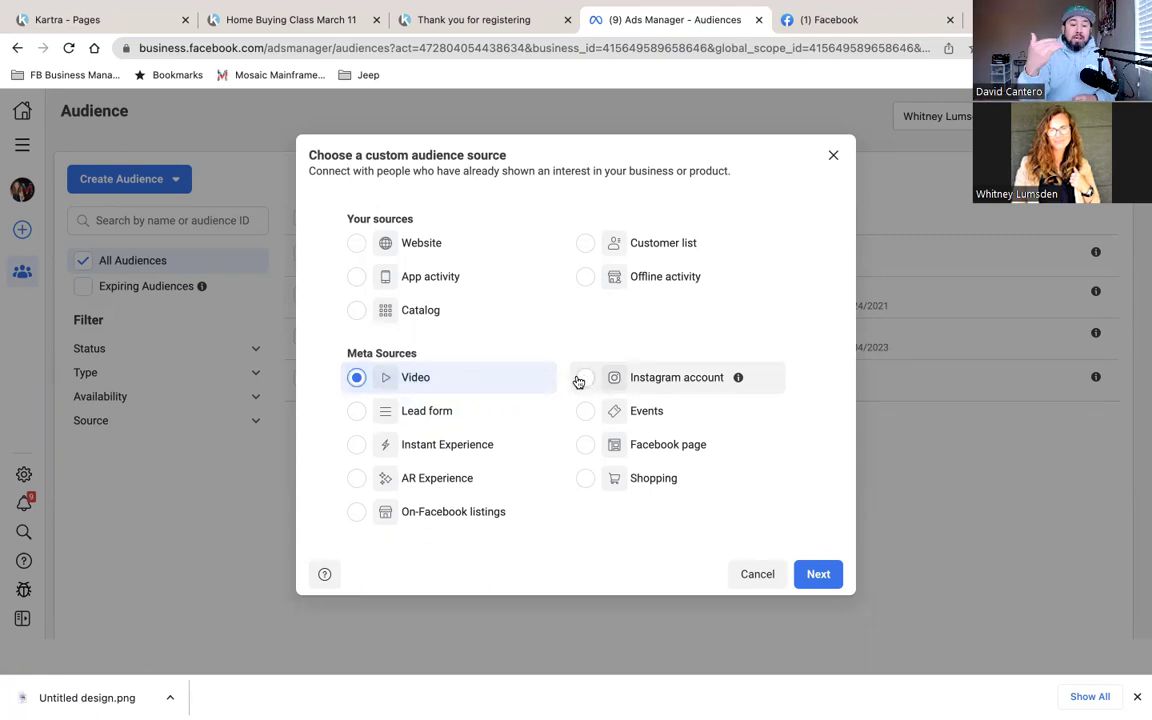
Use Website as the custom audience source and target People who visited specific web pages.
click(356, 243)
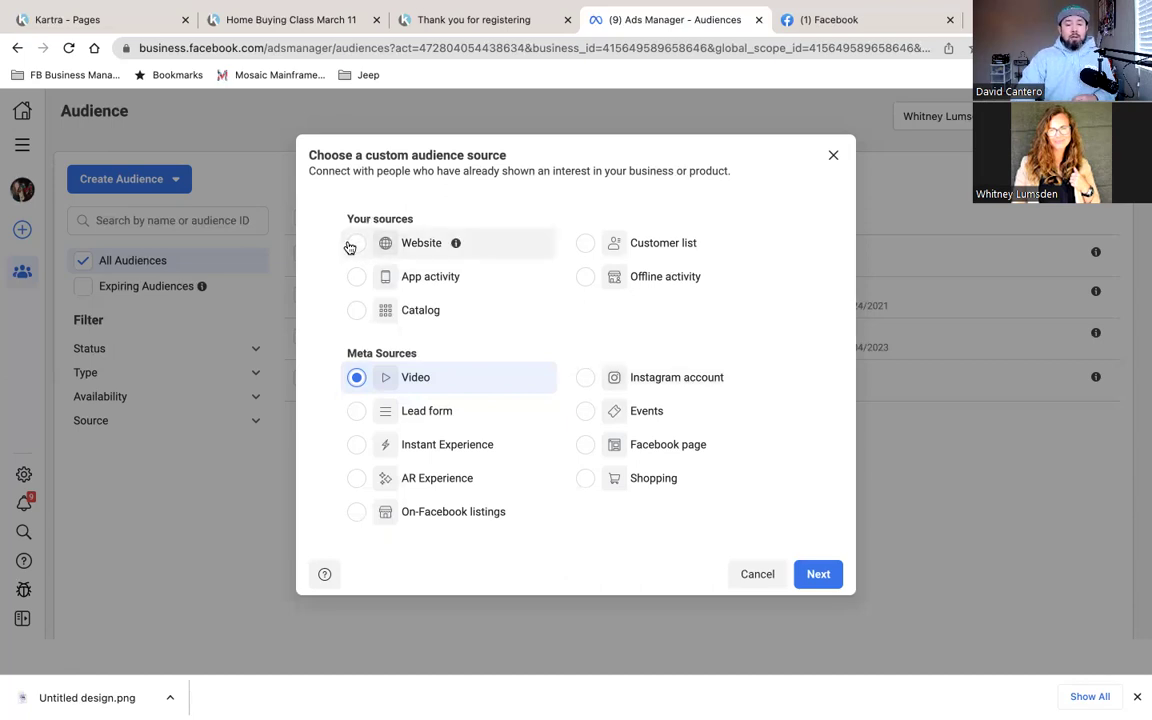
click(816, 574)
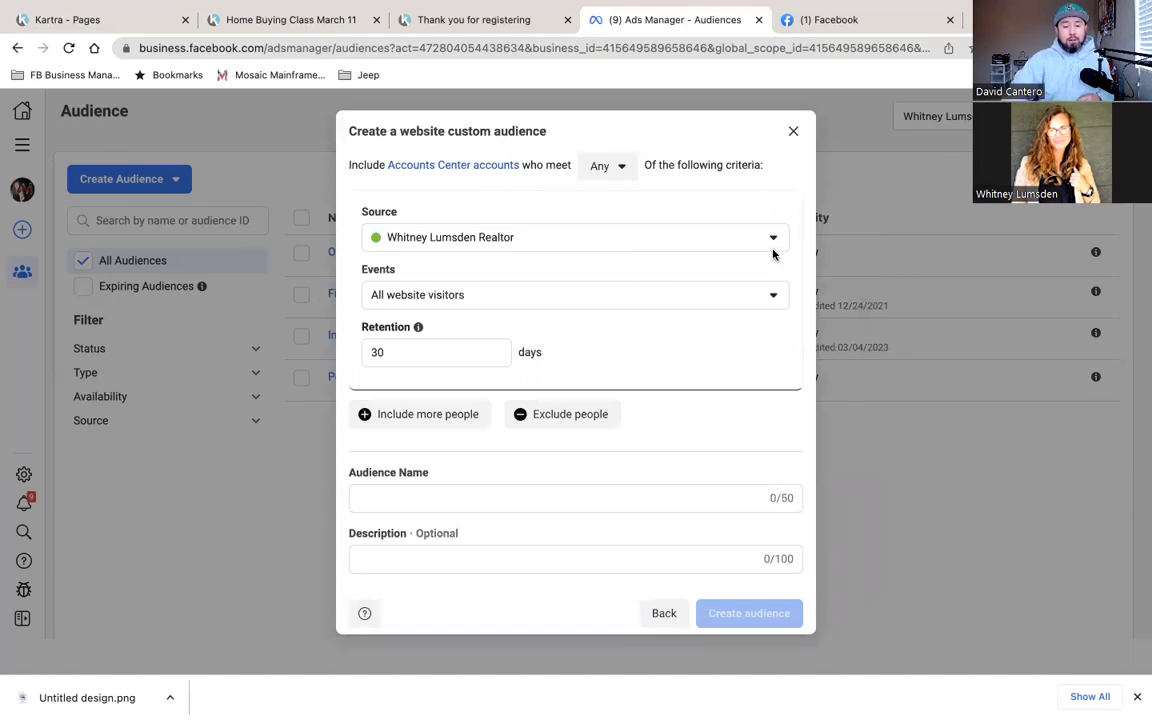
click(585, 304)
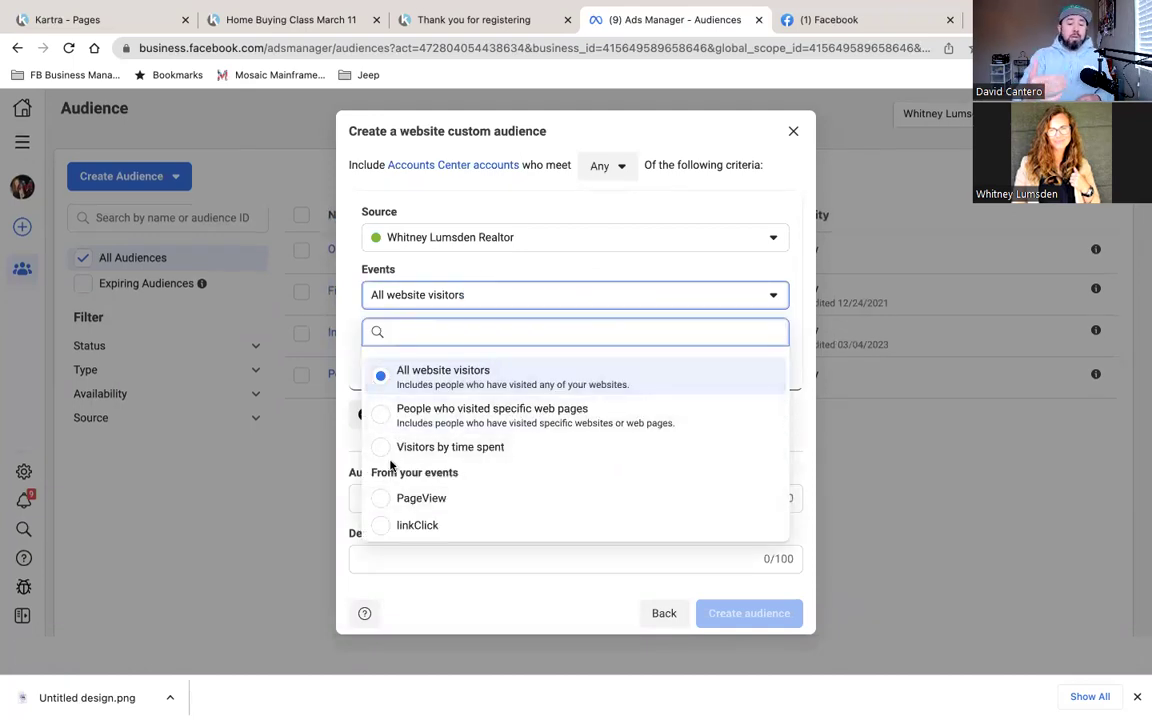
click(382, 420)
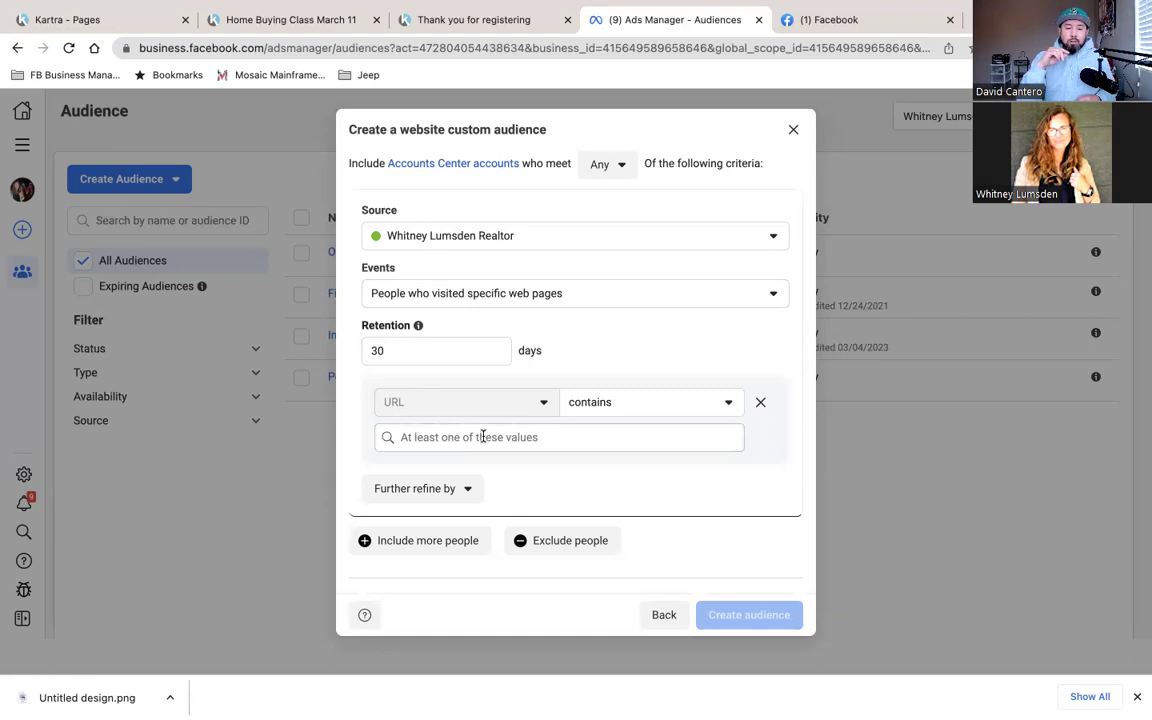
Set the audience's retention to 180 days and its URL condition to contain jblmrealtorwhitney.com/HomeBuyingClassMarch11.
double_click(441, 348)
text(180)
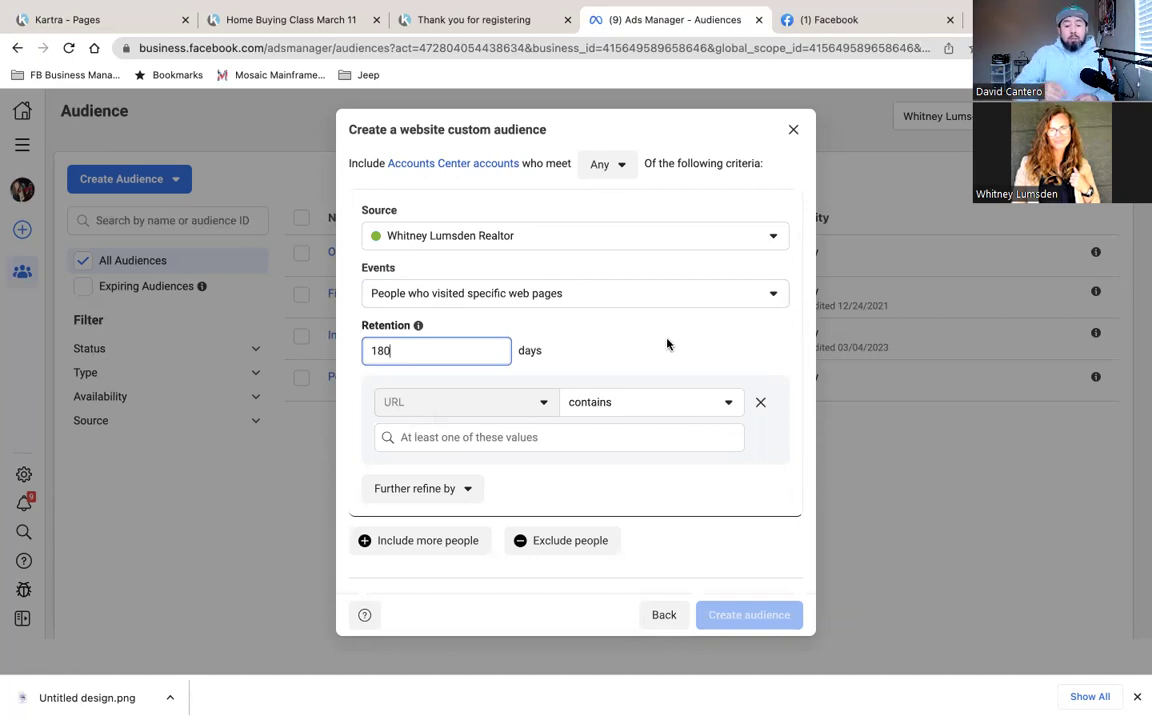
click(516, 437)
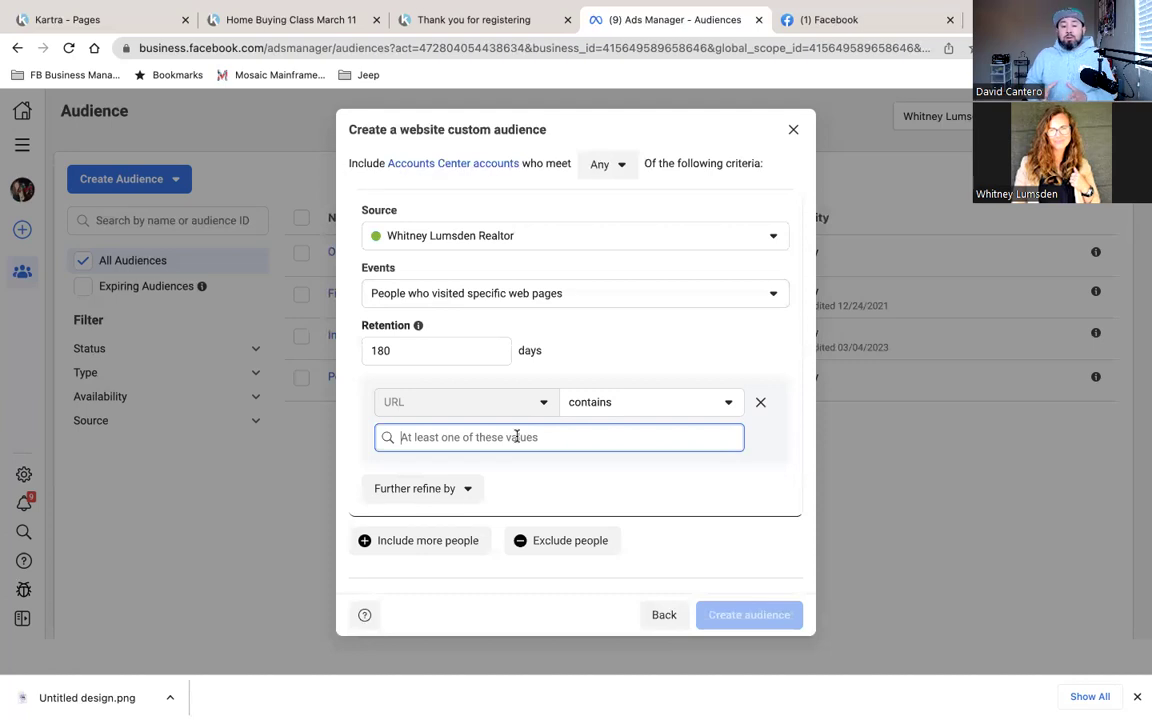
text(jblmrealtorwhitney.com/HomeBuyingClassMarch11)
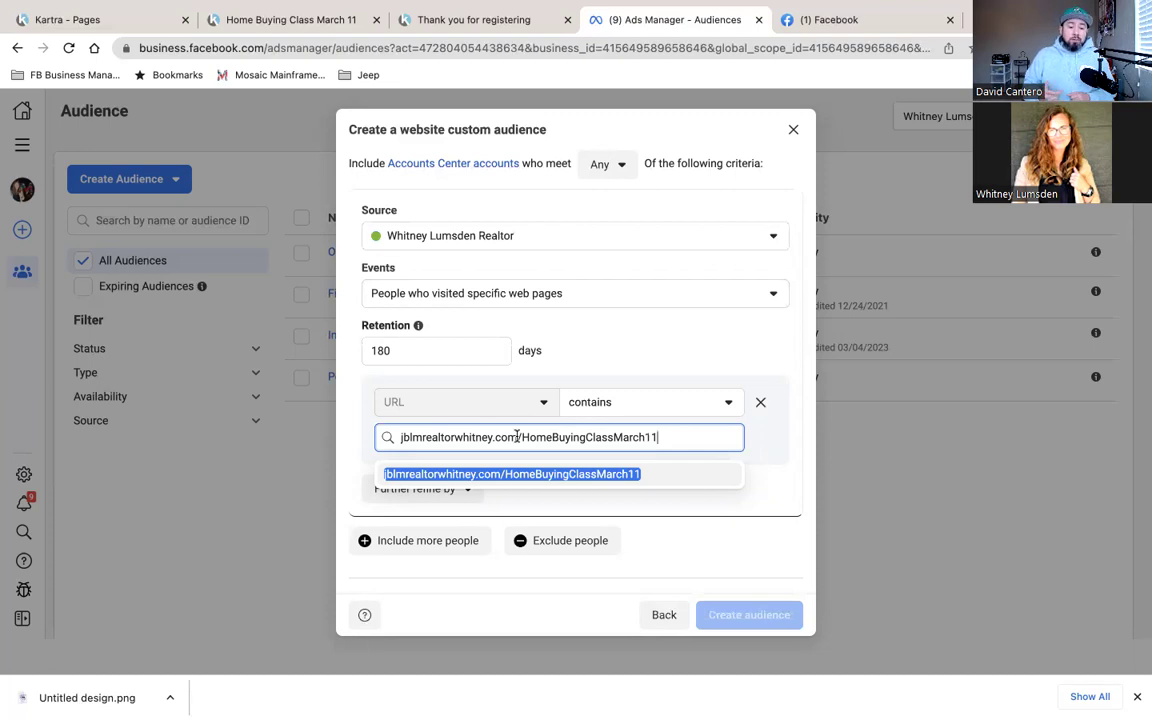
click(526, 473)
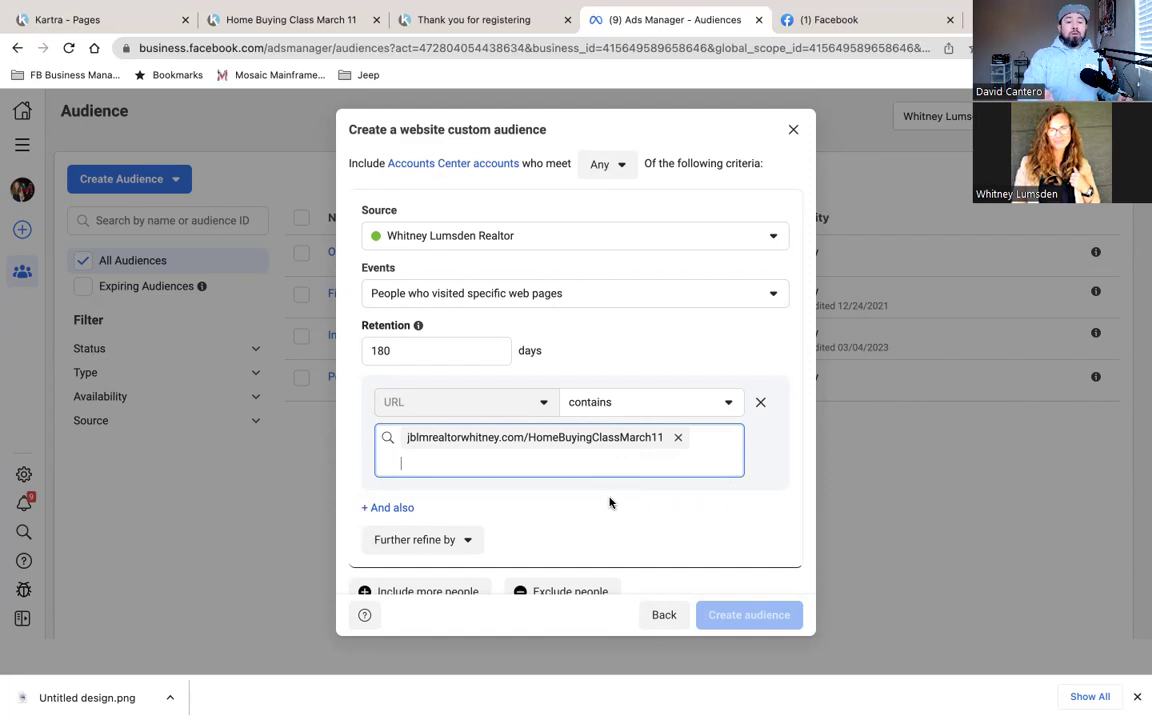
Add a group of people to exclude from the website custom audience.
scroll(611, 507, down, 3)
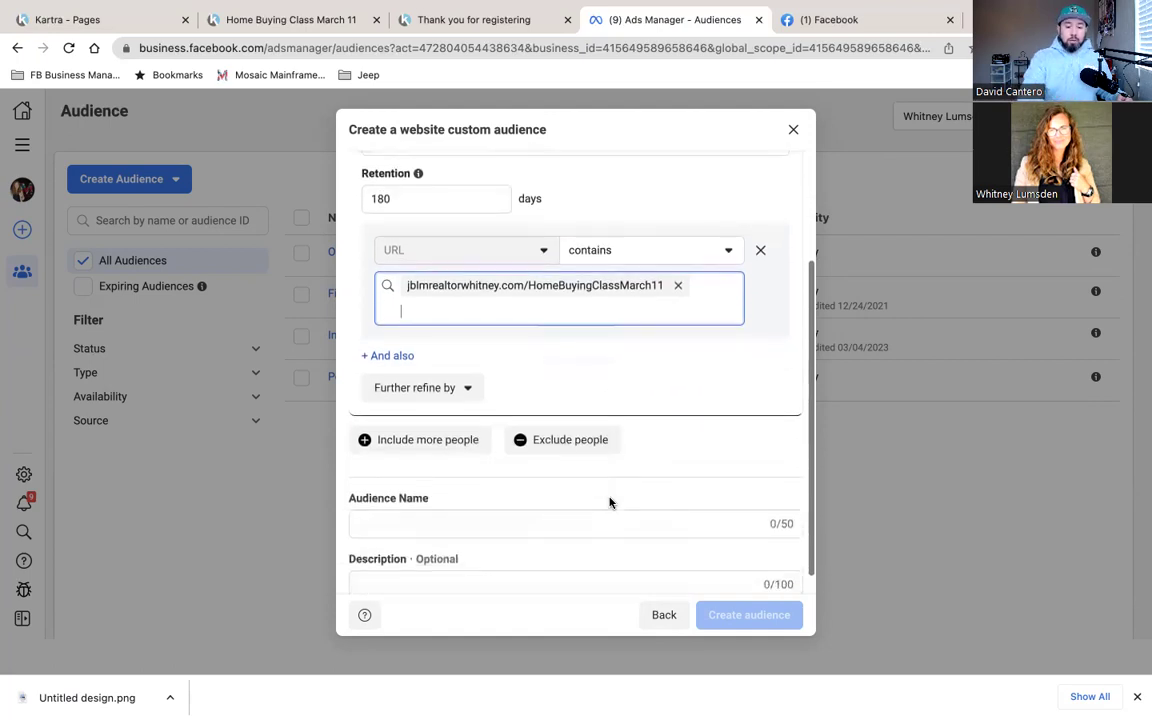
click(520, 440)
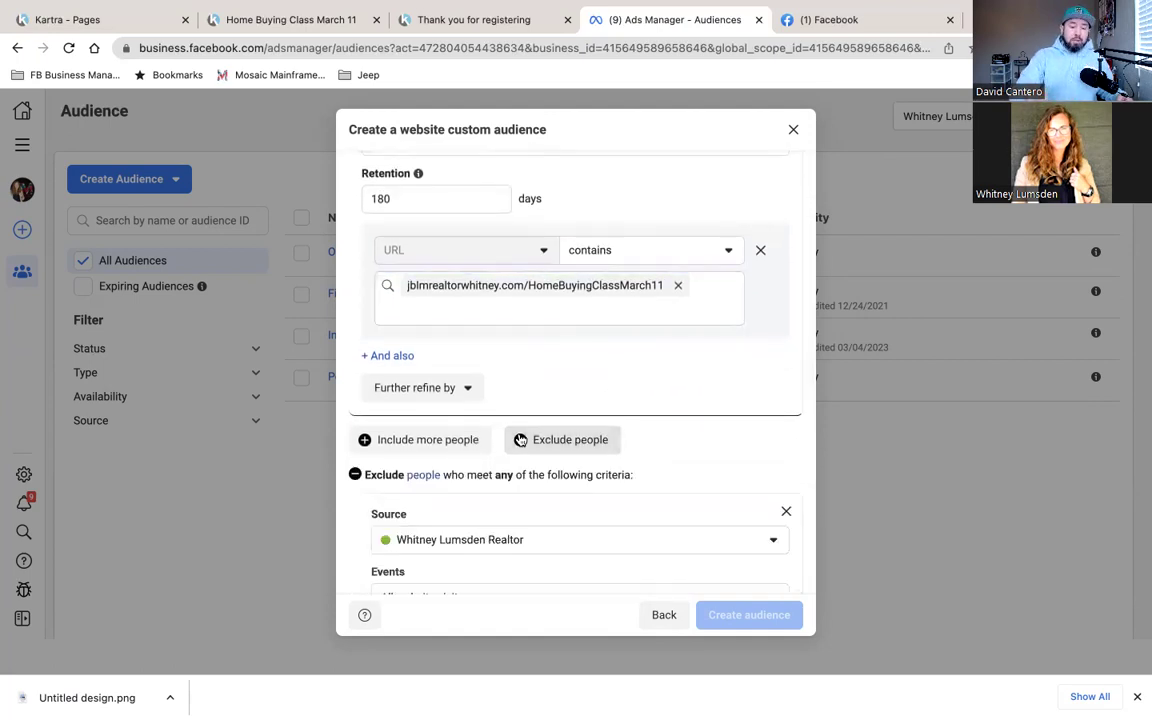
scroll(520, 440, down, 2)
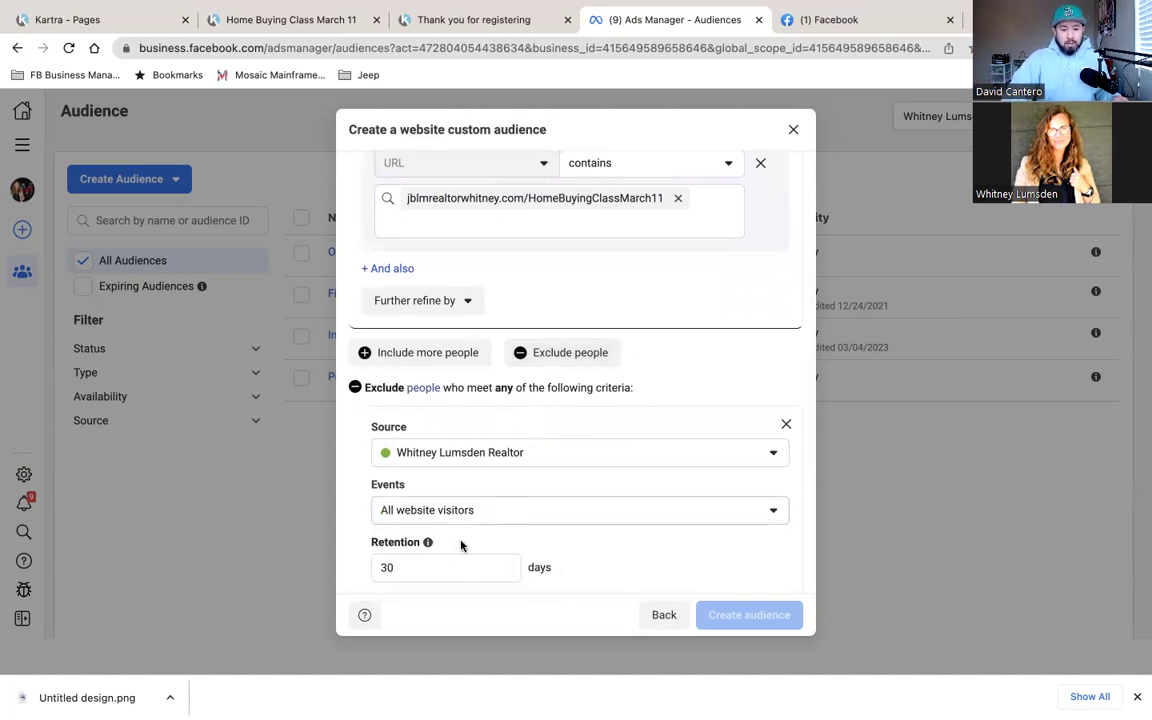
Switch to the live Thank you for registering page and copy its web address from the domain name onward.
click(491, 20)
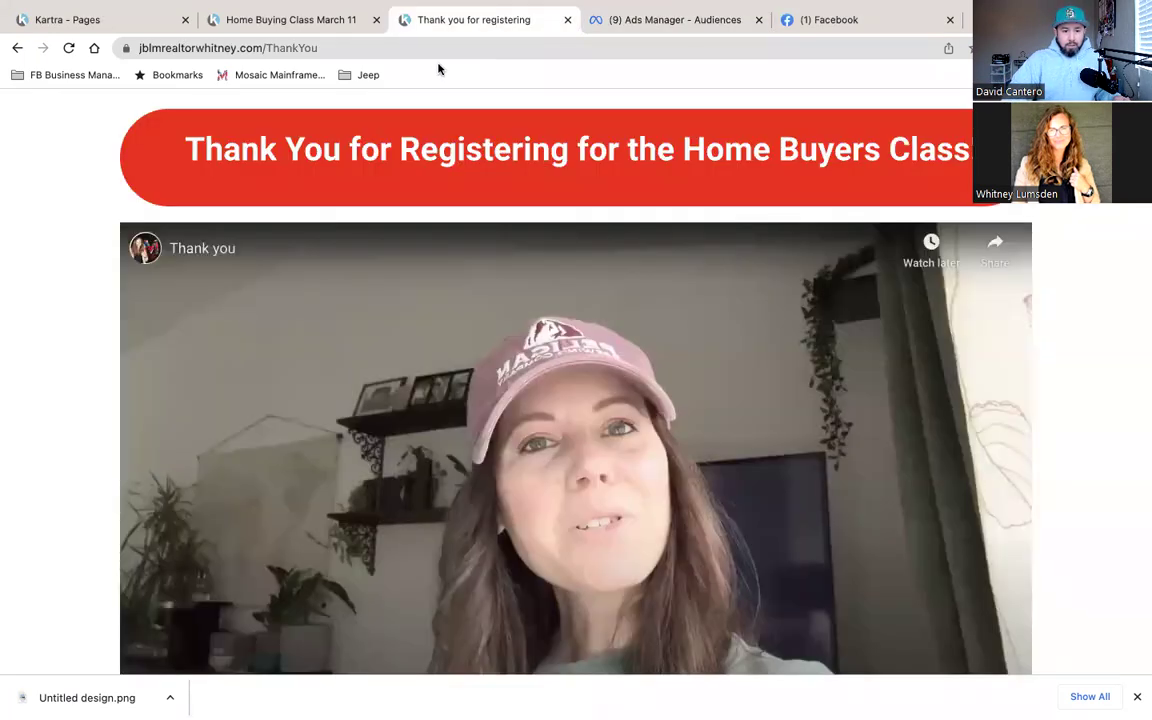
click(437, 47)
drag(397, 48, 209, 51)
key(ctrl+c)
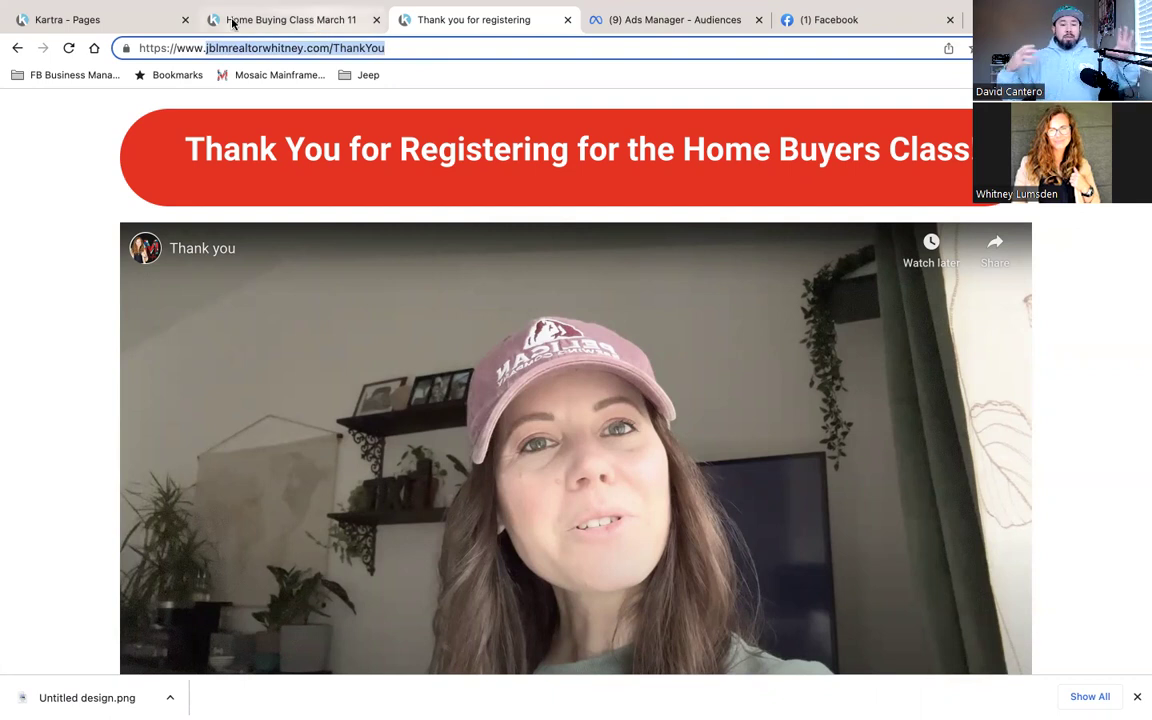
Back in Ads Manager, exclude people who visited specific web pages whose URL contains jblmrealtorwhitney.com/ThankYou, with 180 days of retention.
click(692, 20)
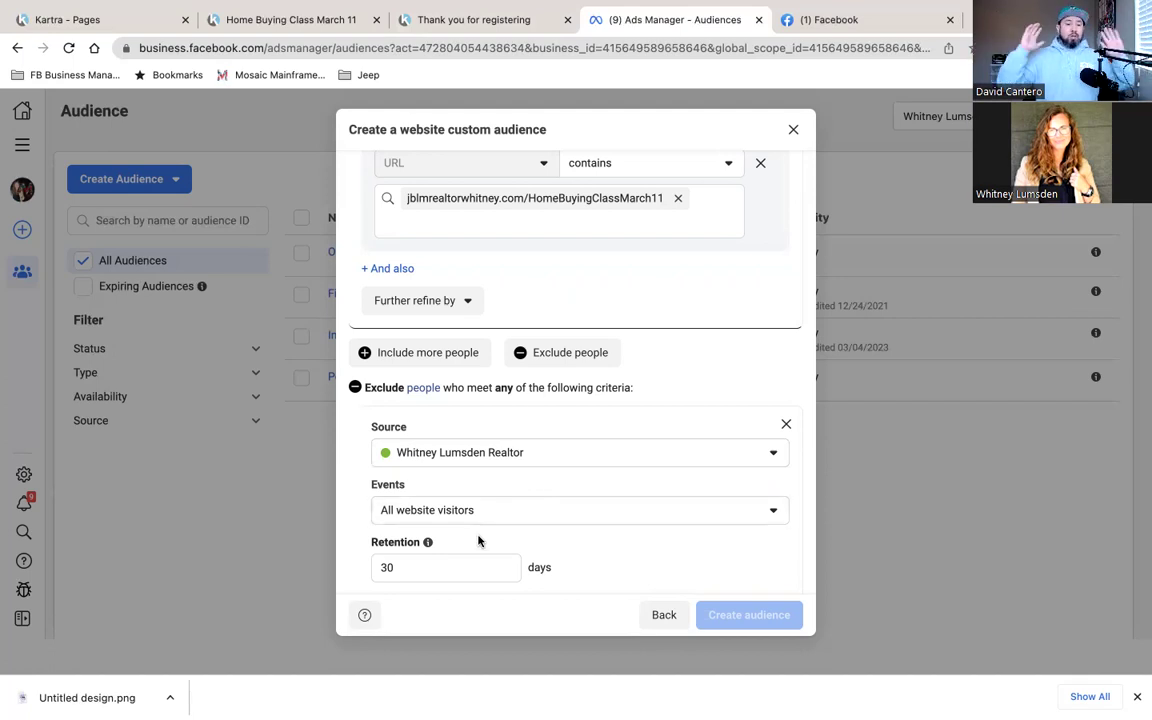
scroll(491, 519, down, 2)
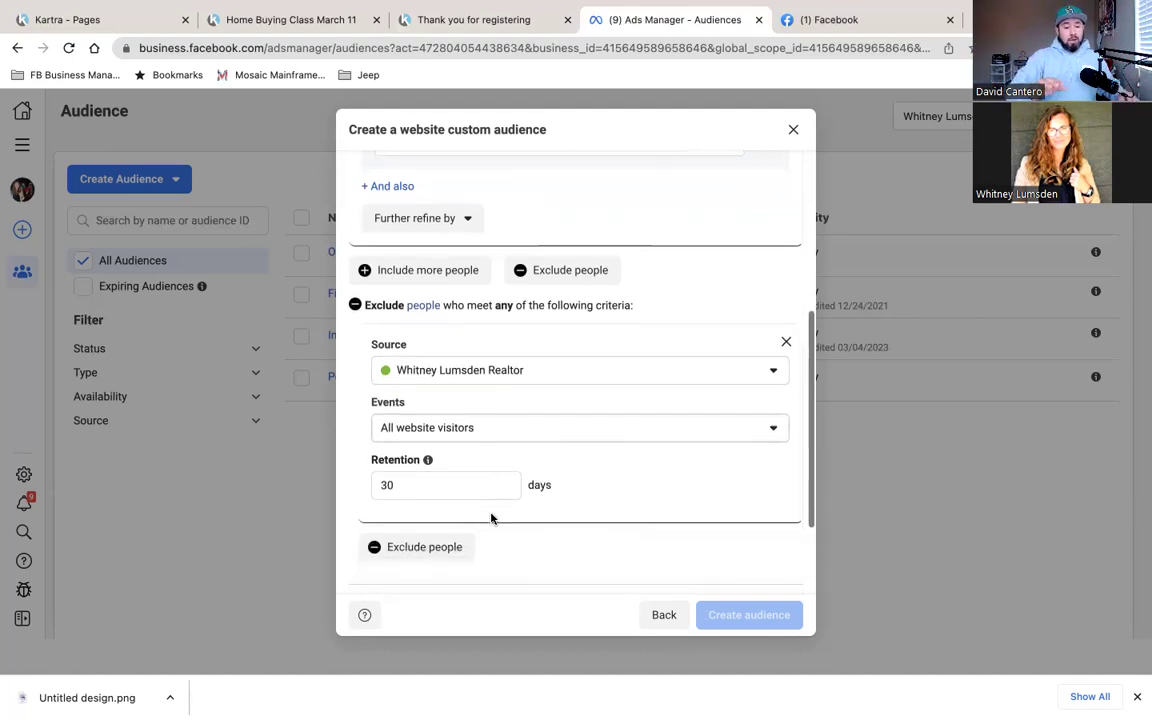
click(546, 435)
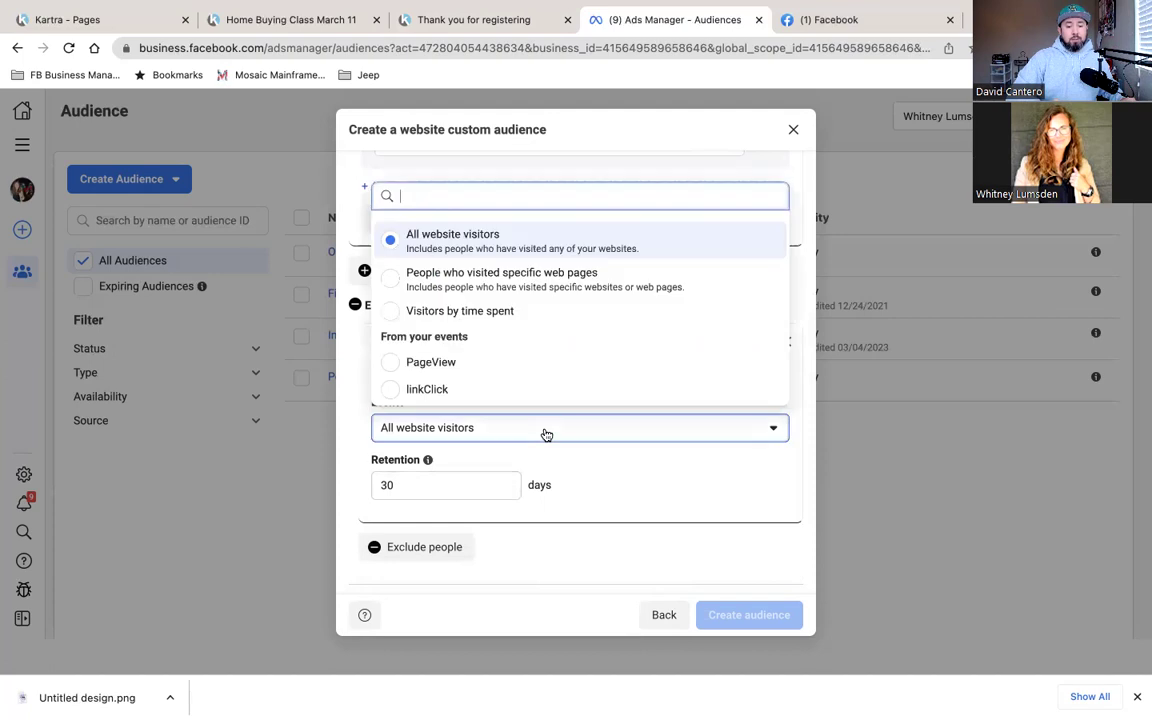
click(473, 276)
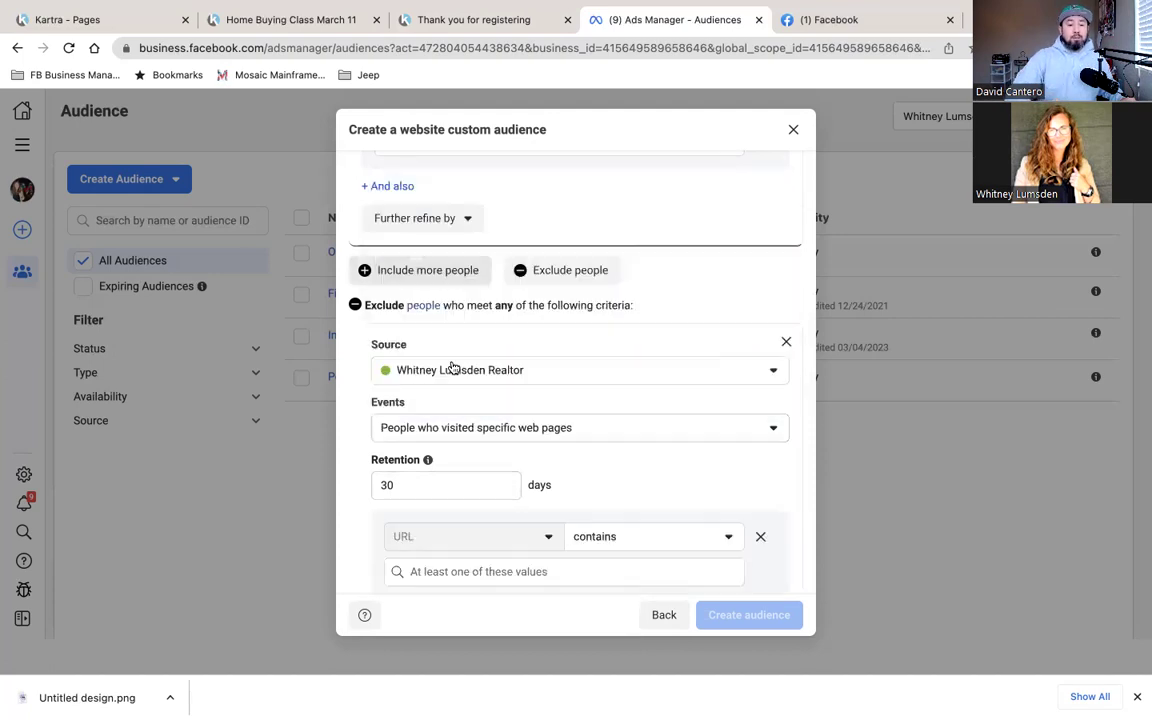
scroll(571, 447, down, 1)
click(512, 519)
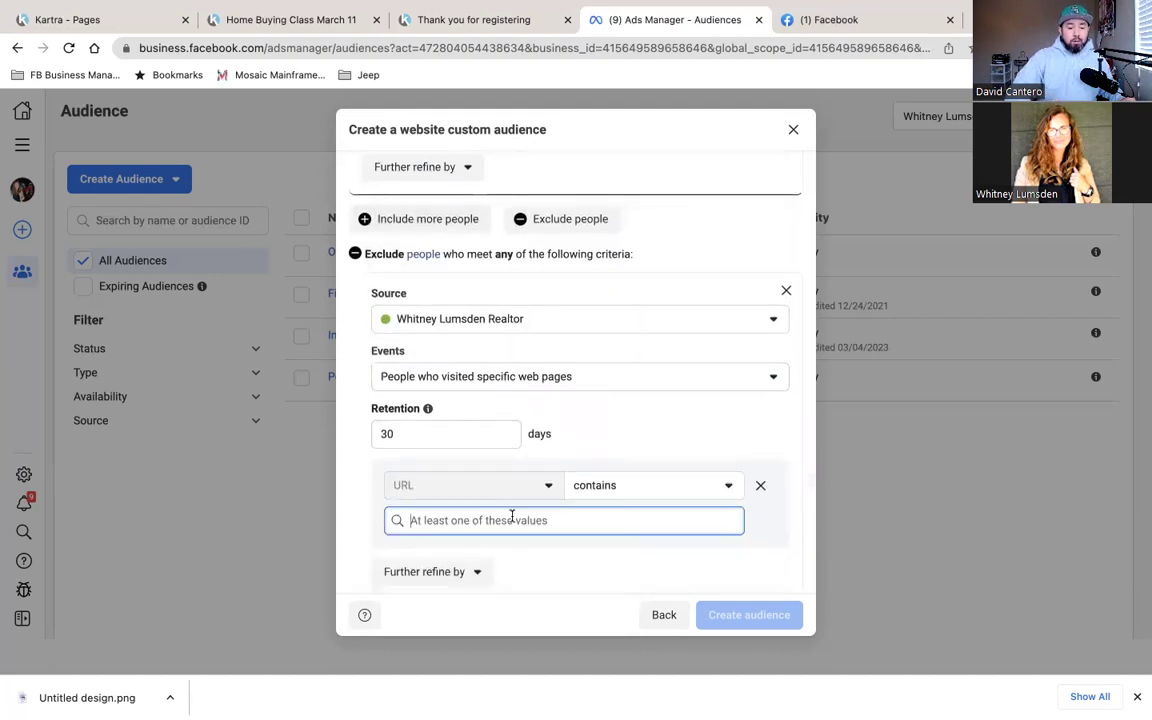
key(ctrl+v)
click(462, 428)
double_click(462, 428)
text(180)
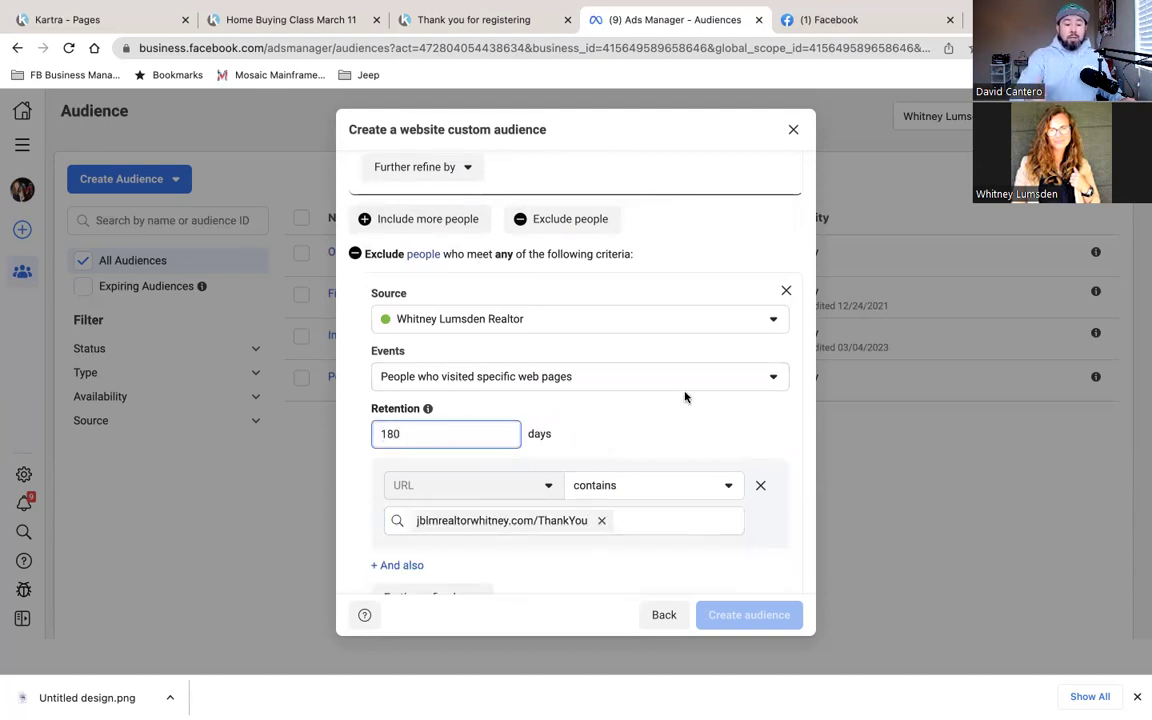
Name the audience Home Buying Class Page Visitors Only.
scroll(685, 397, down, 2)
scroll(685, 397, down, 3)
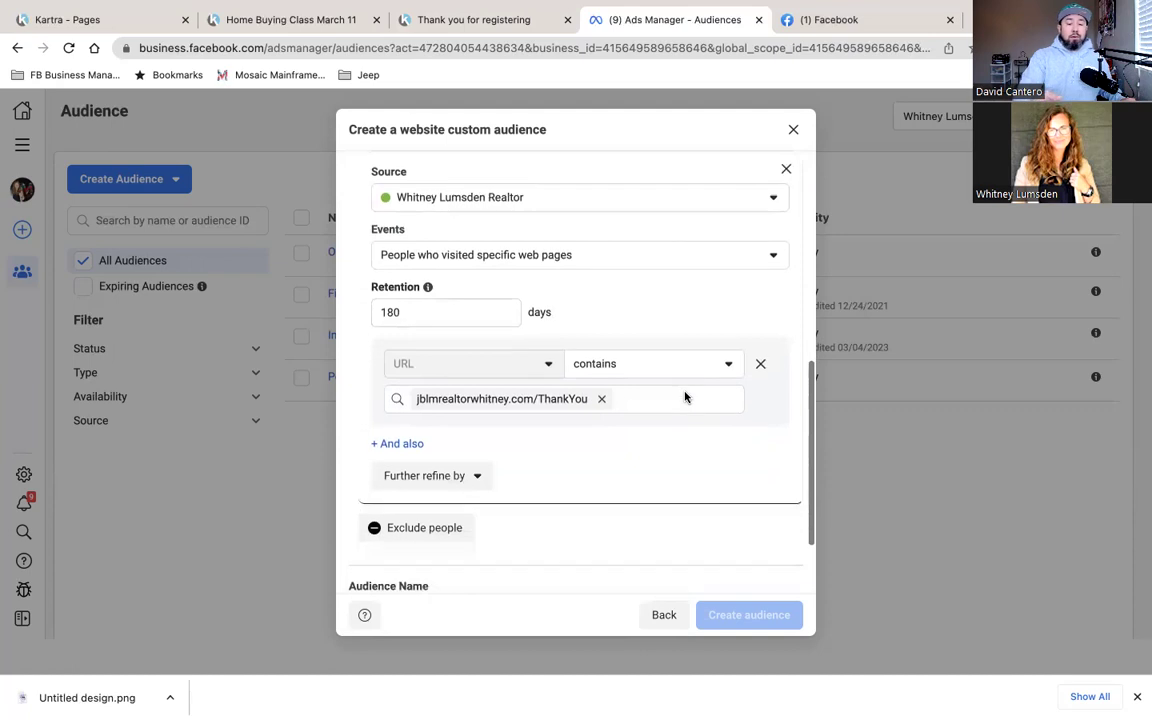
click(550, 495)
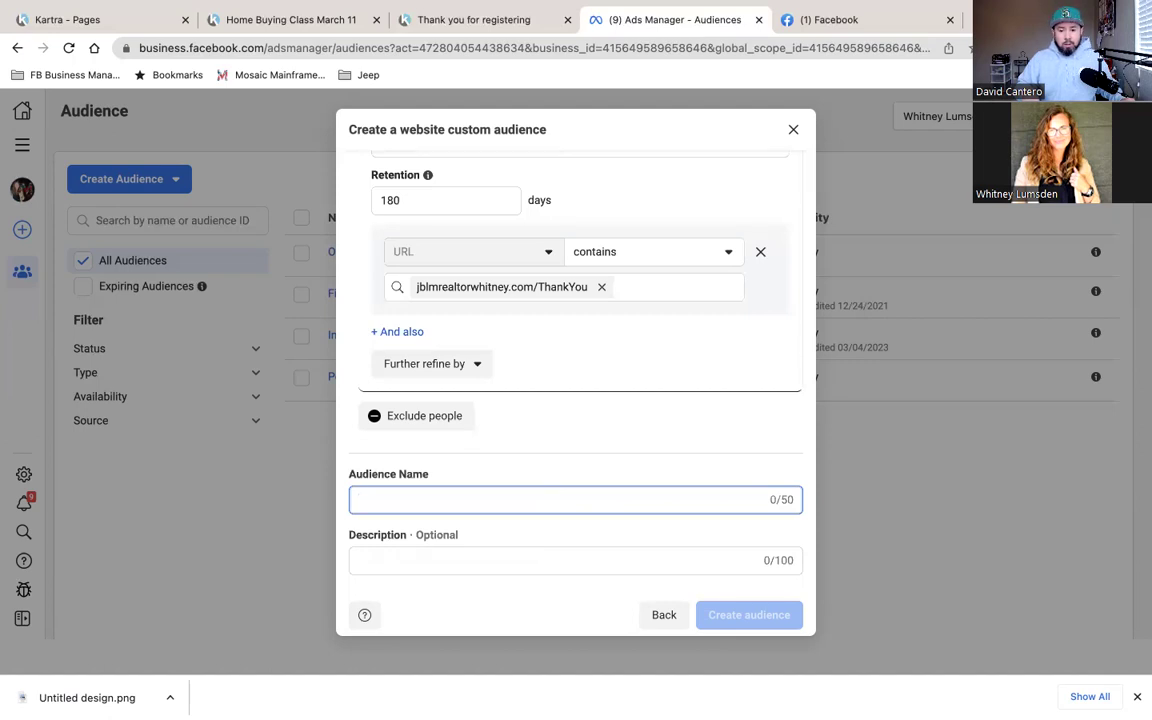
text(HomeB)
key(BackSpace)
text(Buying Class)
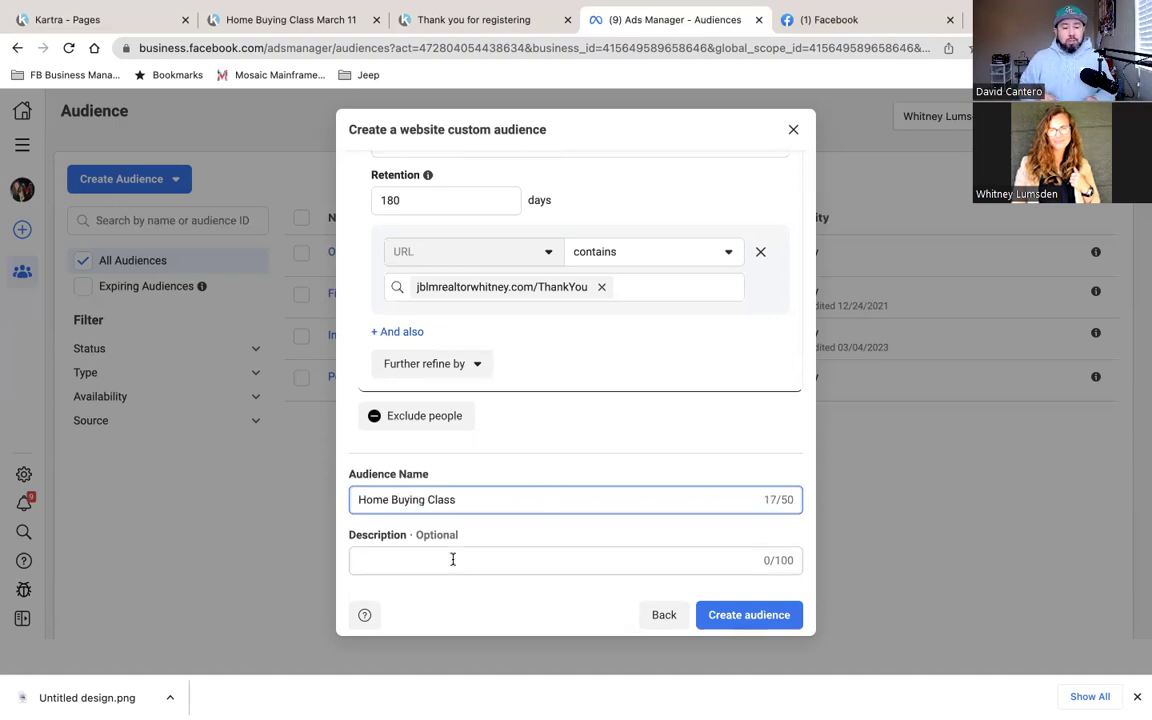
text( Page Visitors Only)
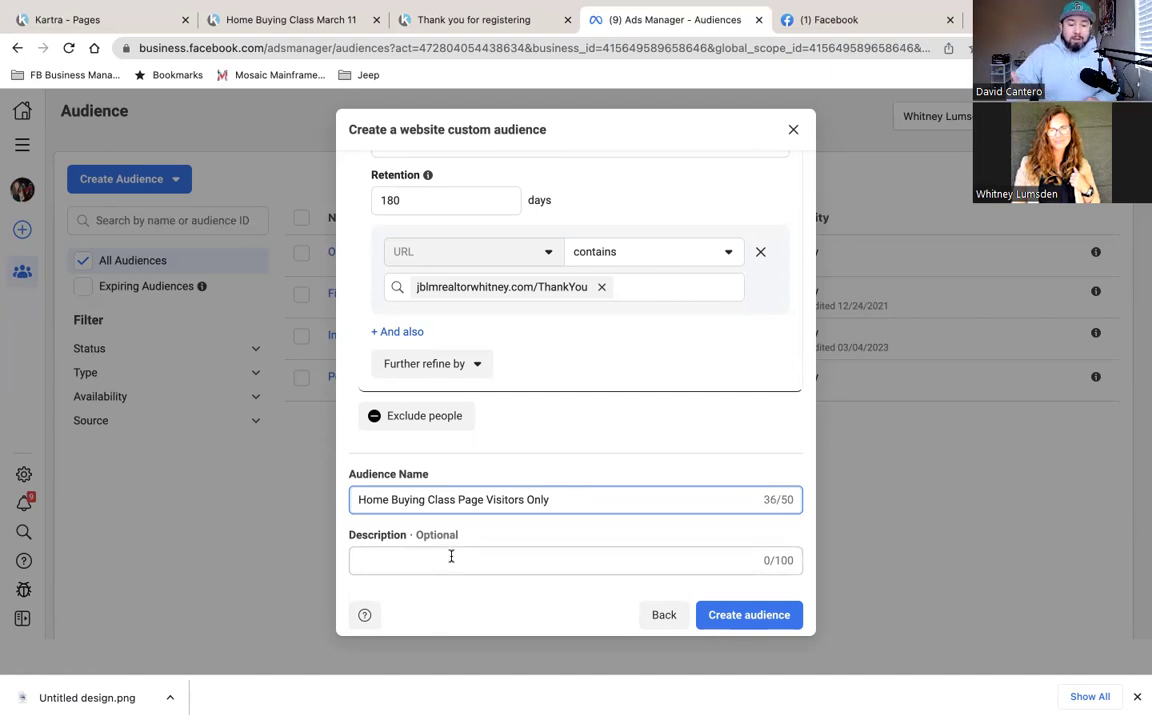
Put the word Only in the audience name in parentheses, create the audience and finish the dialog.
text(")
key(Left)
key(Left)
key(Left)
text(()
click(566, 499)
key(BackSpace)
text())
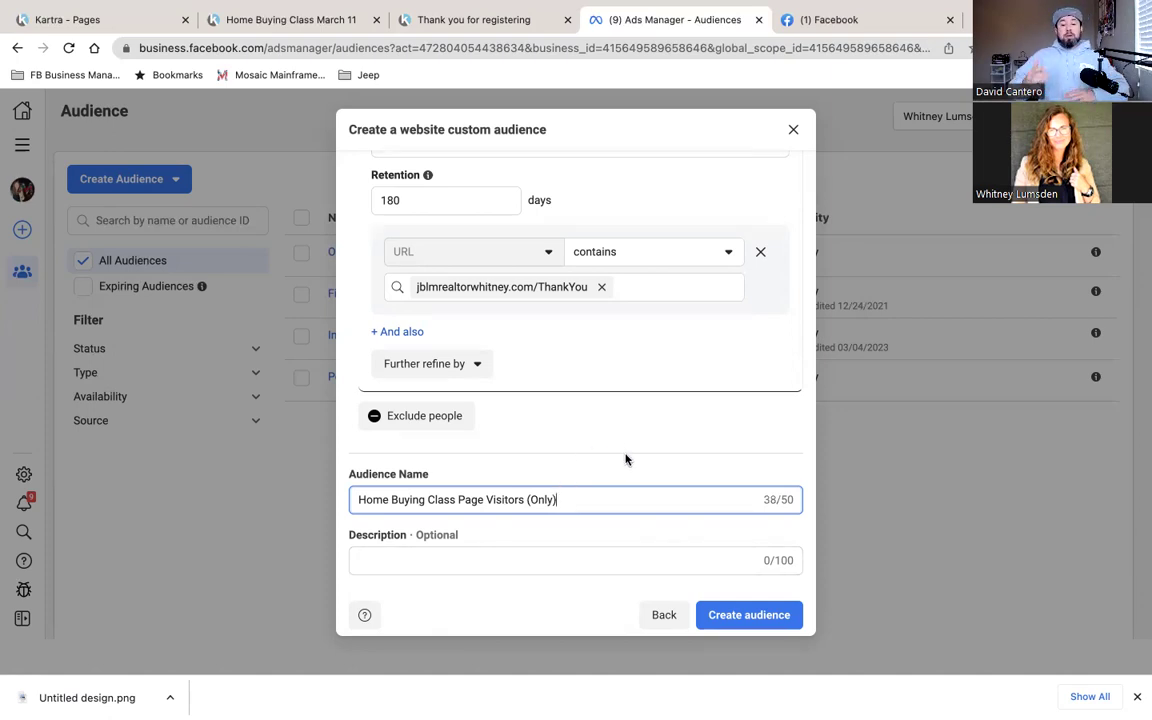
click(734, 618)
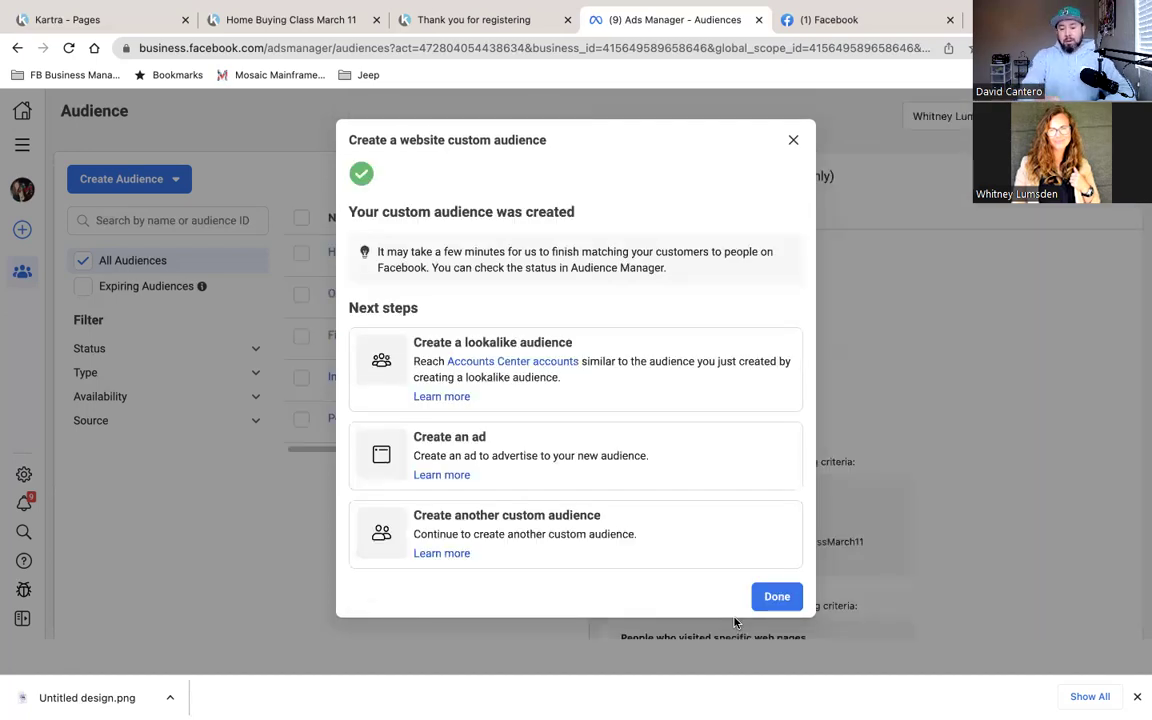
click(795, 597)
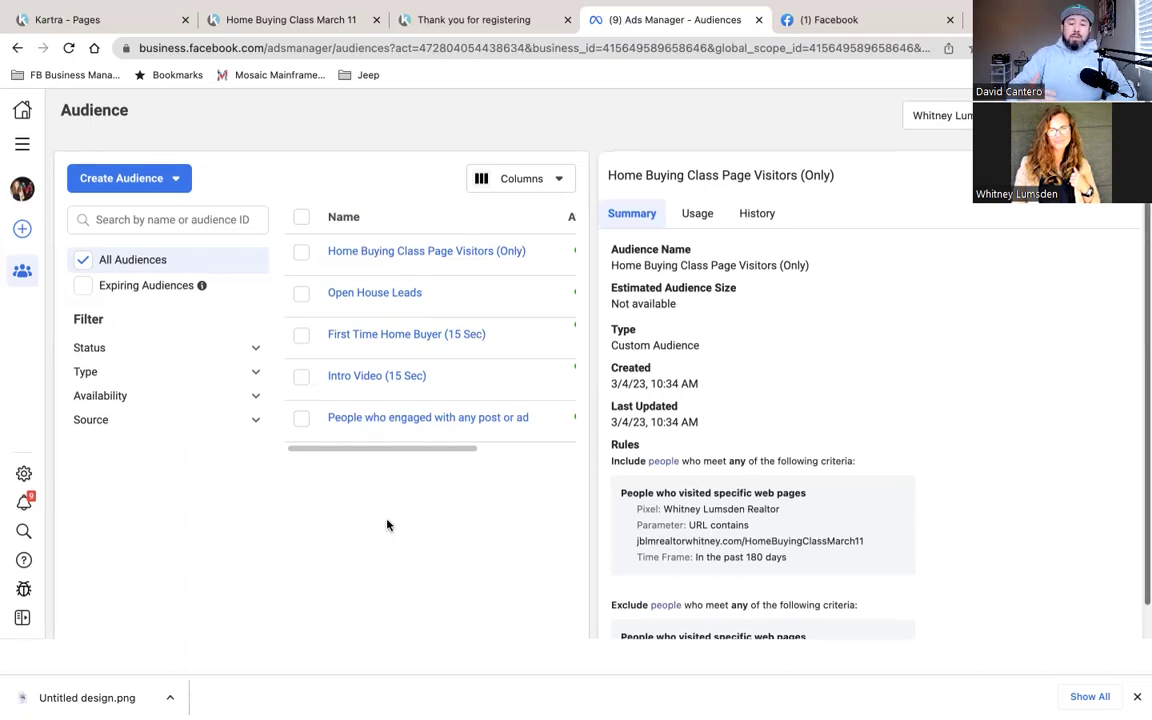
Start another custom audience with Website as its source.
scroll(388, 525, down, 2)
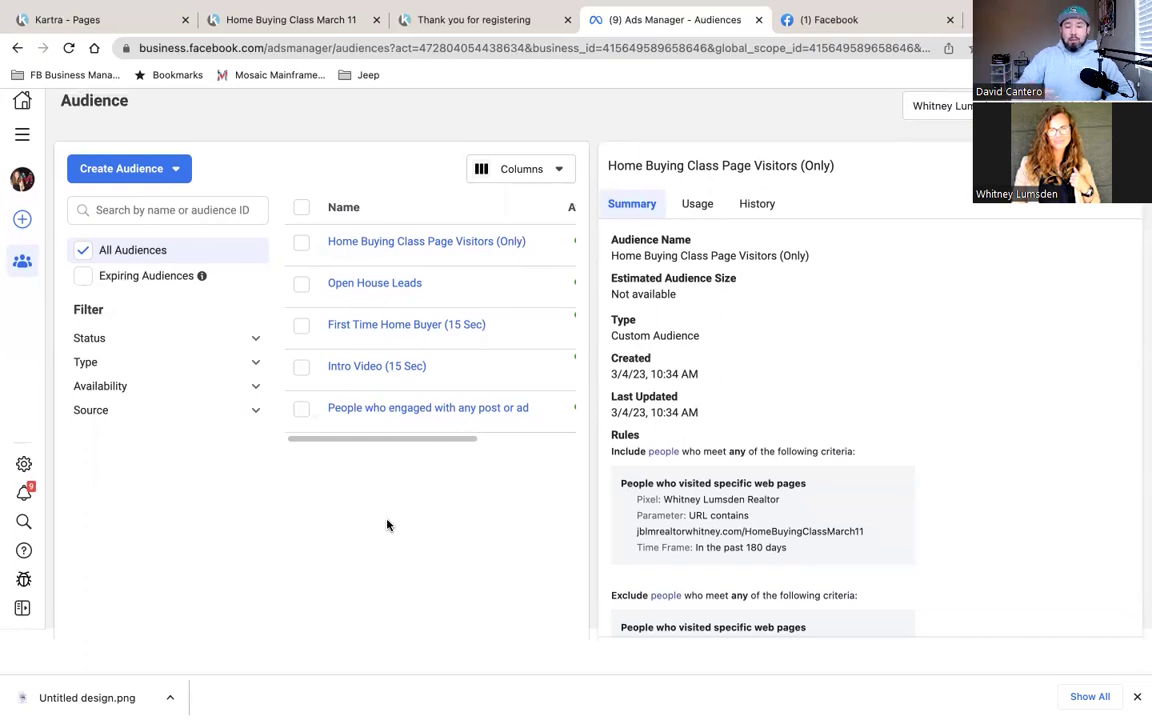
click(92, 169)
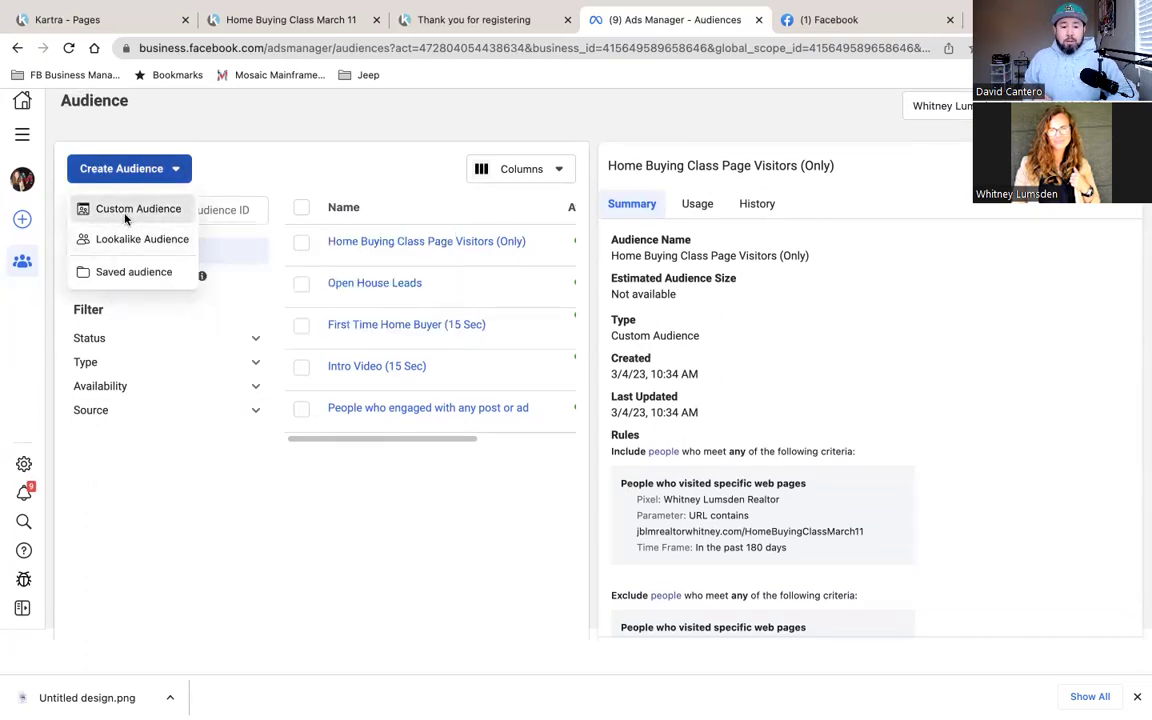
click(116, 210)
click(352, 250)
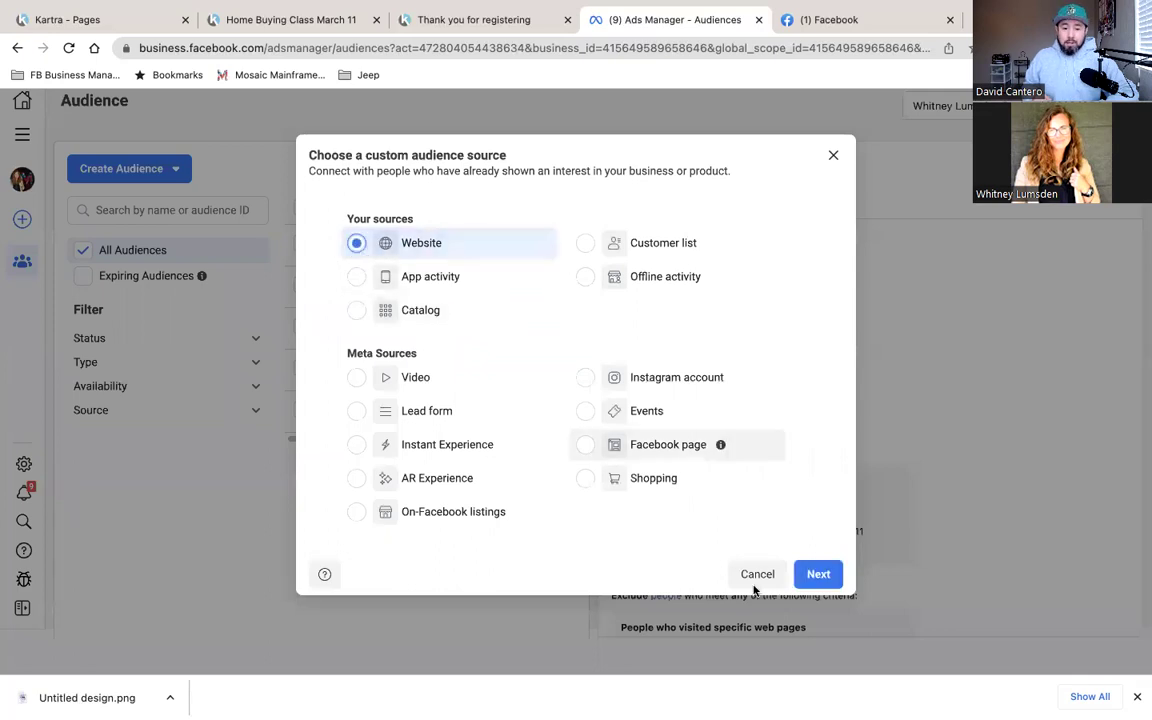
click(815, 574)
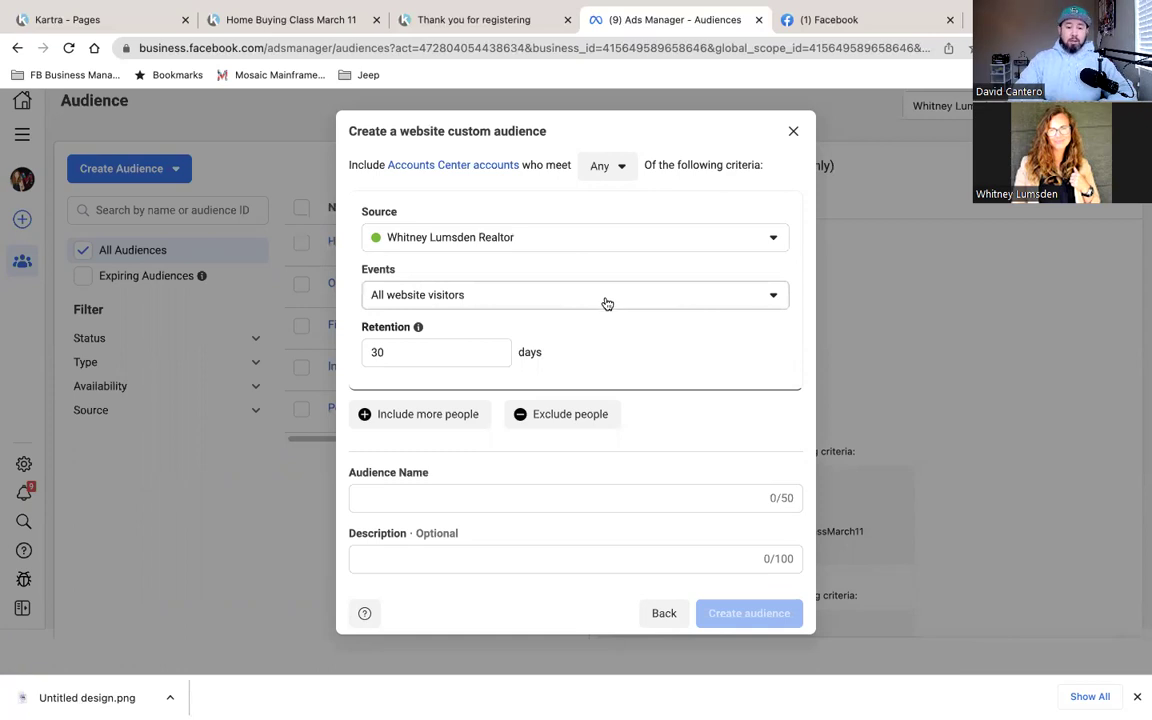
Target people who visited specific web pages in the last 180 days, with a URL containing jblmrealtorwhitney.com/ThankYou.
click(606, 303)
click(463, 416)
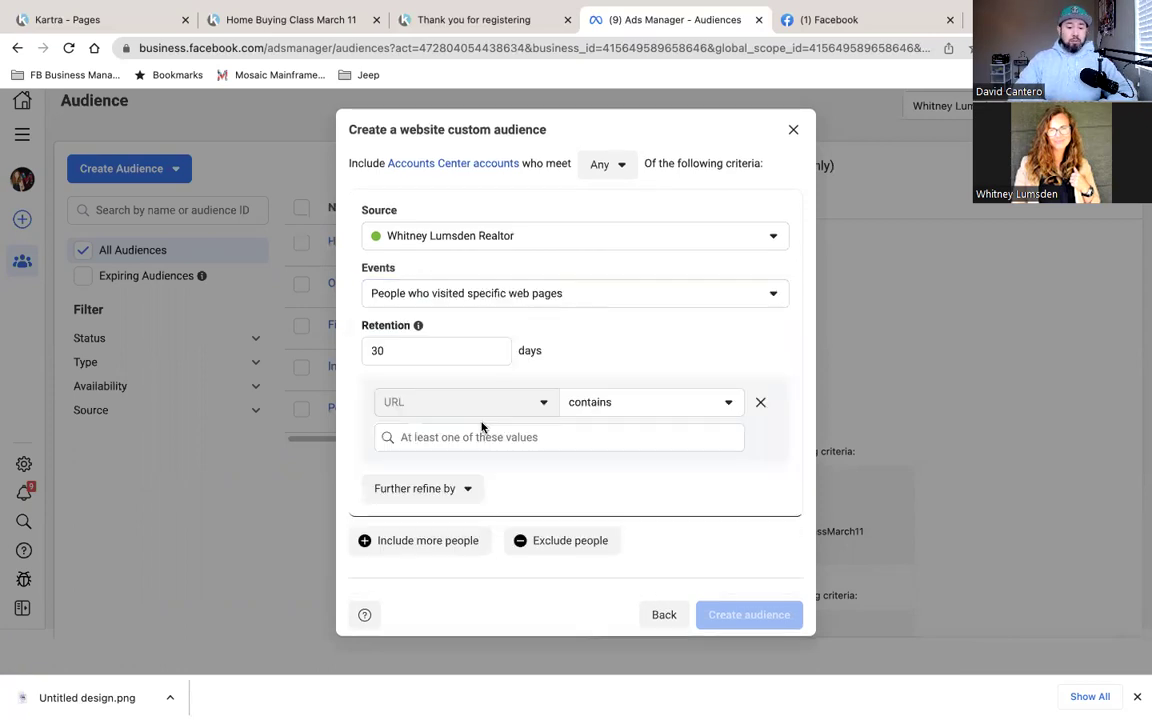
double_click(469, 357)
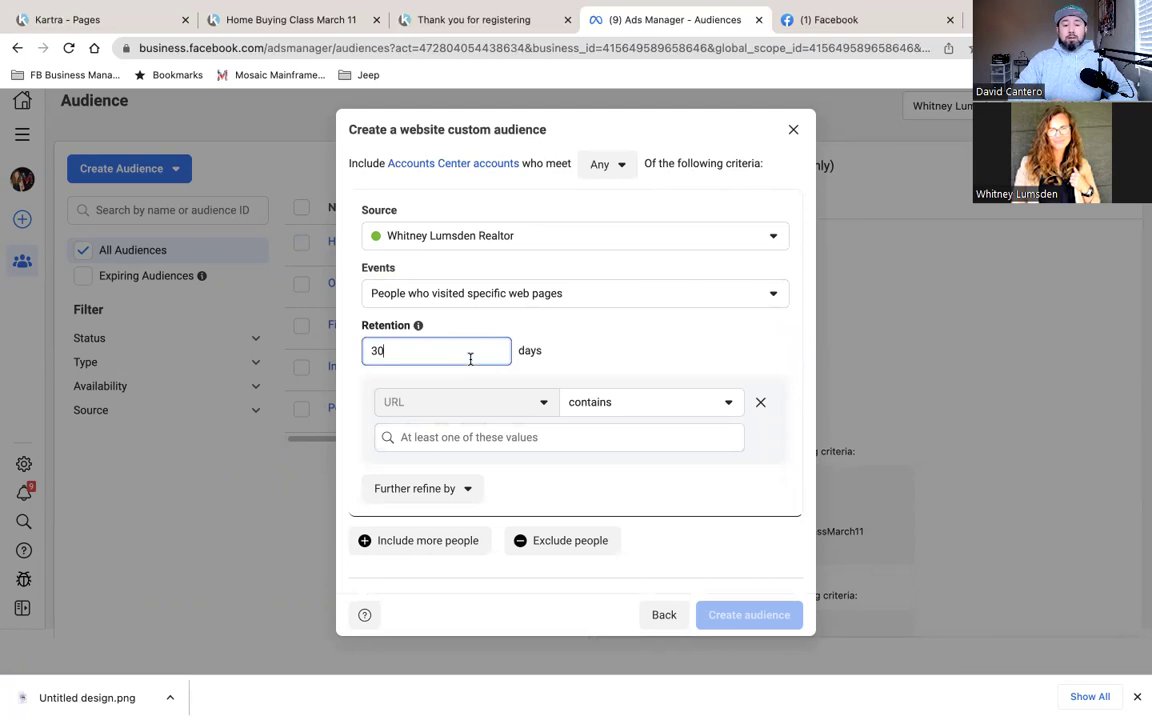
text(180)
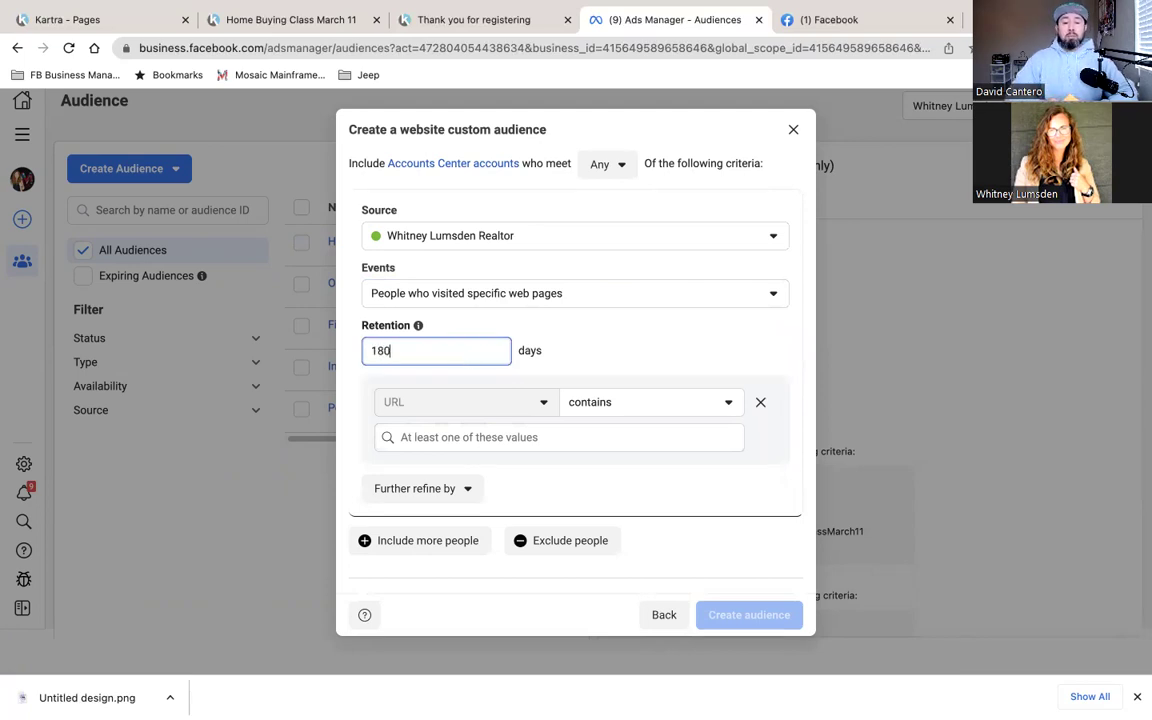
click(481, 437)
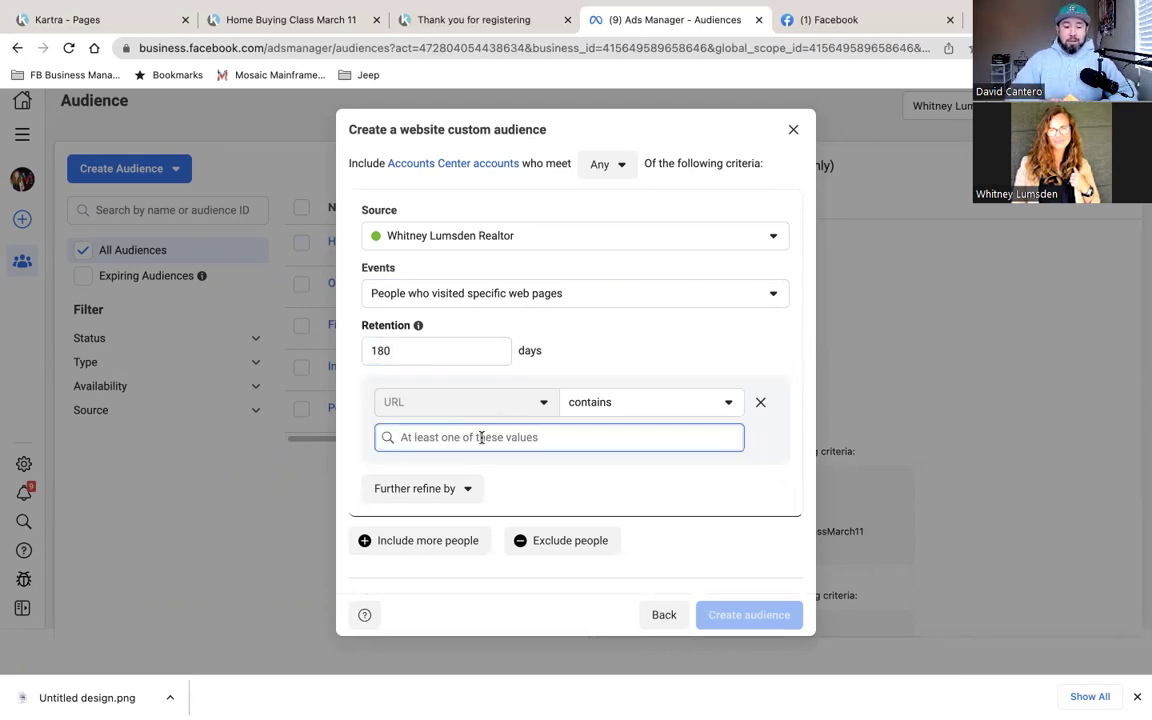
text(jblmrealtorwhitney.com/ThankYou)
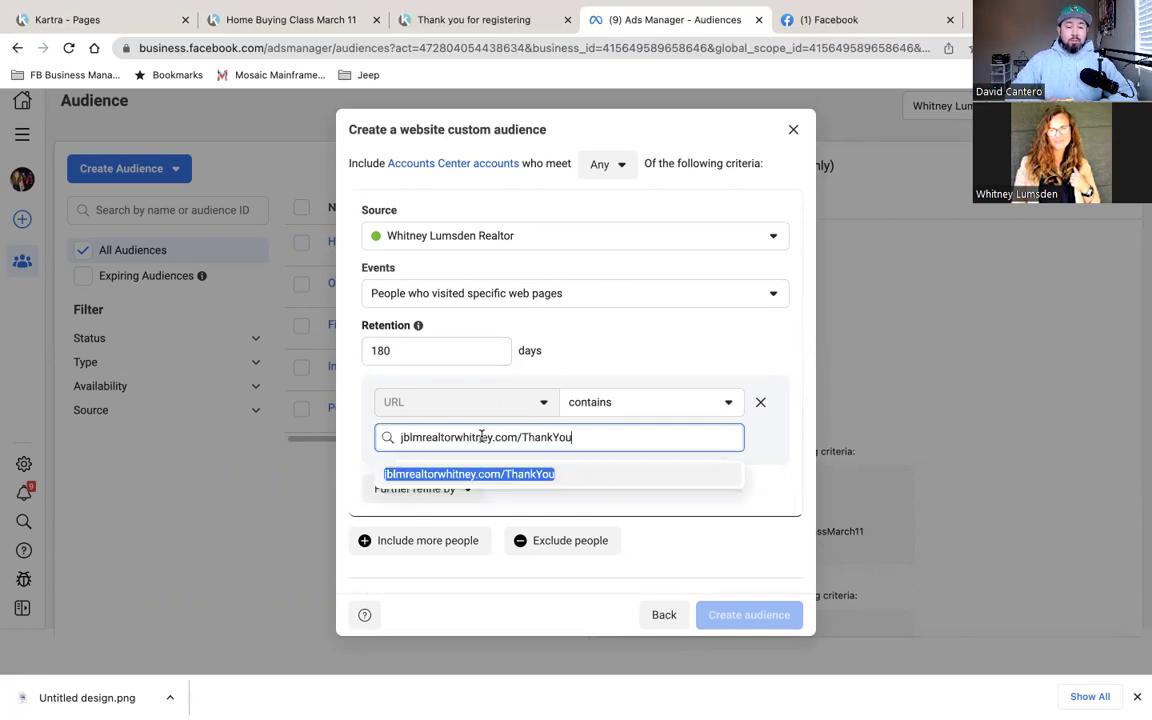
click(510, 474)
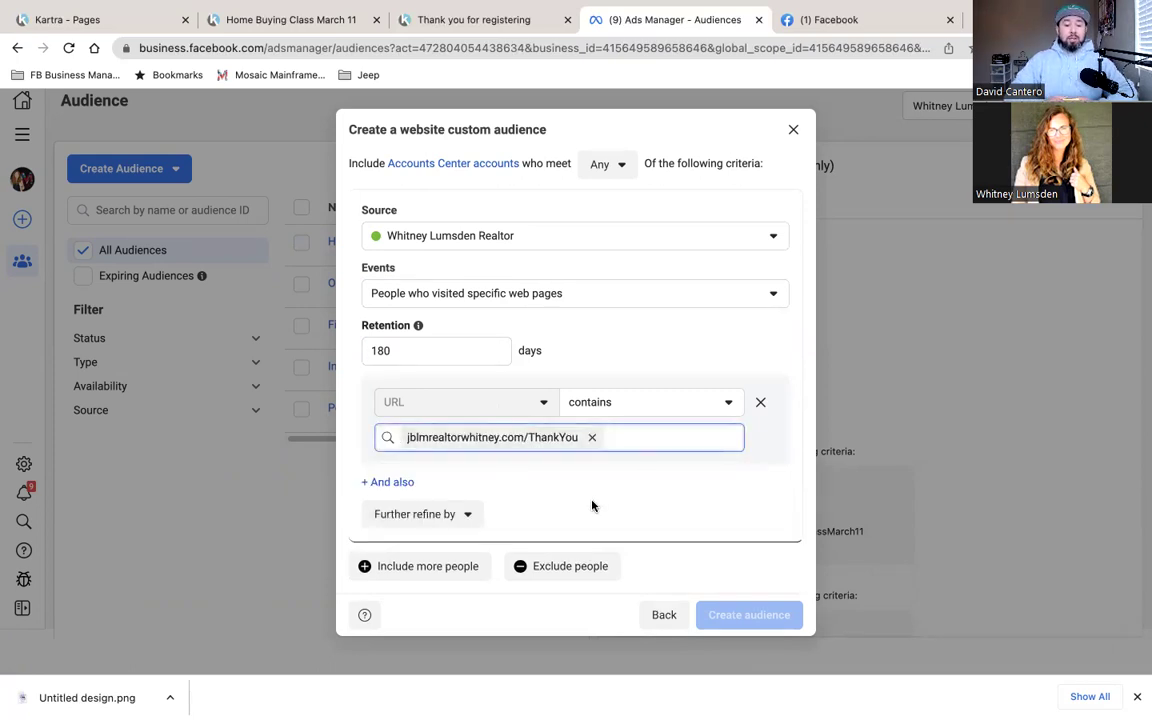
Name the website custom audience HomeBuyingClass Registerants.
scroll(591, 505, down, 3)
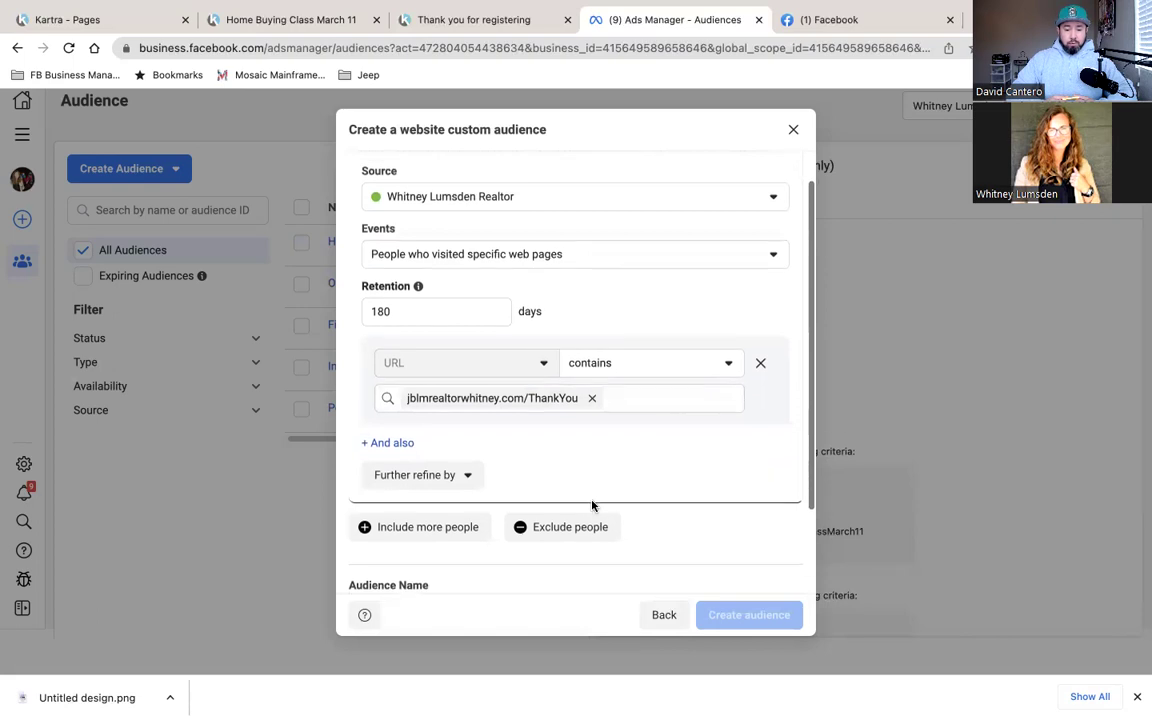
click(576, 498)
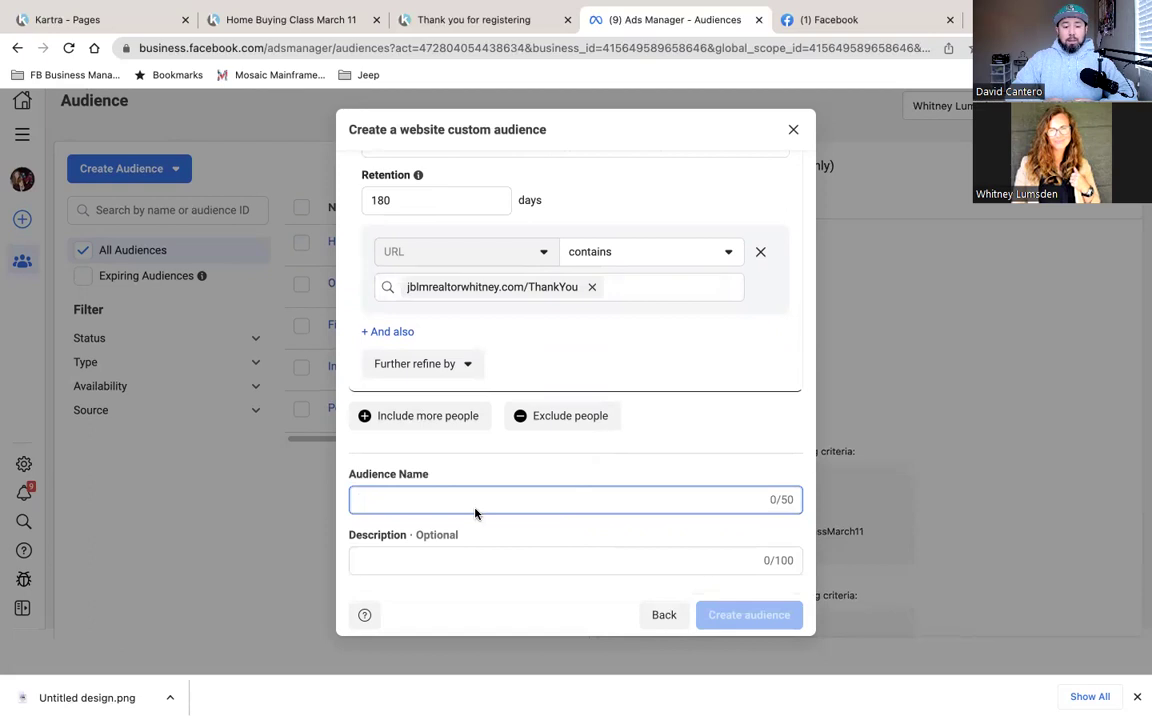
text(Than)
key(BackSpace)
key(BackSpace)
key(BackSpace)
key(BackSpace)
text(HomeBuyingClass)
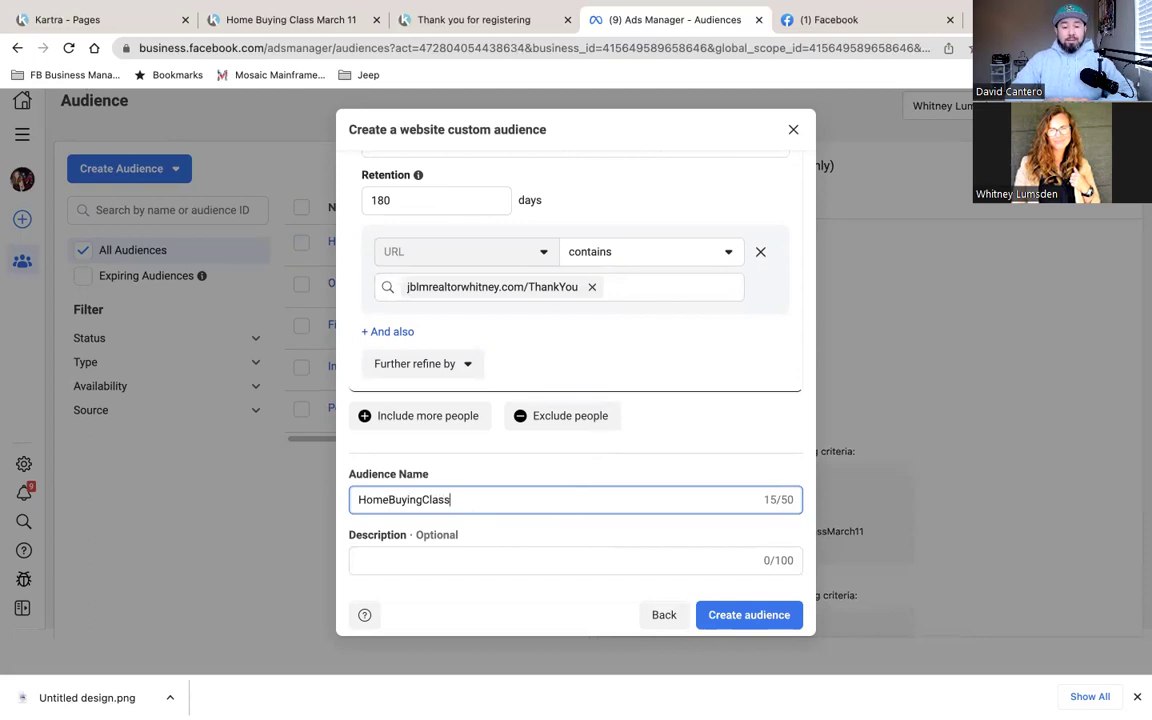
text( Registe)
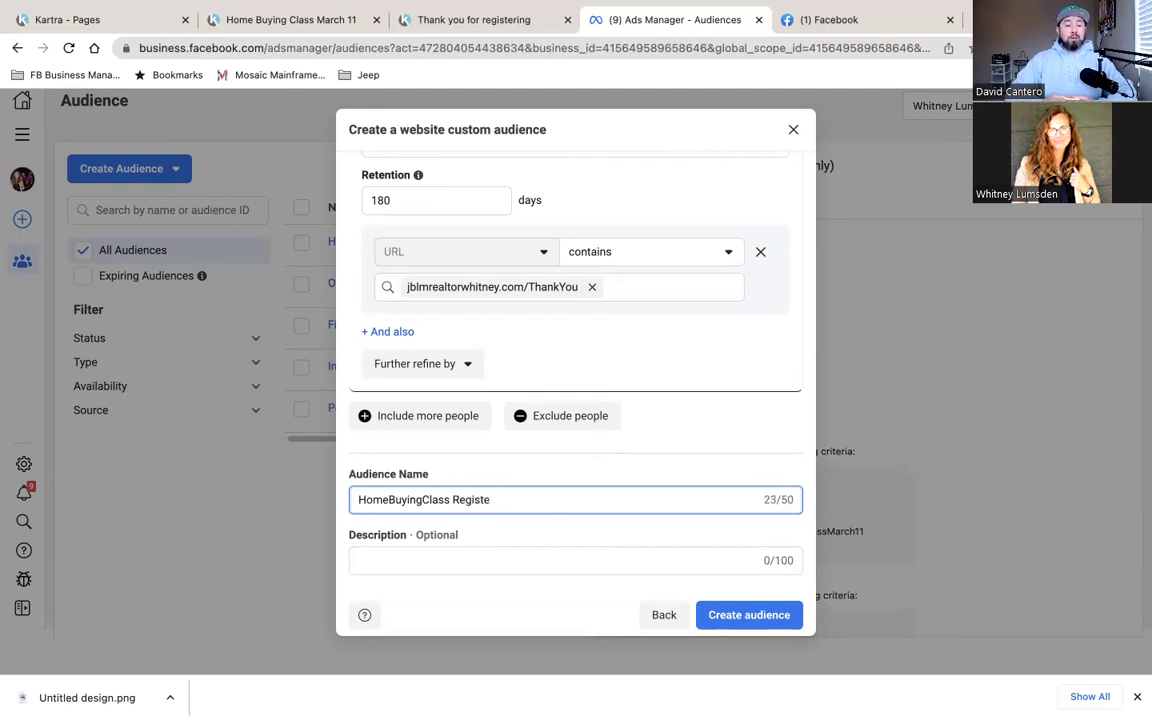
text(rants )
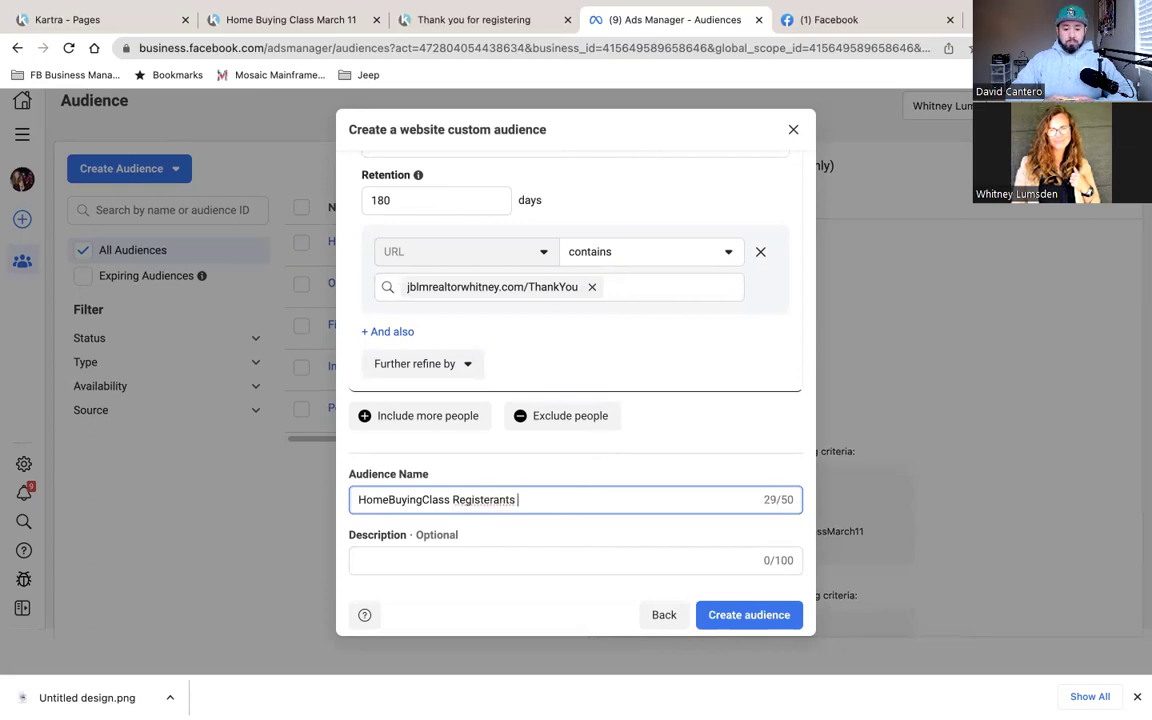
Correct the audience name to HomeBuyingClass (Registrants), then create the audience and finish the dialog.
text())
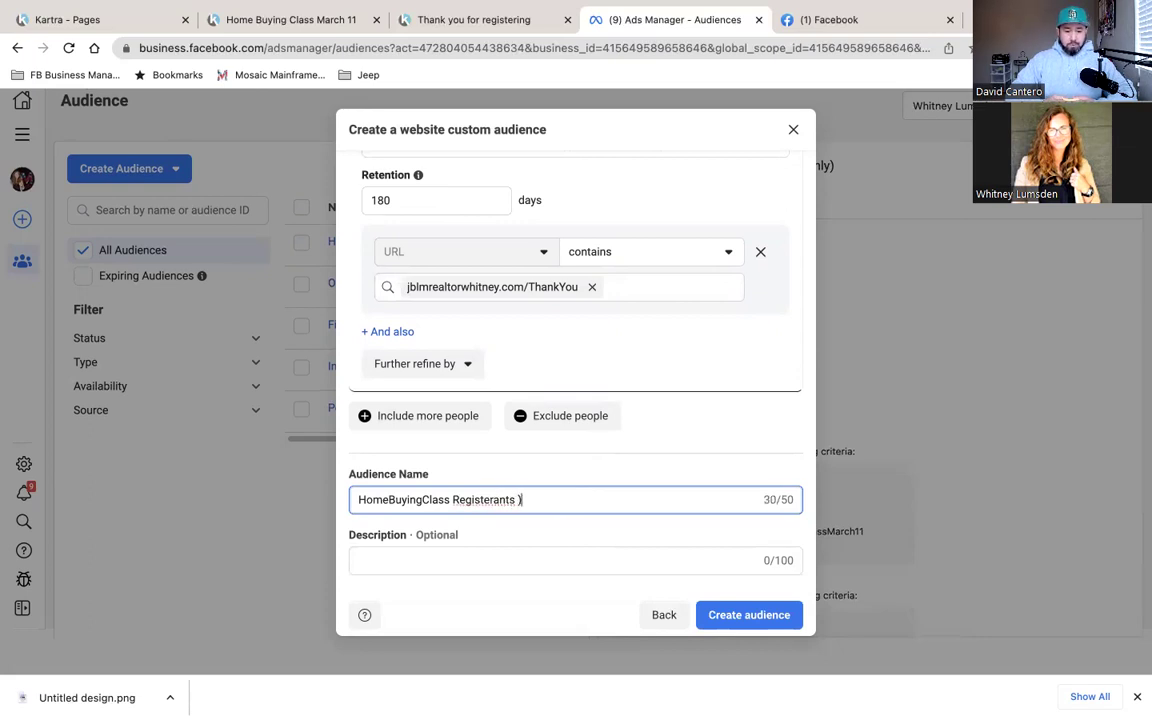
click(451, 499)
text(()
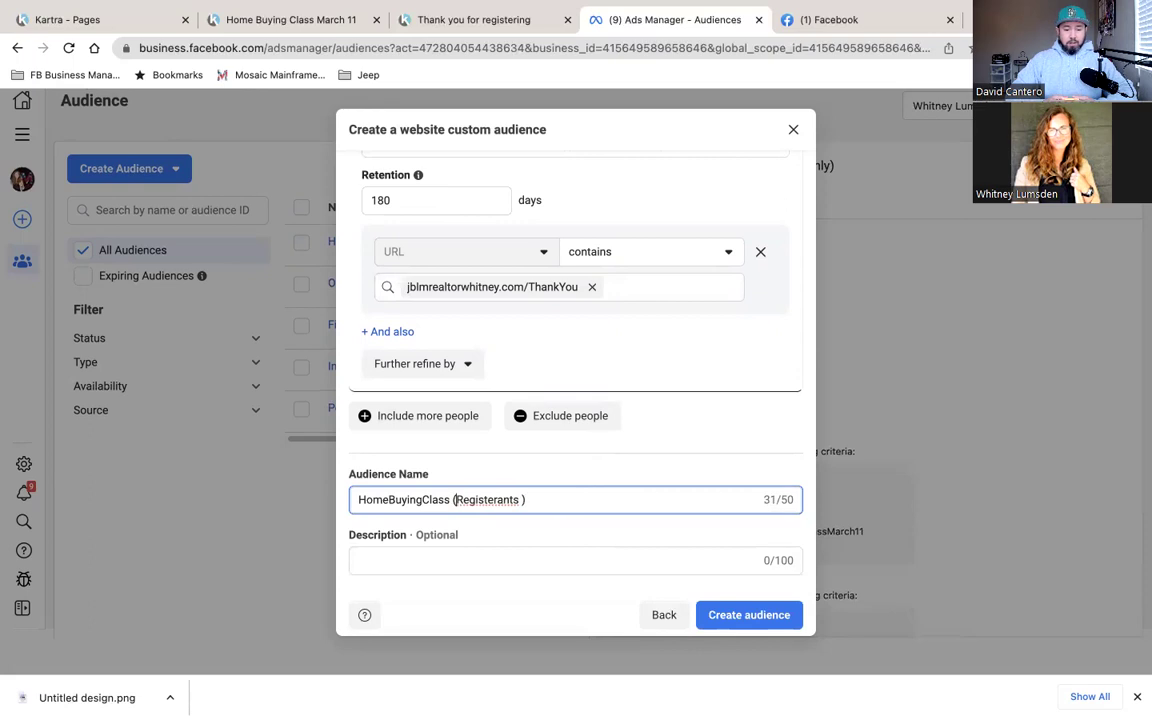
right_click(489, 499)
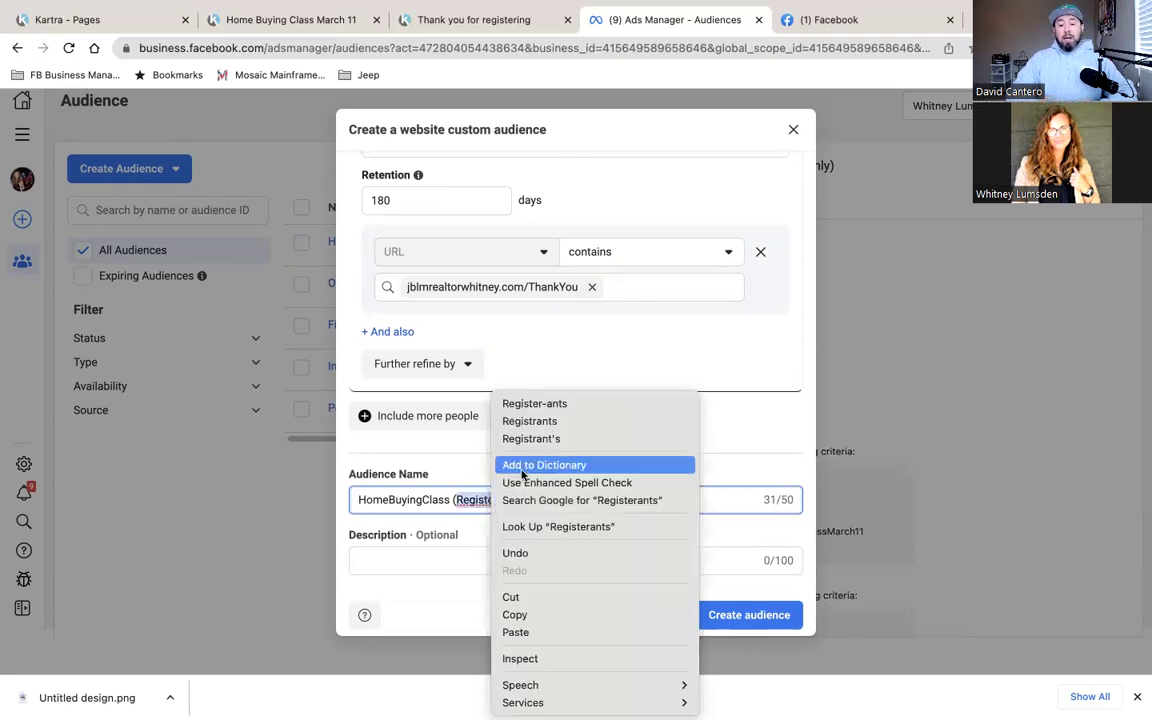
click(530, 421)
key(BackSpace)
text())
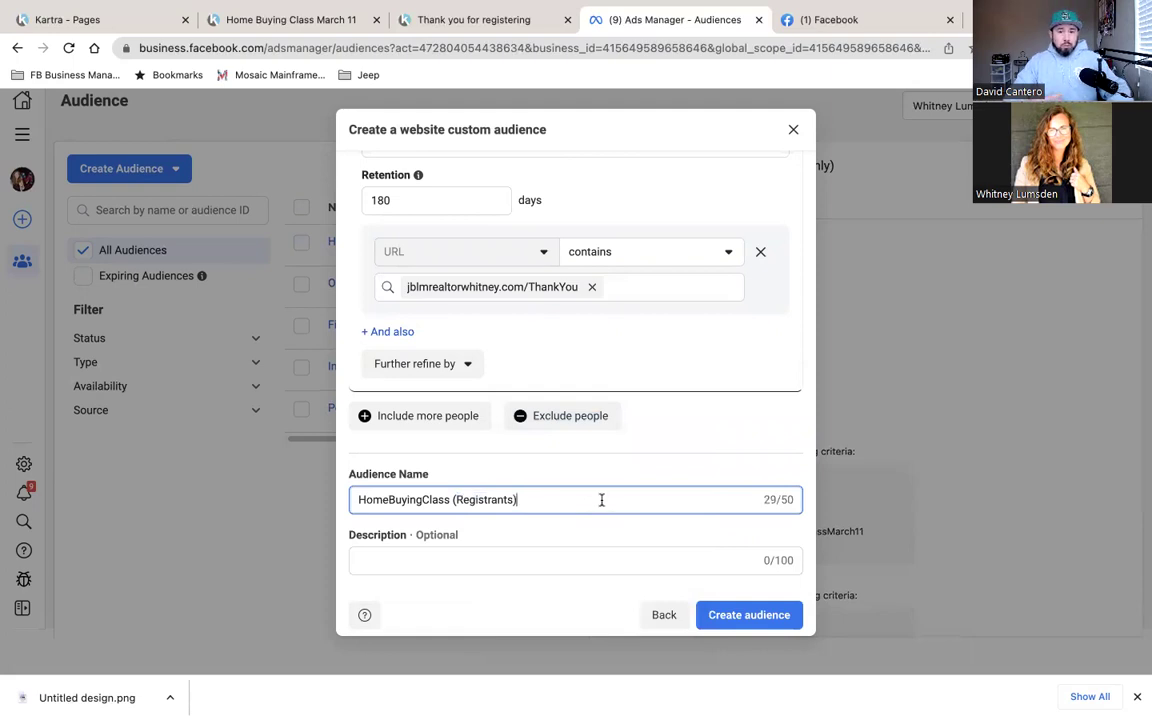
click(723, 618)
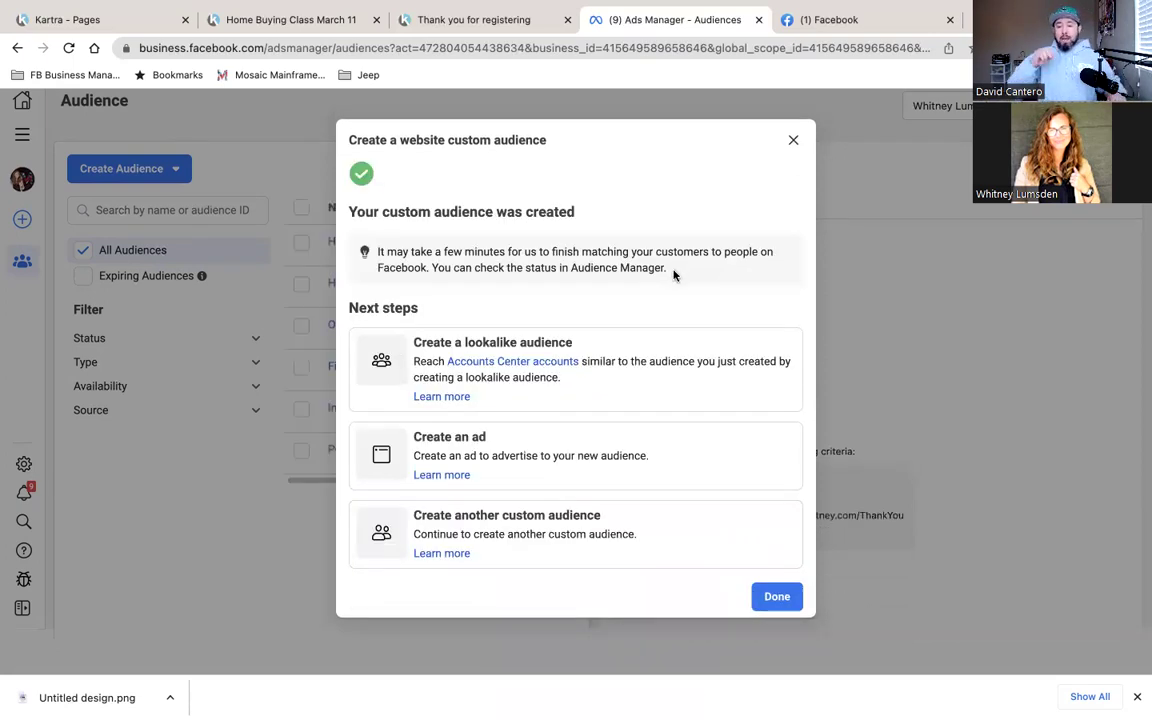
click(777, 596)
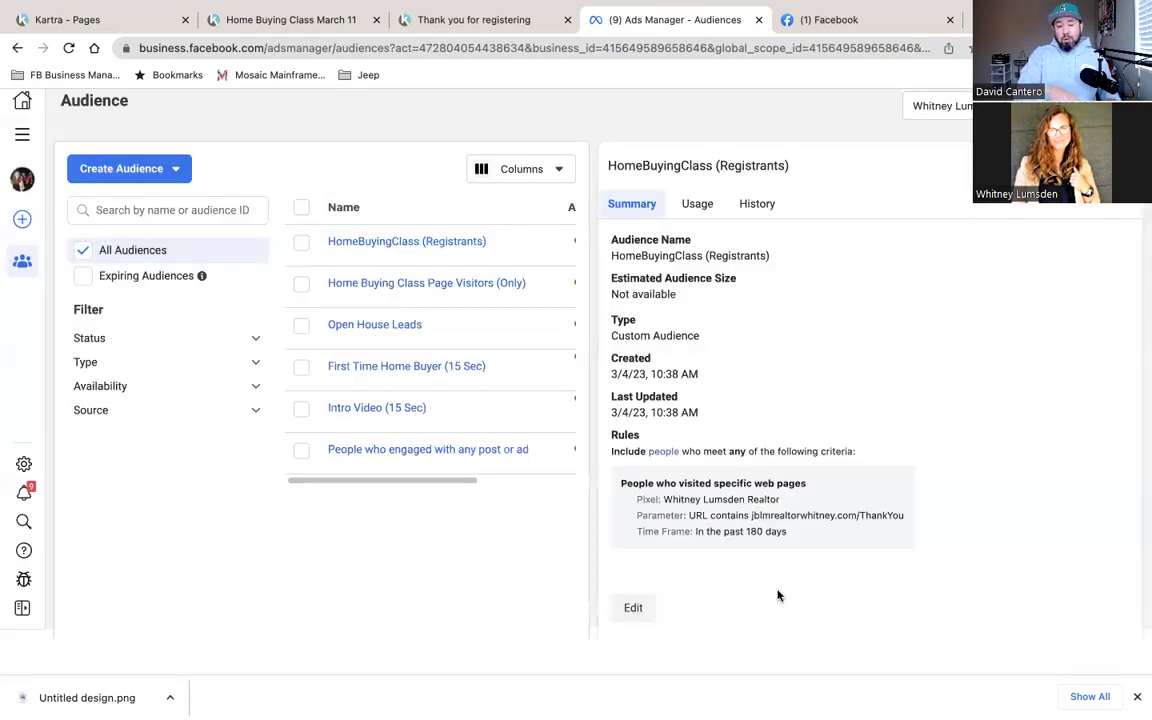
Start a custom audience from the Video source, targeting people who completed or viewed at least 15 seconds of the video (ThruPlay).
click(138, 168)
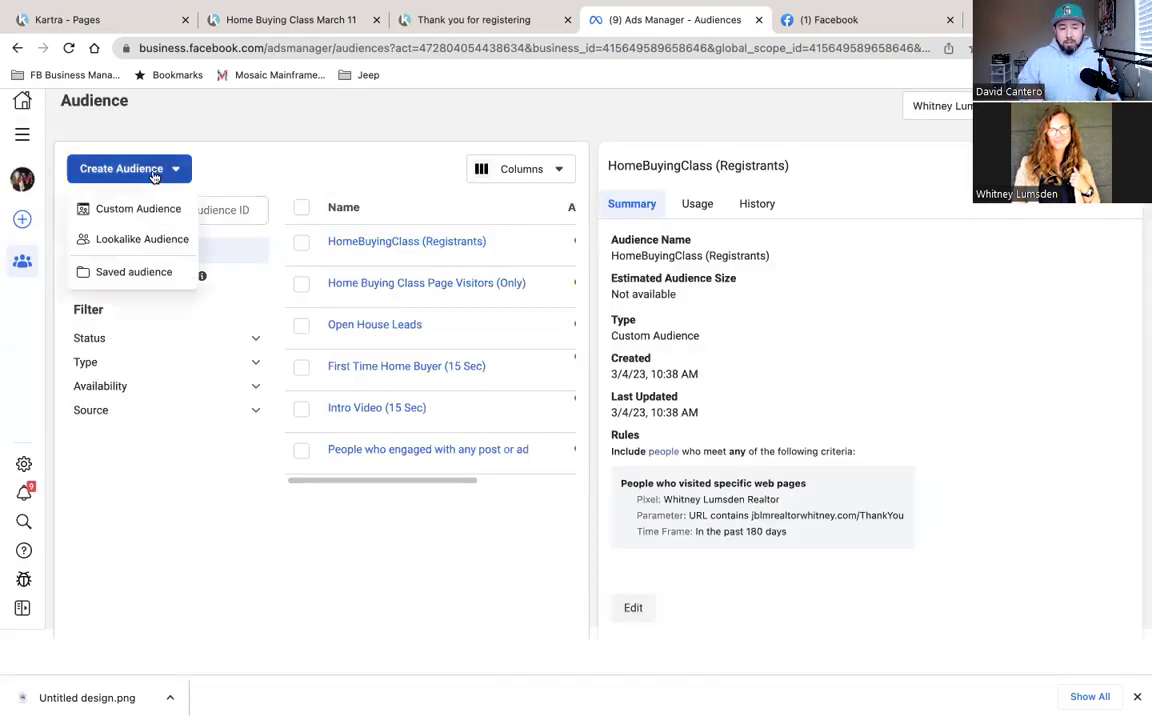
click(138, 209)
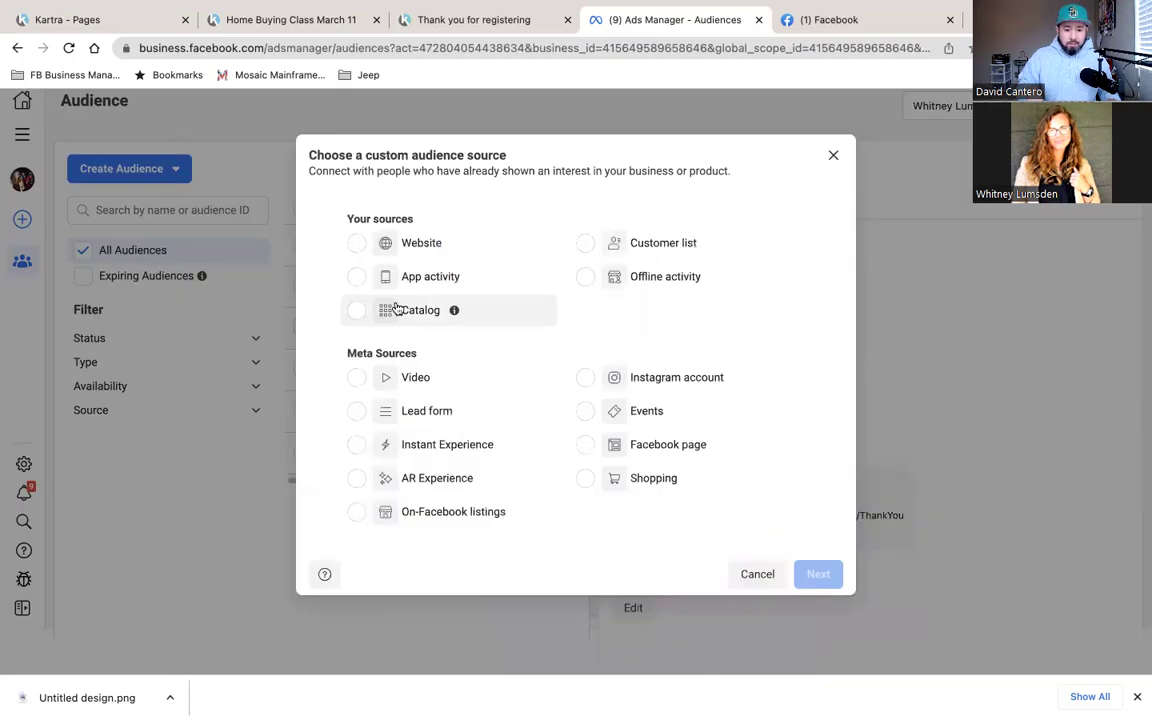
click(360, 378)
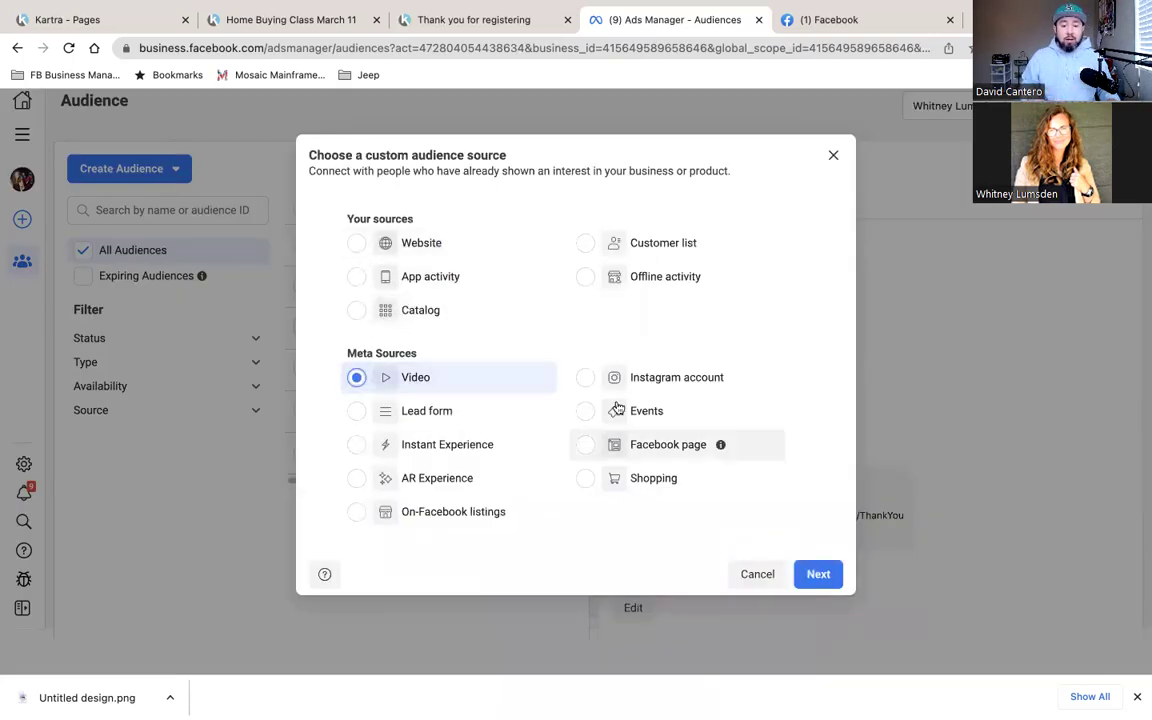
click(816, 577)
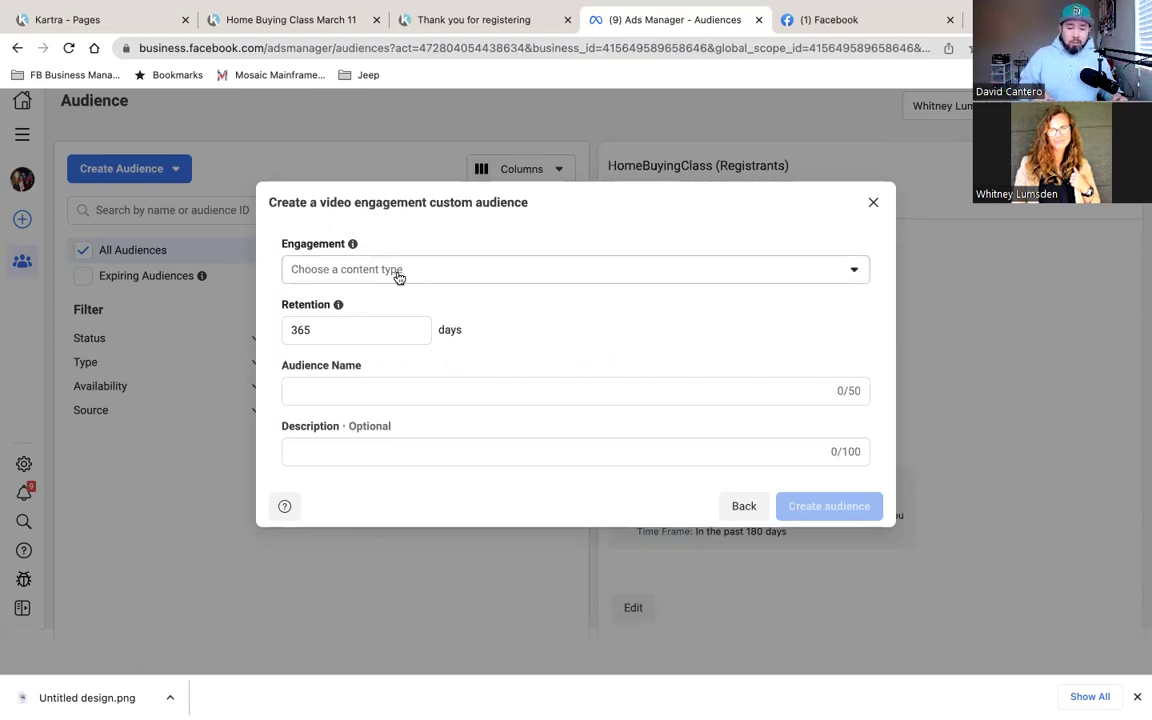
click(417, 280)
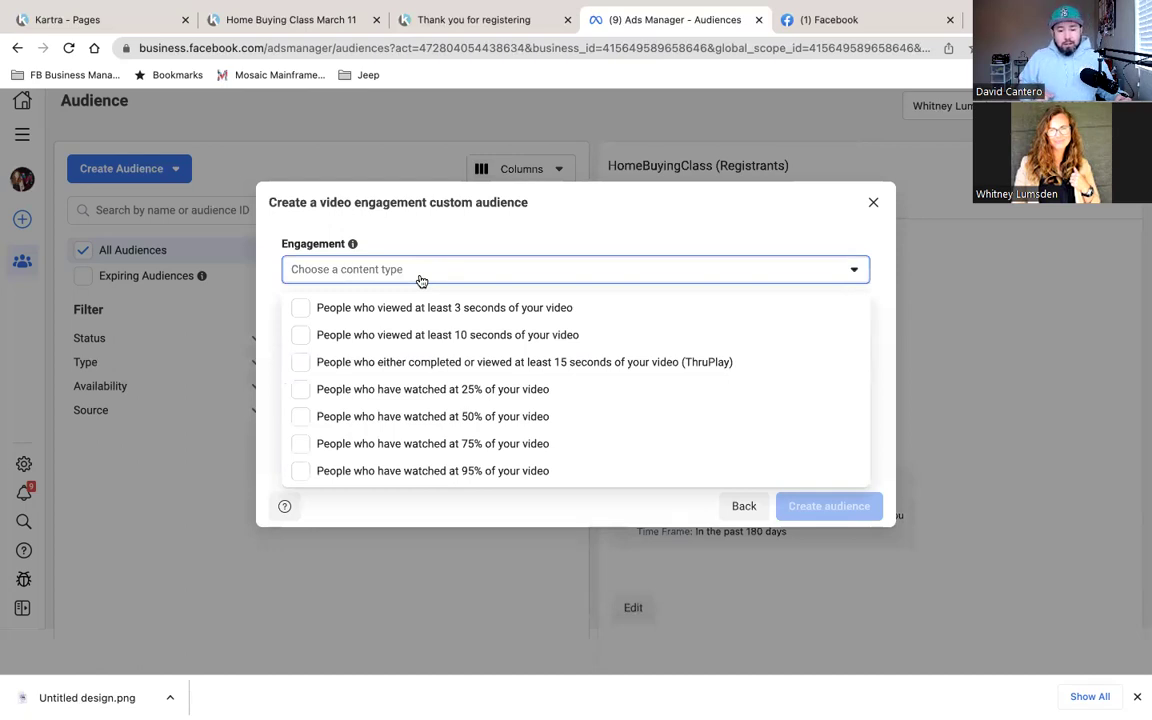
click(299, 366)
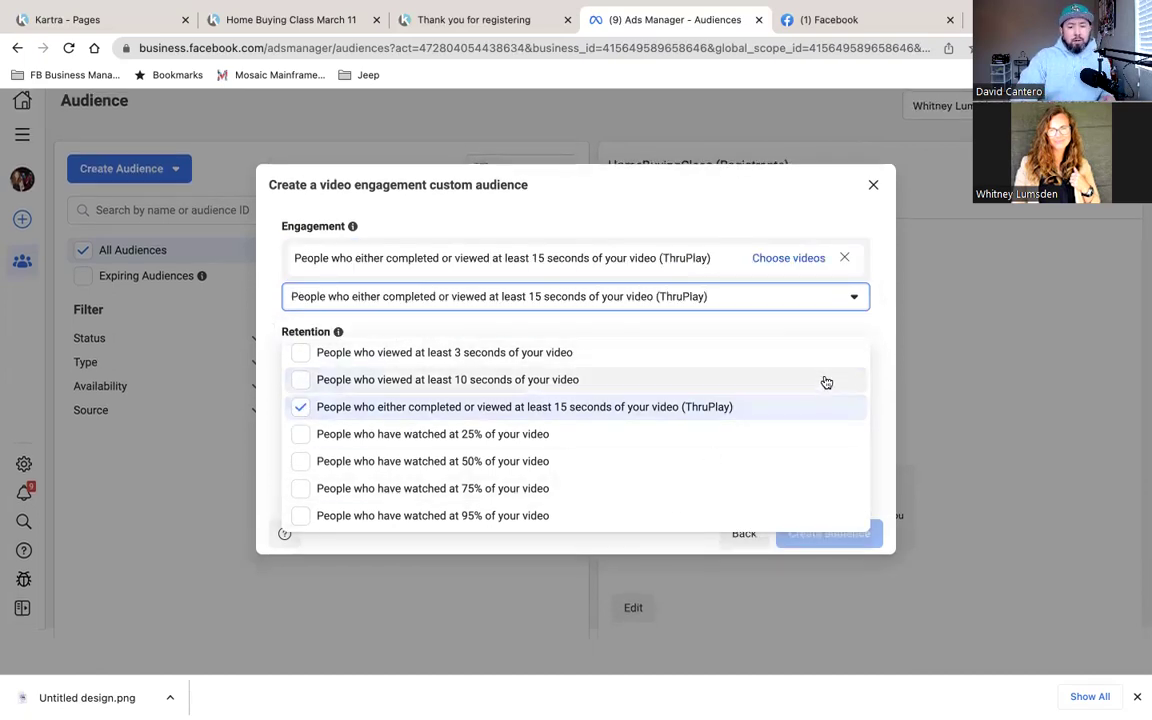
Choose the JBLM.Realtor page's 0:58 video about buying a home, uploaded Mar 4, 2023, for the engagement rule.
click(789, 259)
click(789, 258)
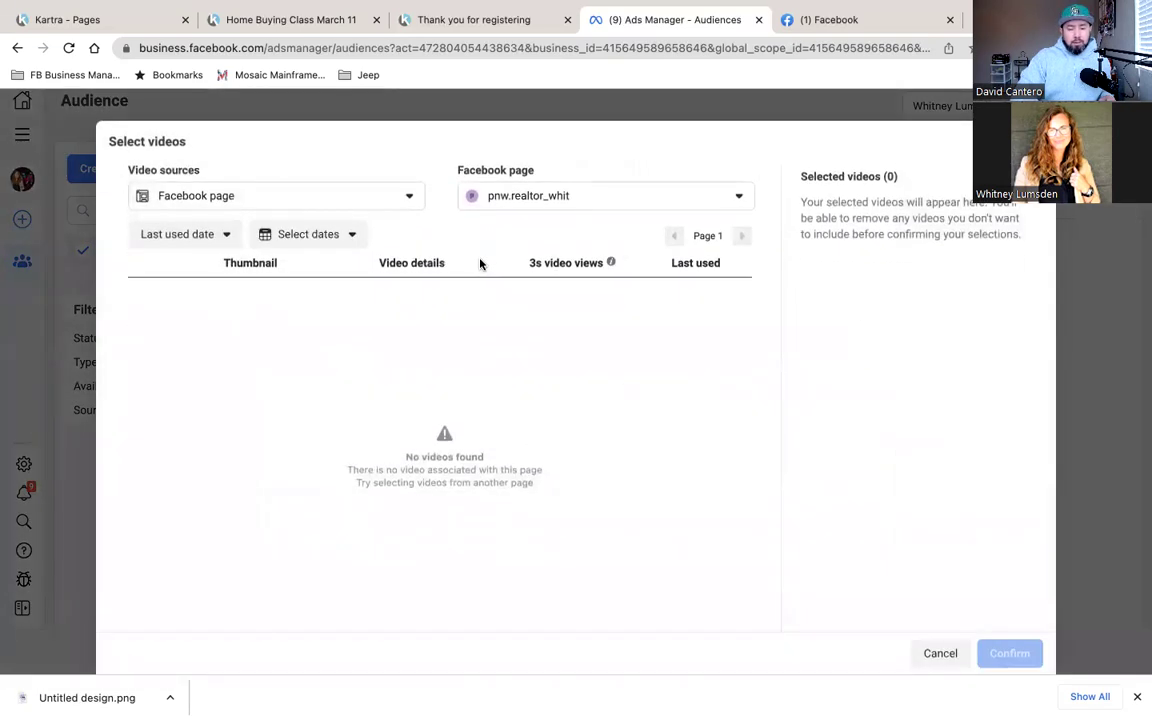
click(609, 199)
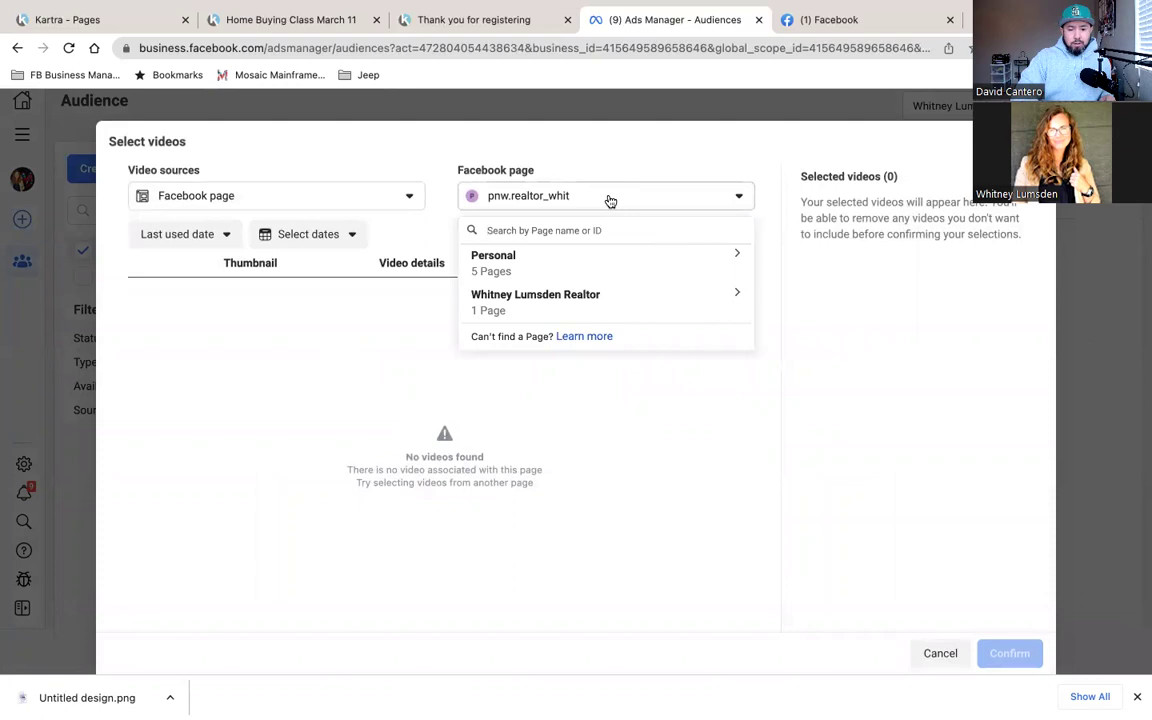
click(514, 297)
click(539, 338)
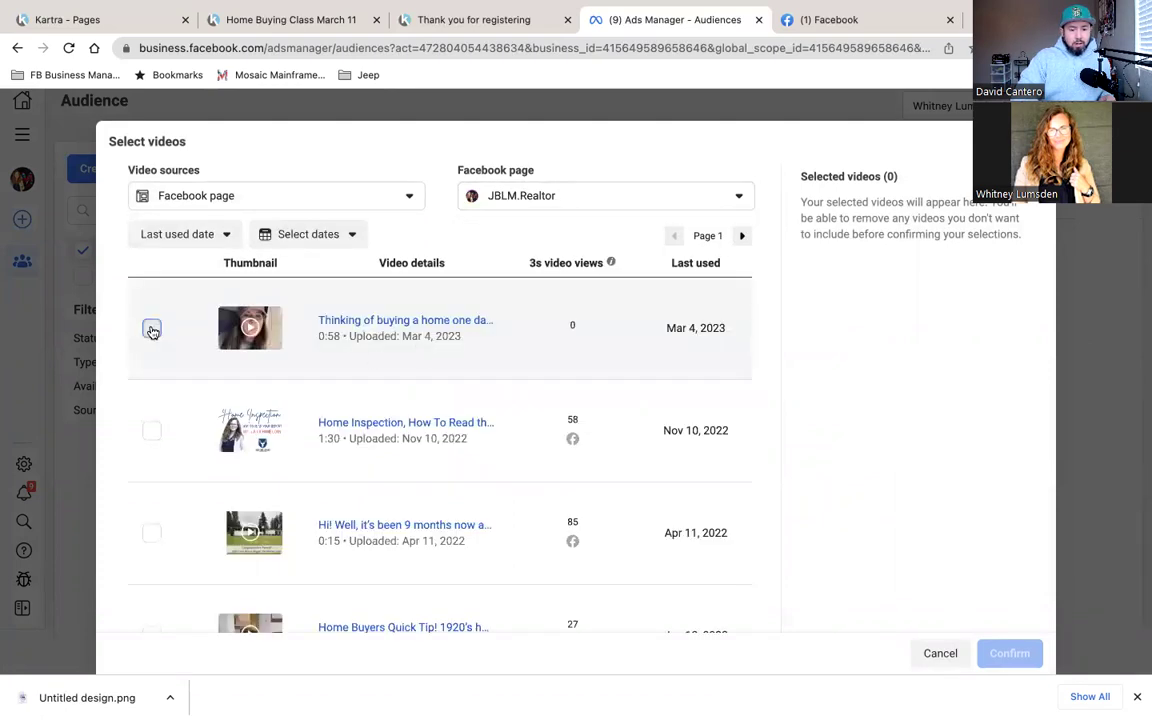
click(152, 329)
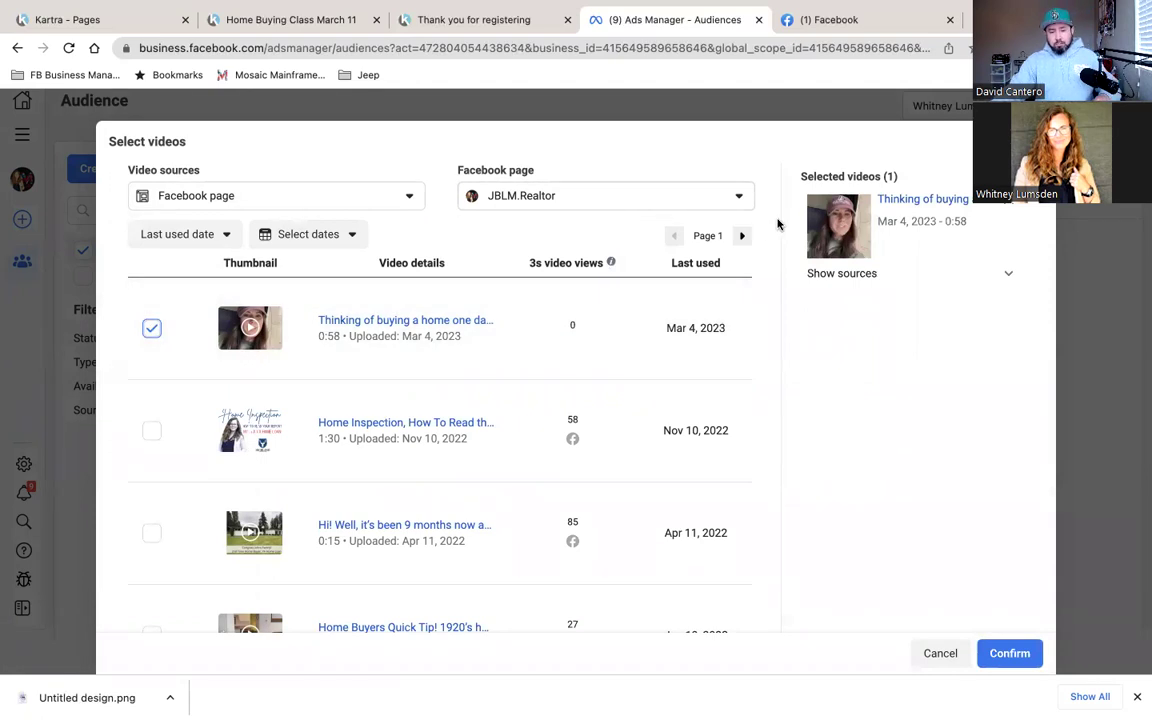
scroll(818, 278, down, 1)
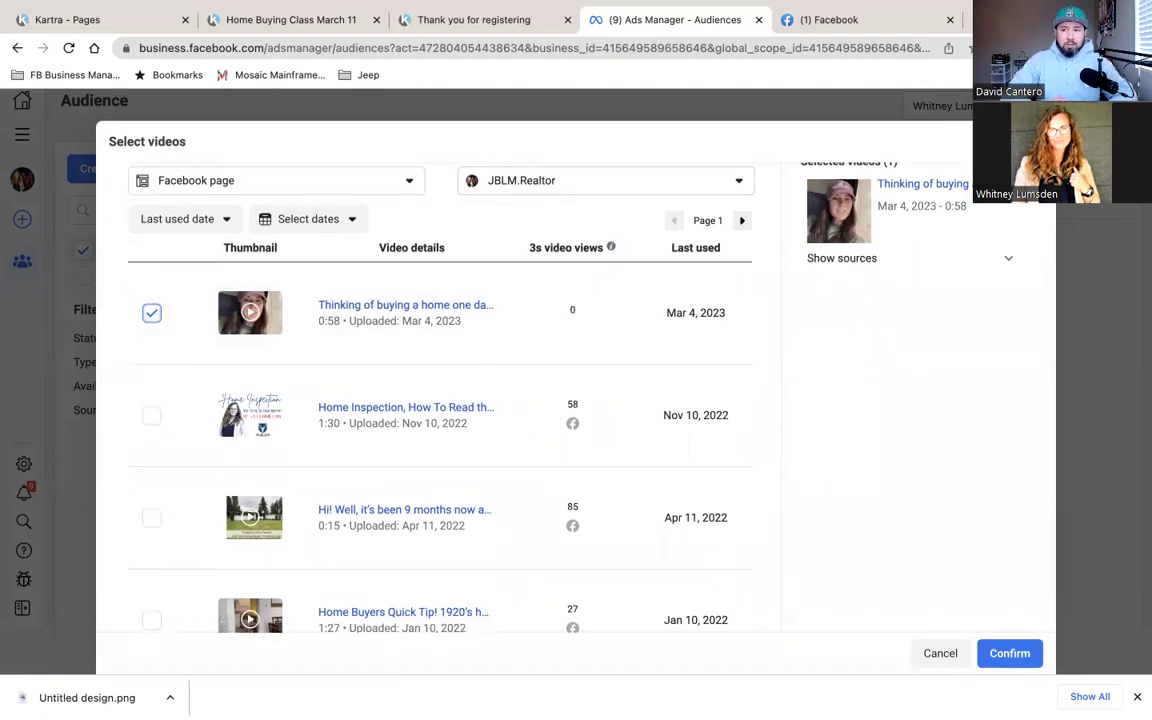
click(1009, 653)
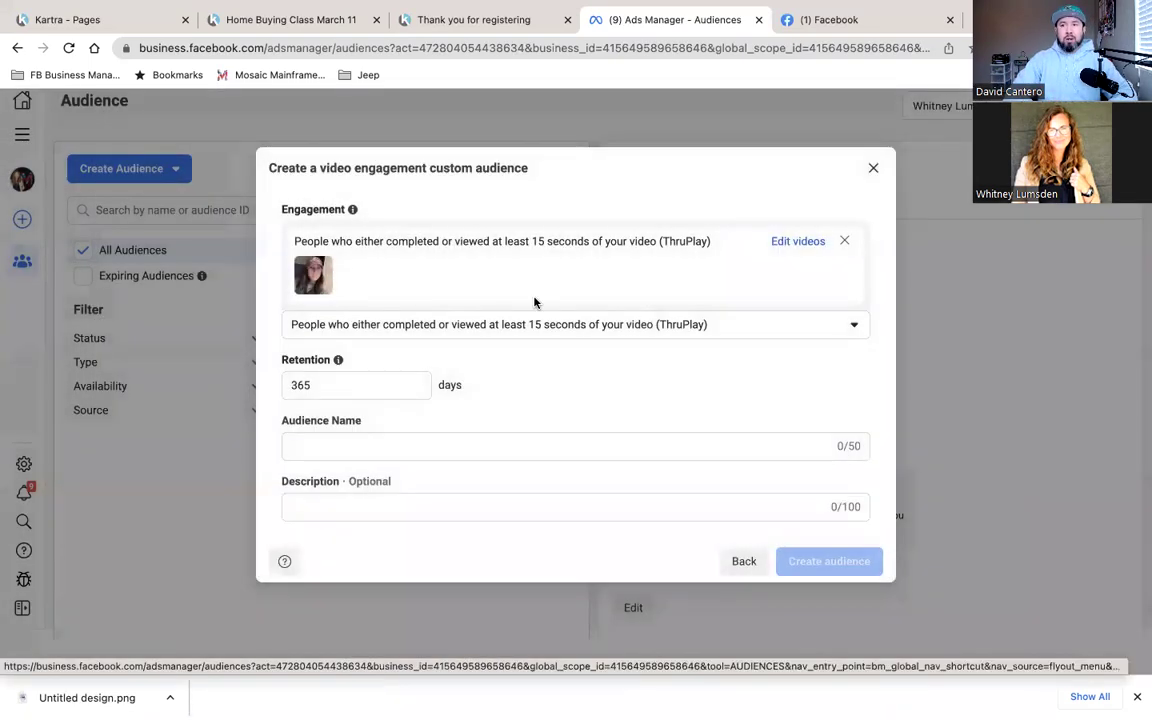
Name the video engagement audience Home Buying Class, keeping the 365-day retention.
click(313, 440)
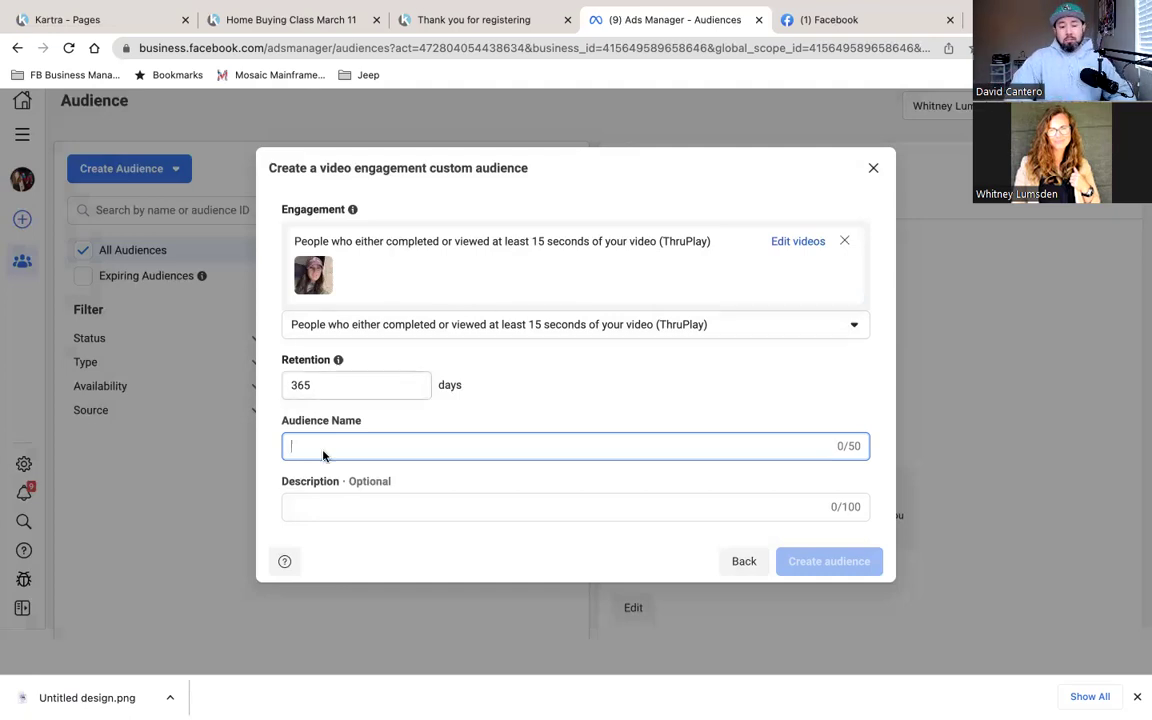
click(866, 157)
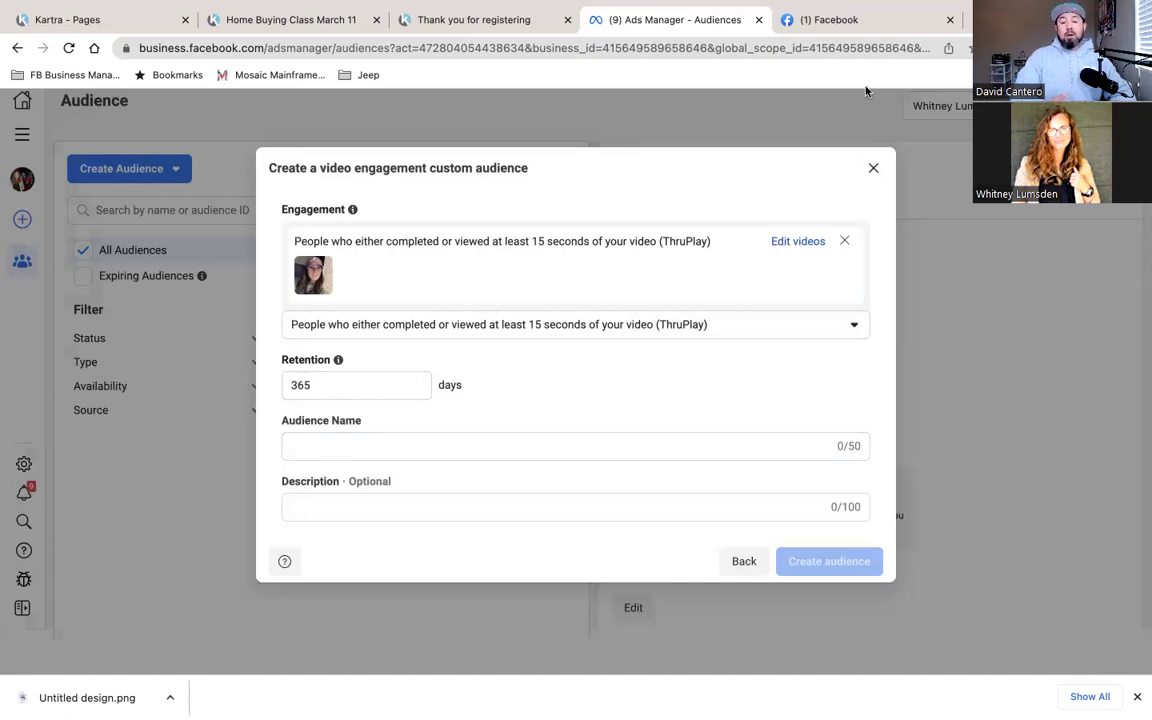
click(342, 446)
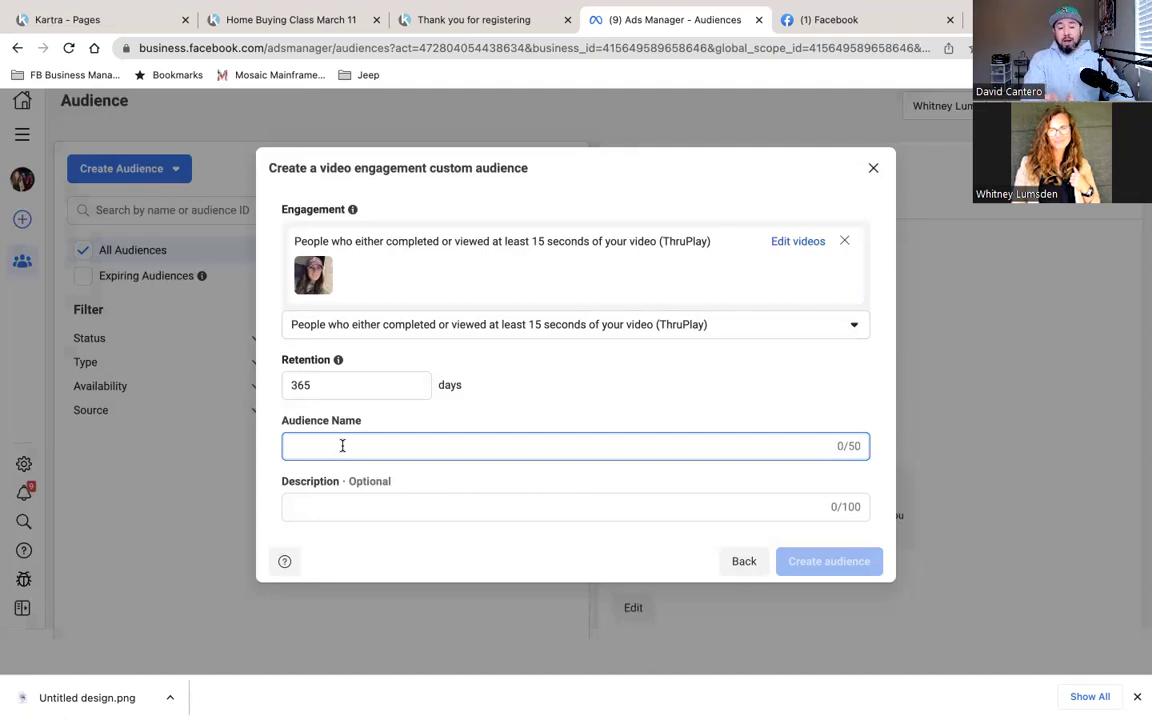
text(HomeBuy)
key(BackSpace)
key(BackSpace)
key(BackSpace)
text(Buying Class)
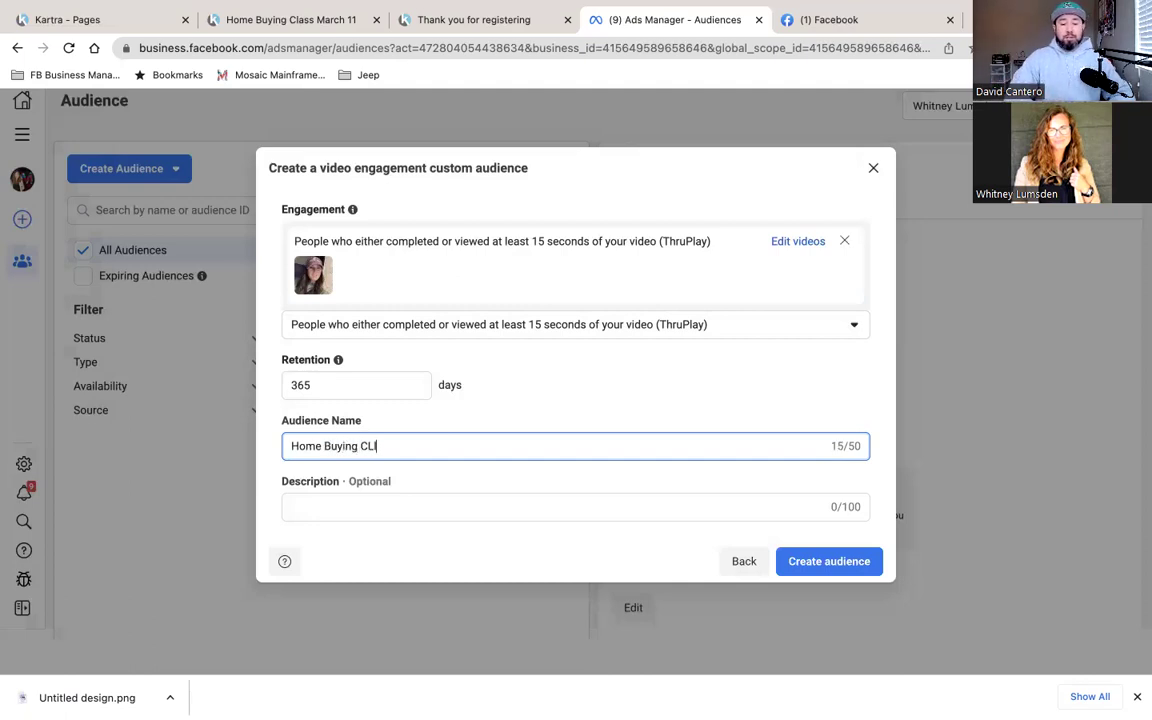
Add (15 sec) to the end of the audience name, create the audience and finish the dialog.
text( (1)
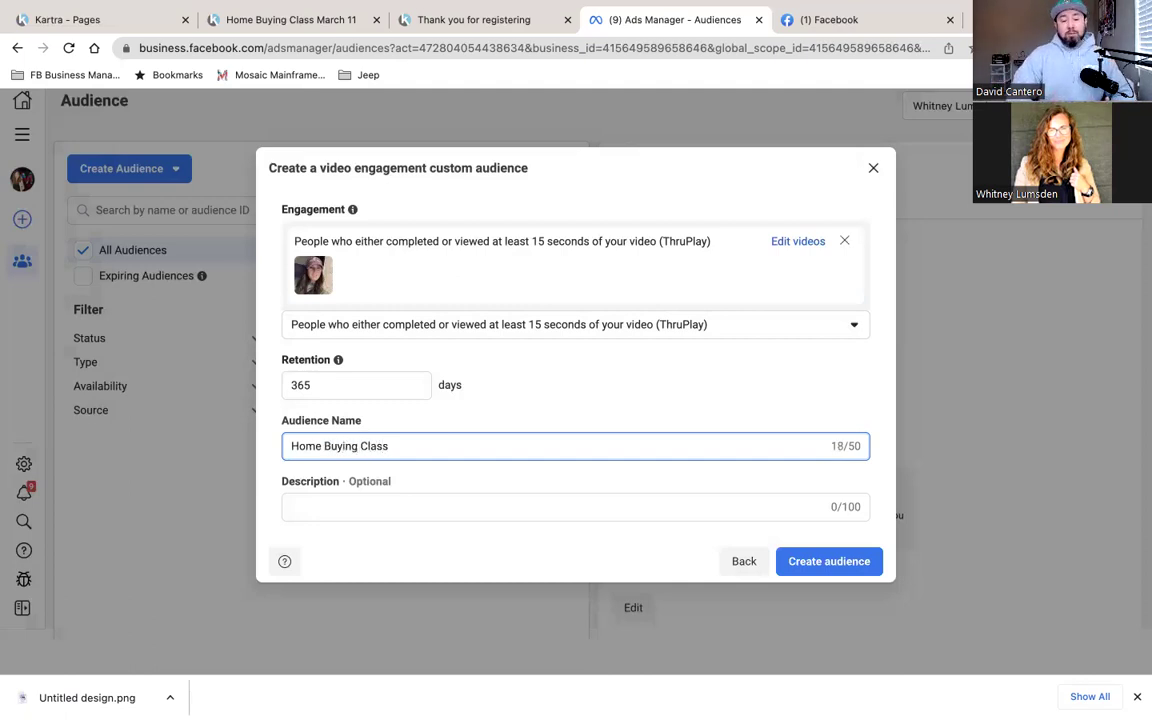
text(5 second)
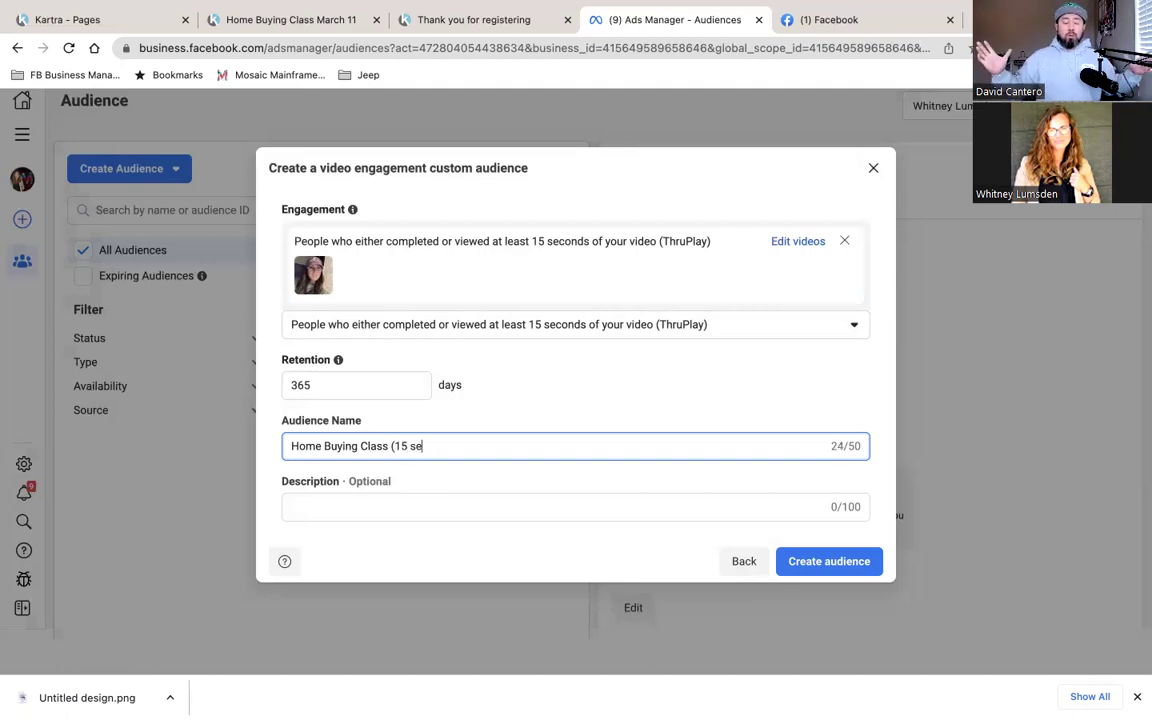
key(BackSpace)
key(BackSpace)
key(BackSpace)
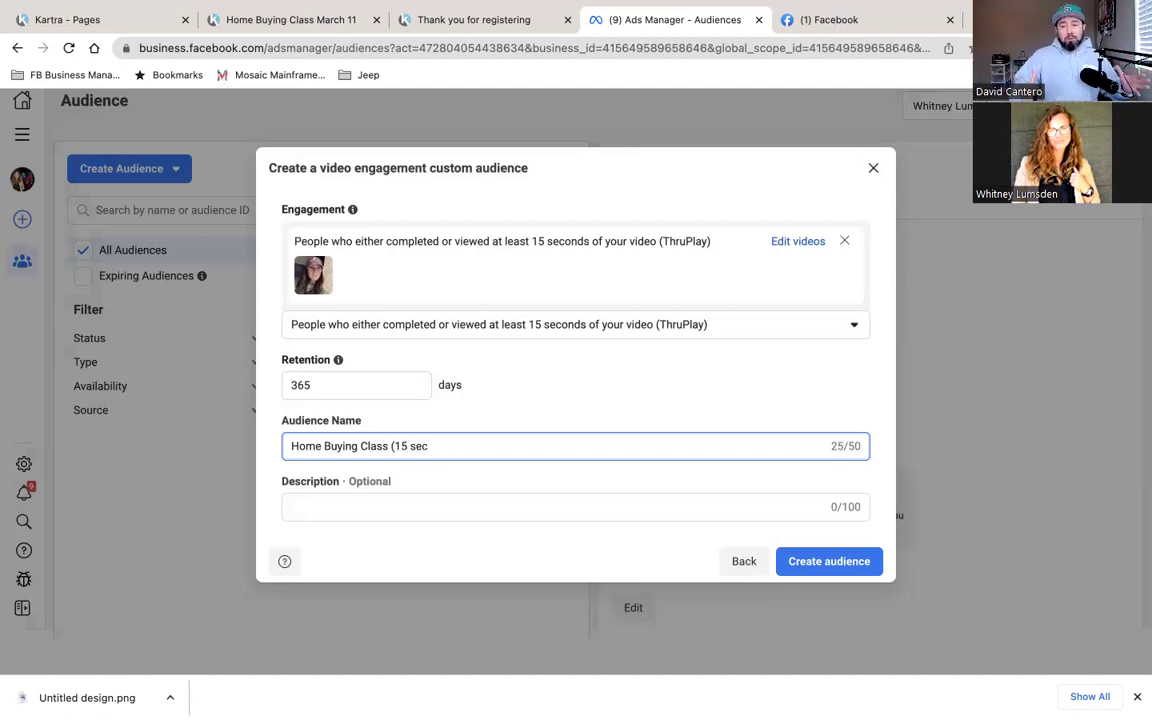
text())
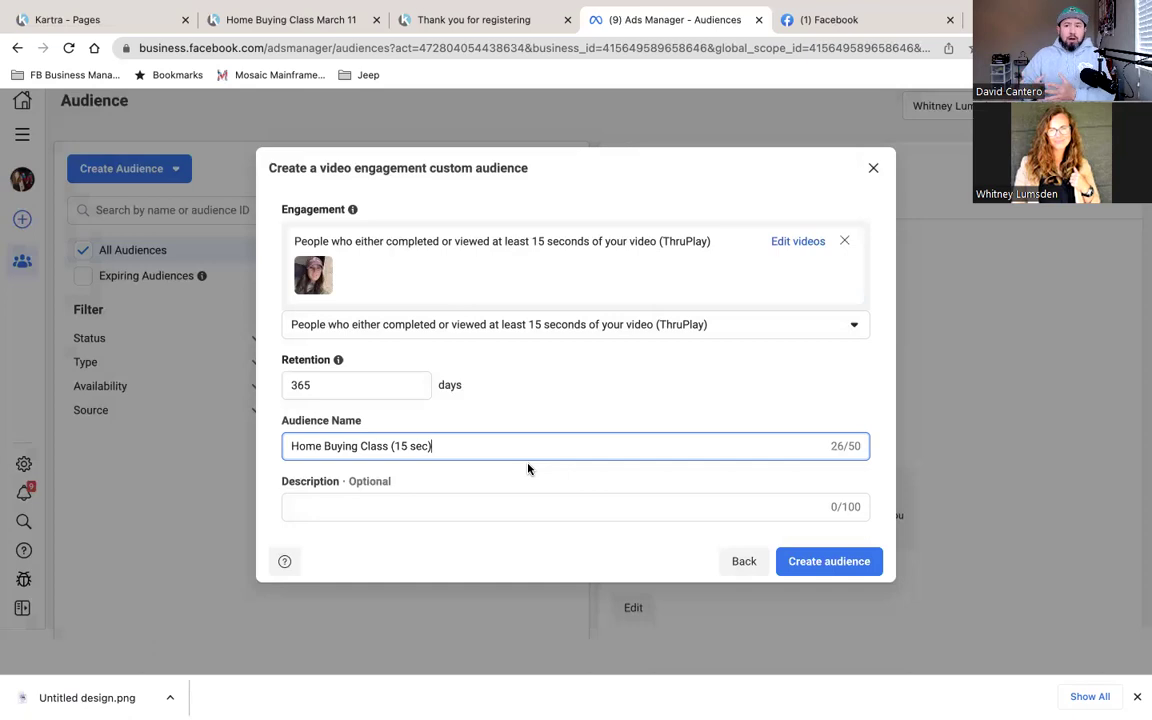
text())
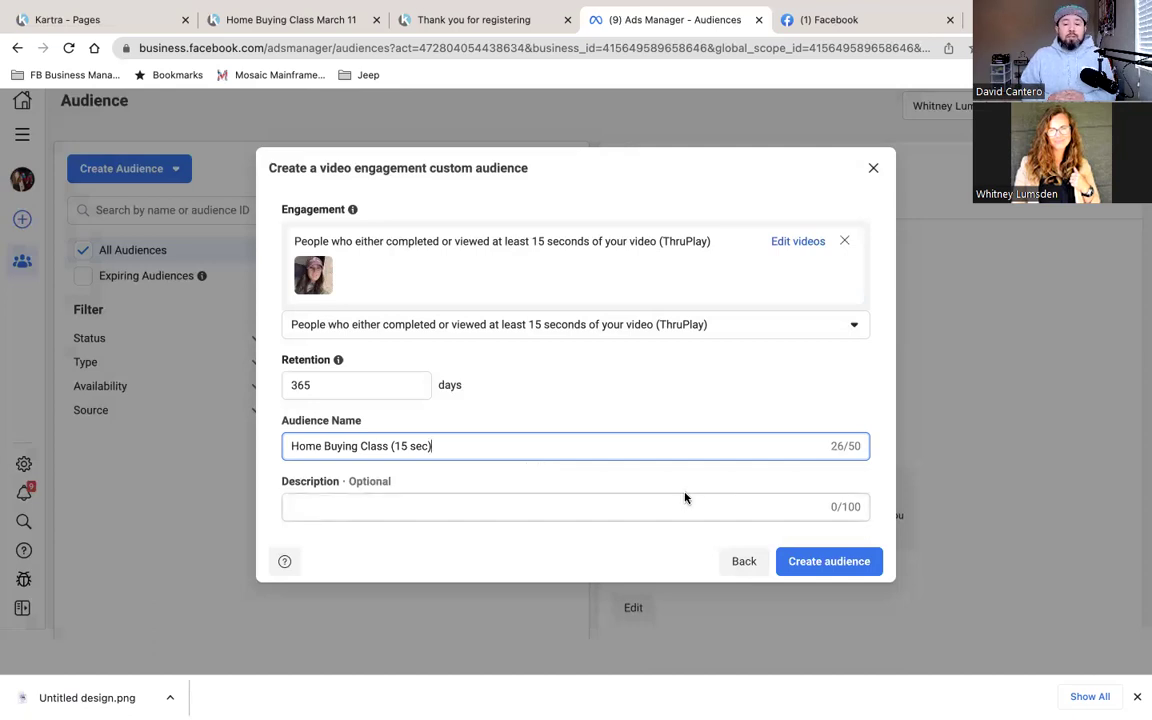
click(815, 570)
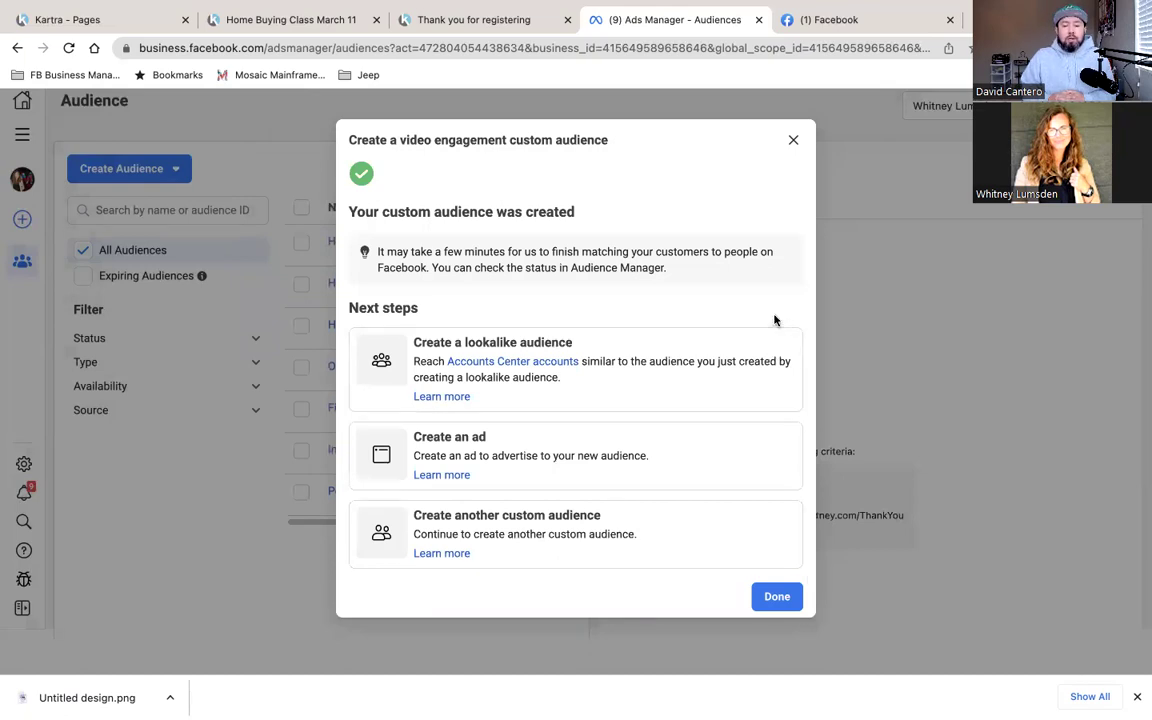
click(779, 598)
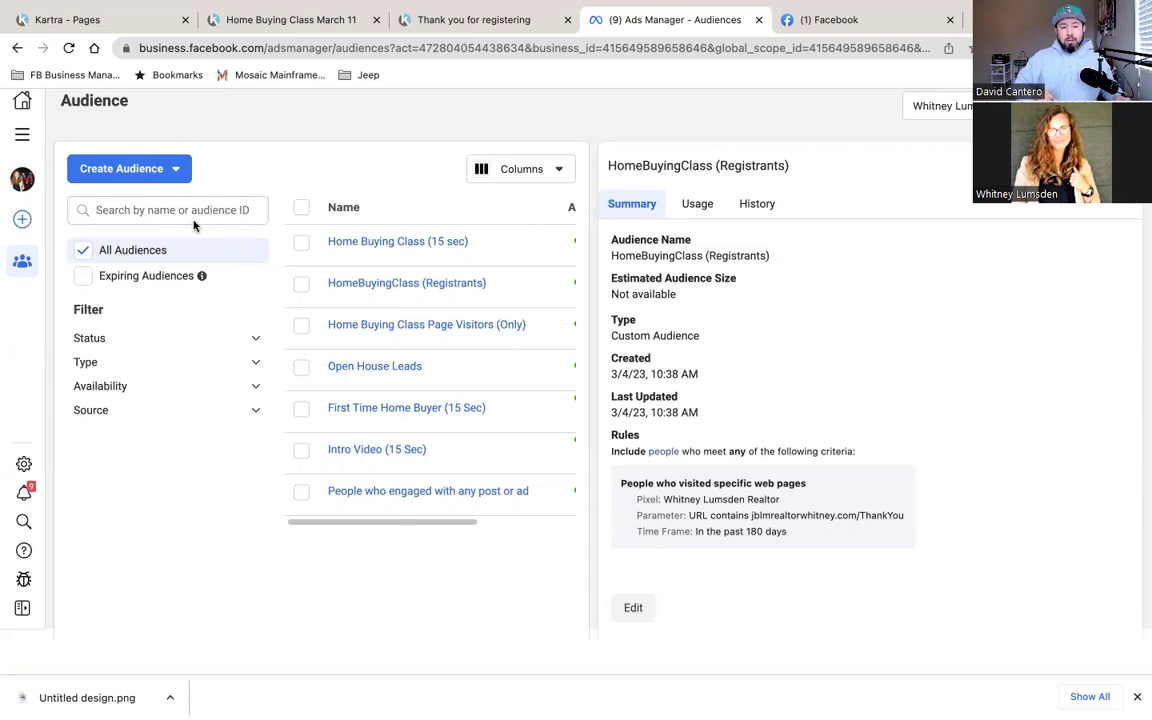
Open Events Manager and display the realtor pixel's event list under its data sources.
click(28, 132)
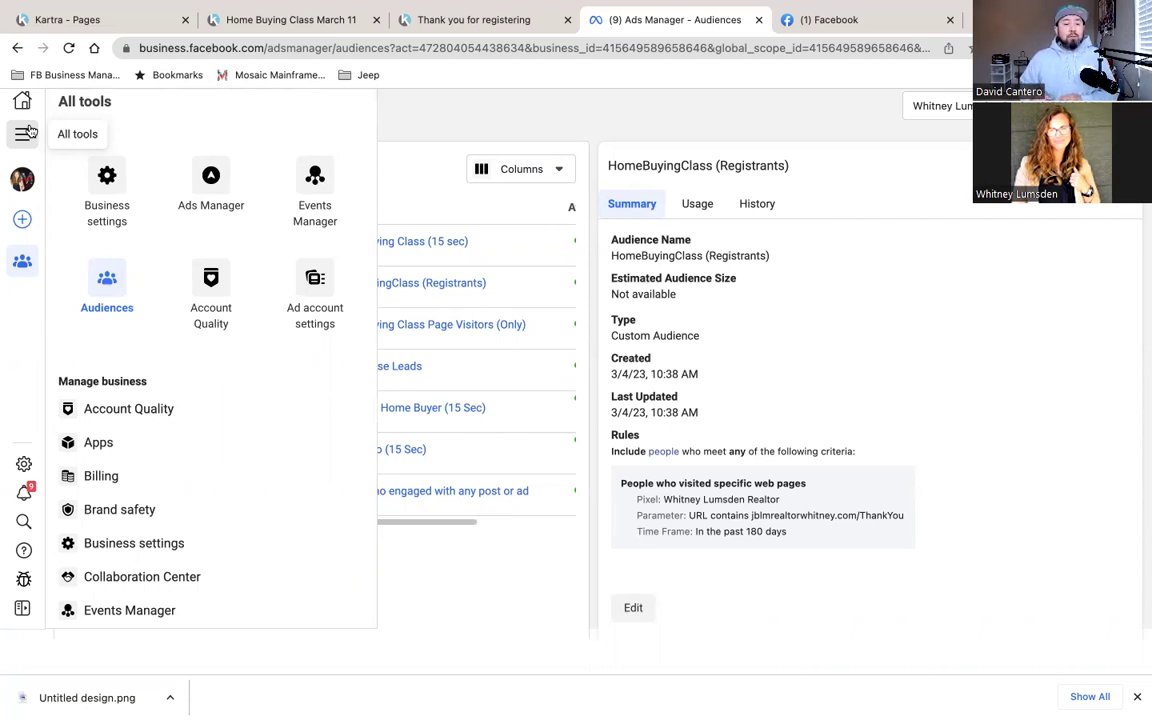
click(333, 177)
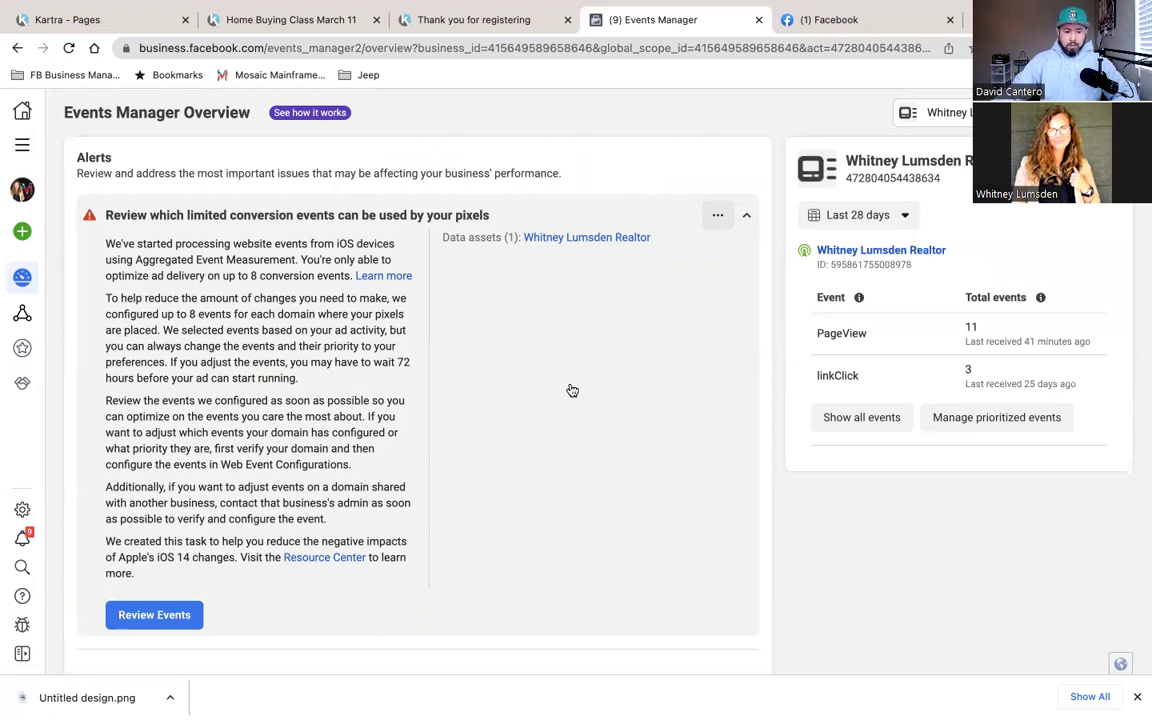
scroll(572, 390, down, 5)
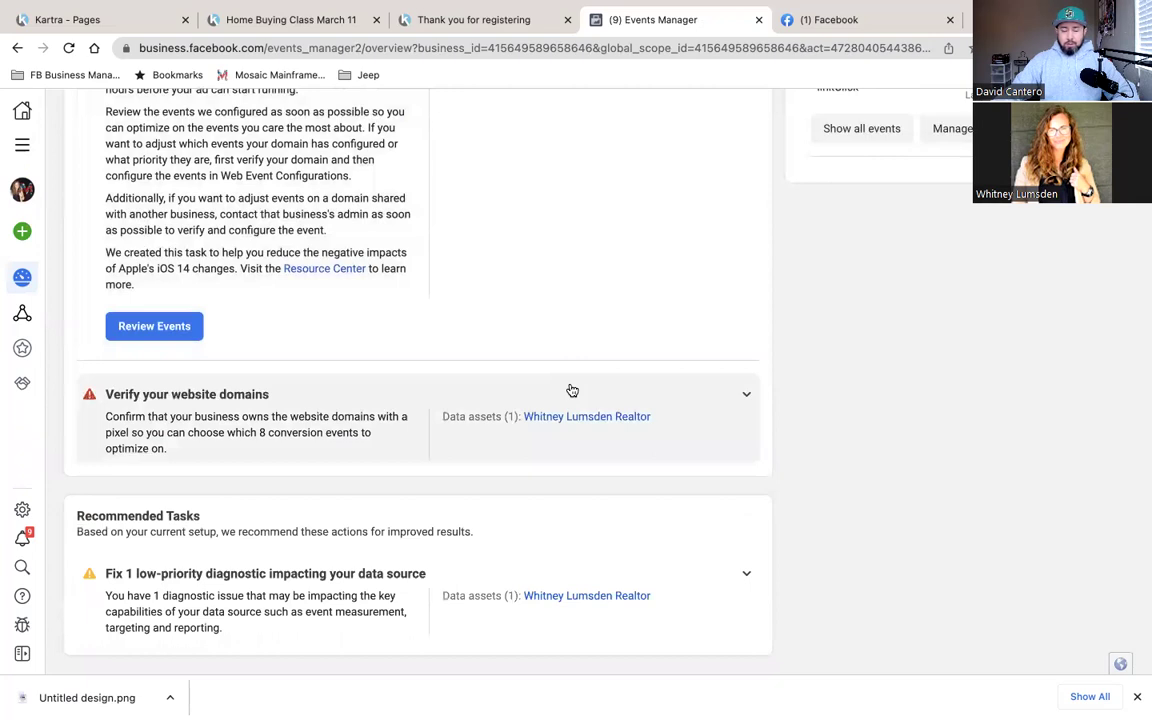
mouse_move(21, 274)
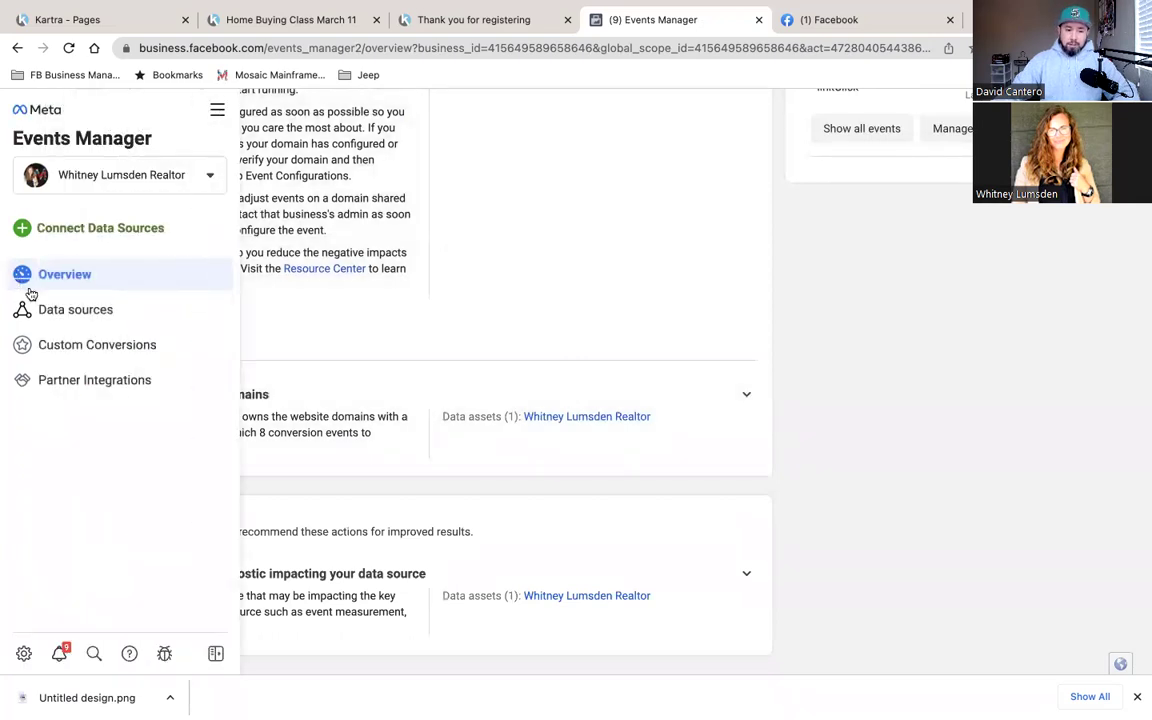
click(38, 309)
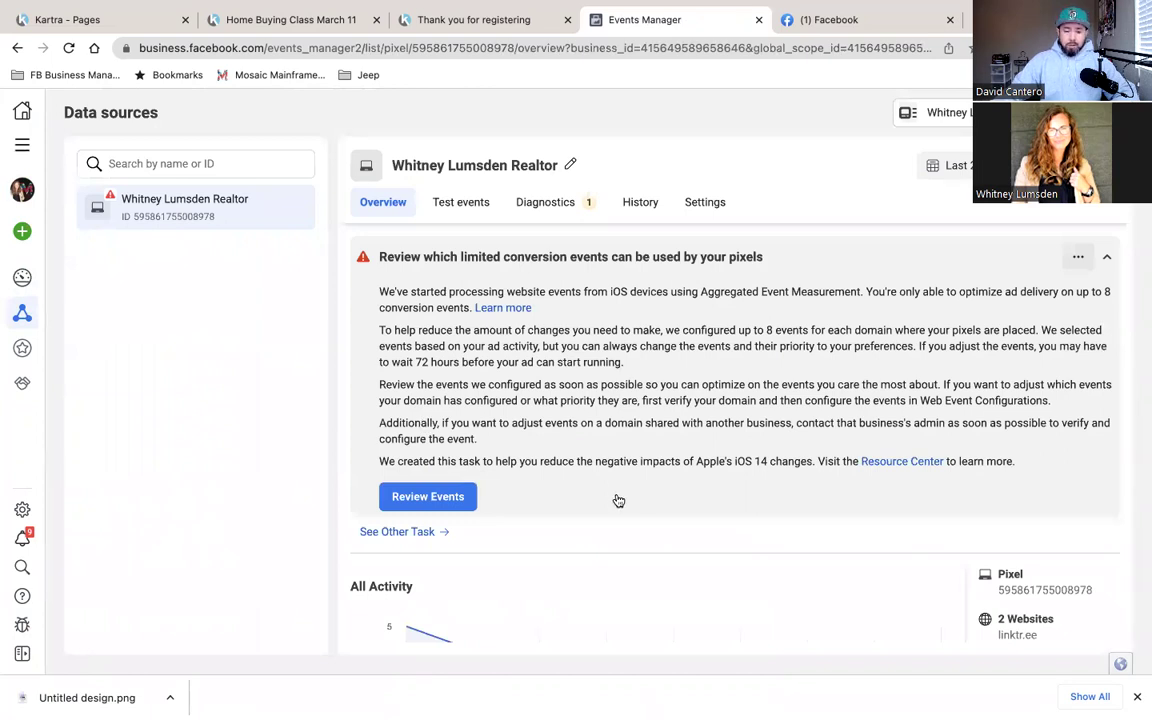
scroll(604, 514, down, 4)
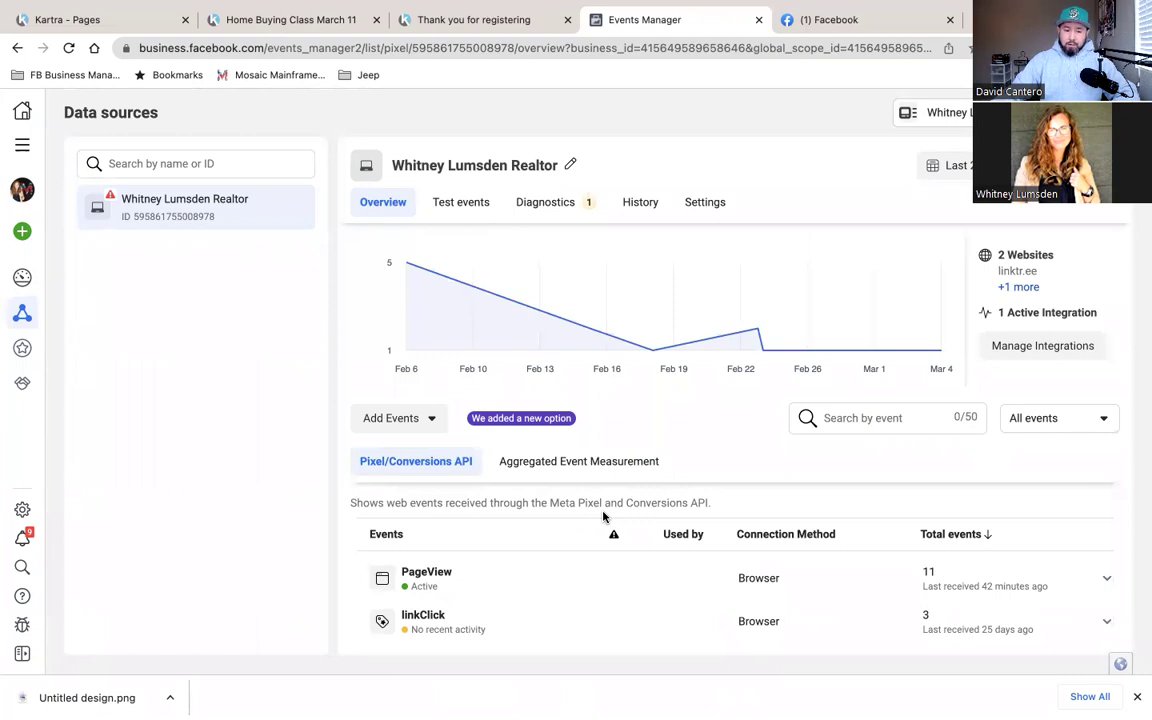
Start adding events from the pixel with the Event Setup Tool.
click(422, 424)
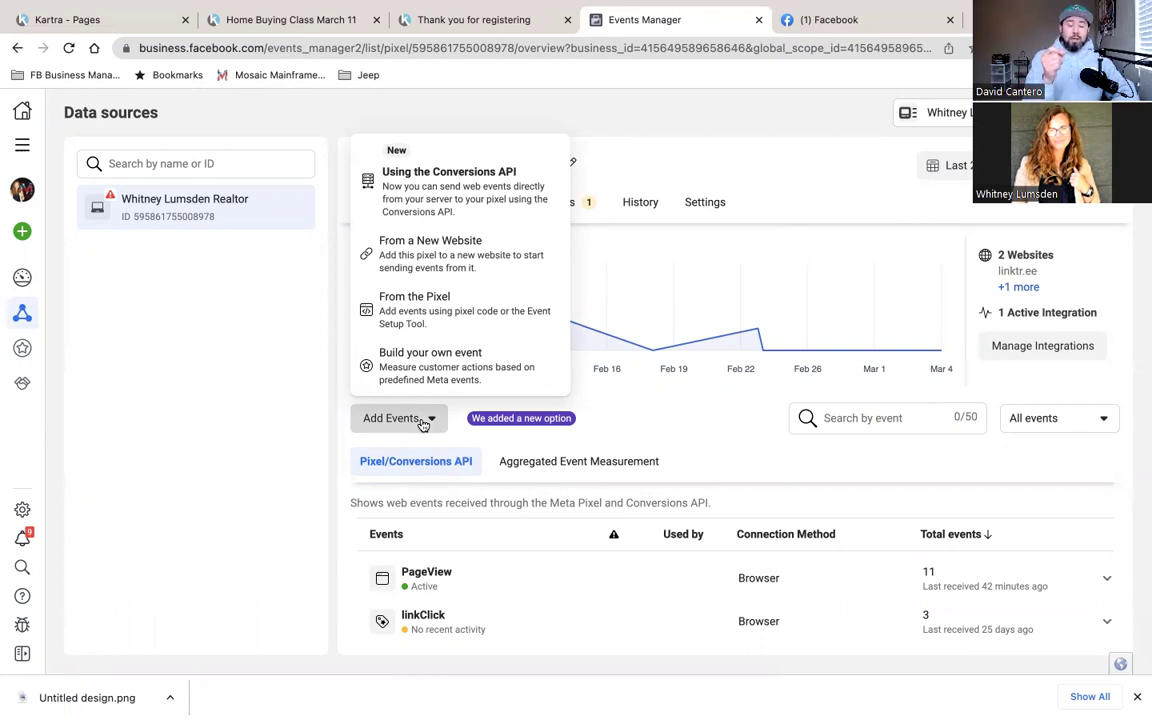
click(446, 319)
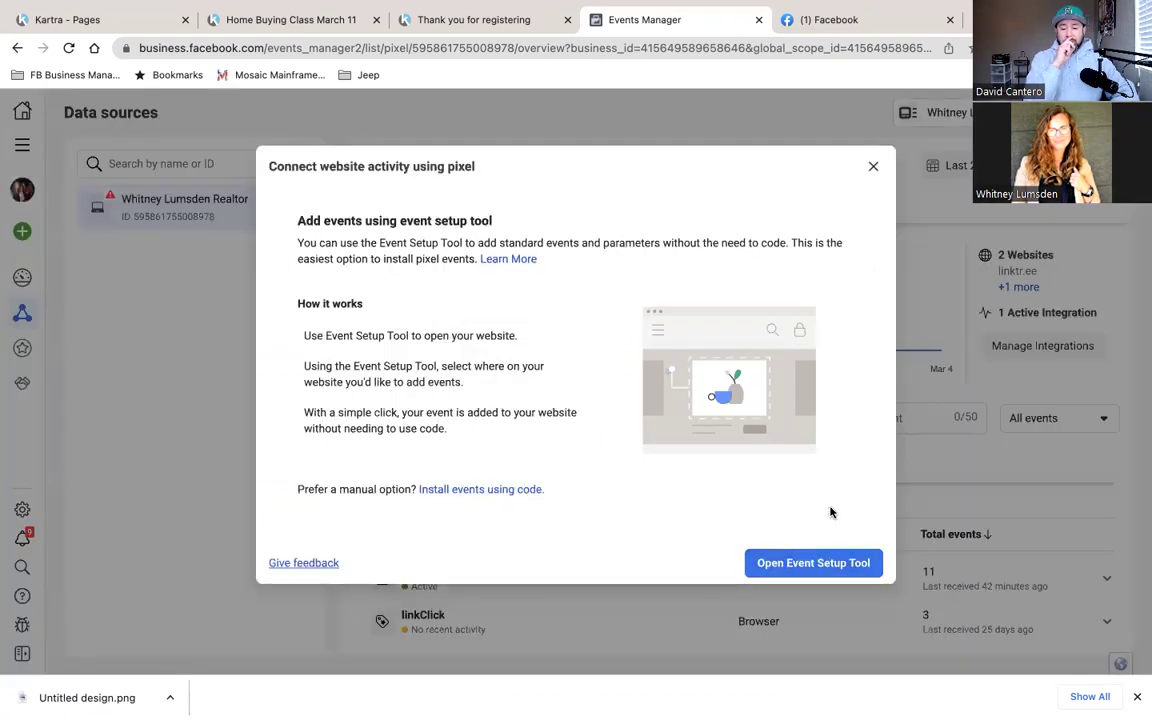
click(814, 563)
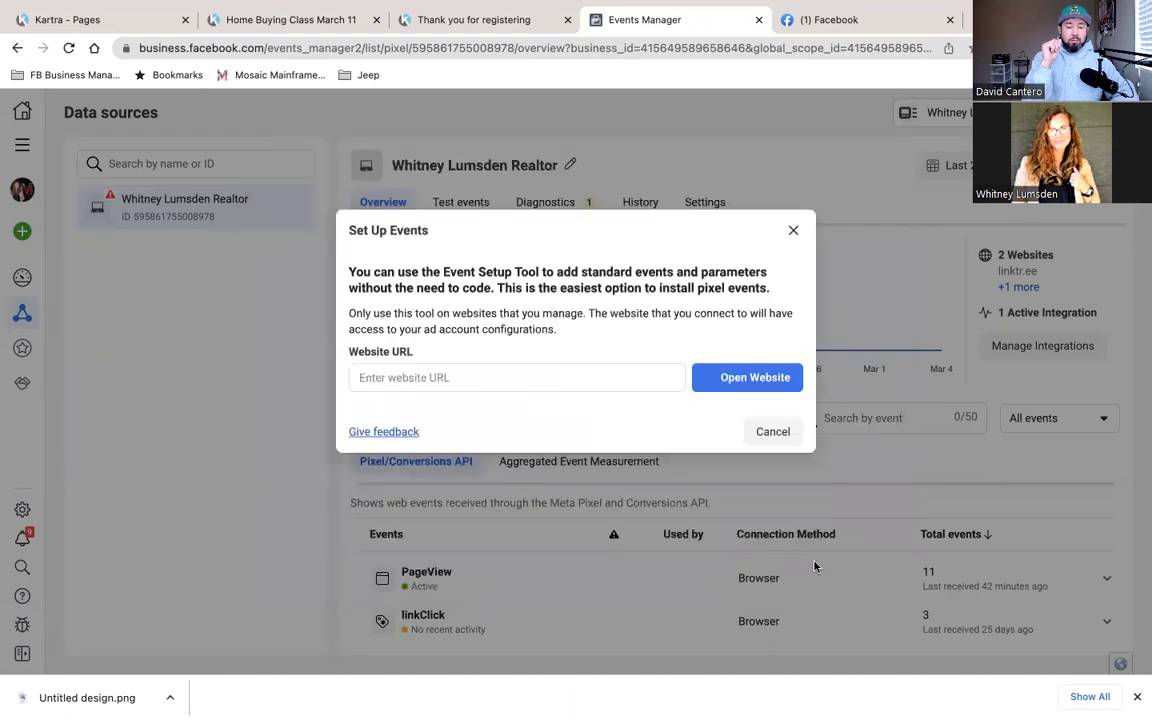
Try to open jblmrealtorwhitney.com/ThankYou for event setup and compare it with the live registration thank-you page.
click(483, 372)
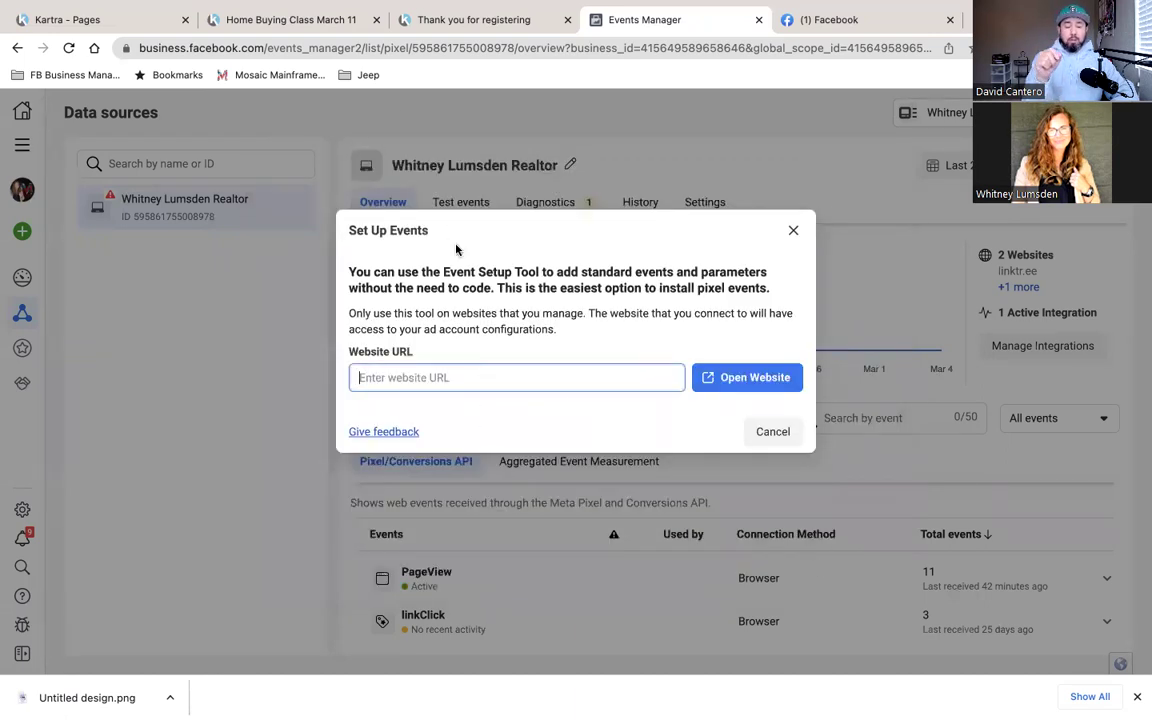
text(jblmrealtorwhitney.com/ThankYou)
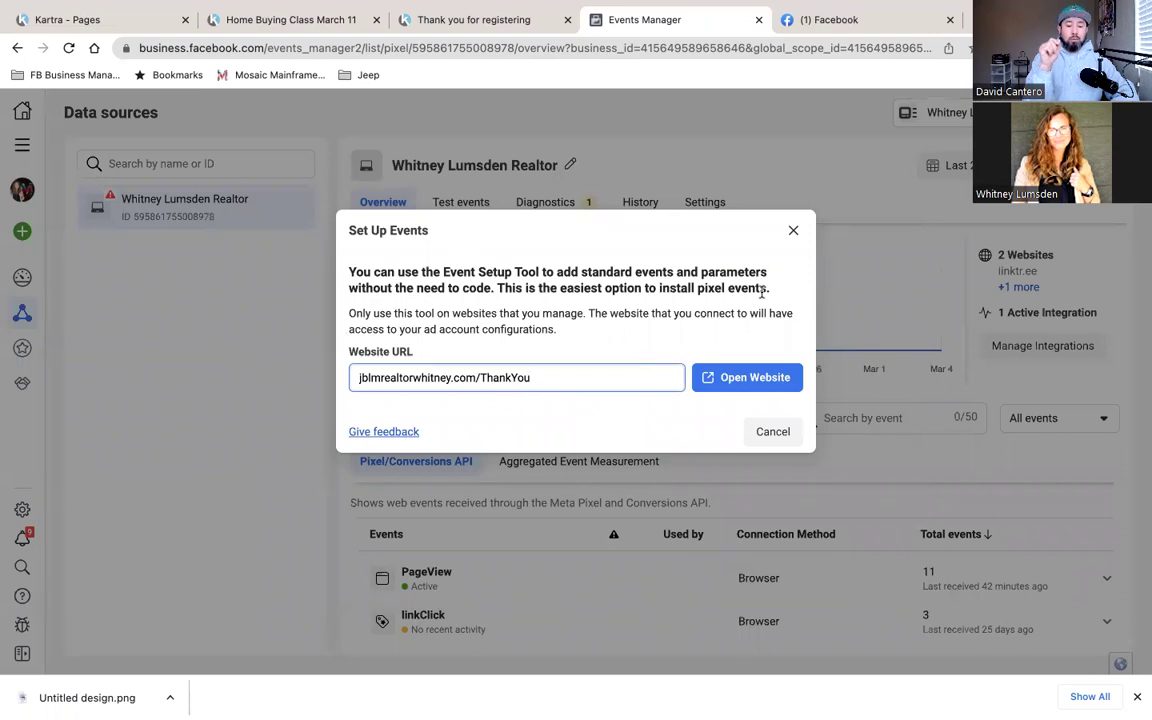
click(740, 377)
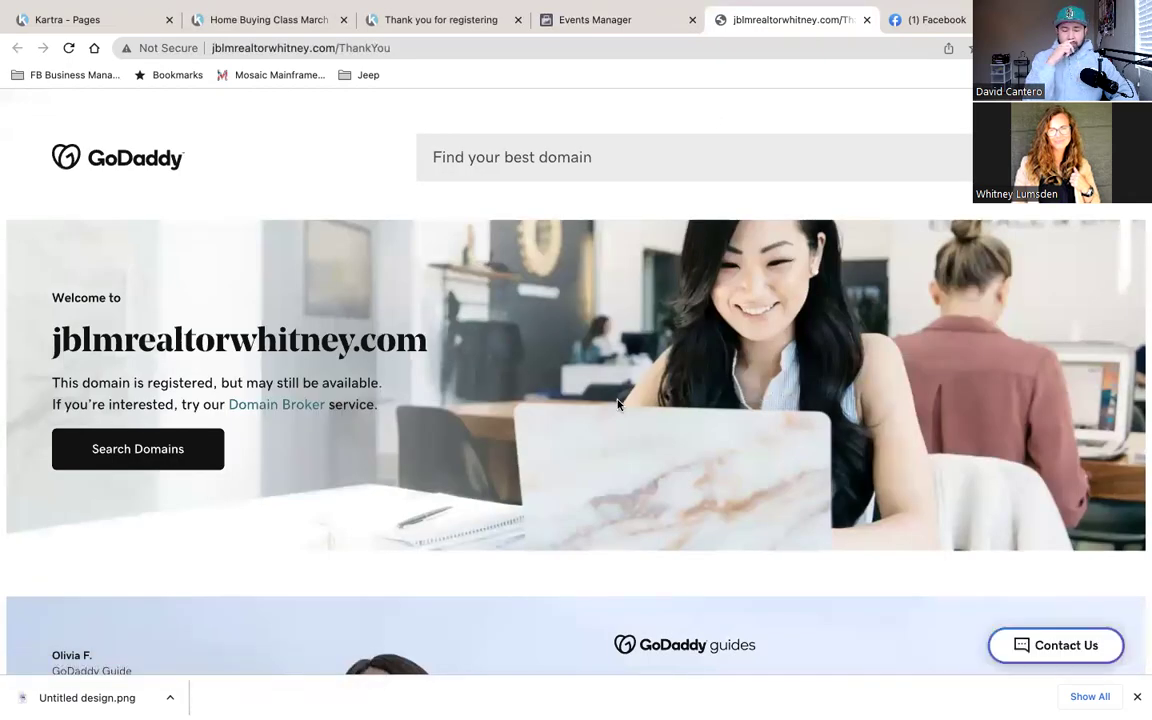
scroll(618, 403, down, 2)
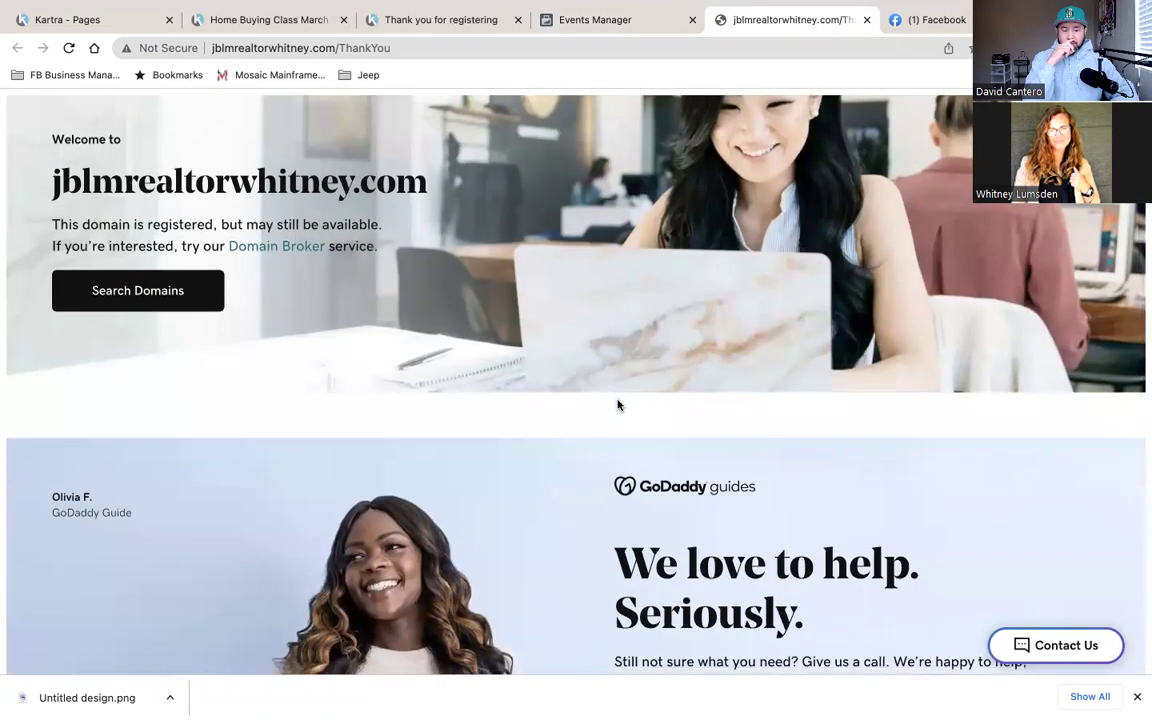
scroll(618, 403, up, 2)
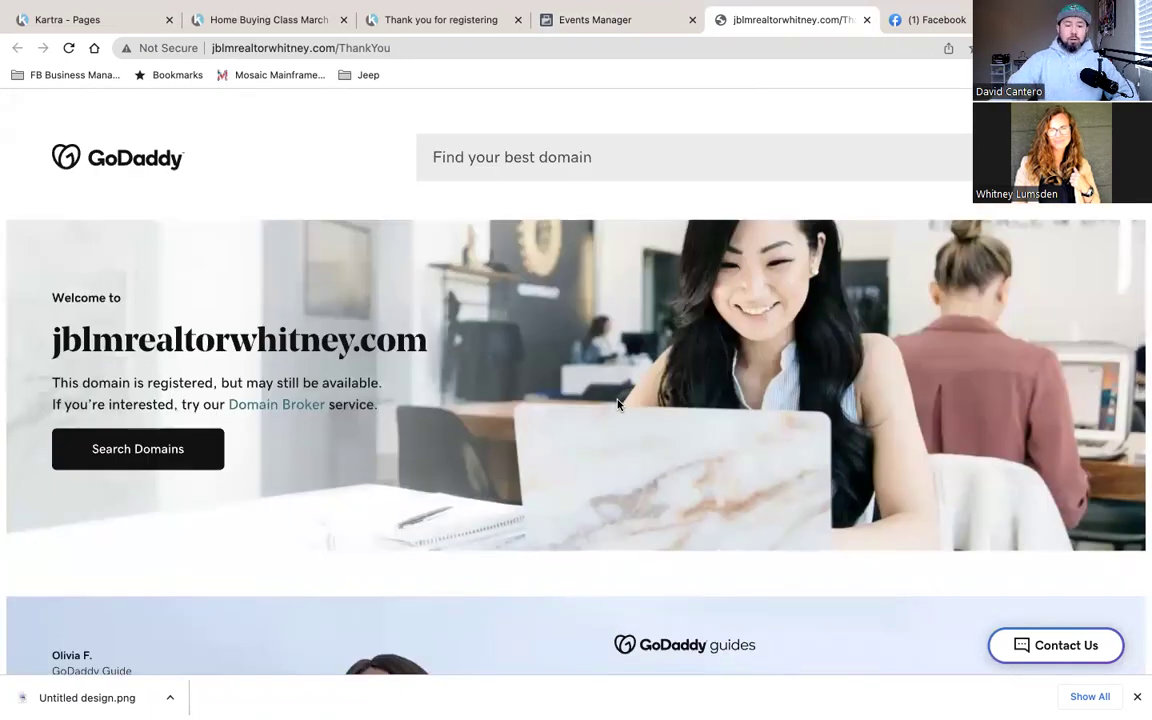
click(469, 22)
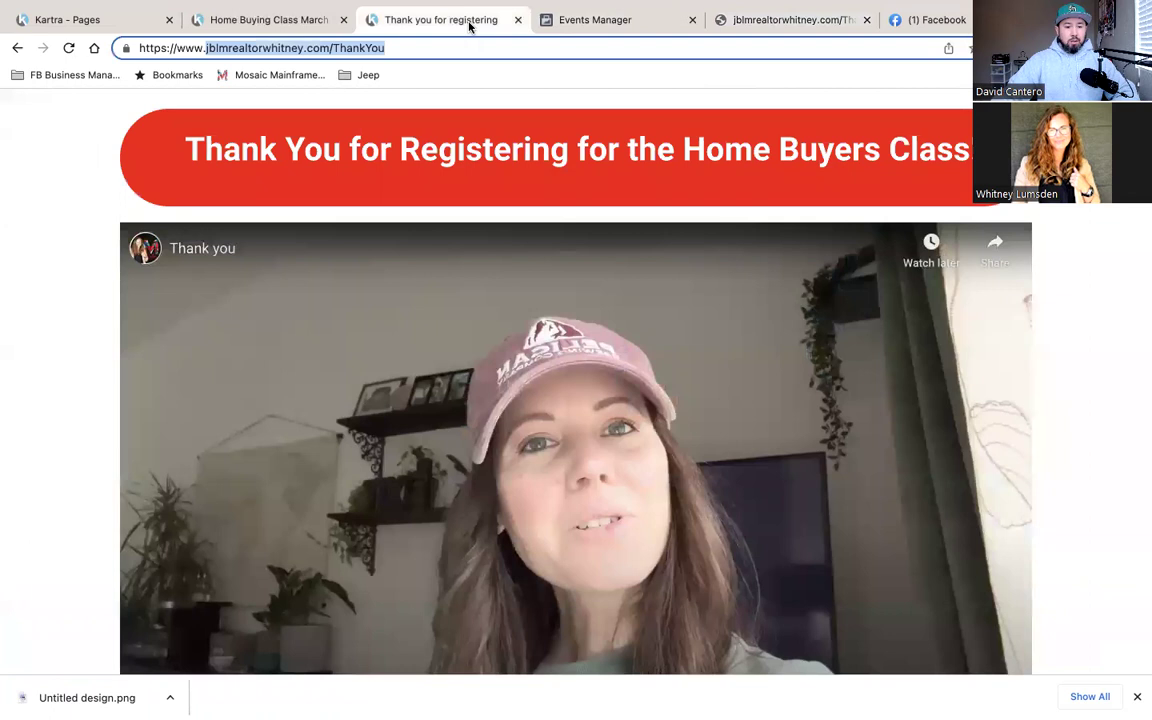
click(82, 20)
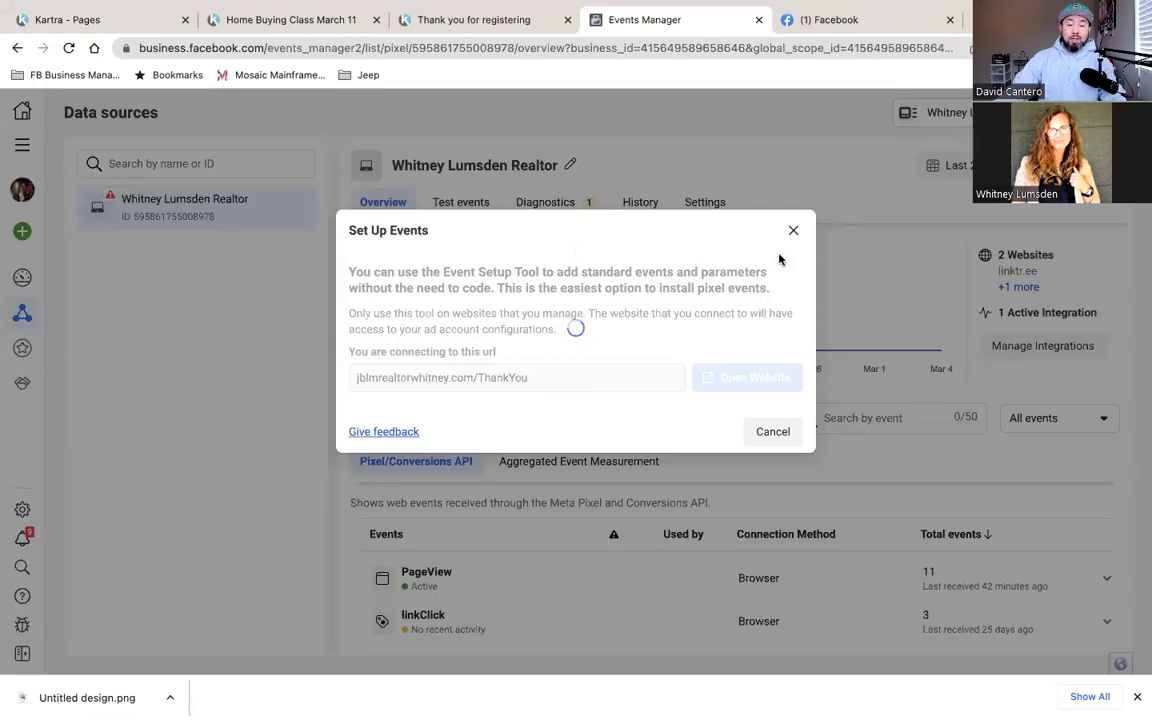
triple_click(534, 343)
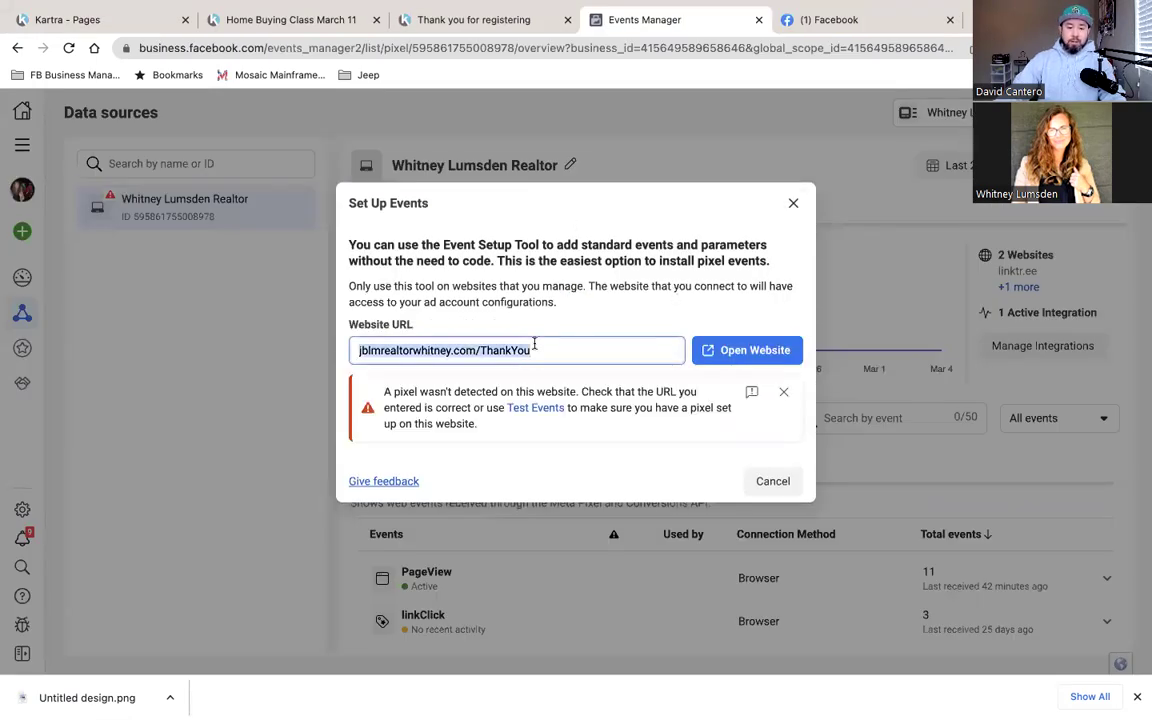
text(https://www.jblmrealtorwhitney.com/ThankYou)
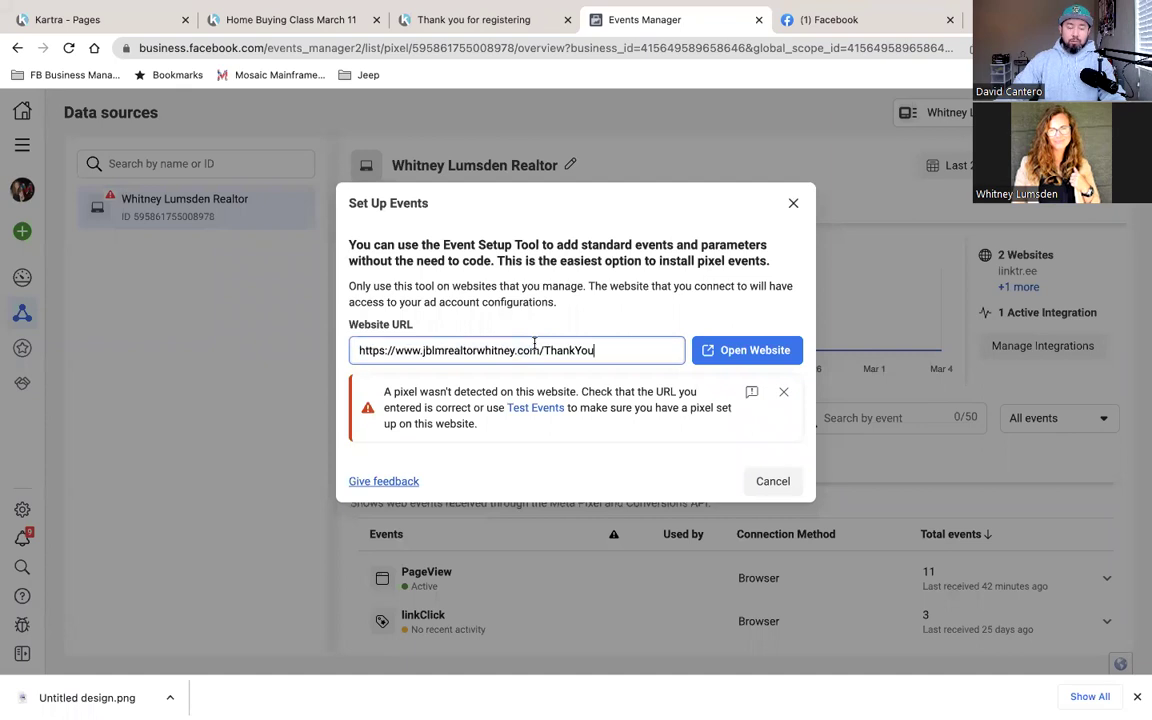
click(749, 352)
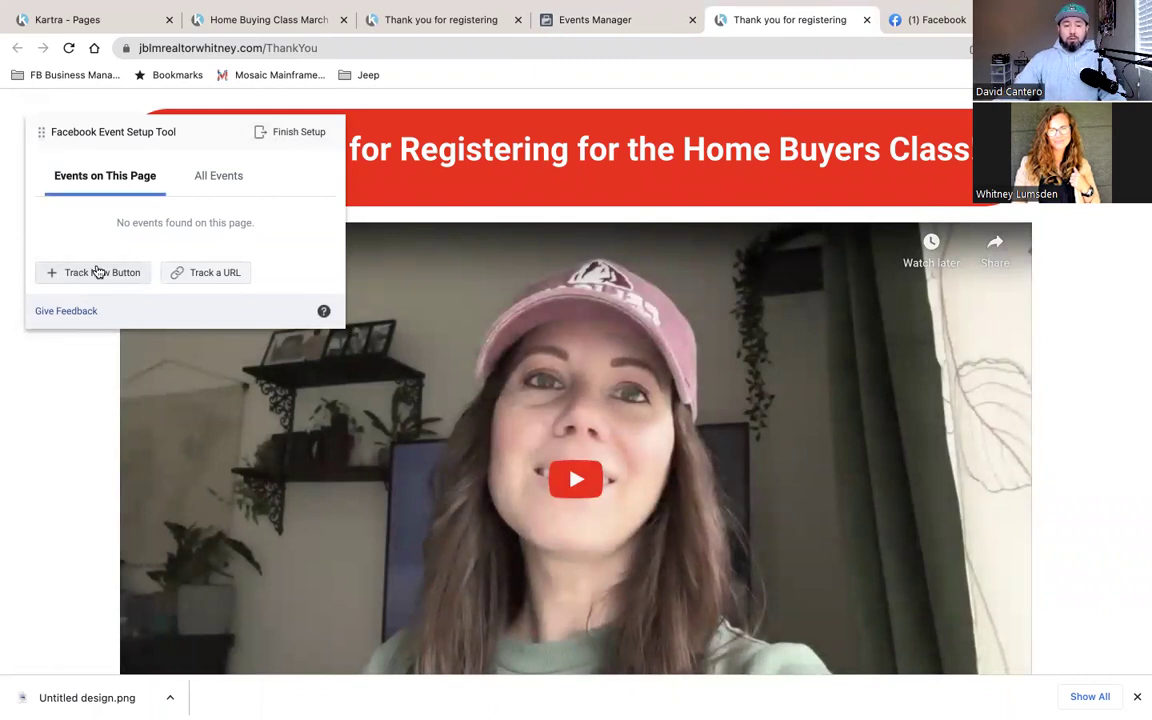
Track the thank-you page as a Lead event using URL equals with its full address, without including a value.
click(188, 272)
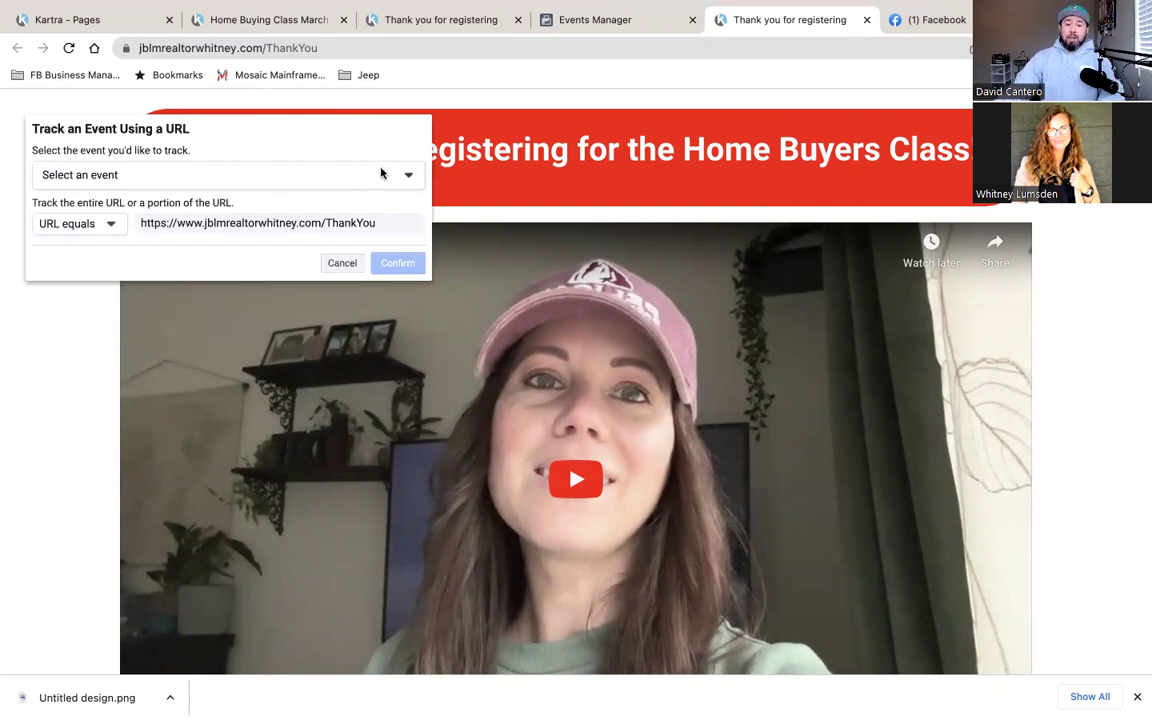
click(408, 175)
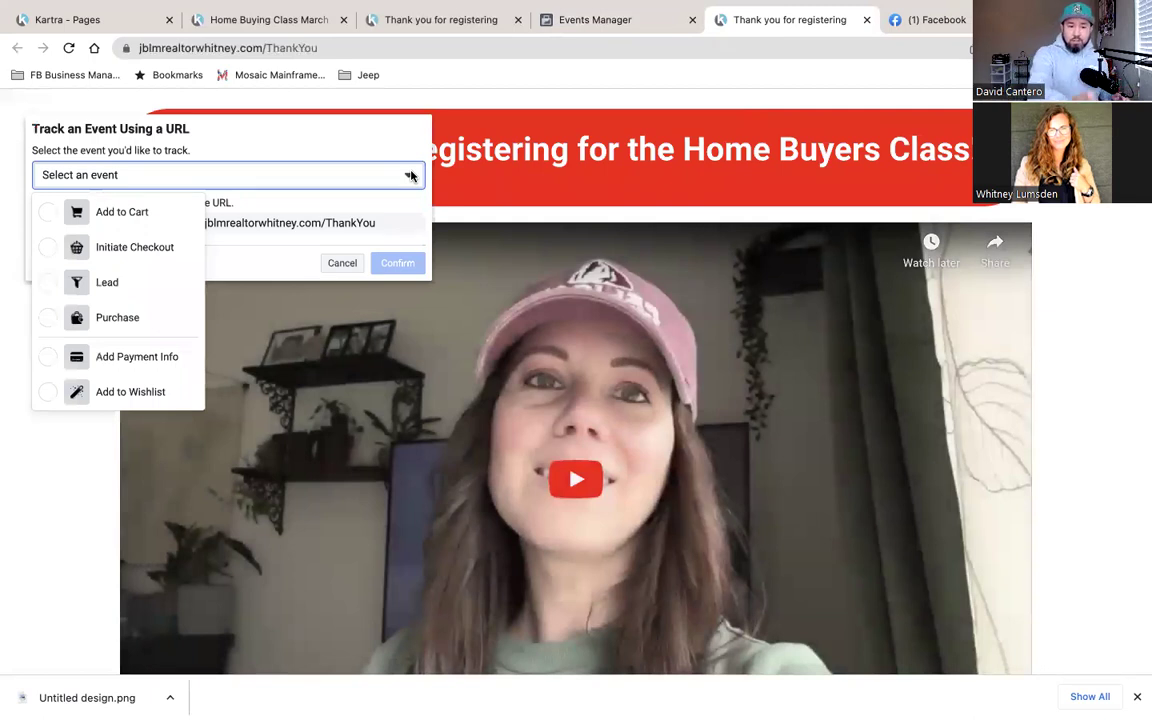
scroll(112, 330, down, 3)
scroll(112, 334, down, 3)
scroll(112, 334, down, 1)
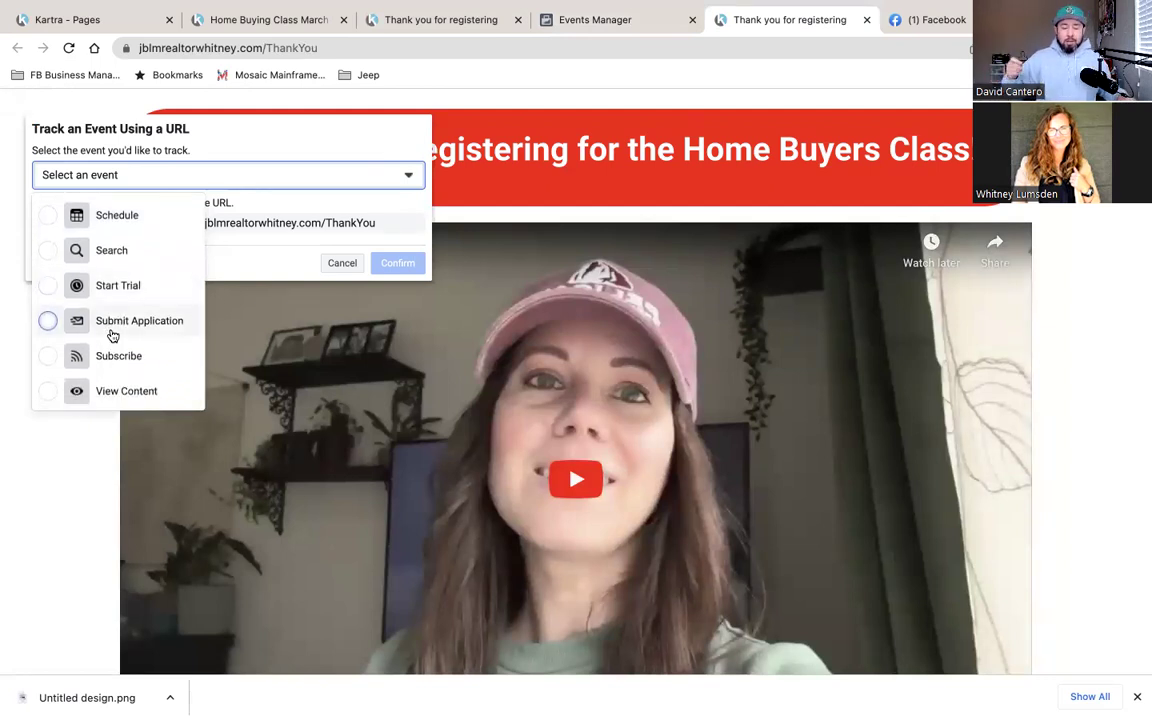
scroll(112, 335, up, 4)
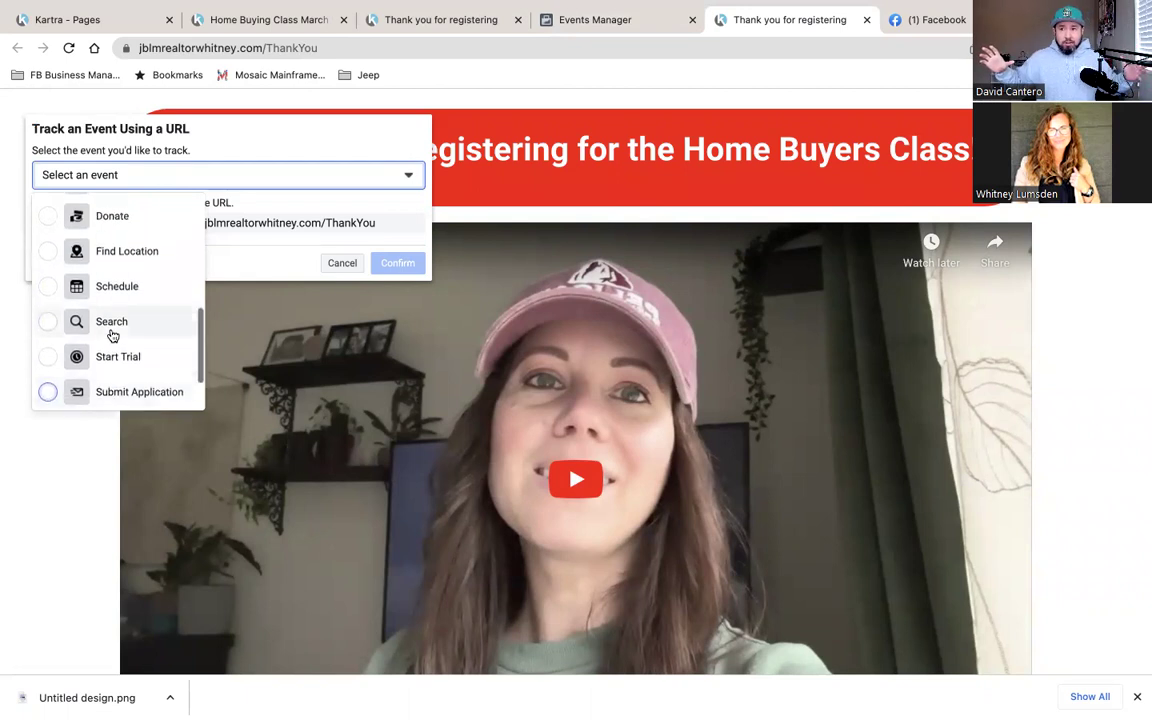
scroll(112, 336, up, 4)
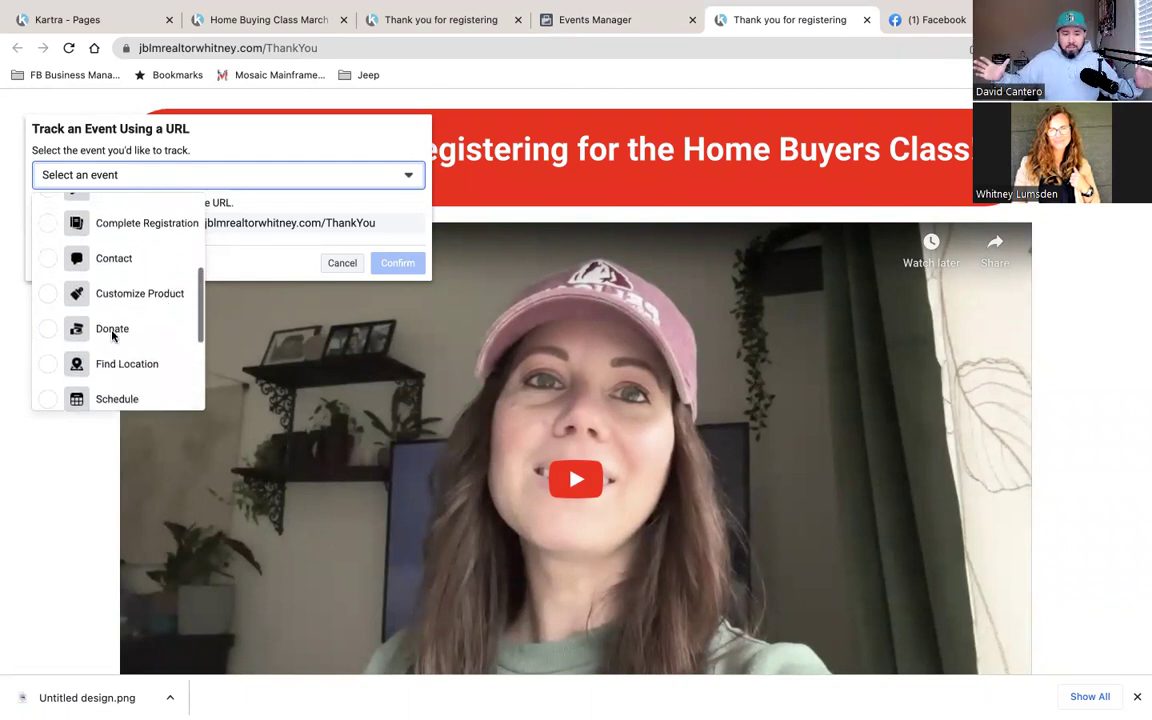
scroll(112, 336, up, 3)
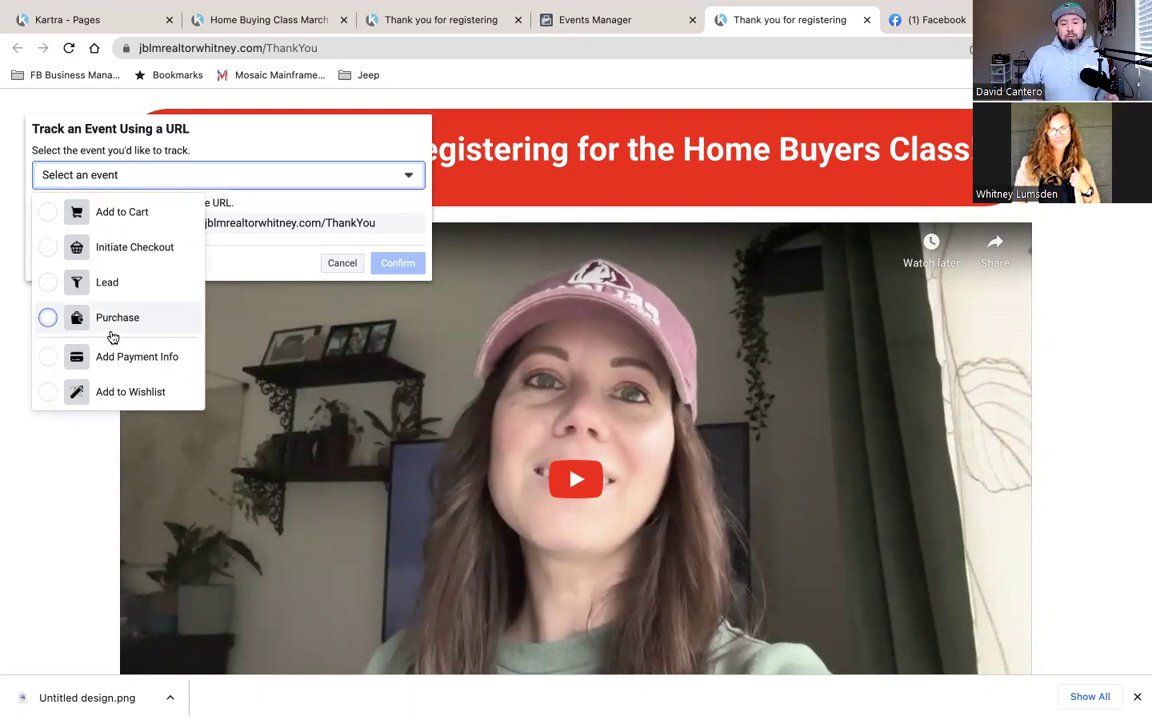
click(50, 287)
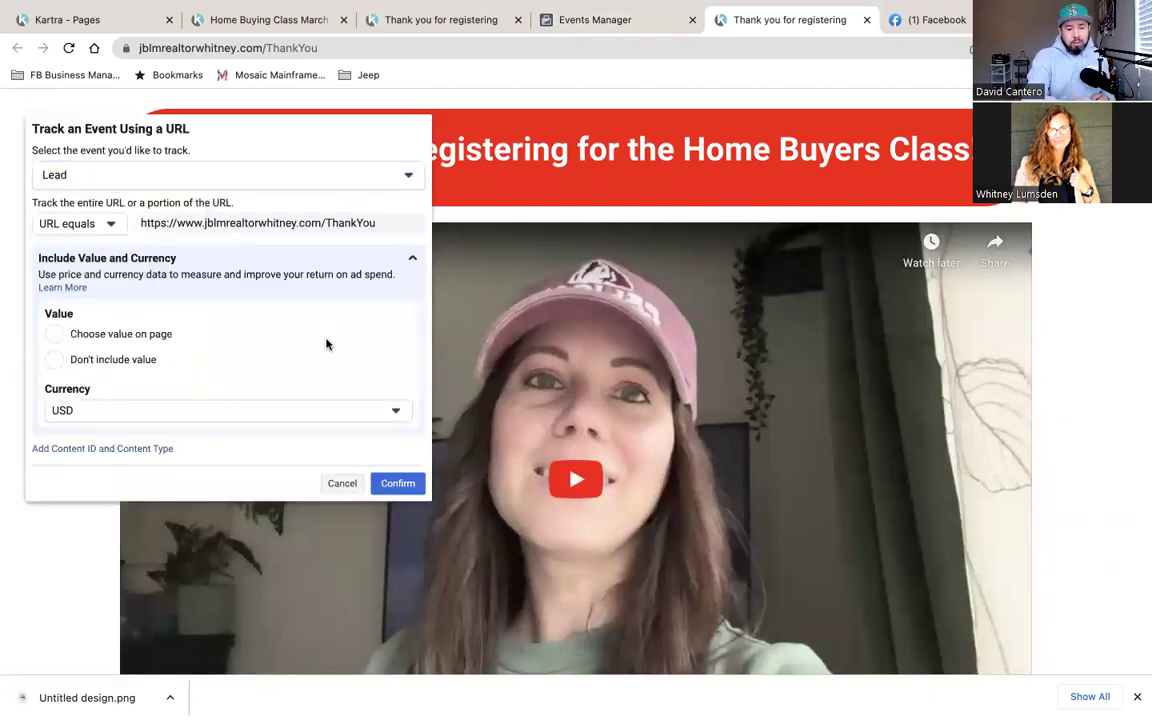
click(54, 361)
click(392, 484)
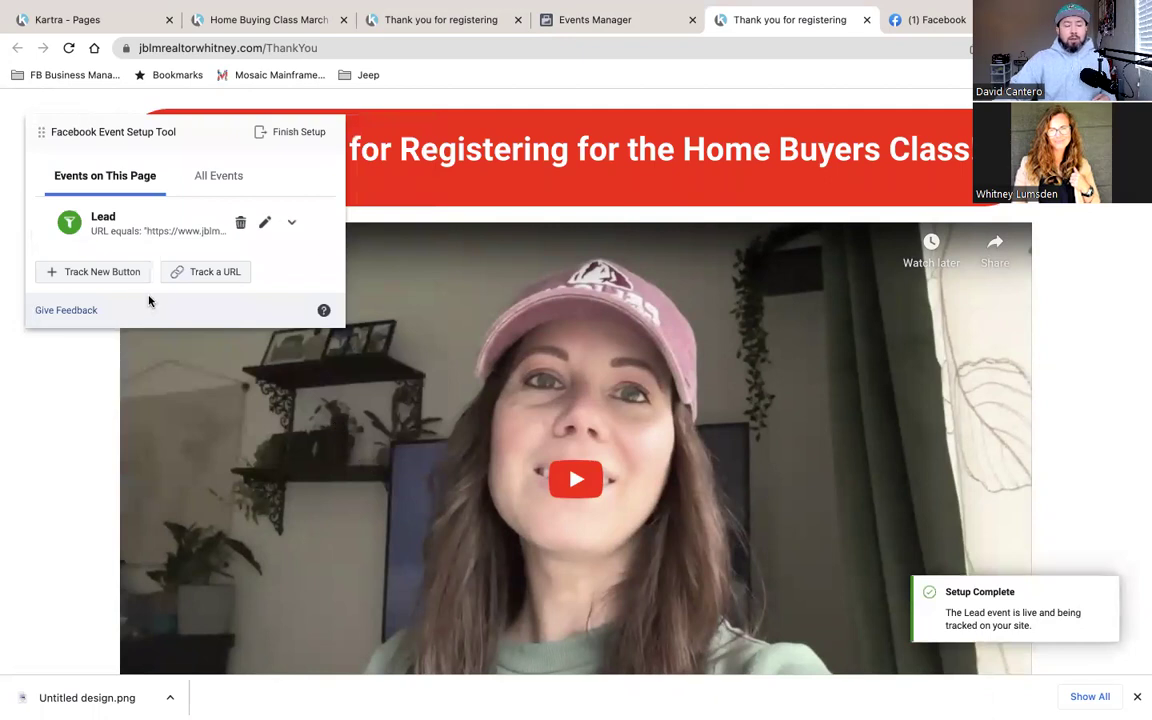
Finish the event setup and submit a Yes rating for the tool with Don't ask me again enabled.
click(282, 133)
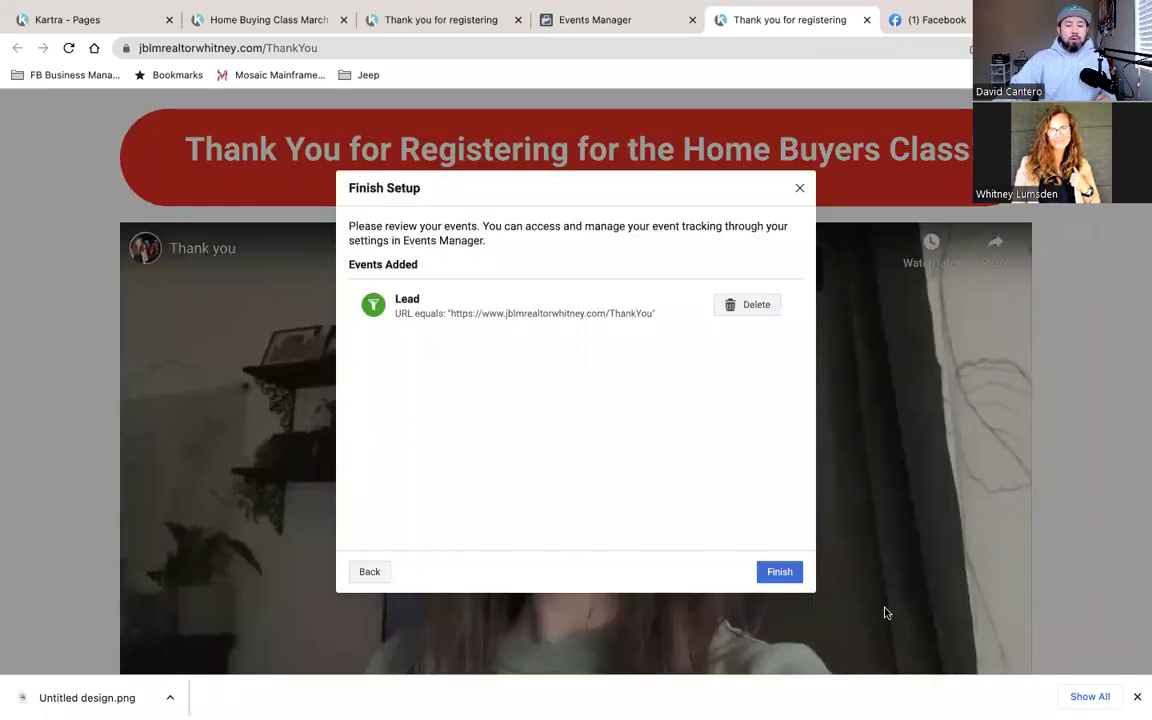
click(781, 573)
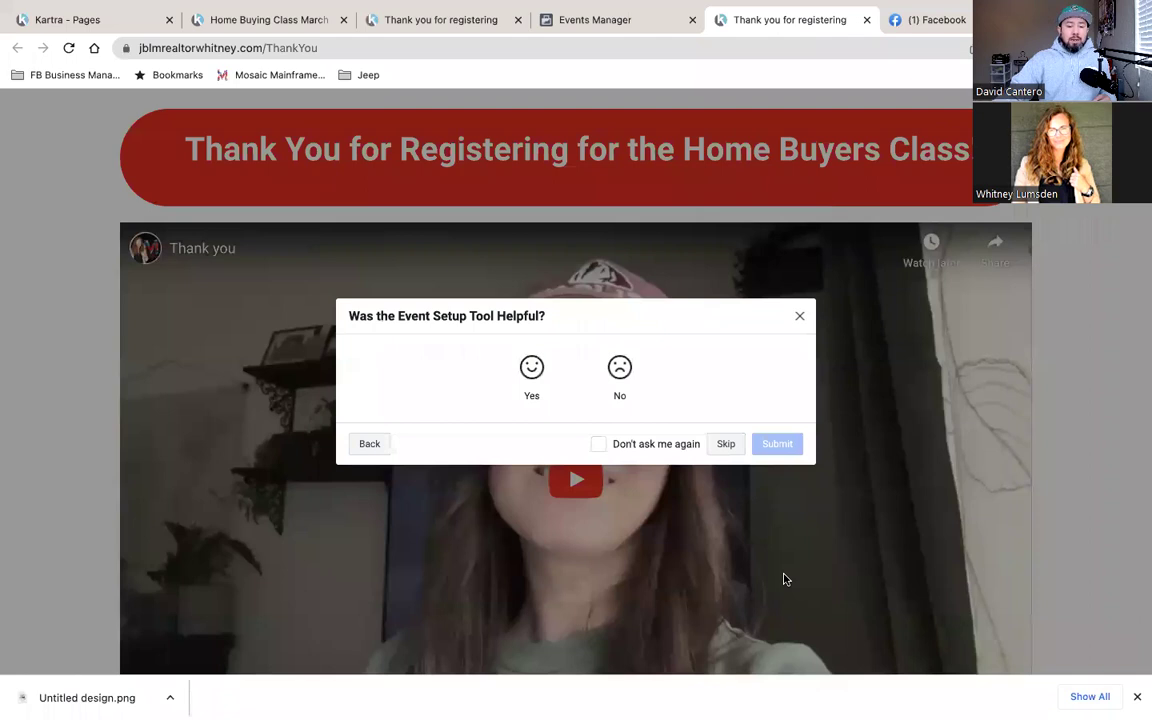
click(598, 444)
click(531, 368)
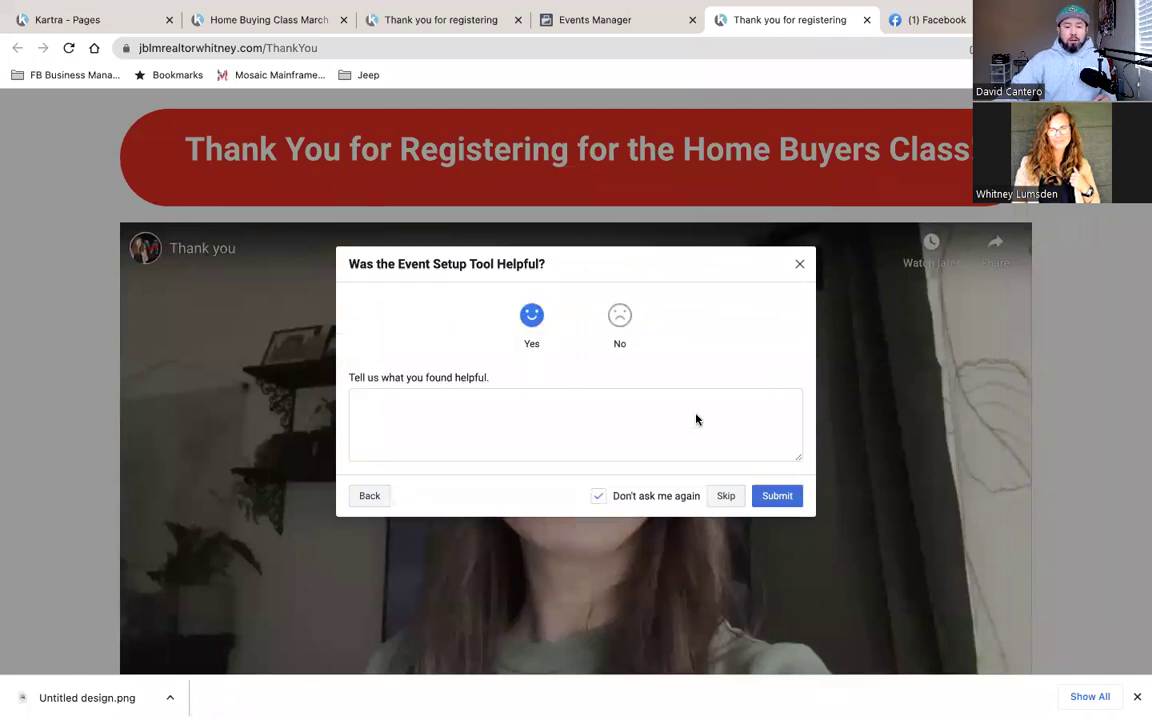
click(778, 497)
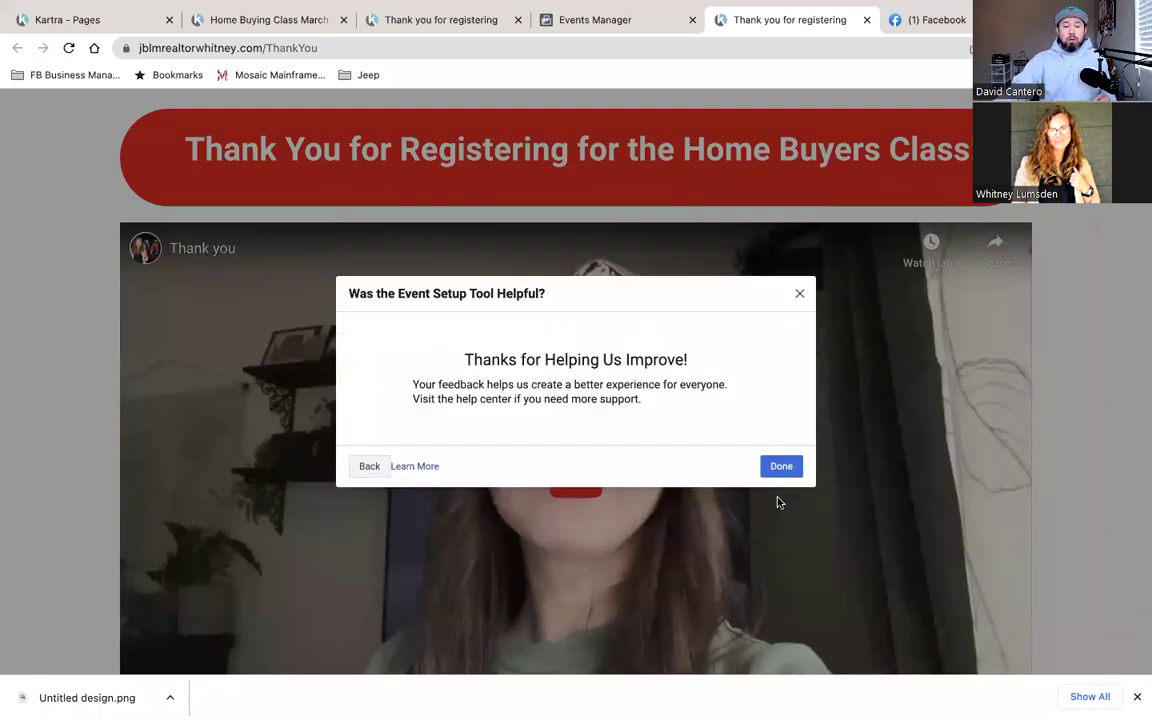
click(780, 470)
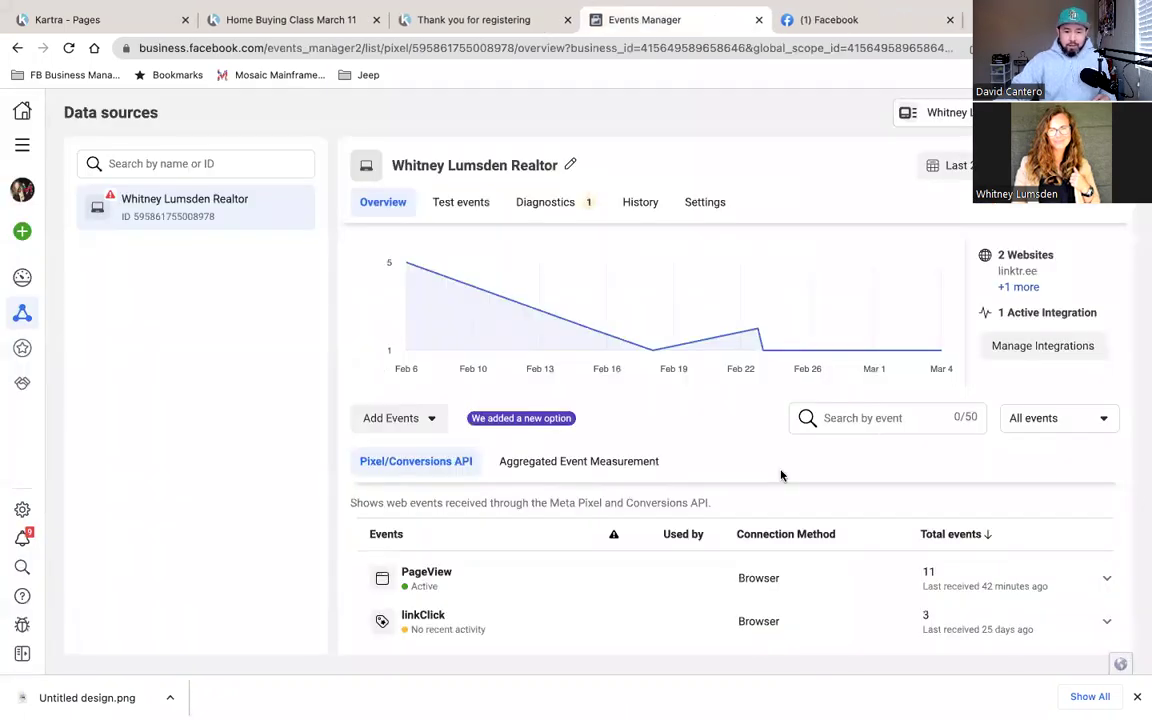
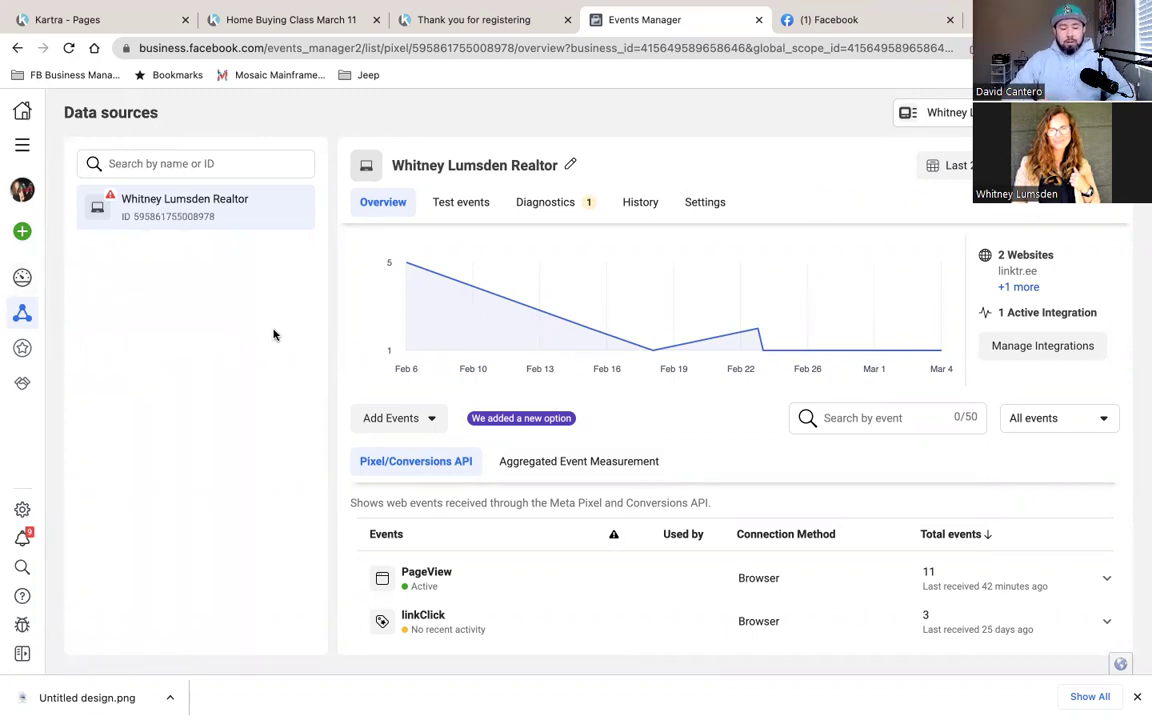
Switch from Events Manager to the campaigns list in Ads Manager.
click(22, 145)
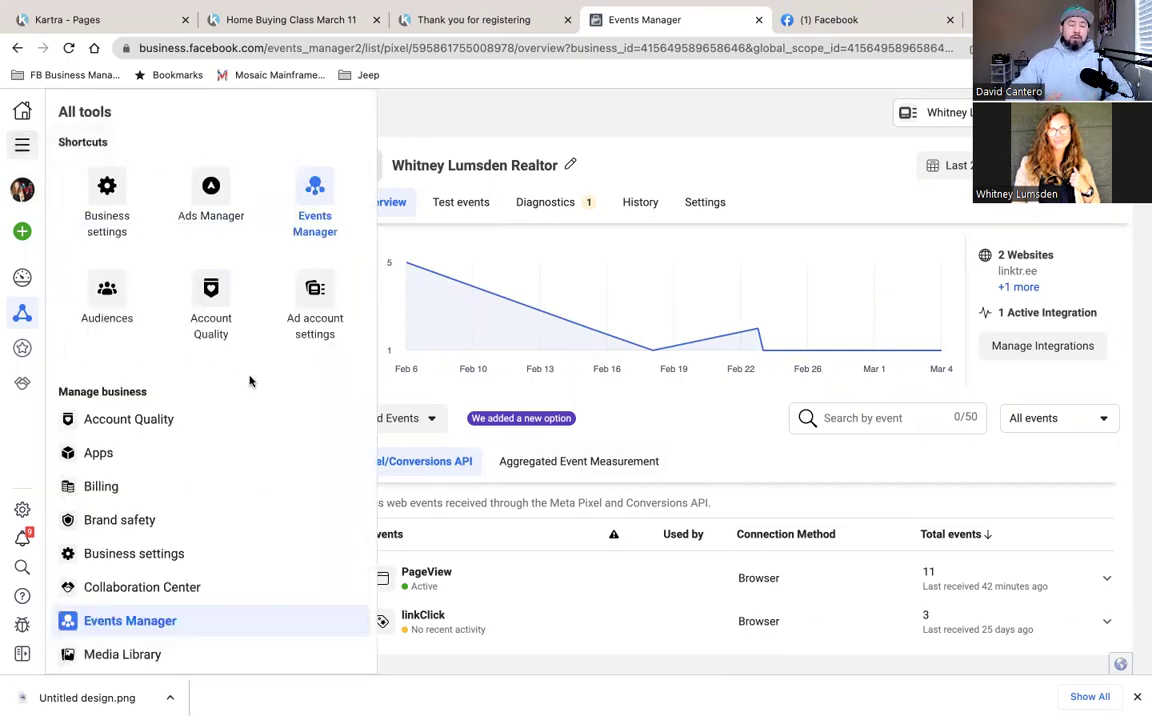
click(218, 212)
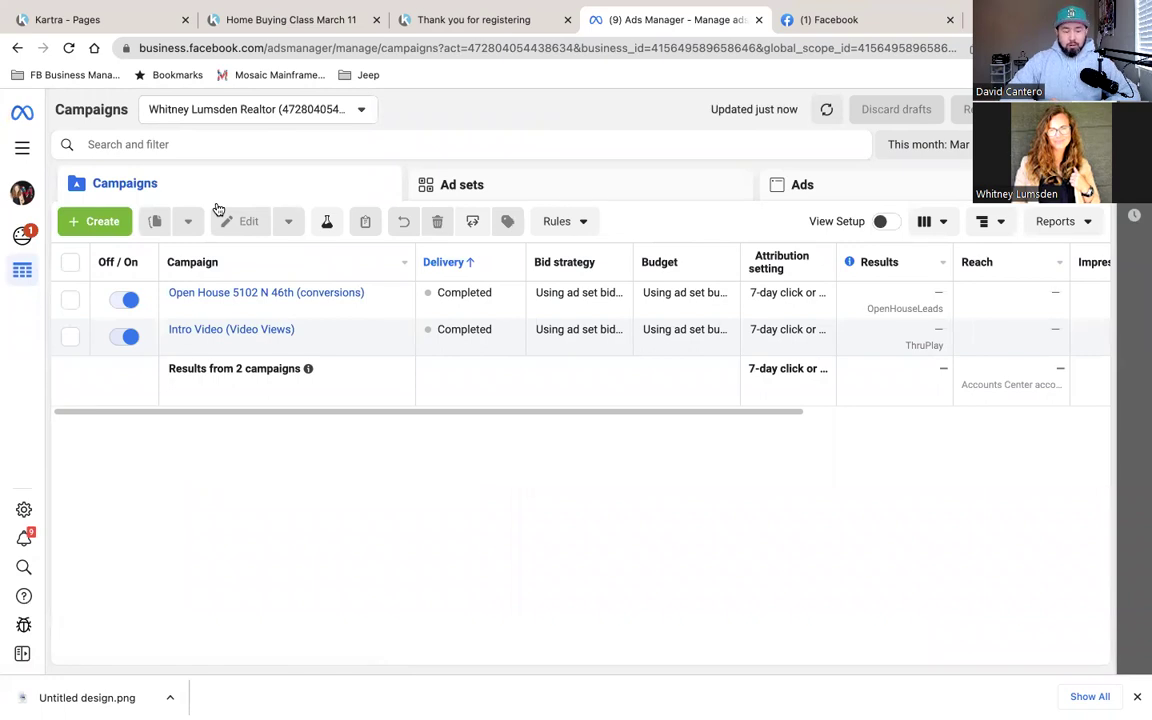
Create a new campaign with Leads as its objective.
click(105, 223)
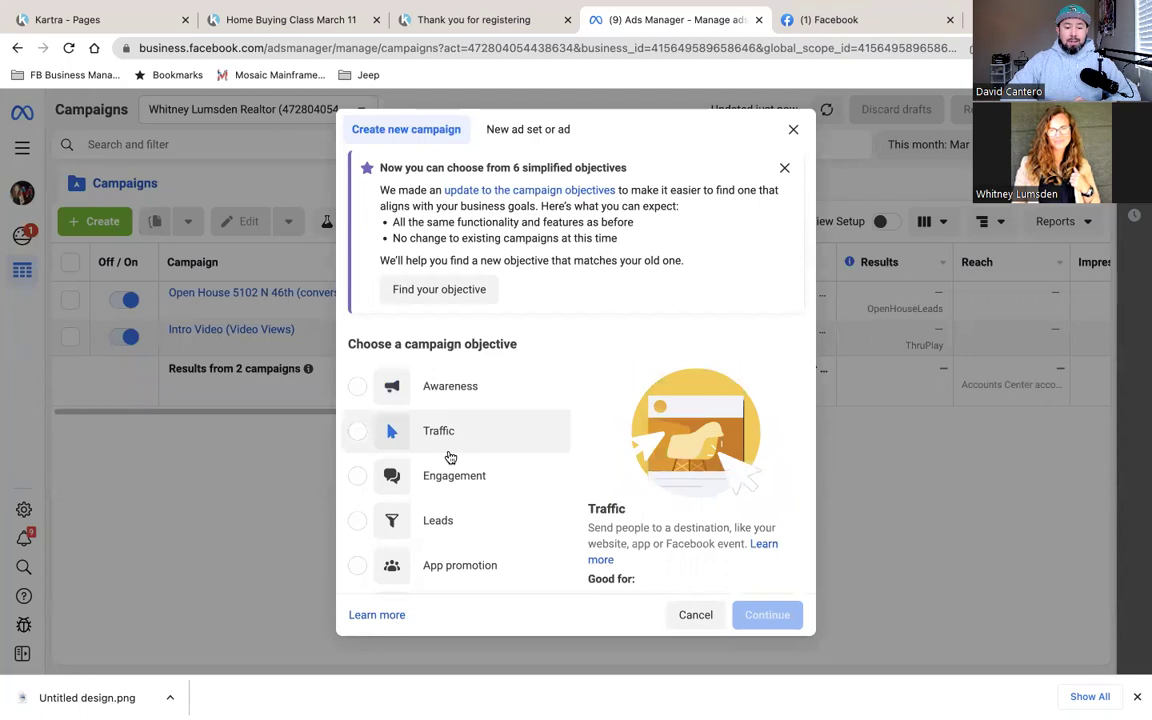
click(357, 520)
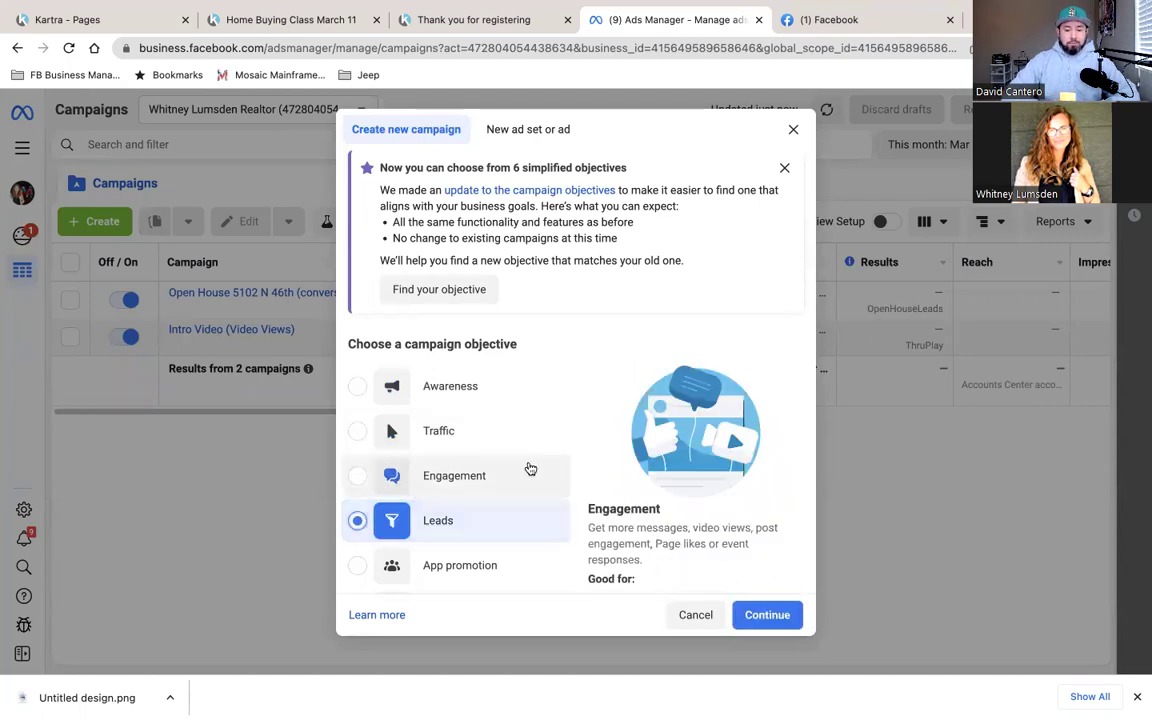
scroll(555, 463, down, 1)
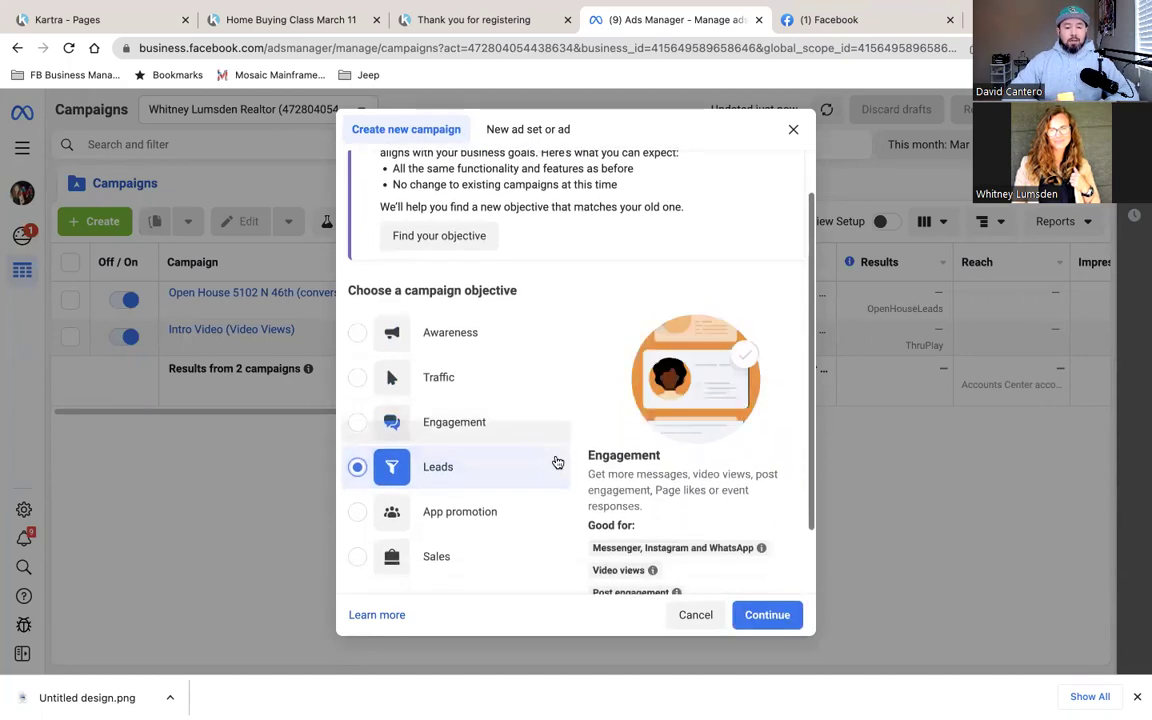
click(760, 622)
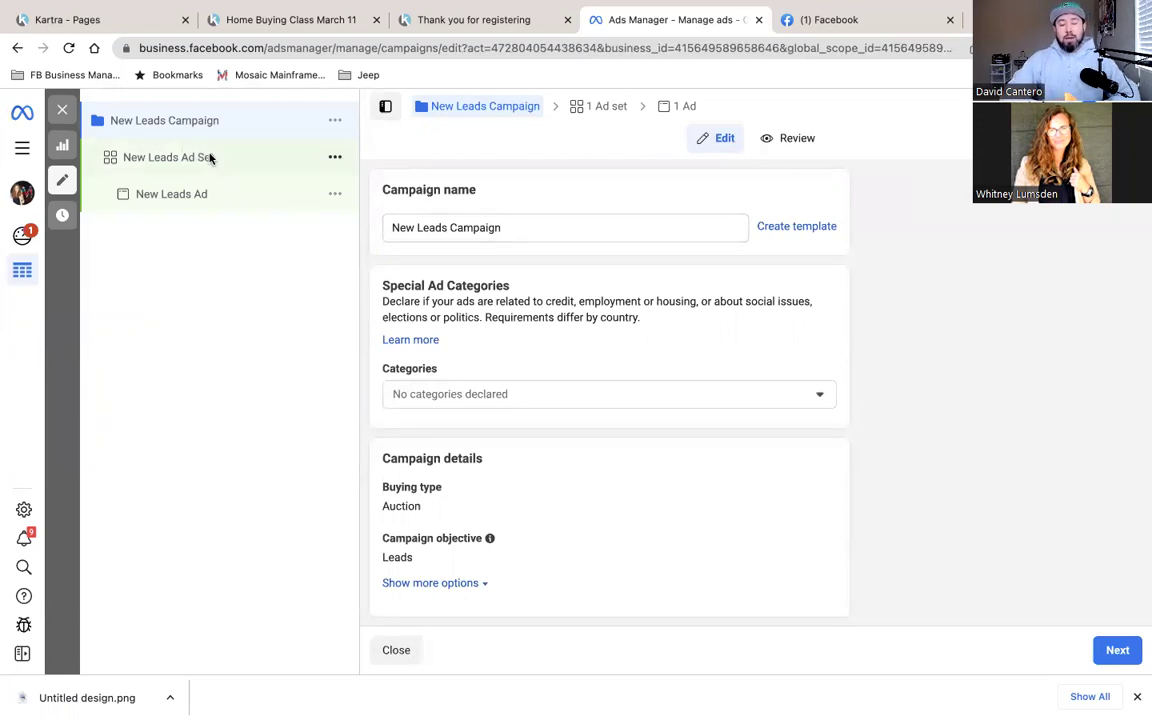
Declare Housing as the campaign's special ad category and continue to the ad set settings.
click(527, 401)
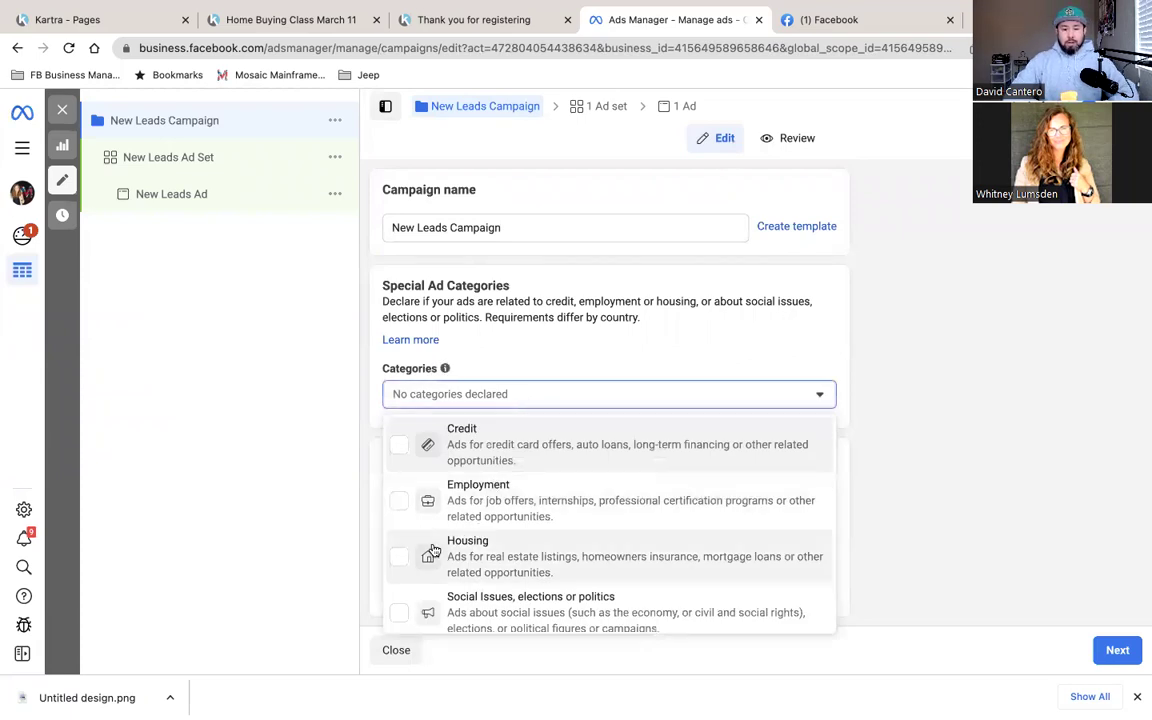
click(398, 556)
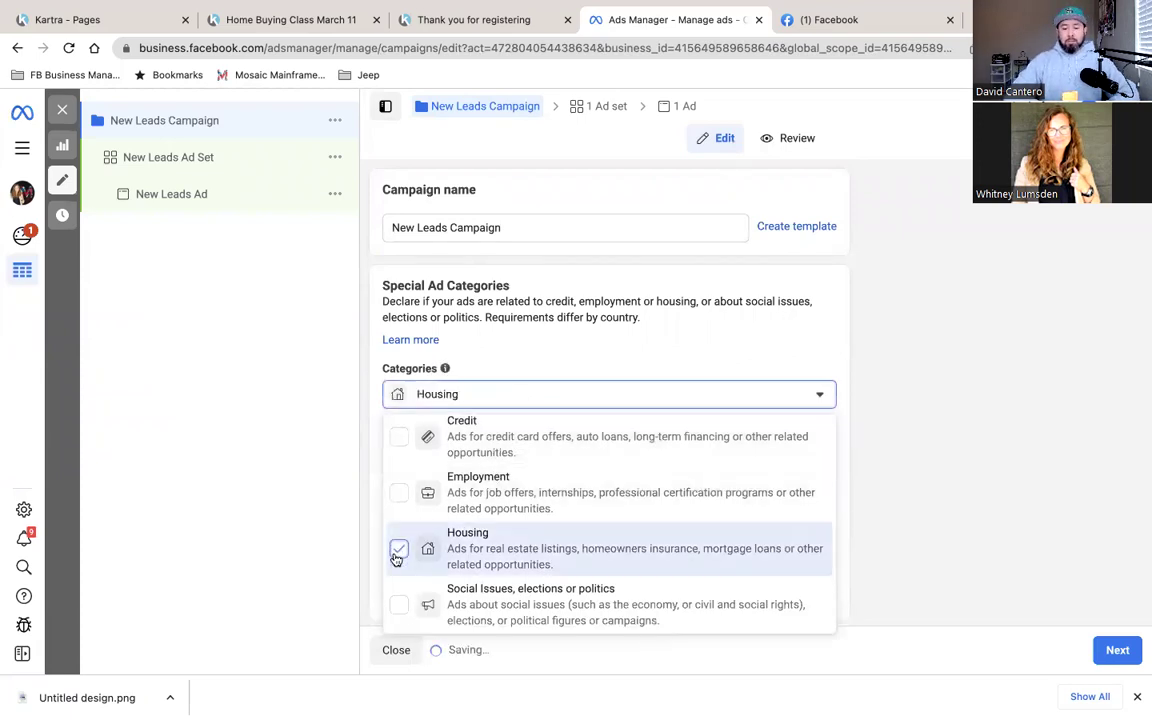
click(595, 359)
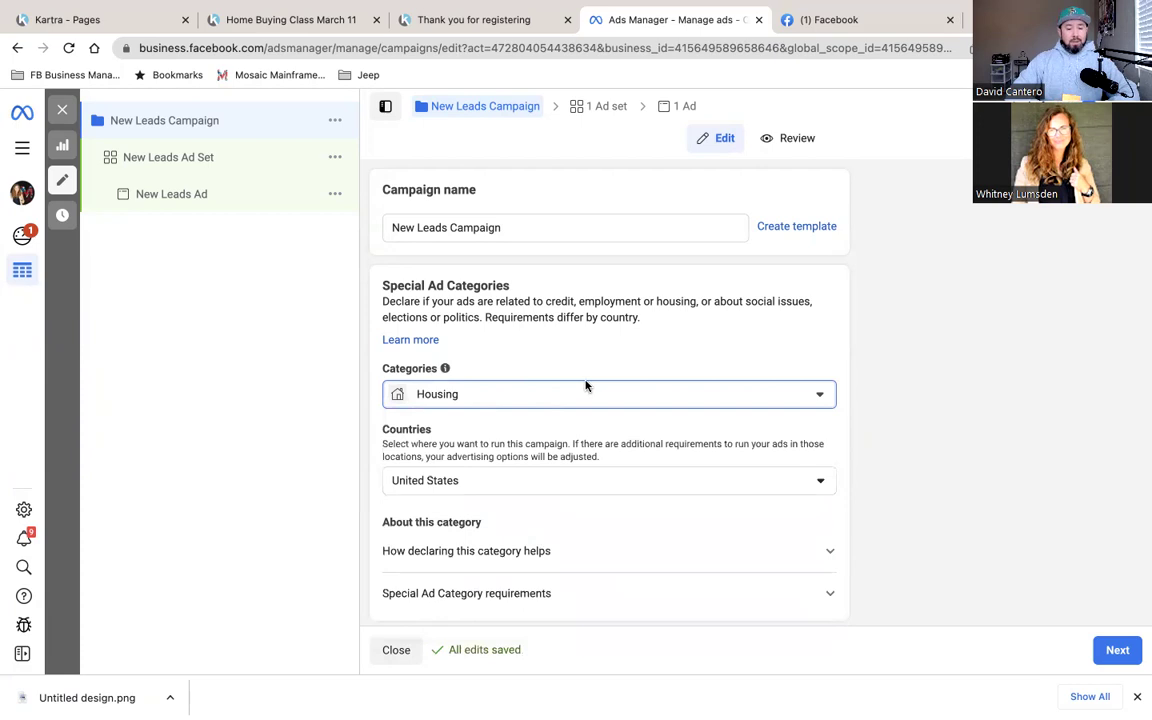
click(1118, 650)
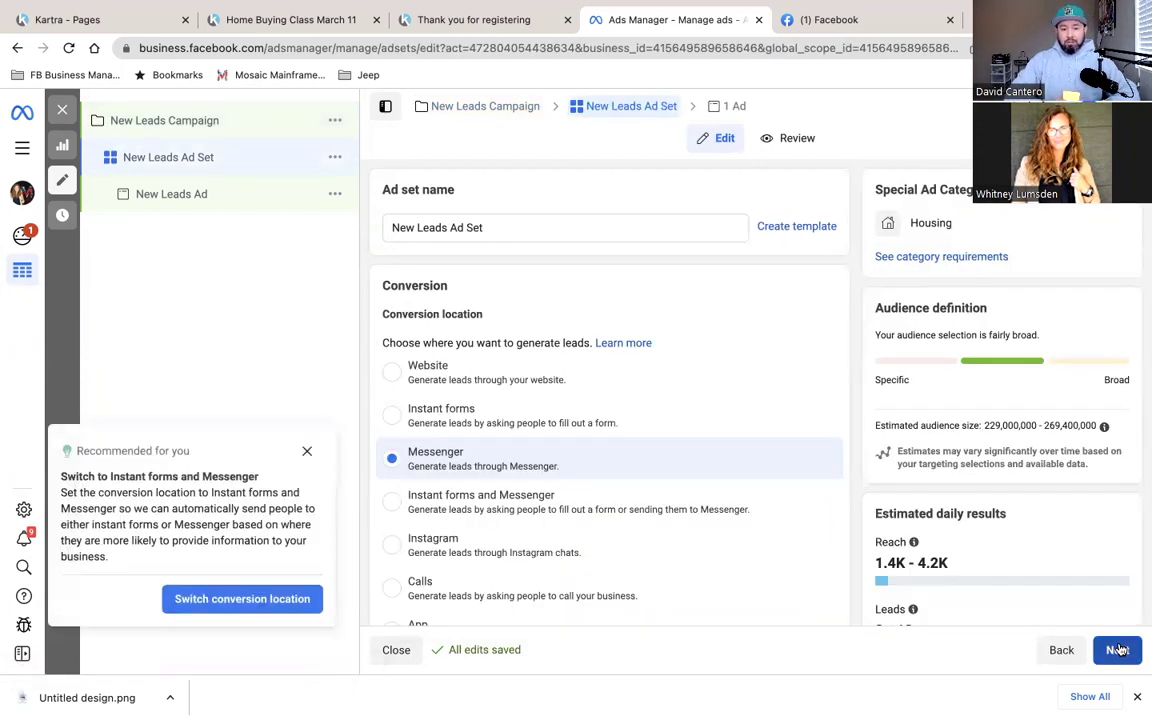
Dismiss the conversion location recommendation and set the ad set's conversion location to Website.
click(308, 452)
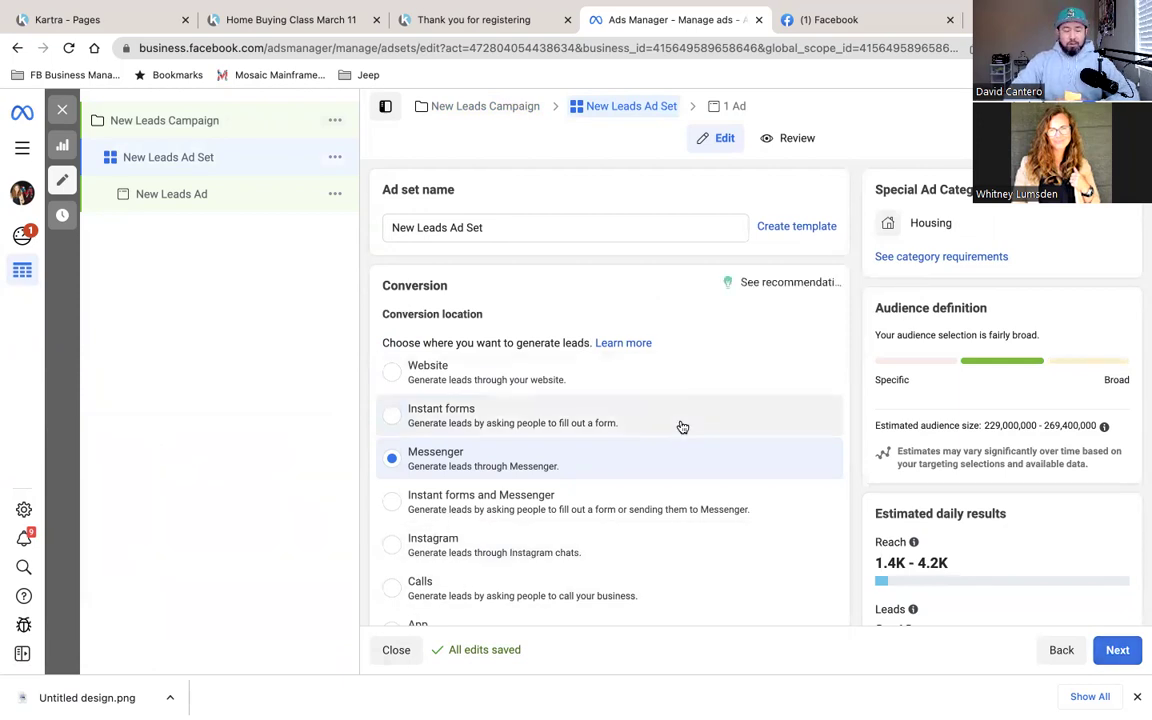
scroll(682, 427, down, 1)
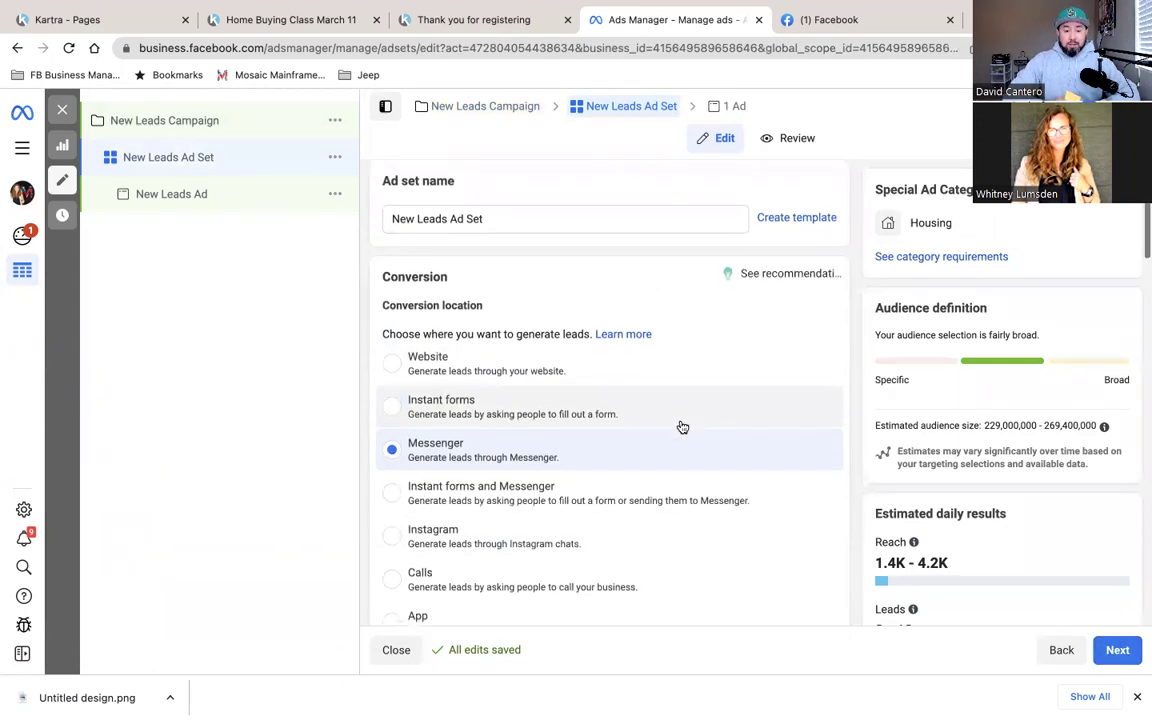
click(458, 358)
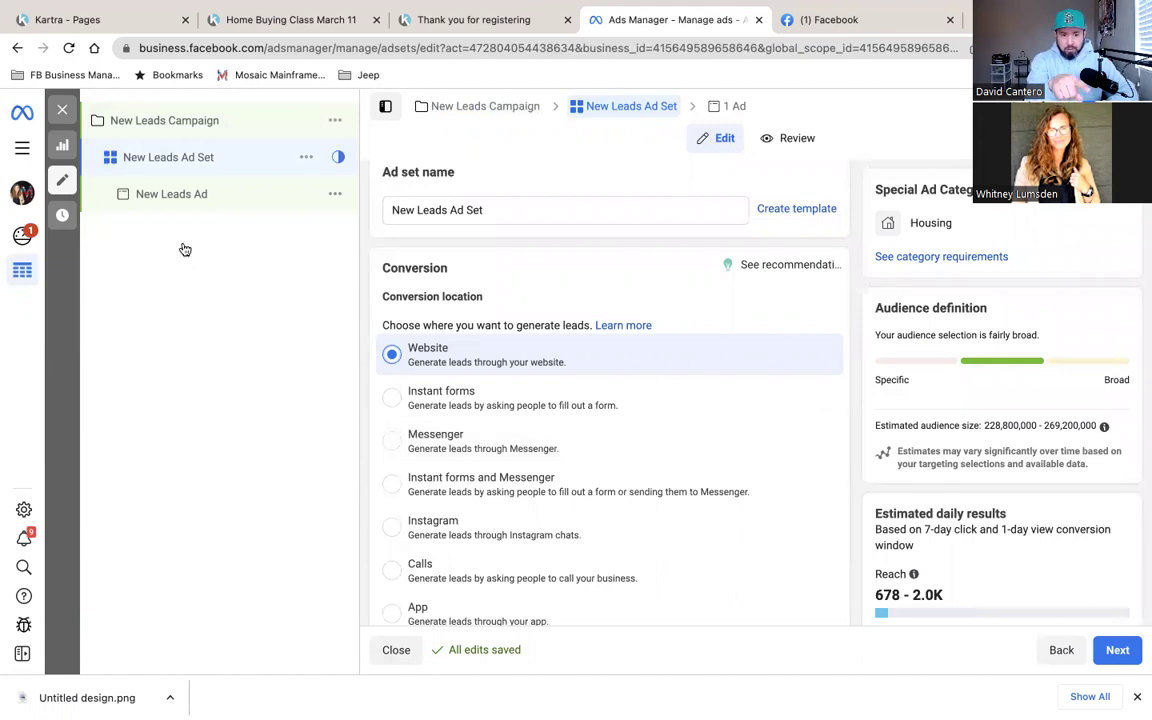
Rename the campaign as Home Buying Class March 11 (Video-Leads).
click(156, 123)
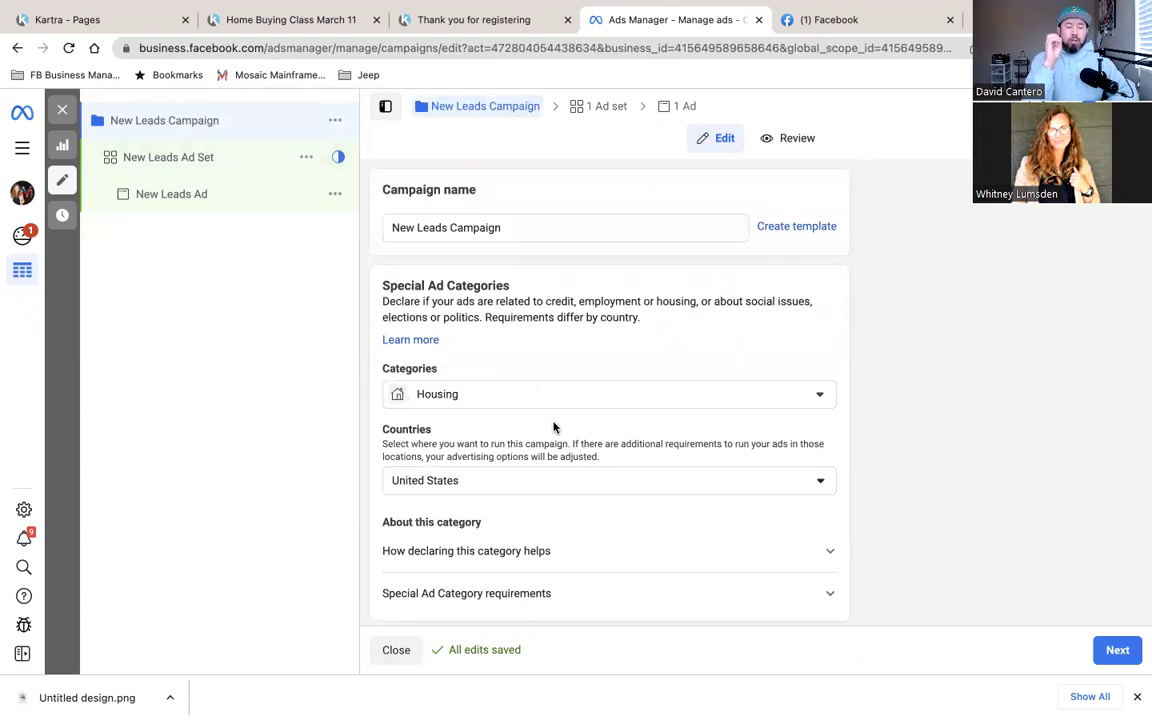
double_click(510, 232)
key(super+a)
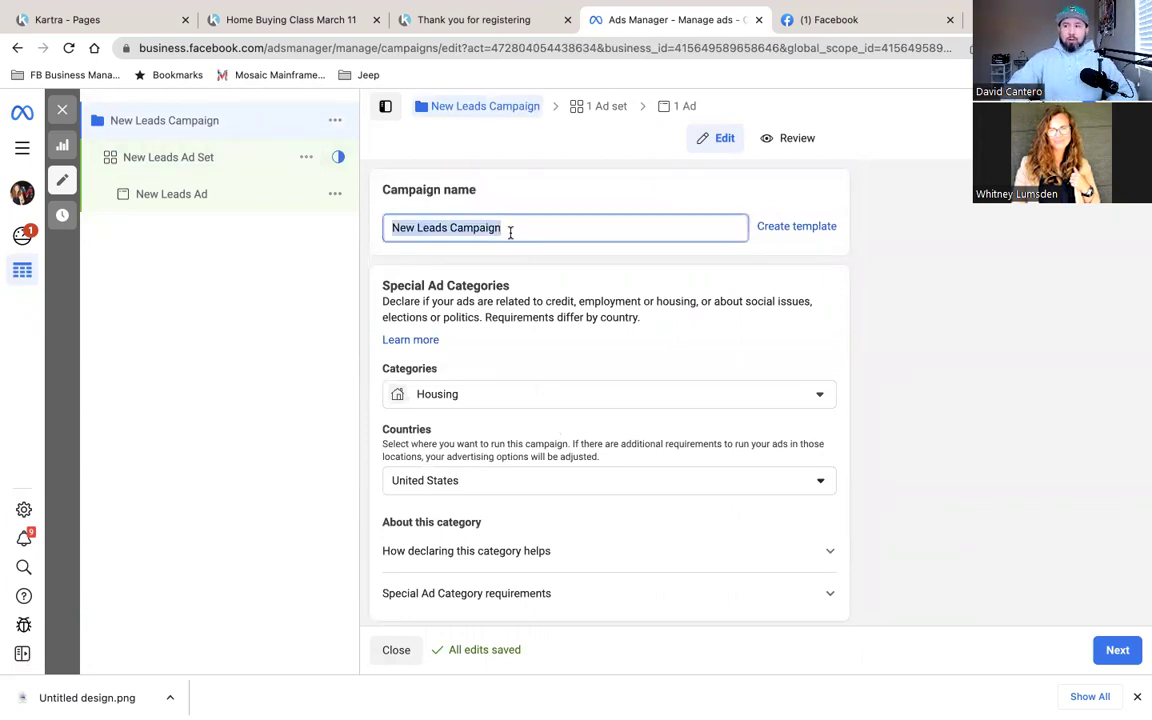
text(HomeB)
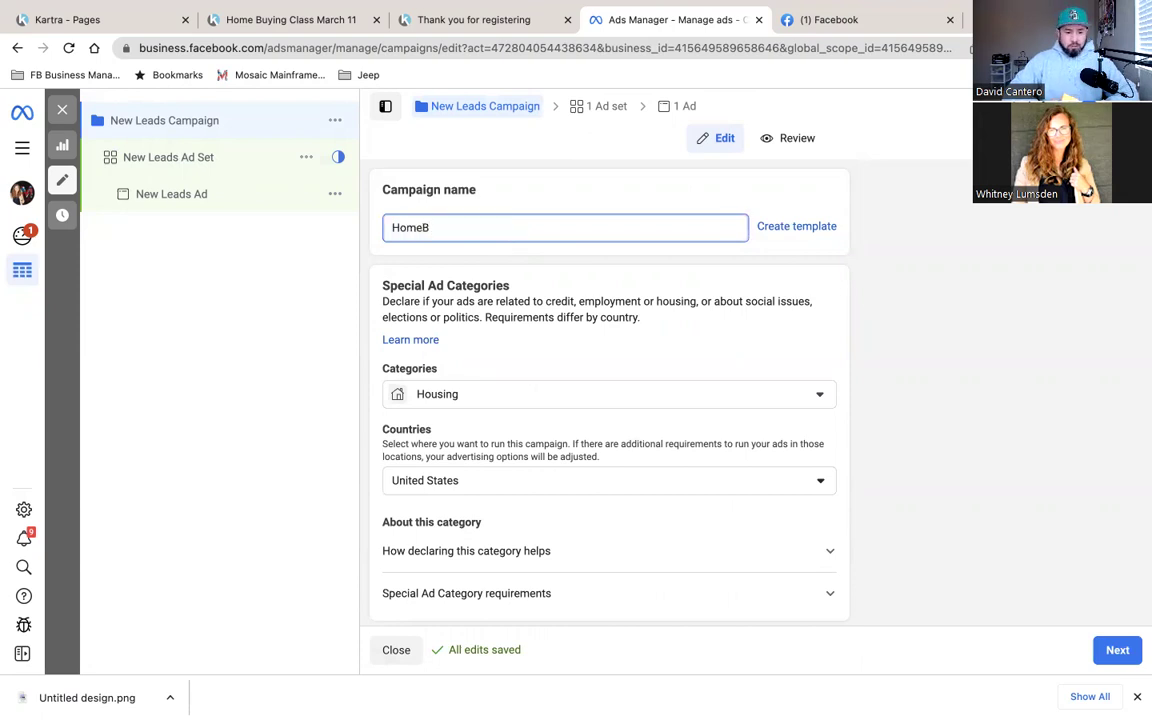
key(BackSpace)
text(Buy)
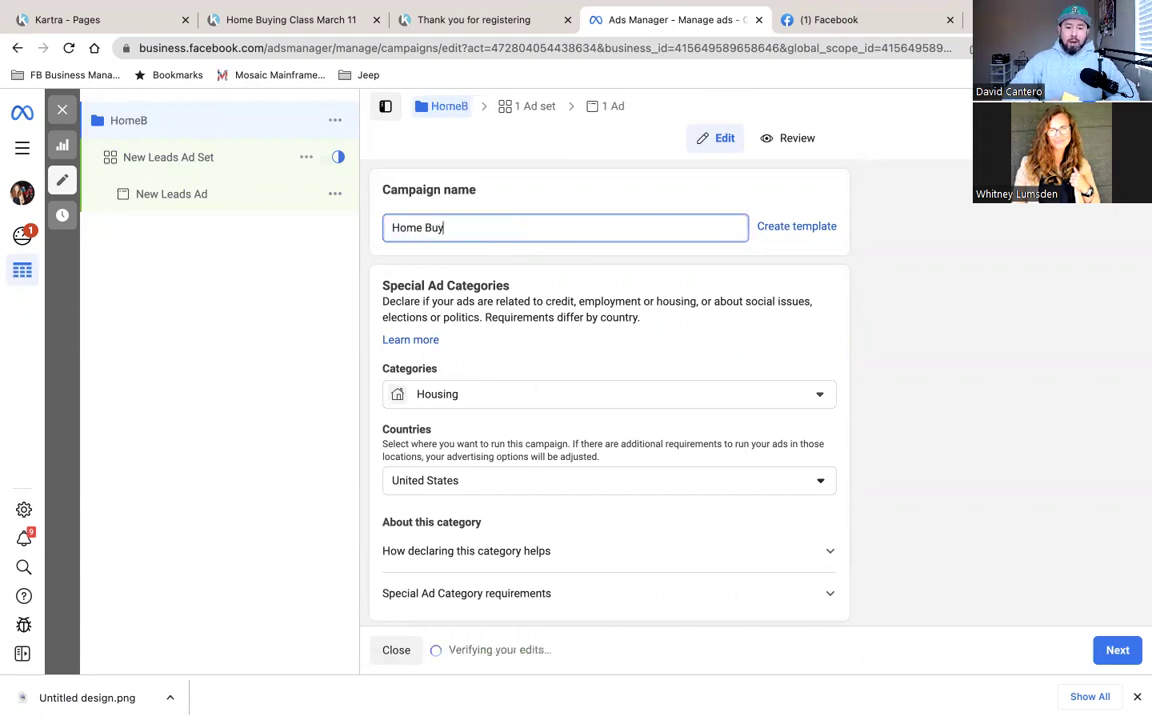
text(ing Class M)
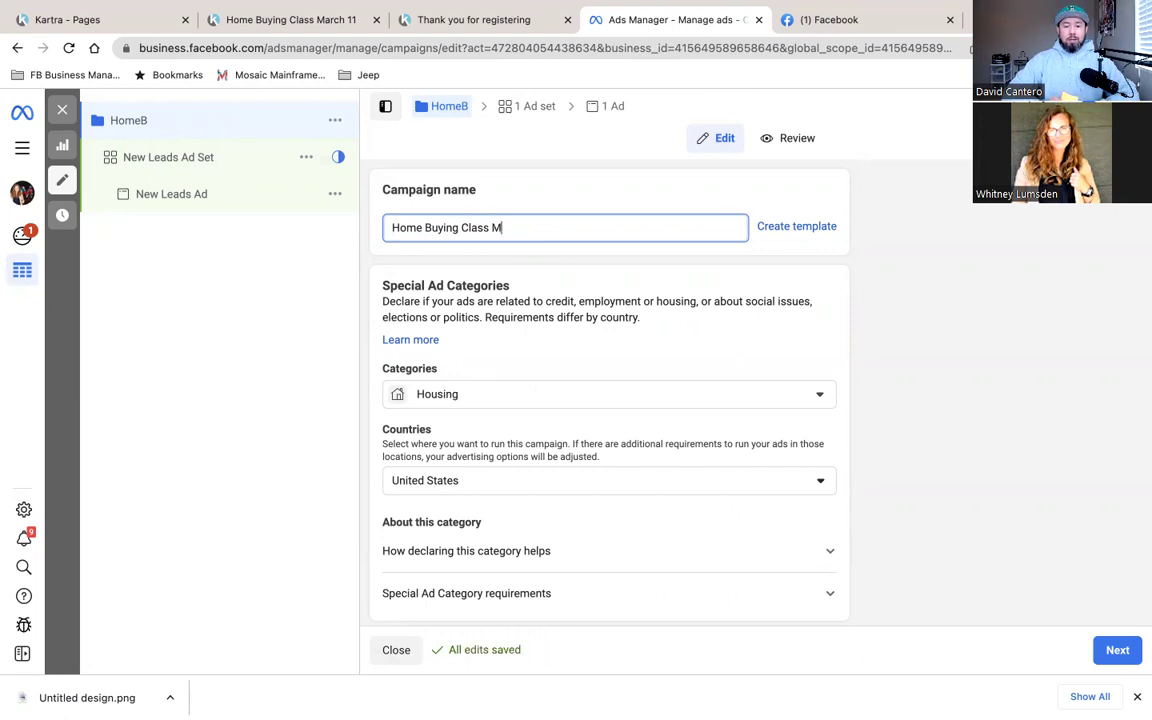
text(arch 11)
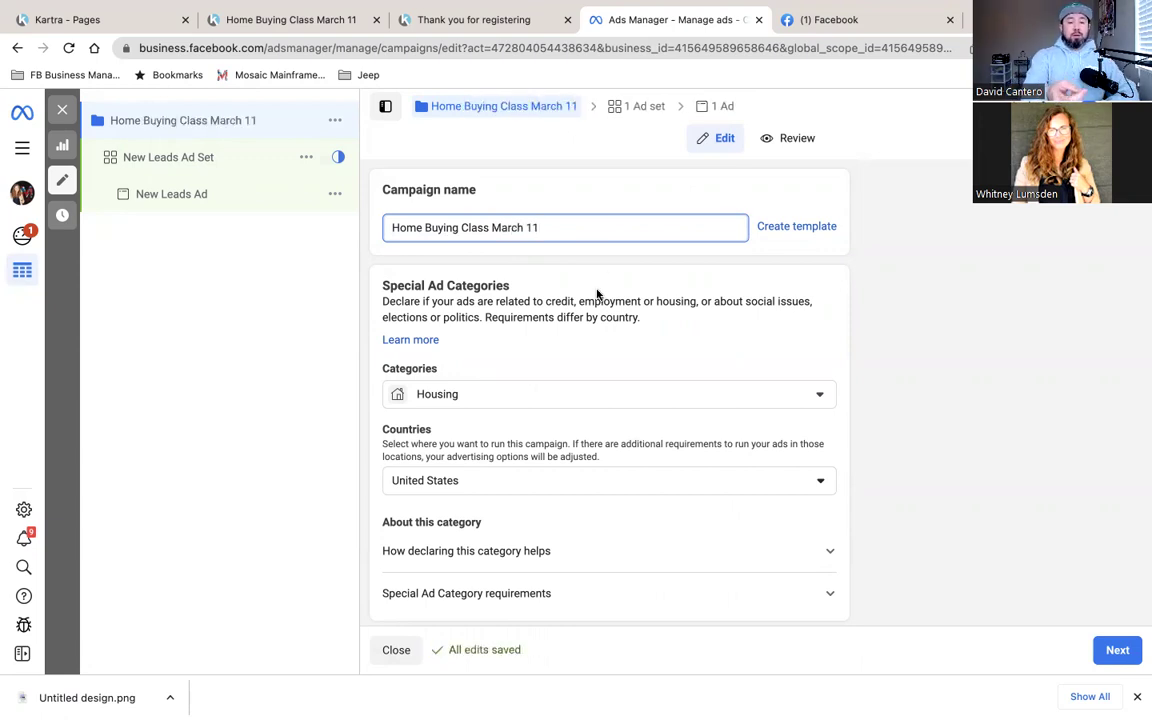
text( (Vi)
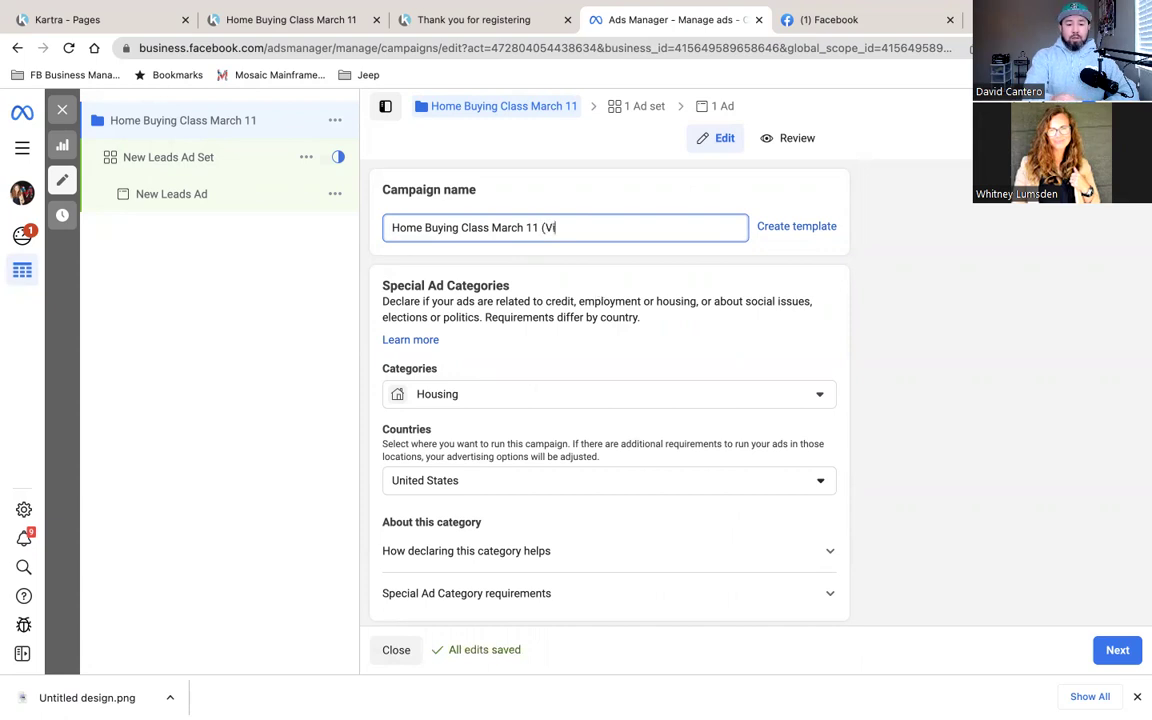
text(deo))
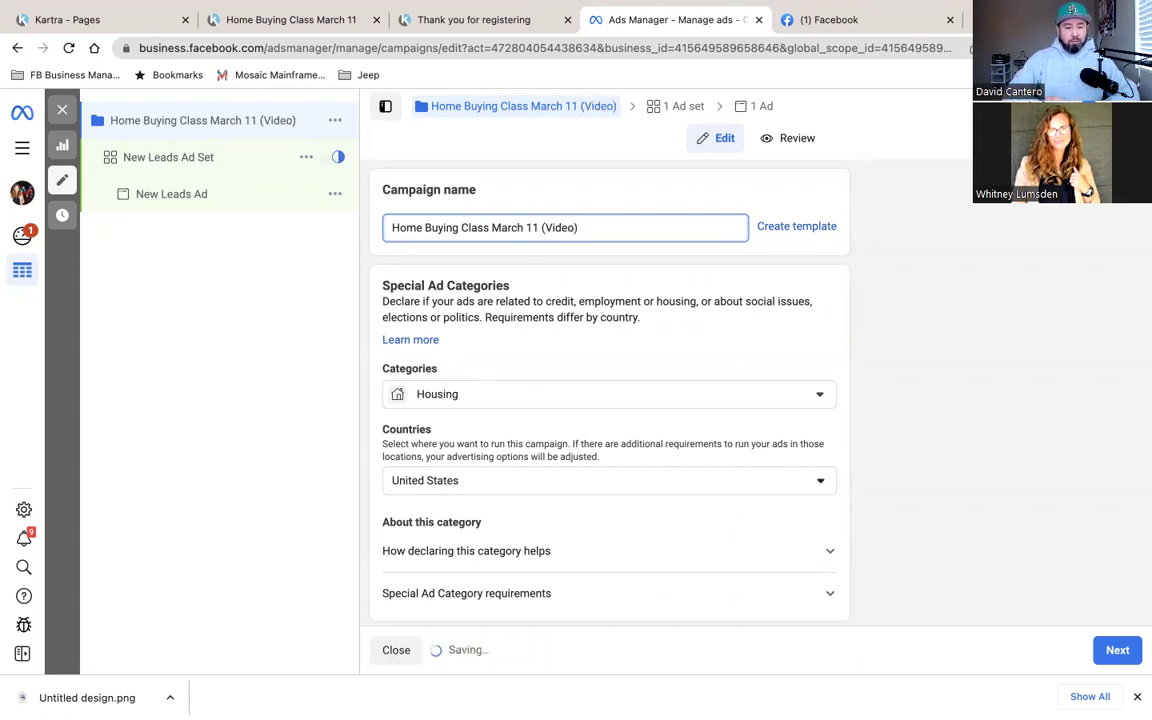
scroll(592, 389, down, 1)
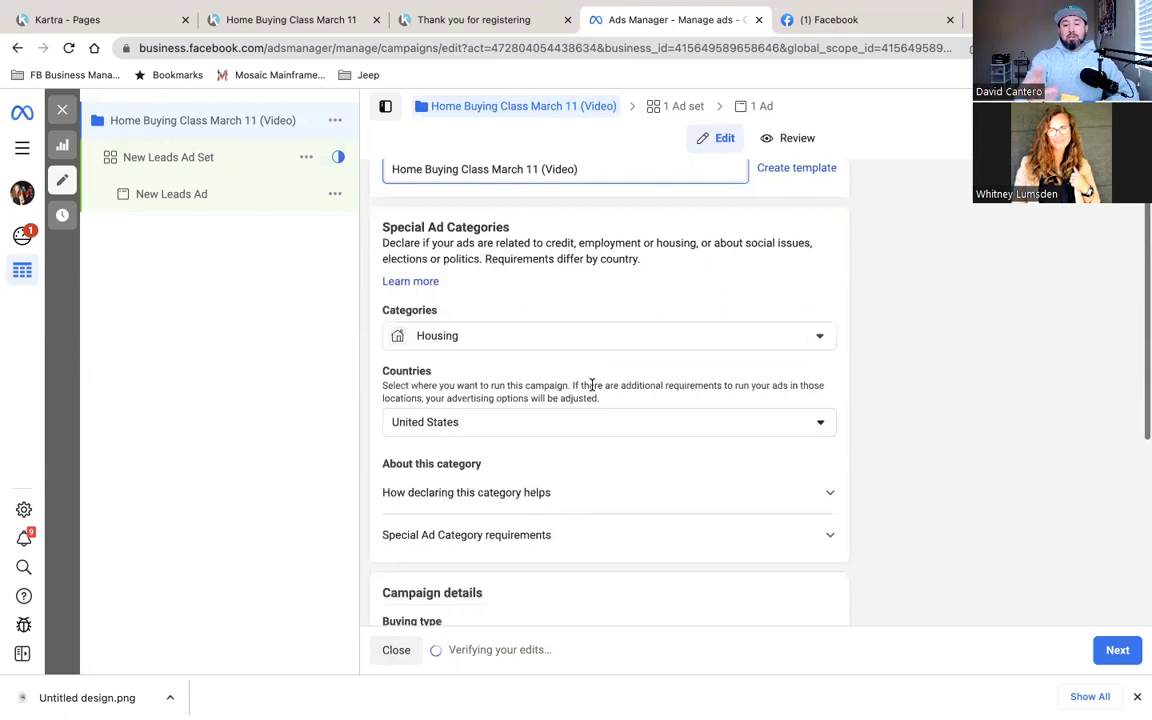
click(573, 170)
text(-Lead)
key(BackSpace)
key(BackSpace)
text(ads)
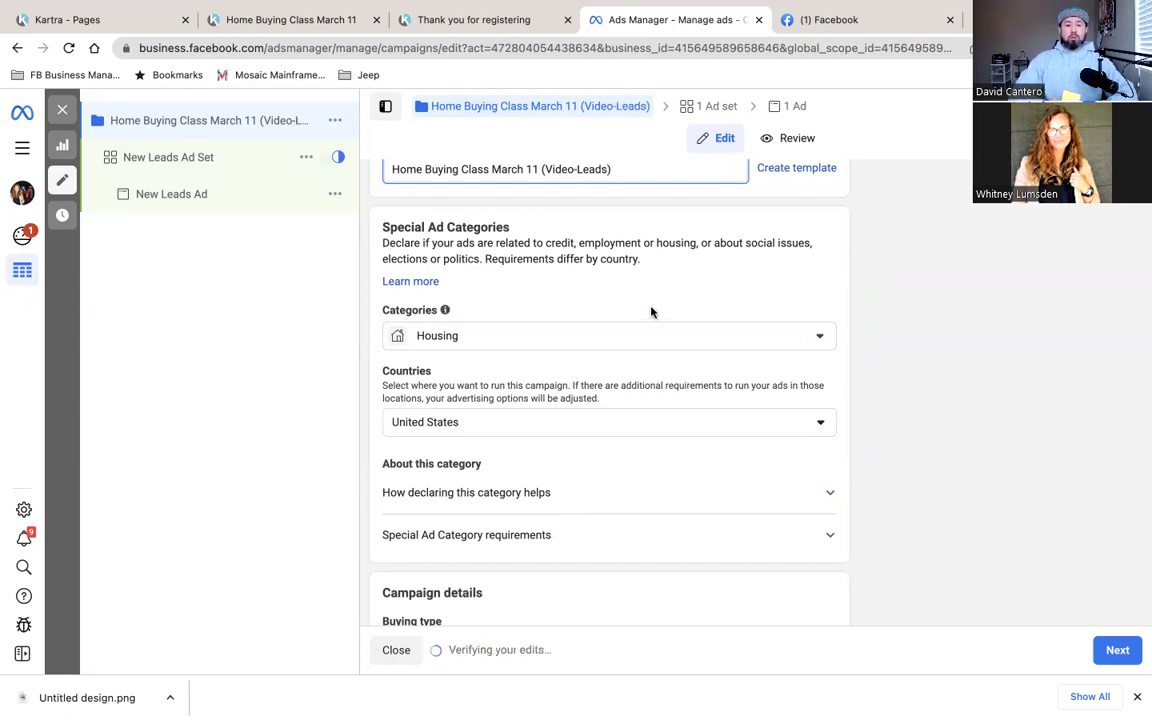
scroll(794, 335, down, 2)
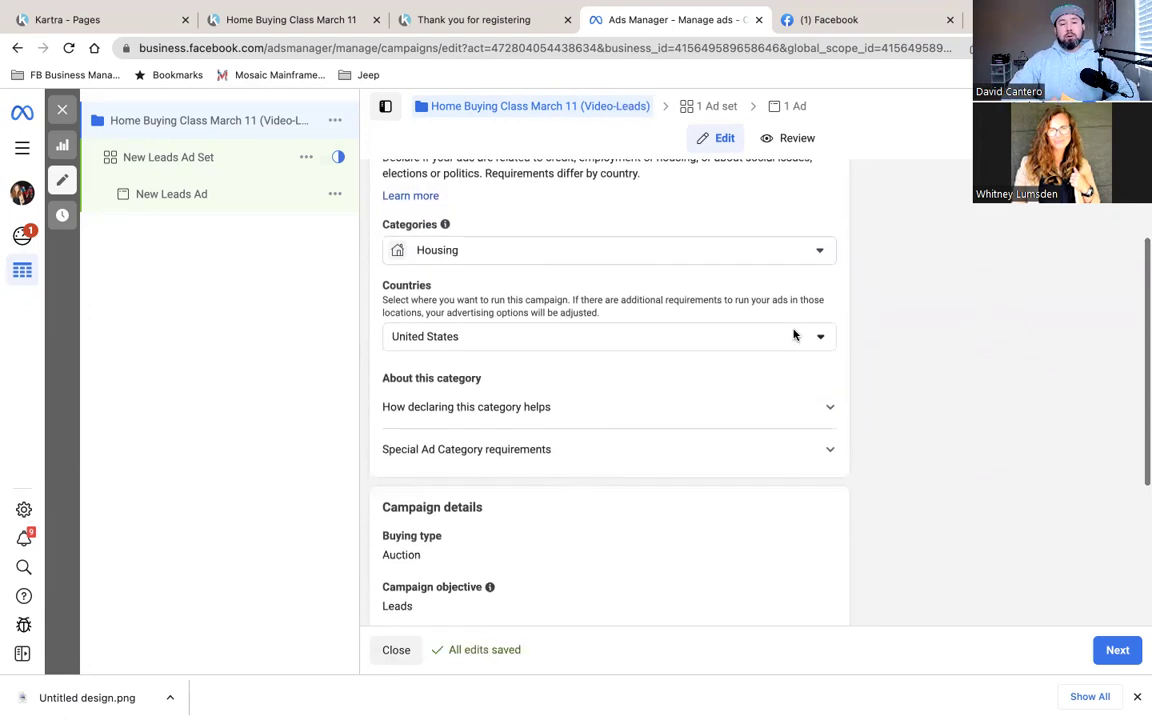
scroll(794, 335, up, 2)
Return to the ad set settings and choose Lead as the conversion event.
click(1115, 651)
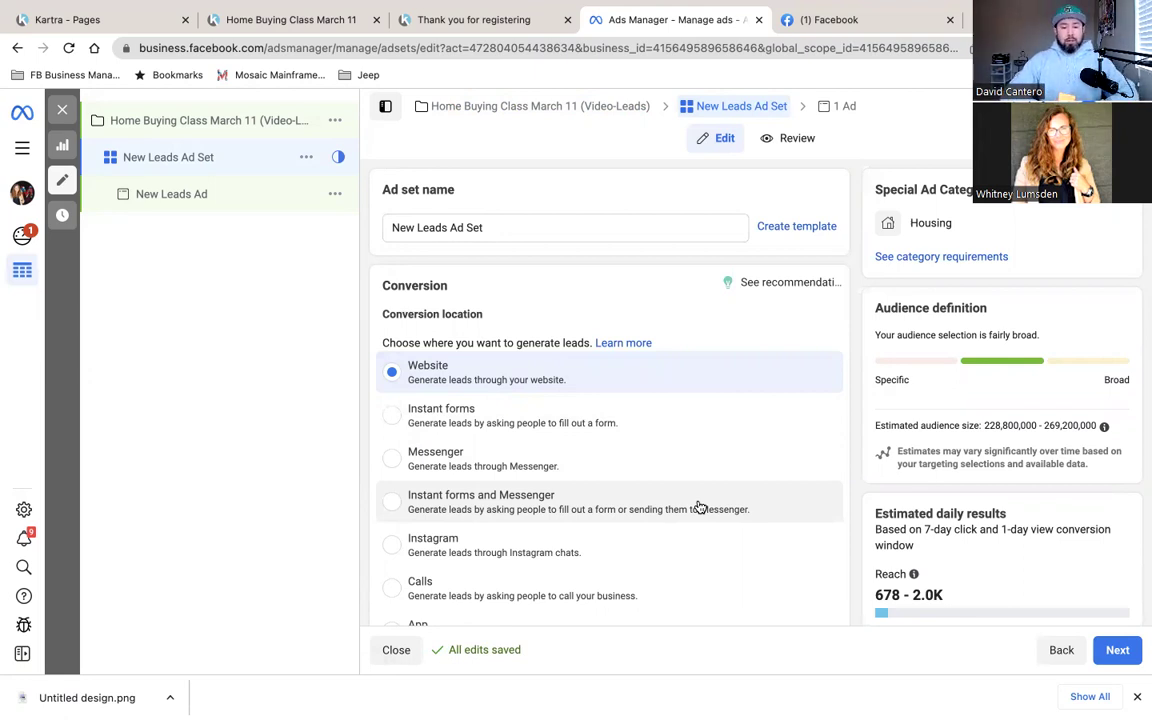
click(504, 226)
triple_click(504, 226)
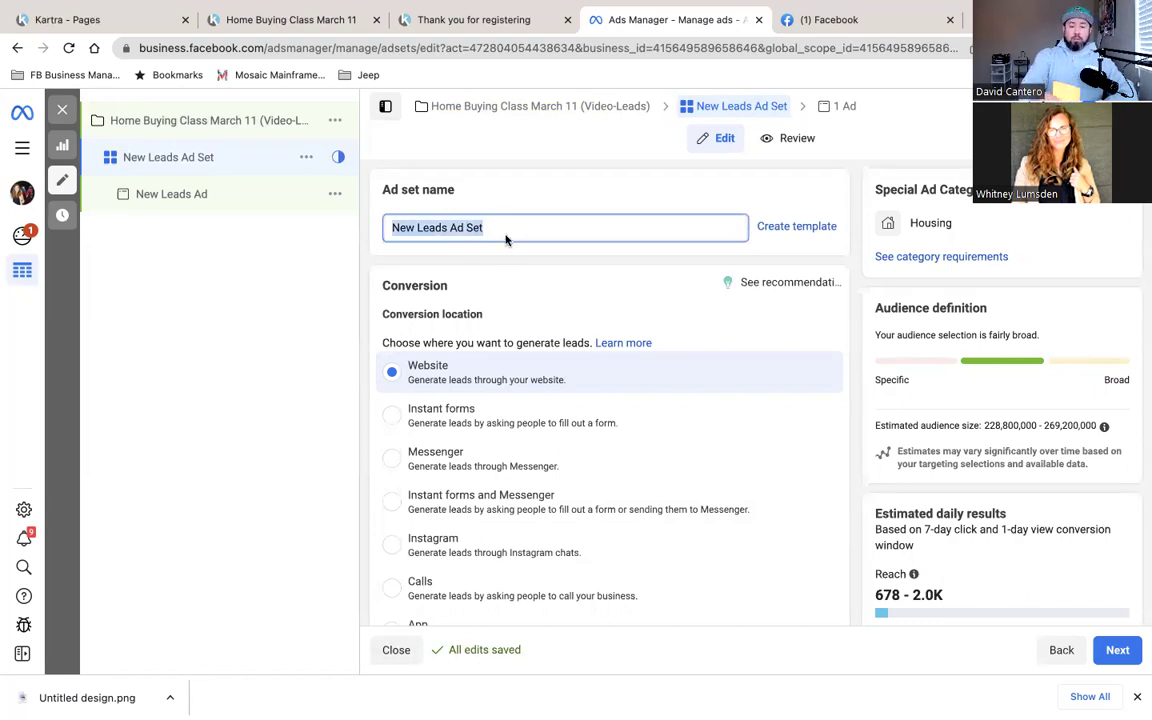
scroll(512, 451, down, 2)
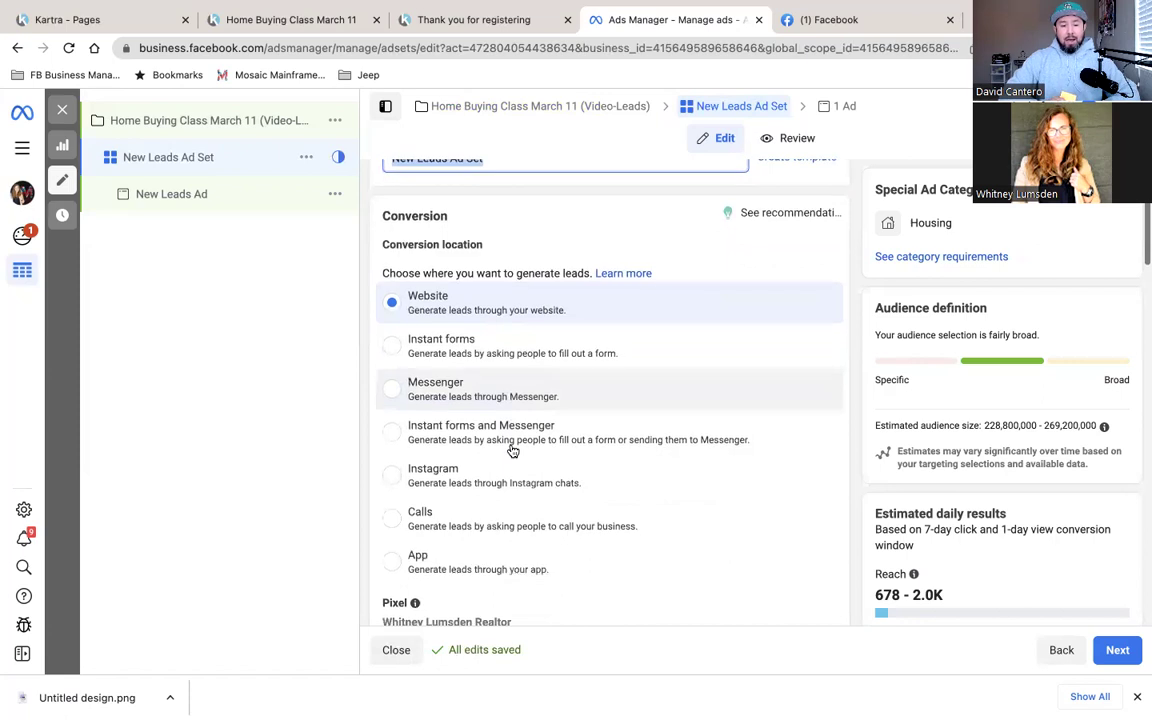
scroll(512, 451, down, 5)
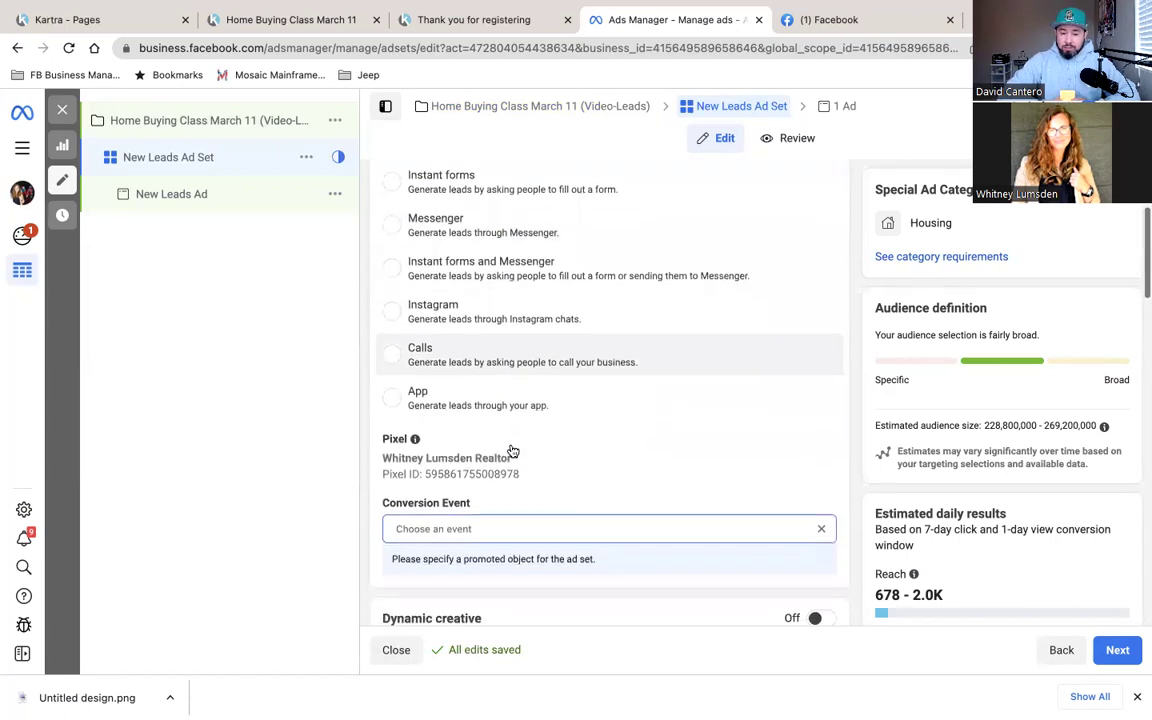
scroll(512, 451, down, 5)
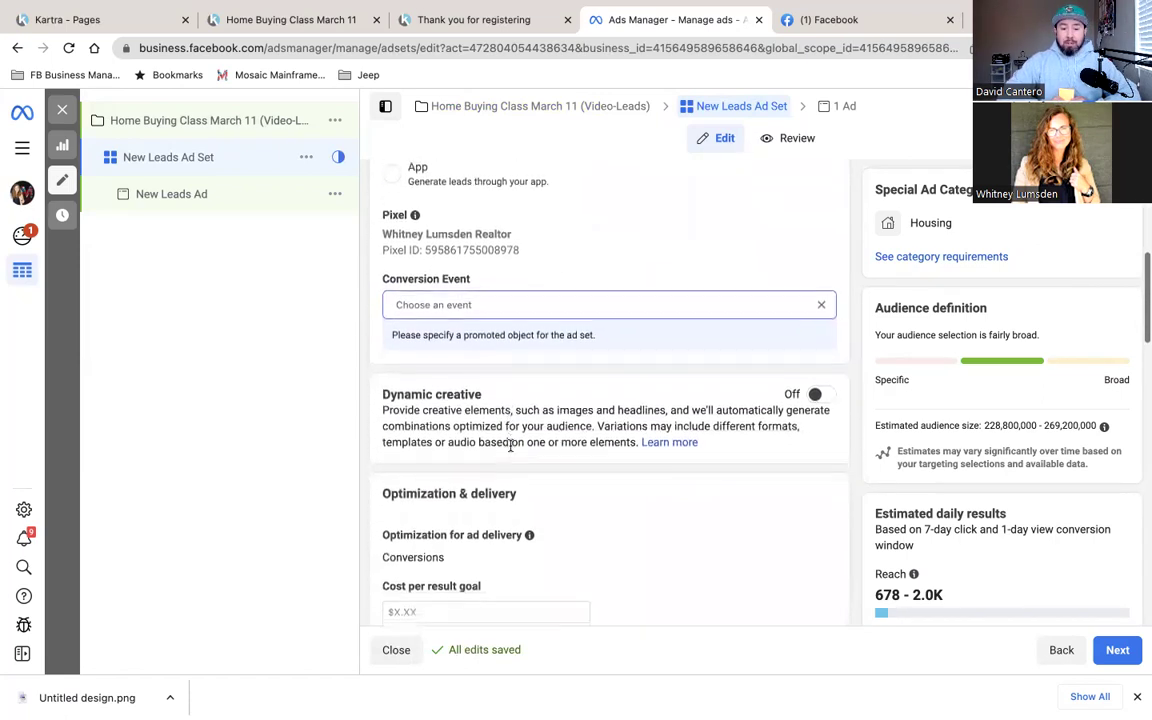
click(570, 291)
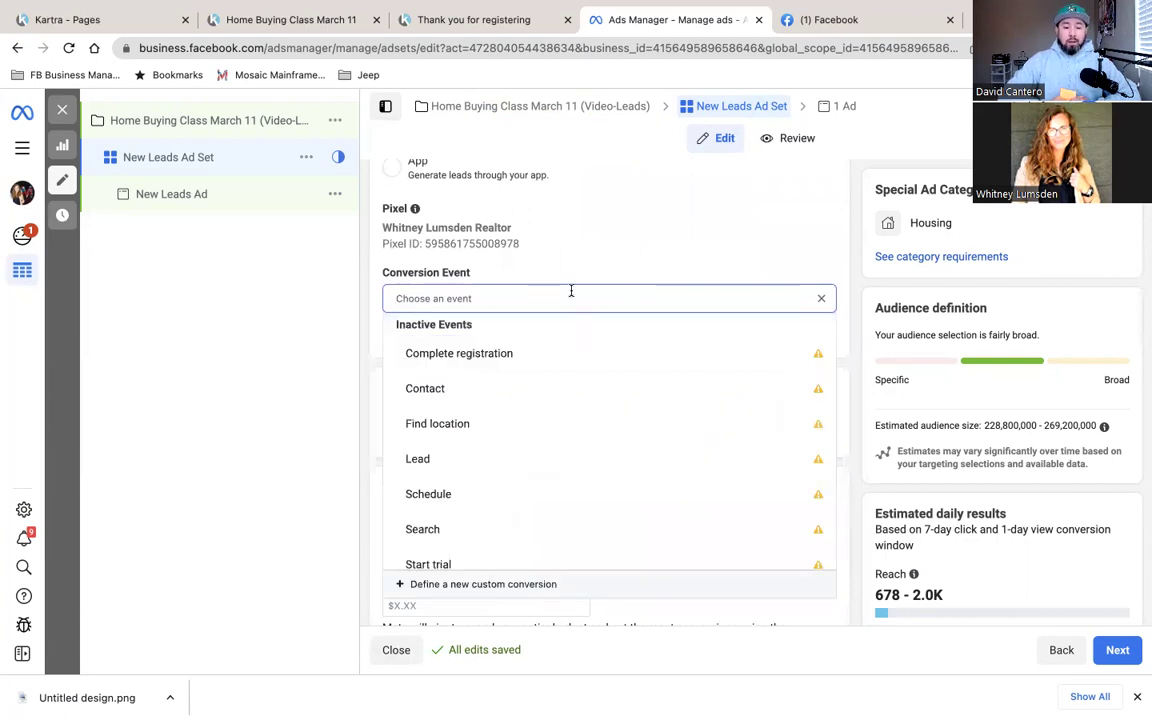
click(416, 460)
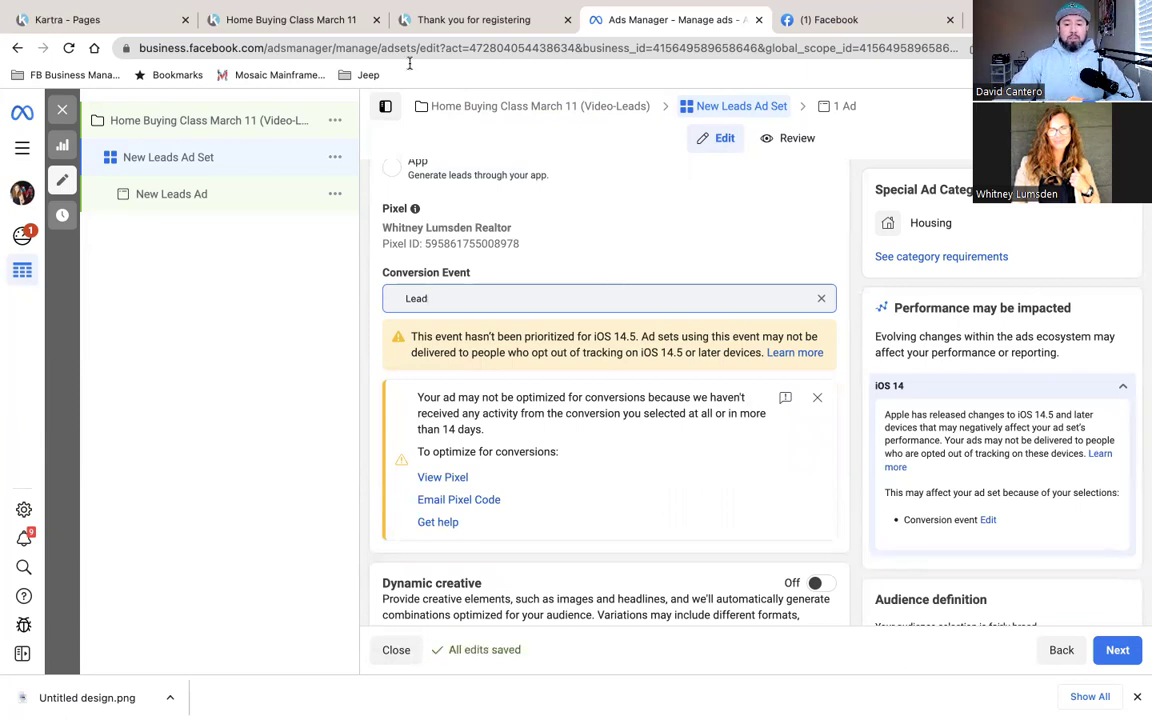
Reload the thank-you page and check which pixel events fire there with Meta Pixel Helper.
click(412, 21)
click(68, 48)
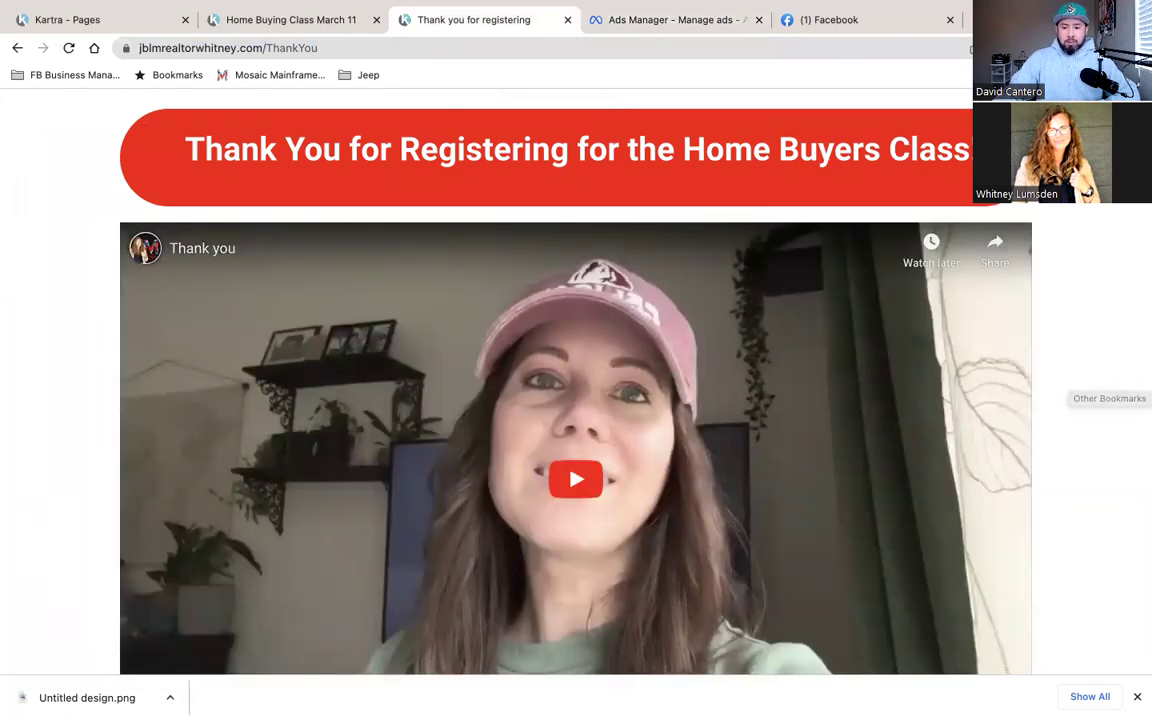
click(1025, 48)
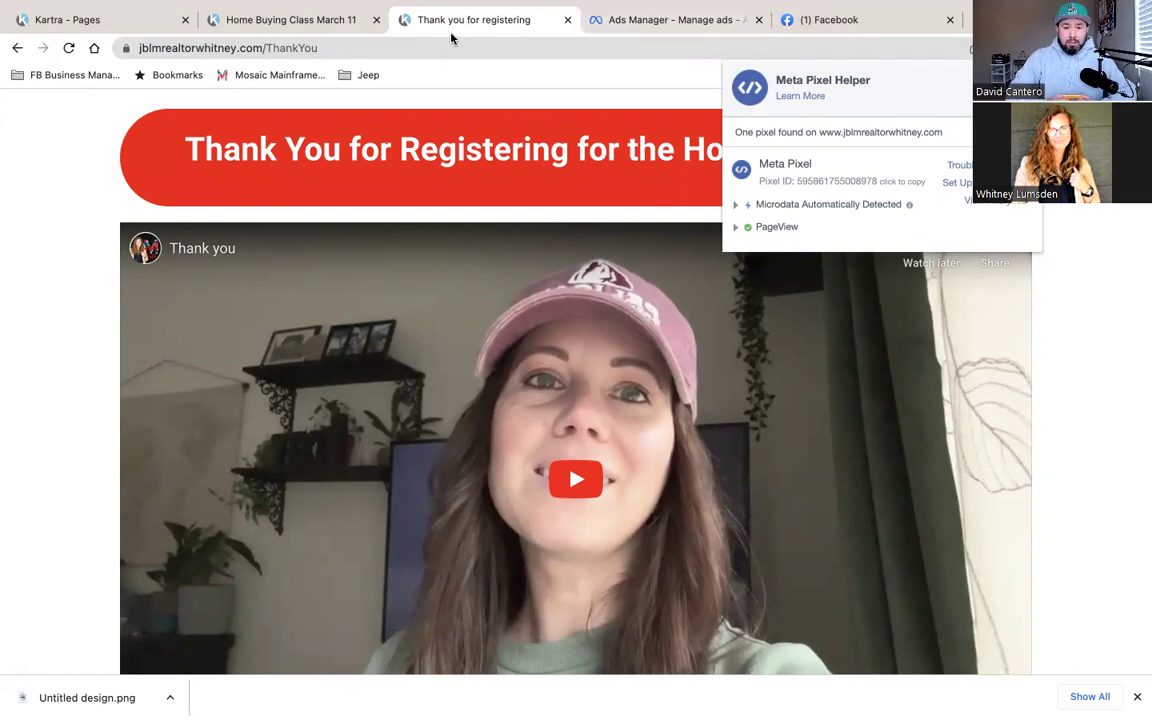
mouse_move(285, 15)
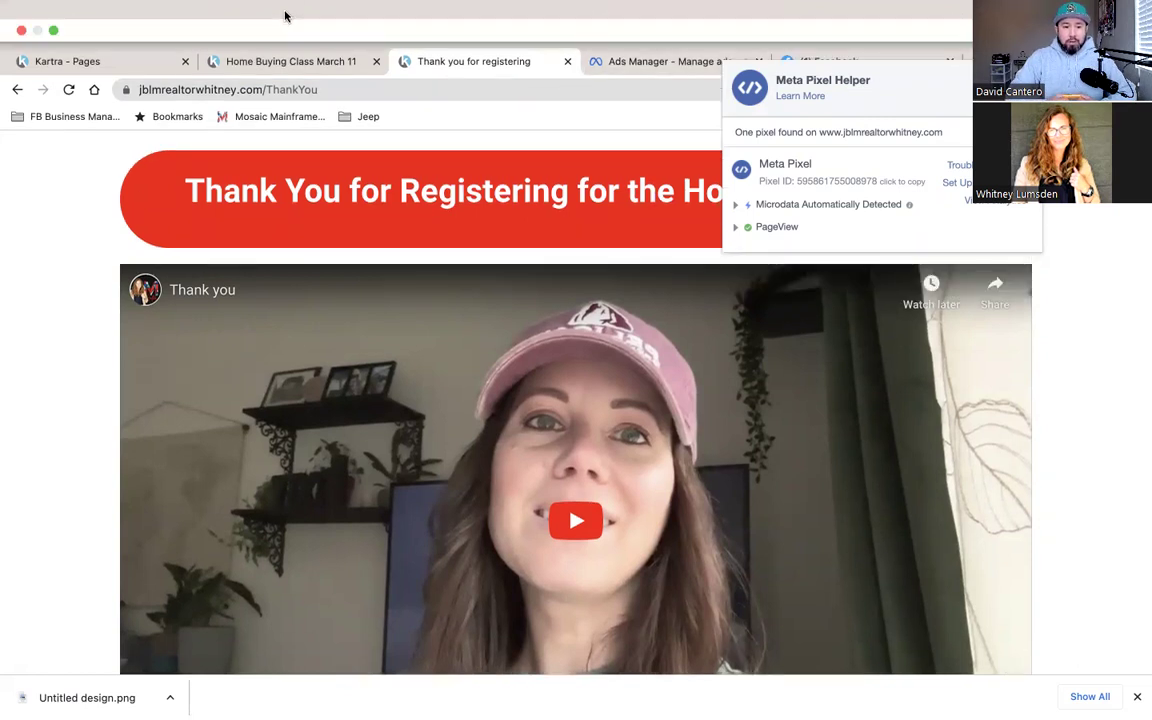
Return to the ad set in Ads Manager and review its optimization, delivery and cost per result goal settings.
click(646, 64)
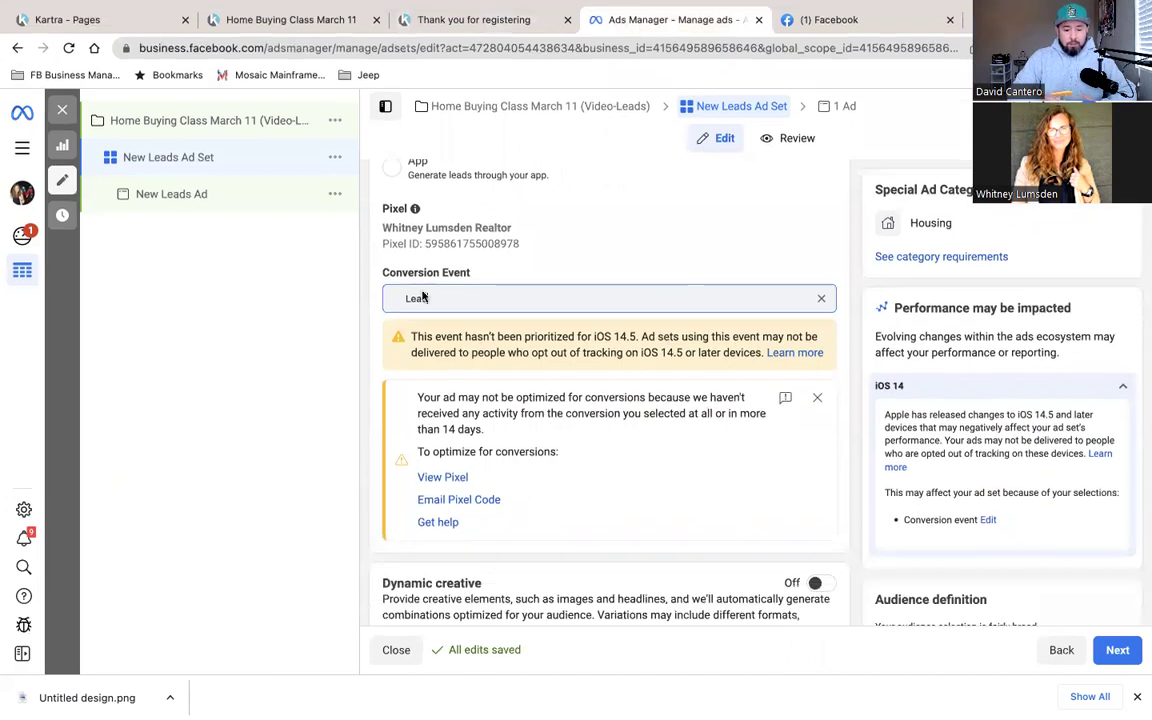
scroll(817, 450, down, 3)
scroll(817, 452, down, 3)
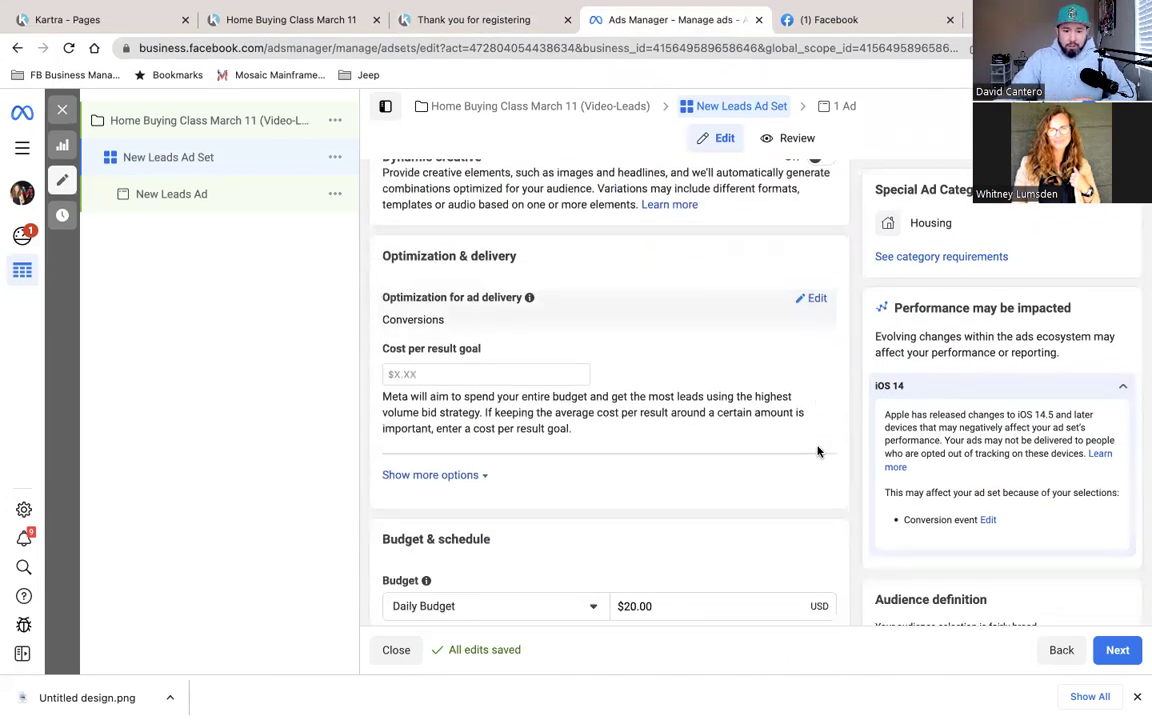
click(458, 377)
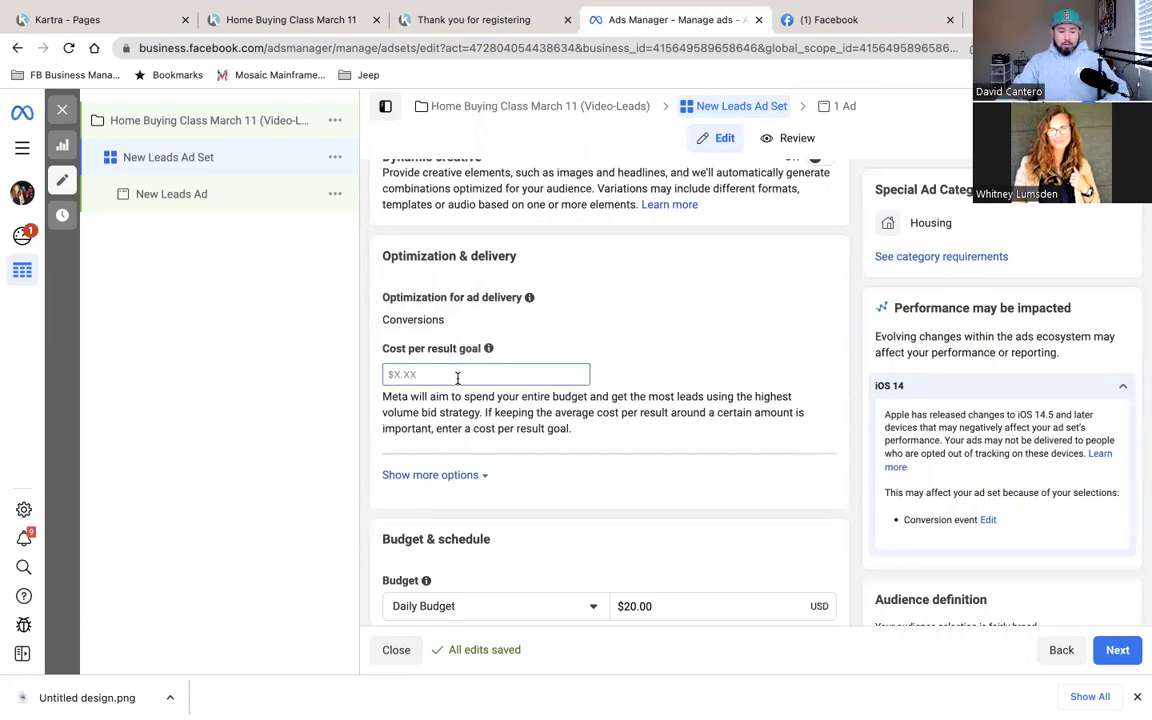
scroll(458, 377, down, 4)
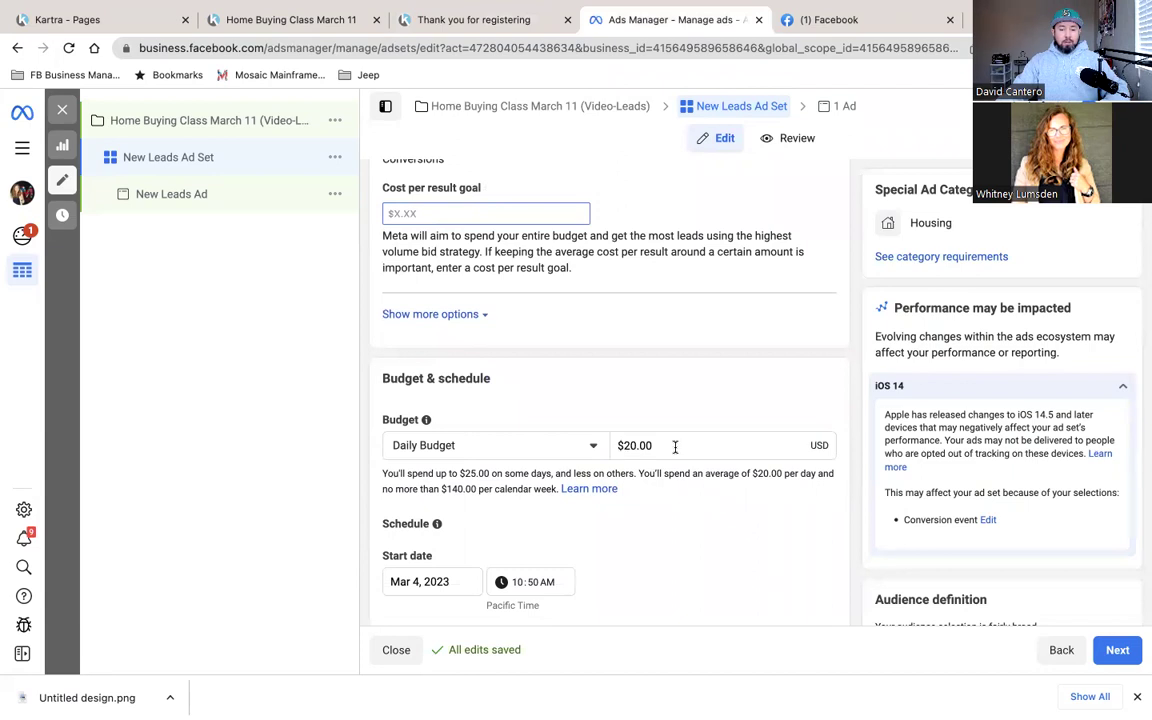
Set the ad set's daily budget to $10.00.
scroll(675, 447, down, 2)
click(630, 367)
key(BackSpace)
text(1)
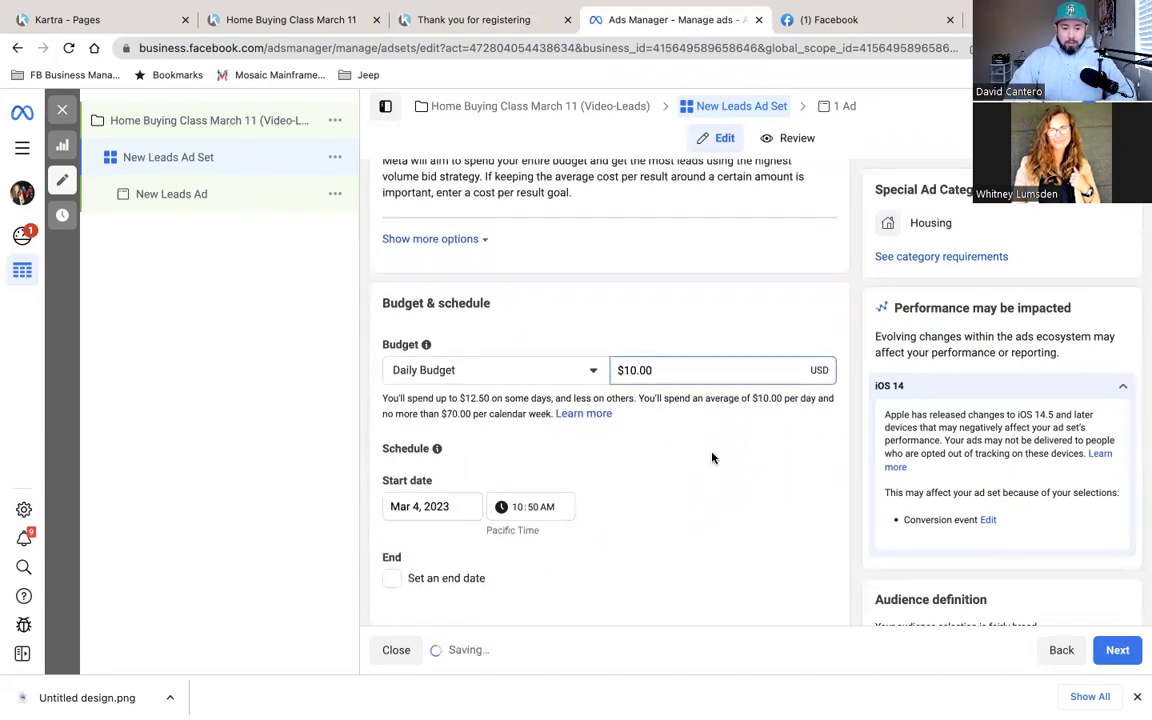
Give the ad set an end date of March 11, 2023 at 10:00 AM.
scroll(712, 458, down, 2)
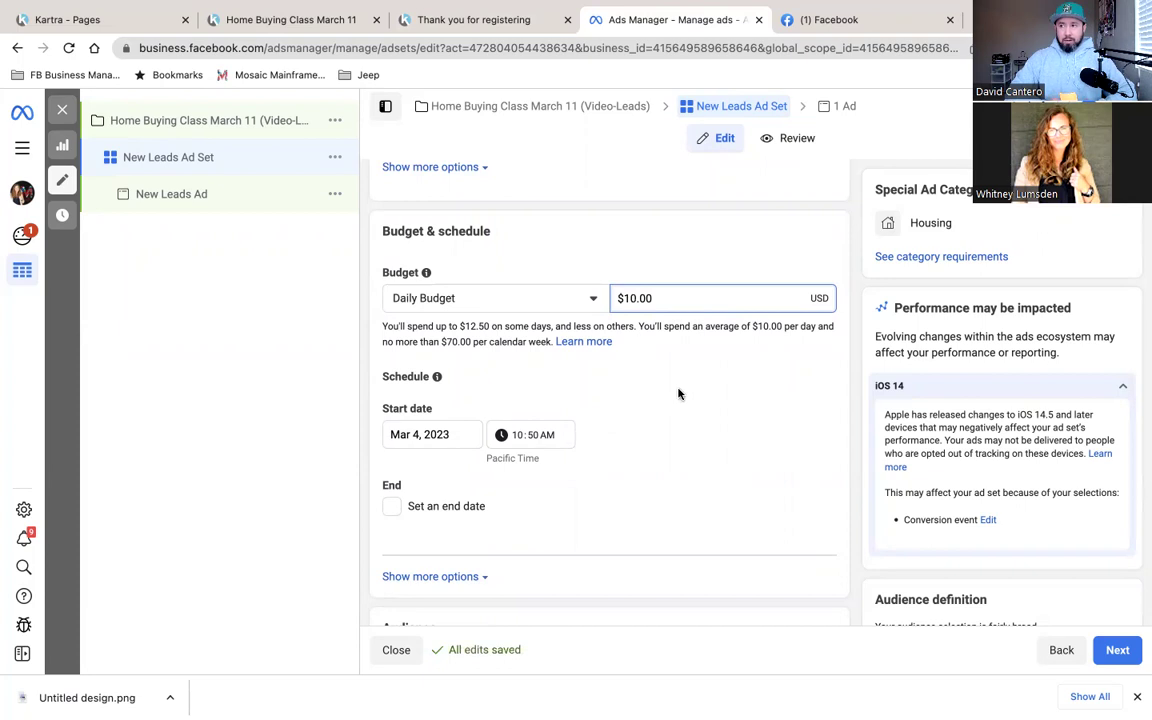
click(395, 507)
click(452, 544)
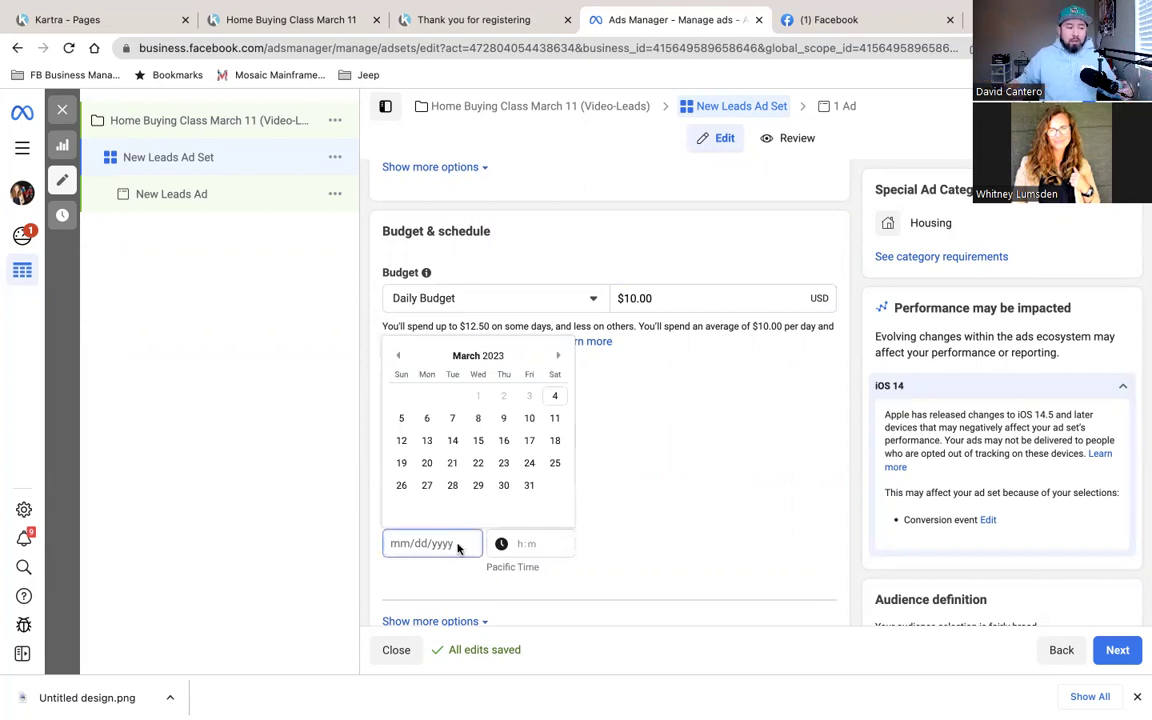
click(555, 420)
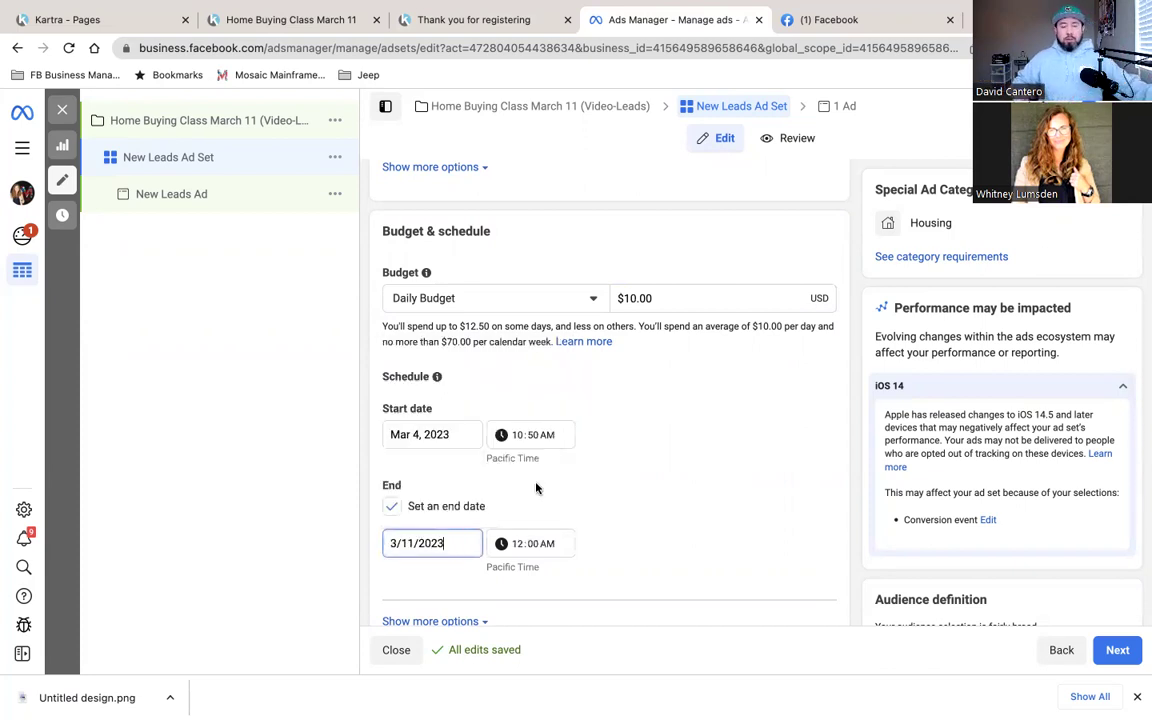
click(540, 544)
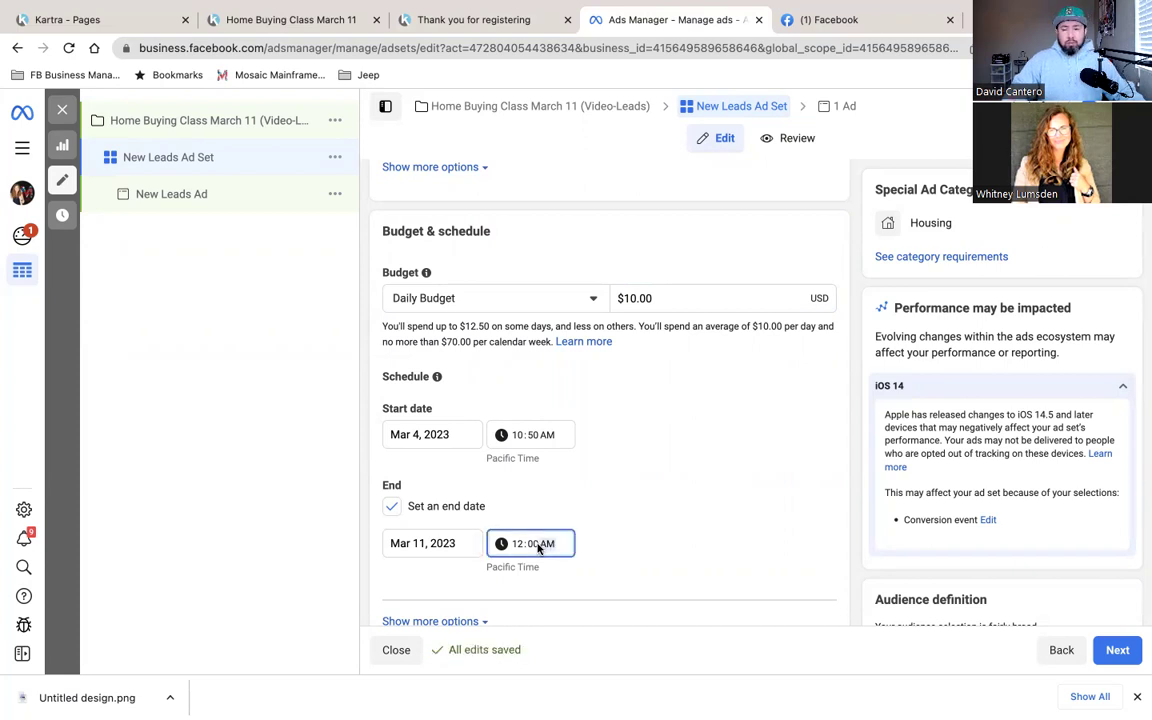
text(10)
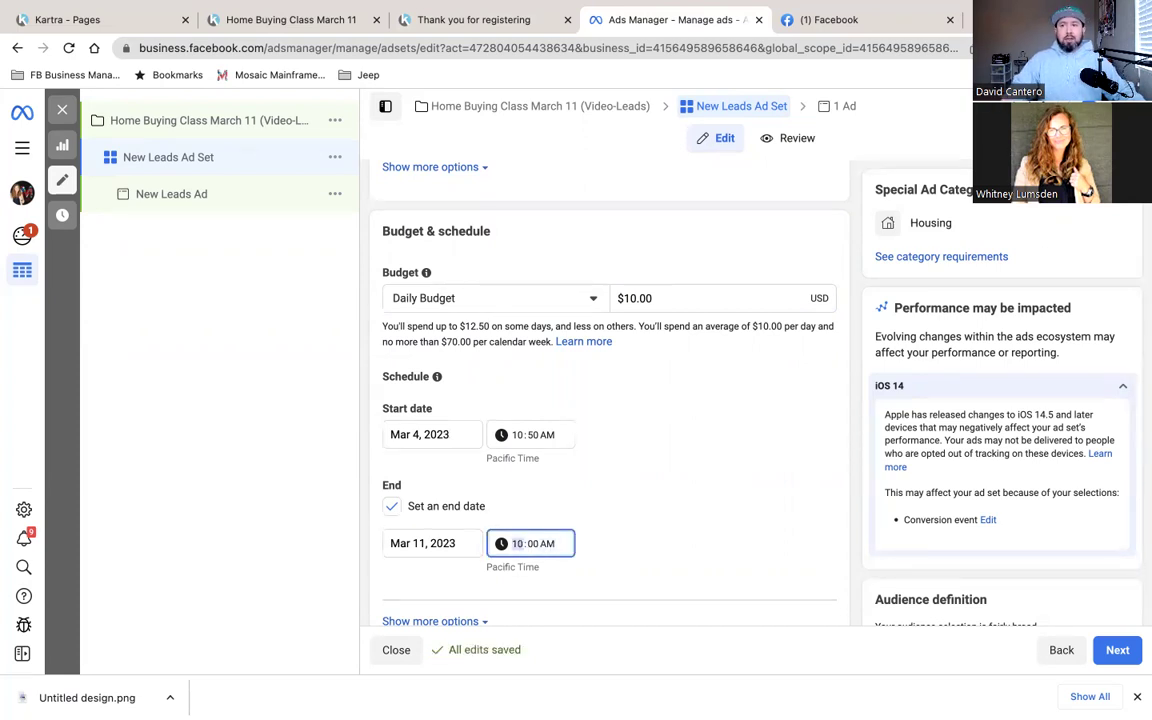
click(659, 516)
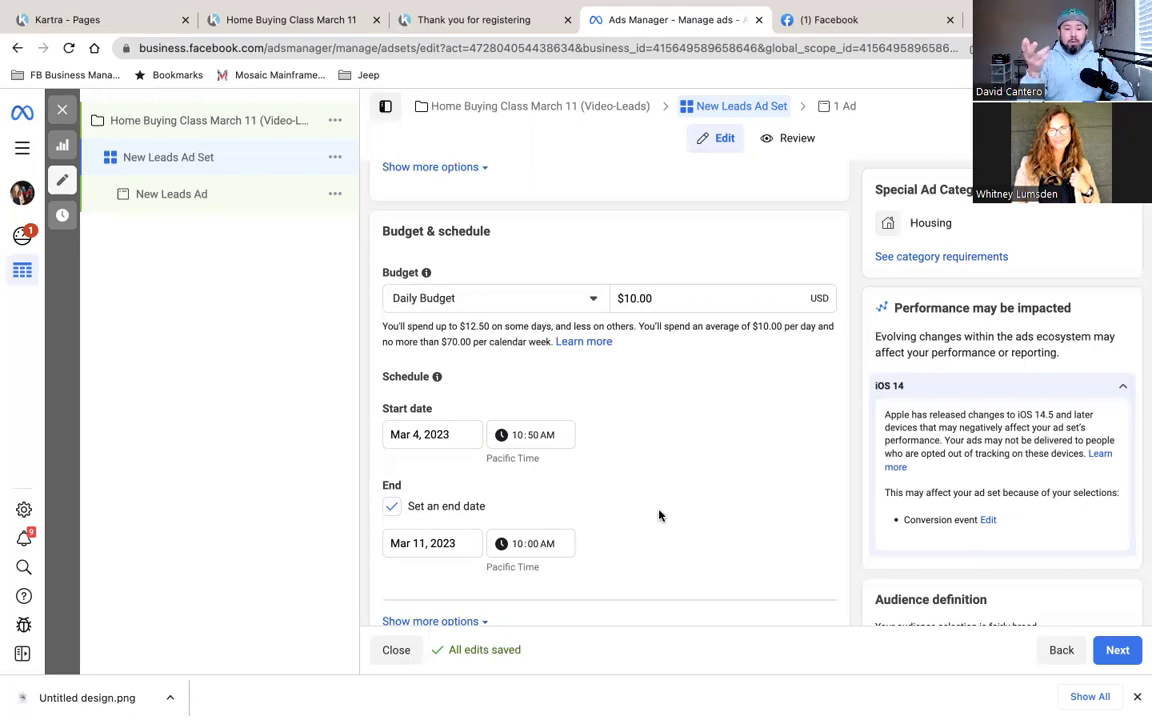
Change the ad set's start time to 6:50 PM on March 4, 2023.
scroll(659, 516, down, 3)
scroll(659, 516, up, 4)
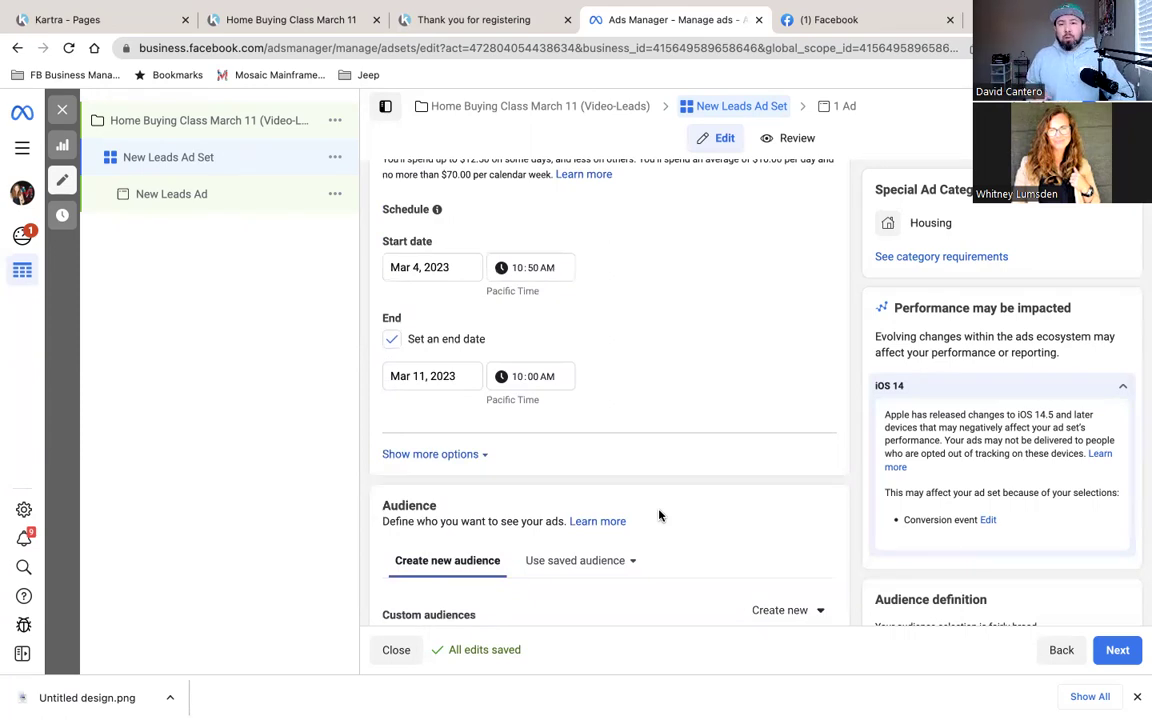
scroll(659, 516, up, 1)
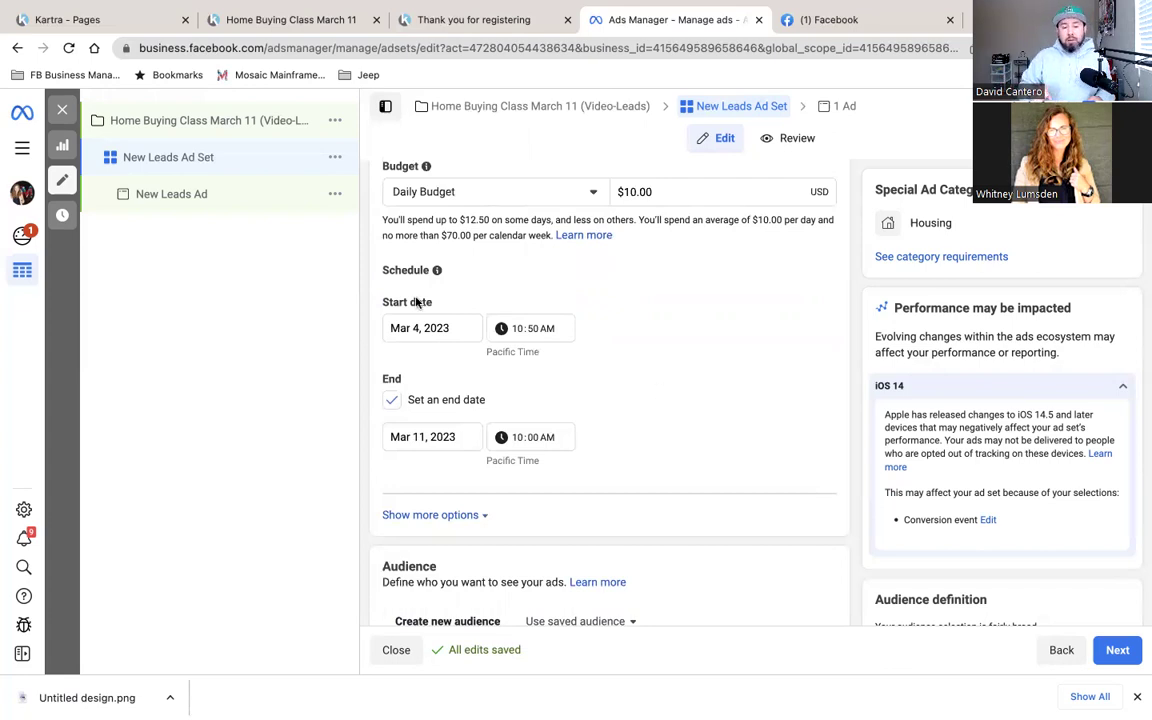
click(420, 328)
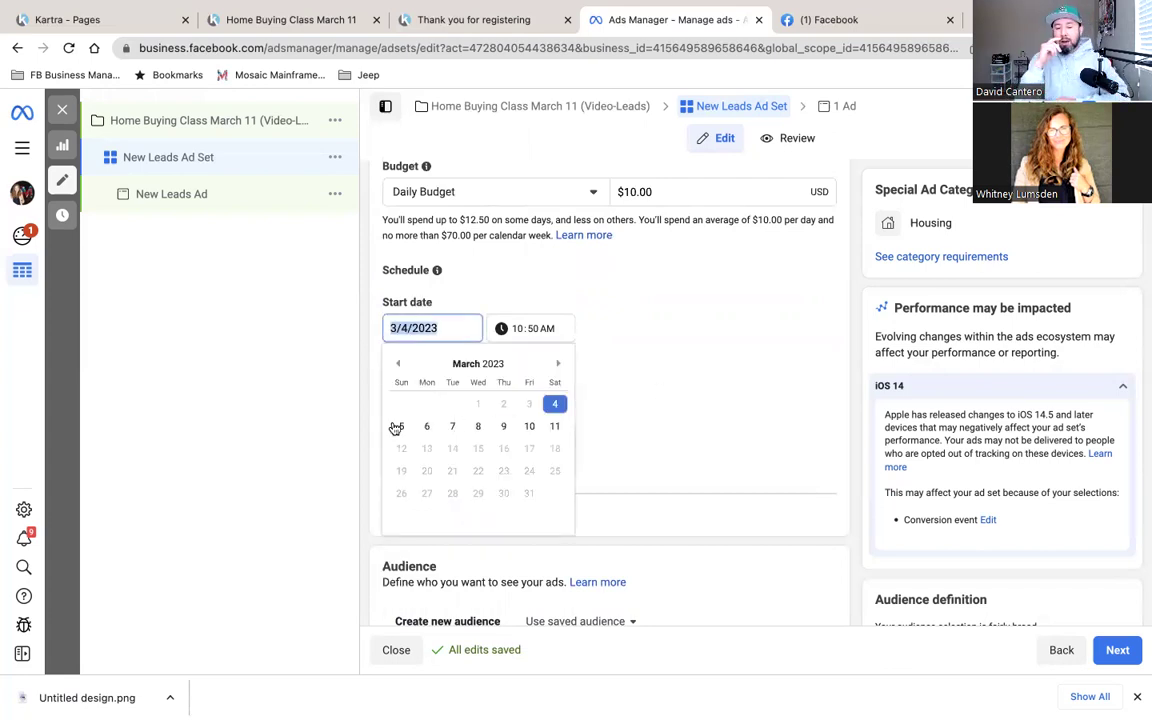
click(532, 328)
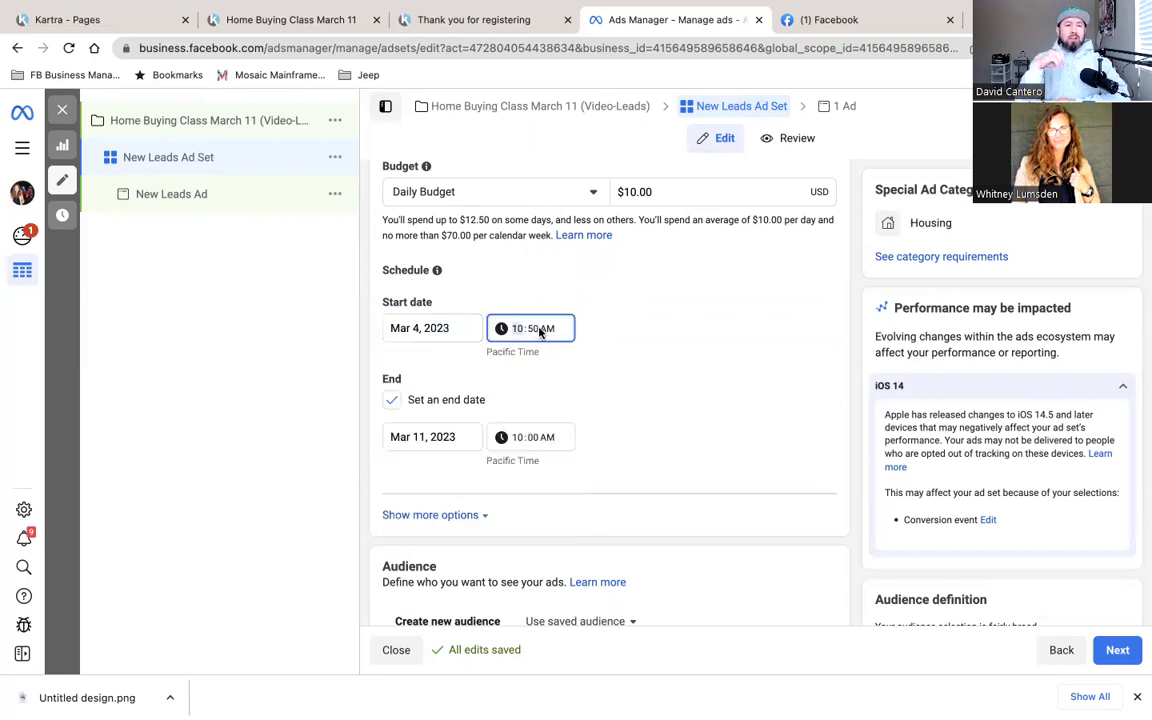
click(519, 331)
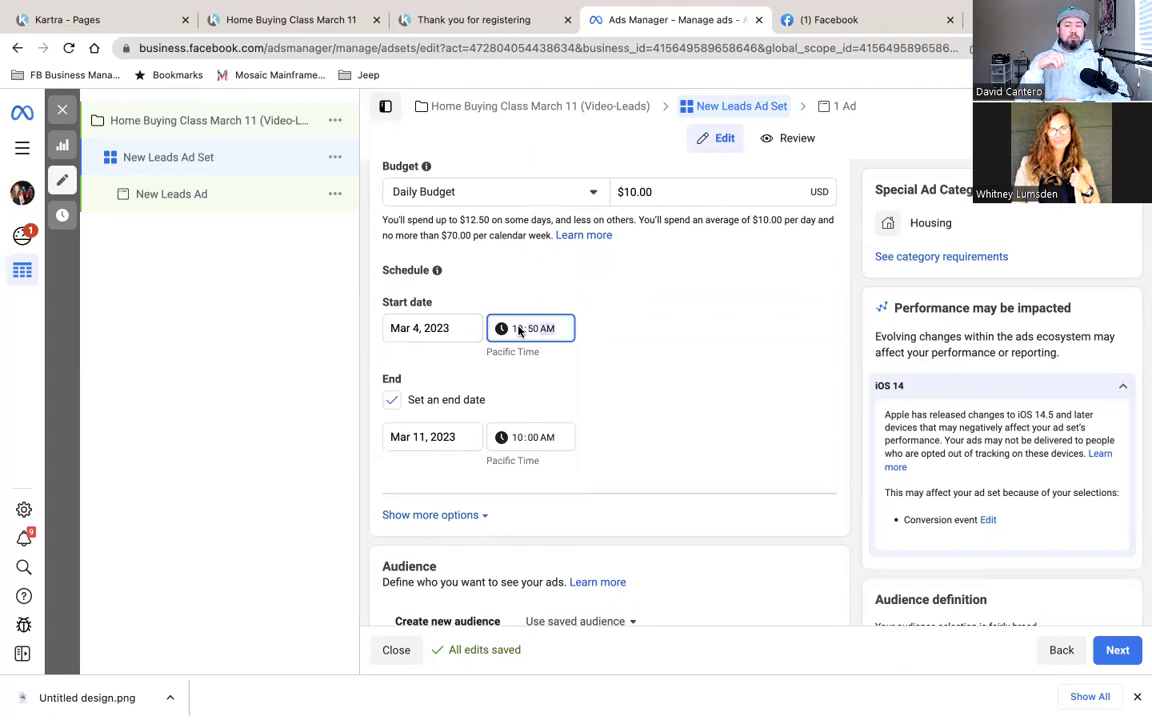
click(529, 329)
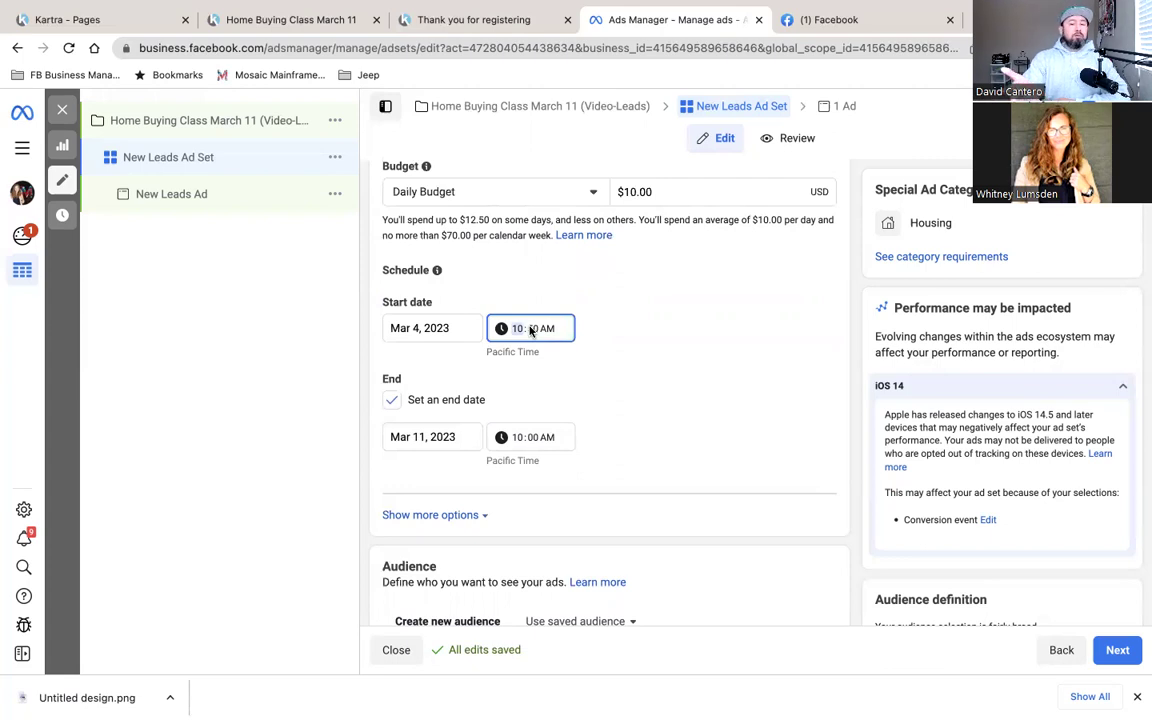
text(6)
click(555, 328)
click(553, 331)
key(p)
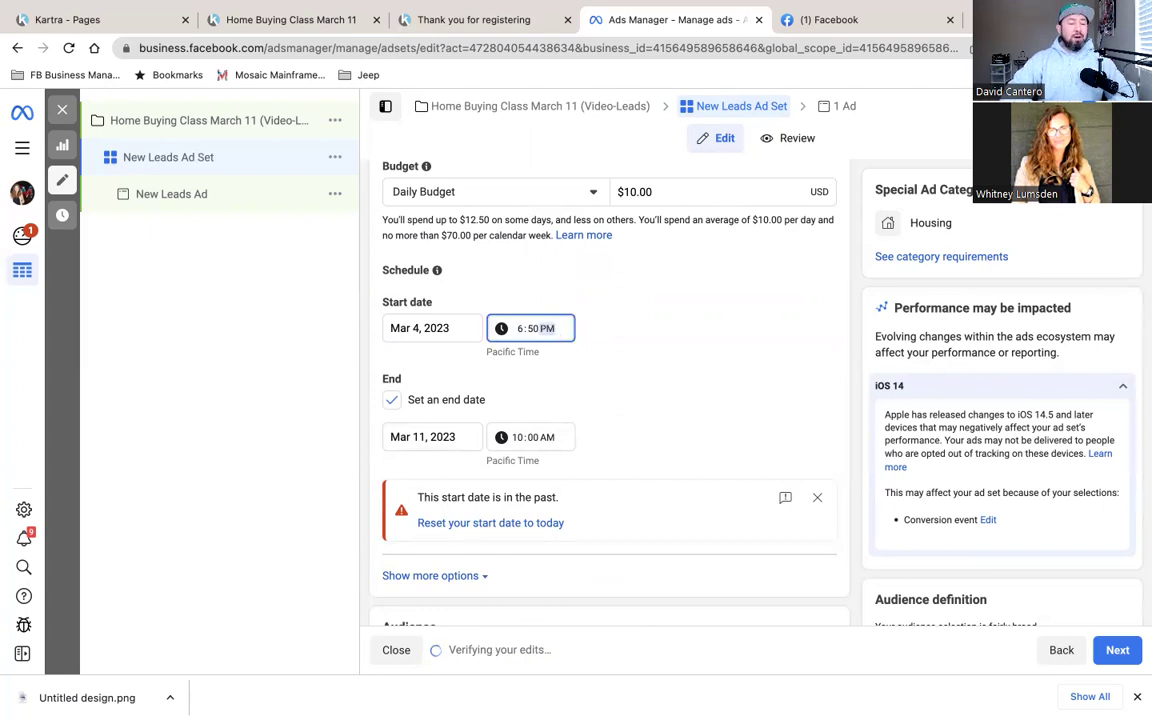
click(597, 352)
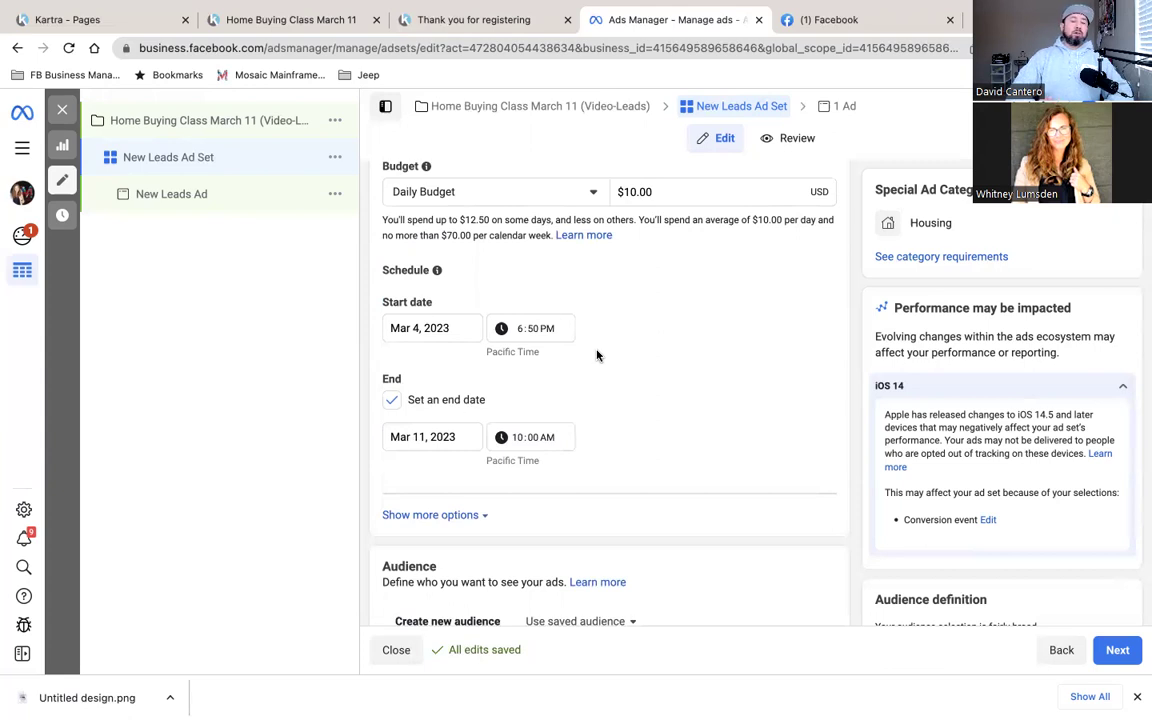
Reschedule the ad set to start on March 5, 2023 at 6:00 AM.
click(462, 327)
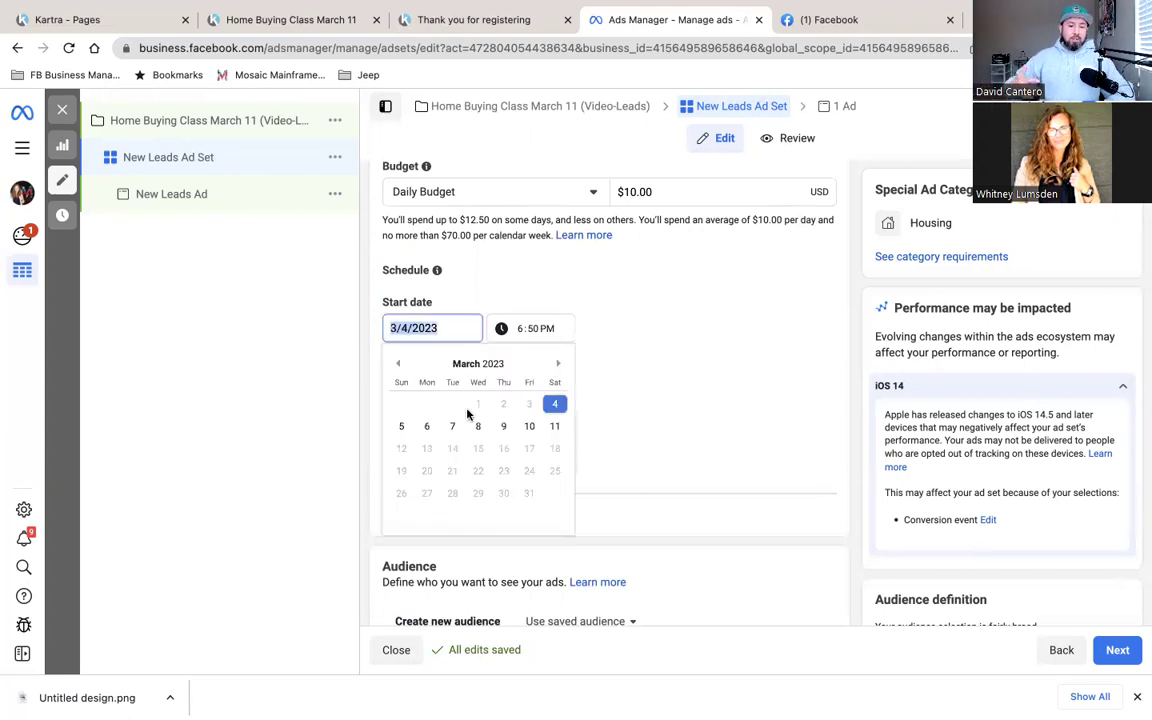
click(401, 426)
click(524, 328)
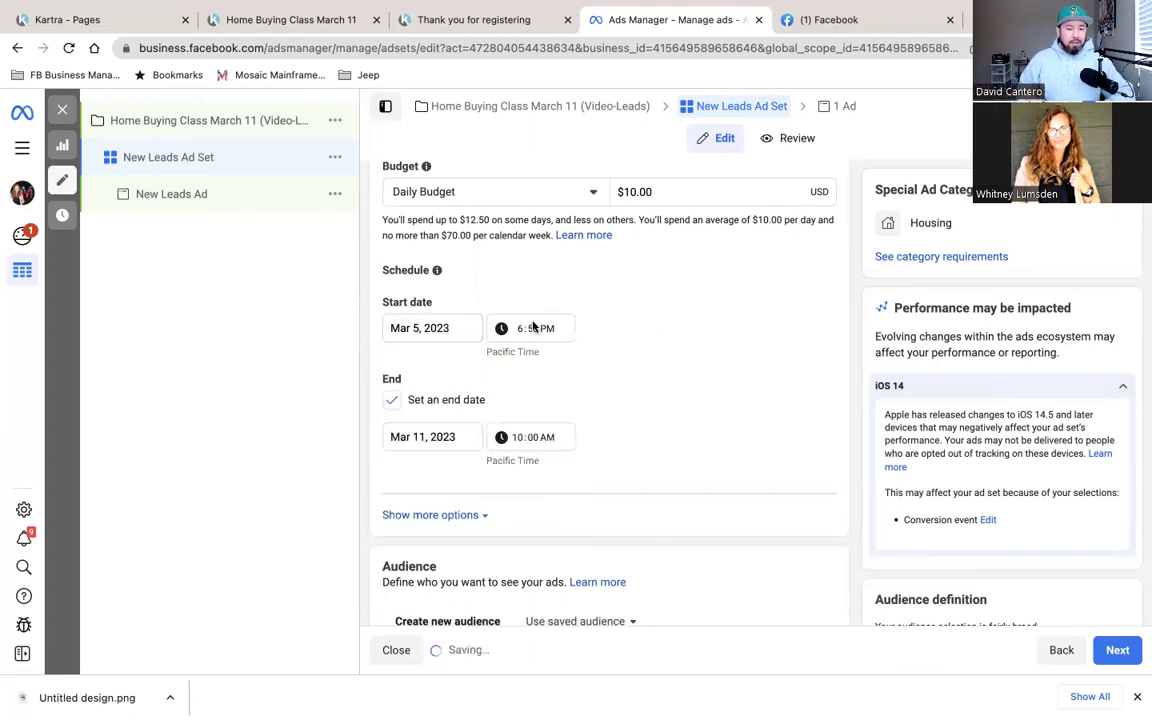
click(545, 328)
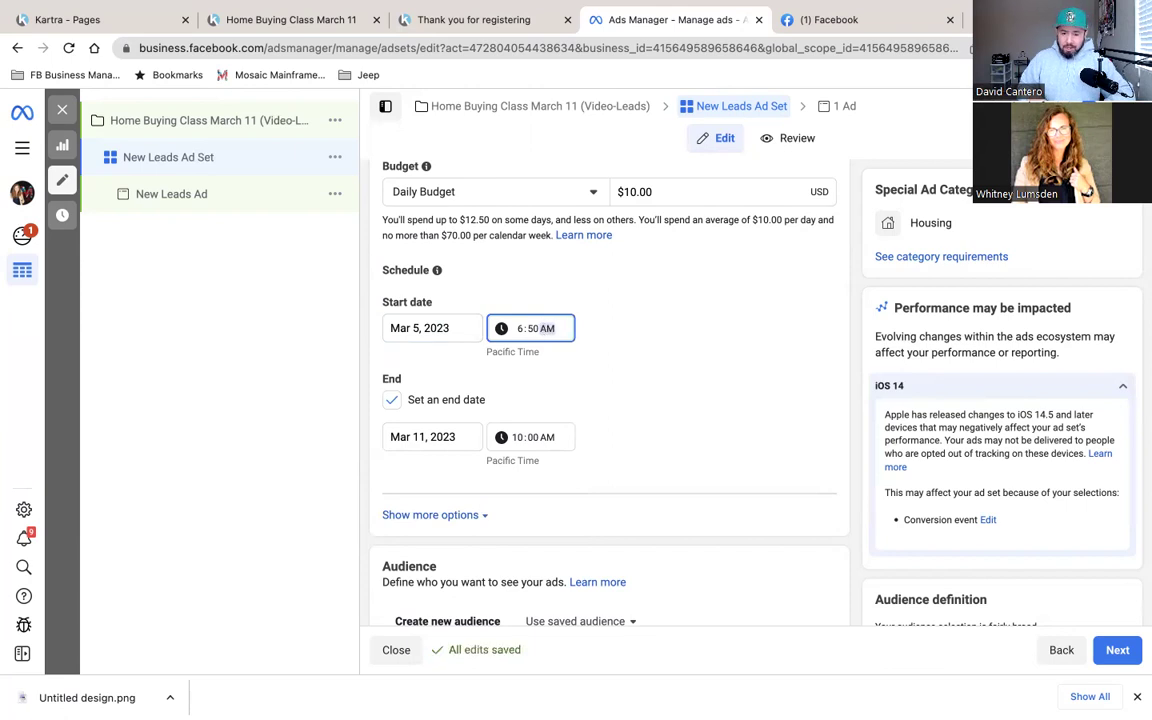
click(530, 328)
text(00)
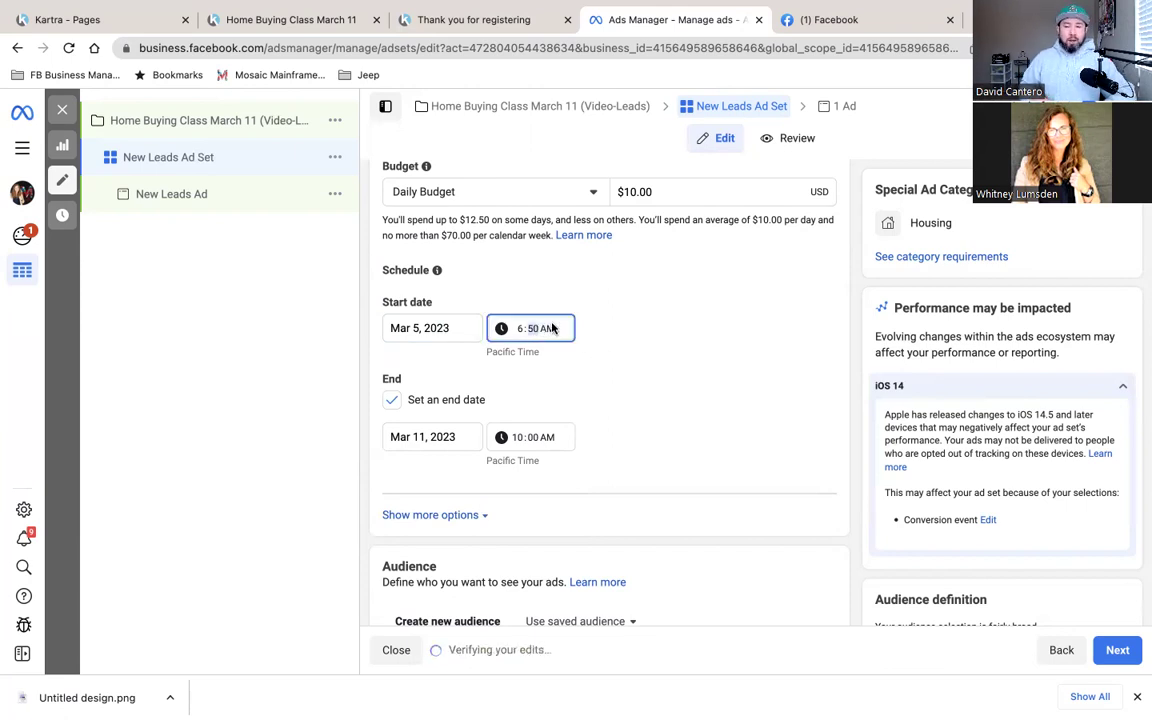
click(635, 355)
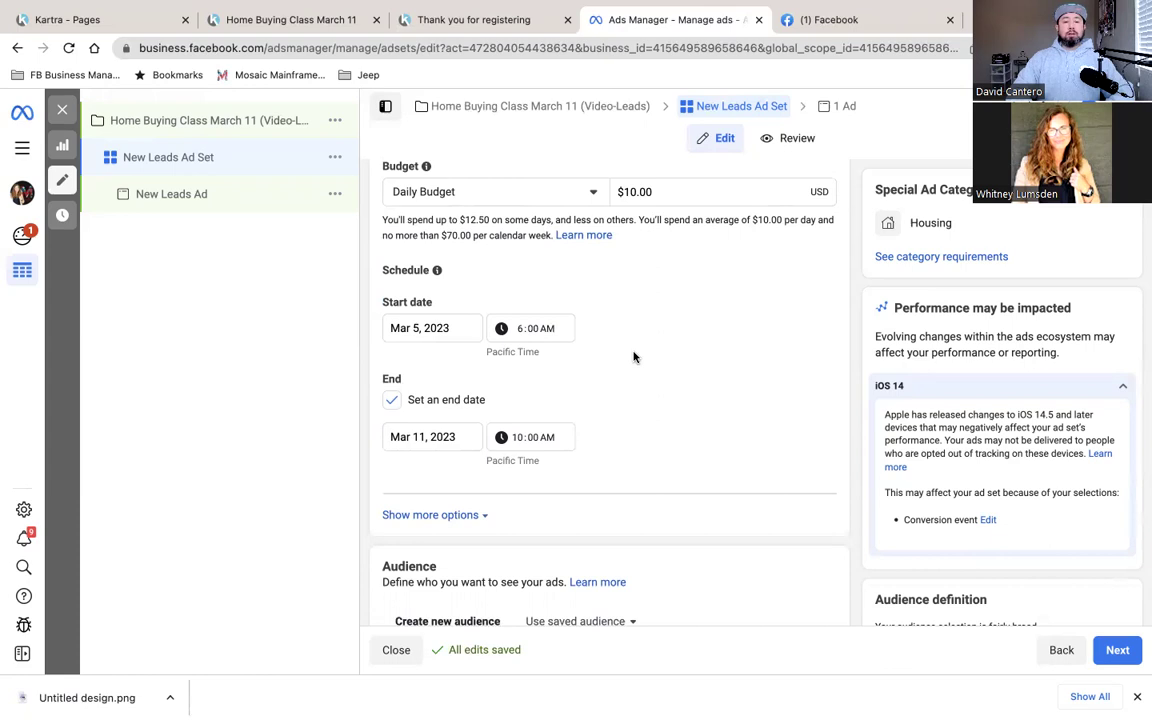
scroll(633, 357, up, 1)
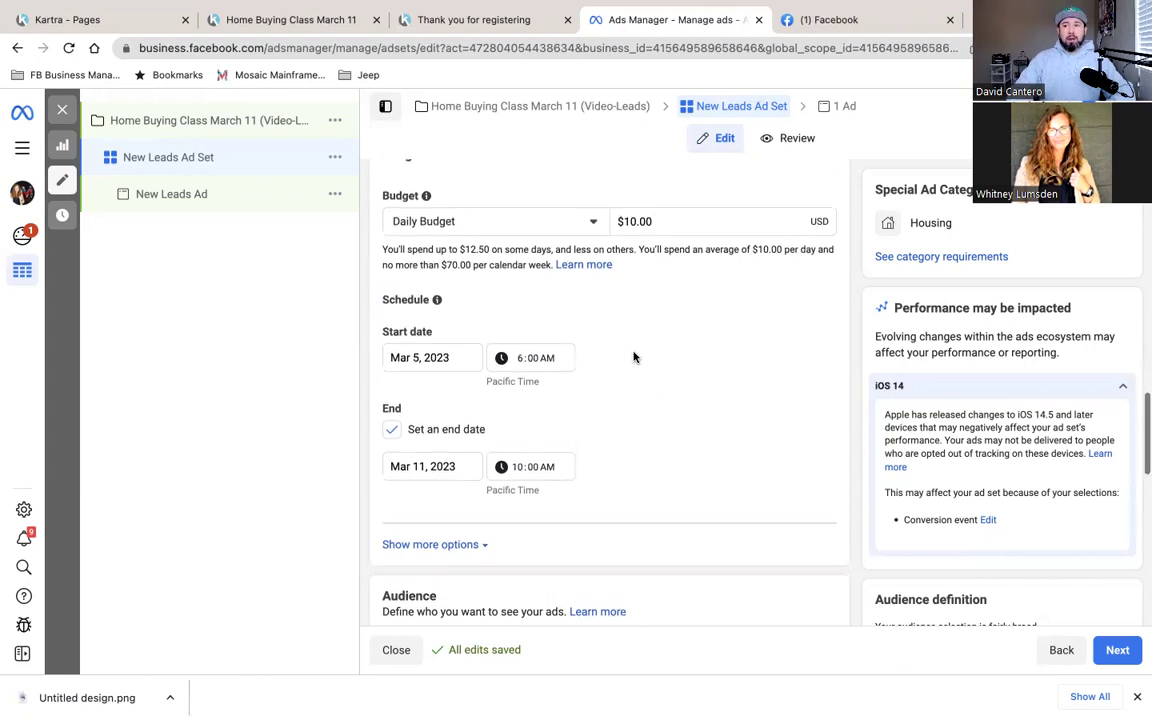
scroll(633, 357, down, 1)
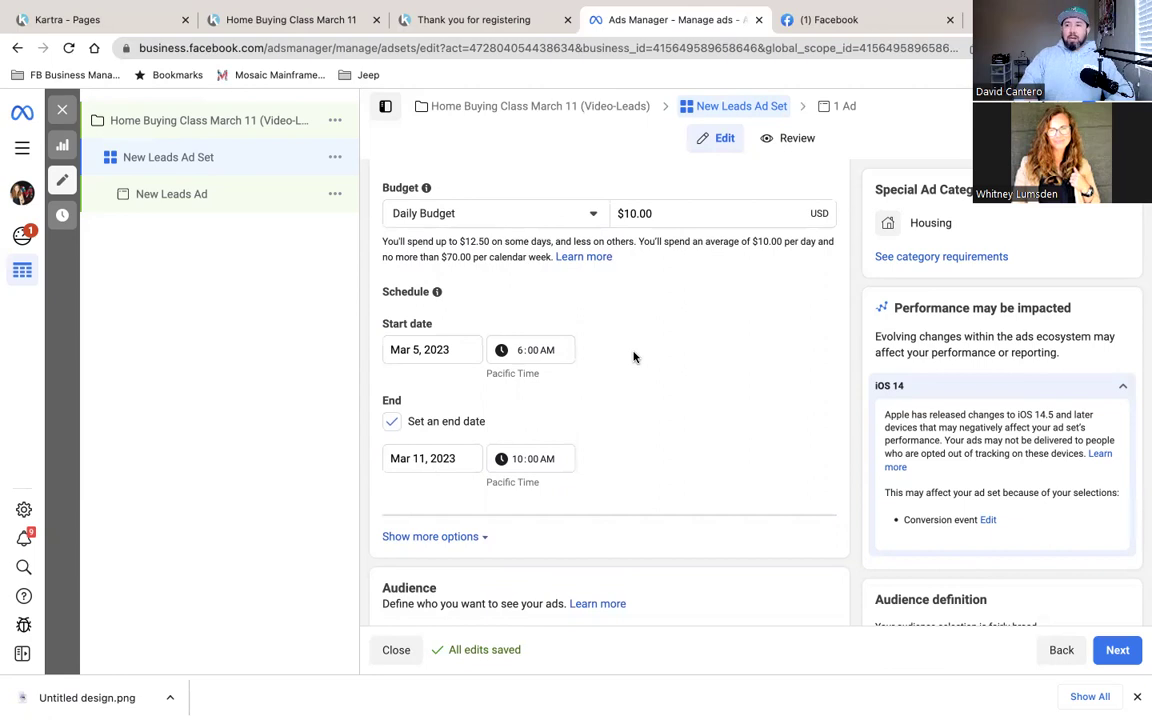
click(591, 215)
click(598, 235)
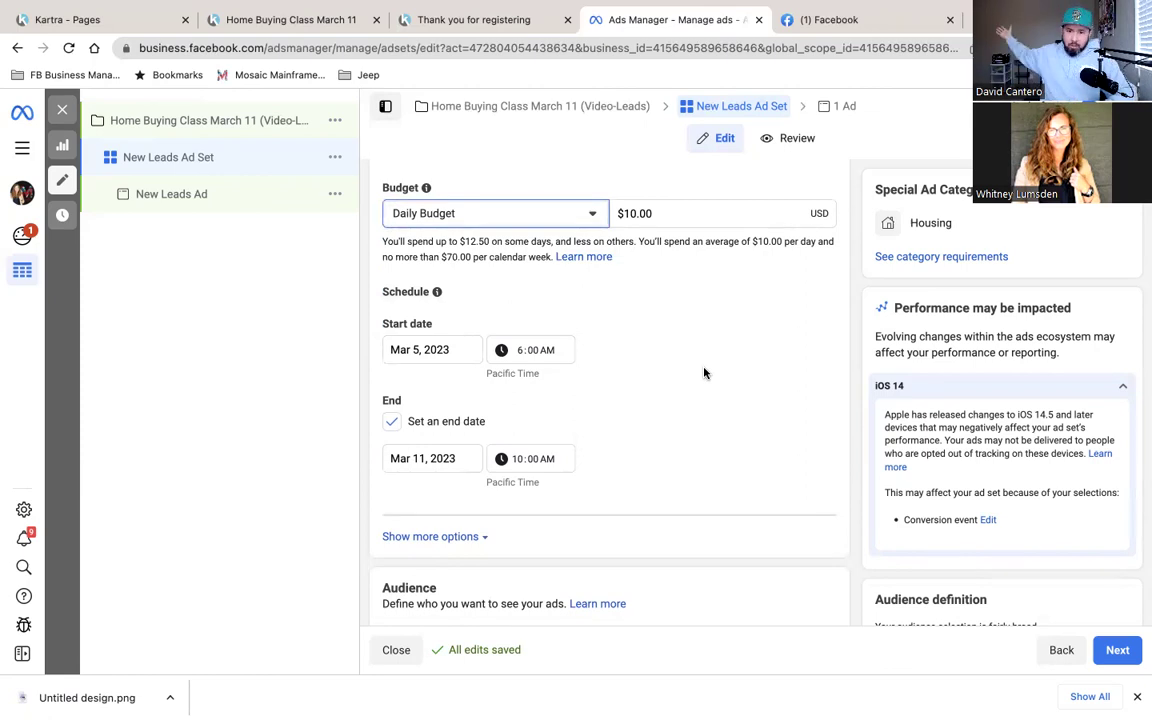
scroll(704, 373, up, 2)
scroll(704, 373, down, 1)
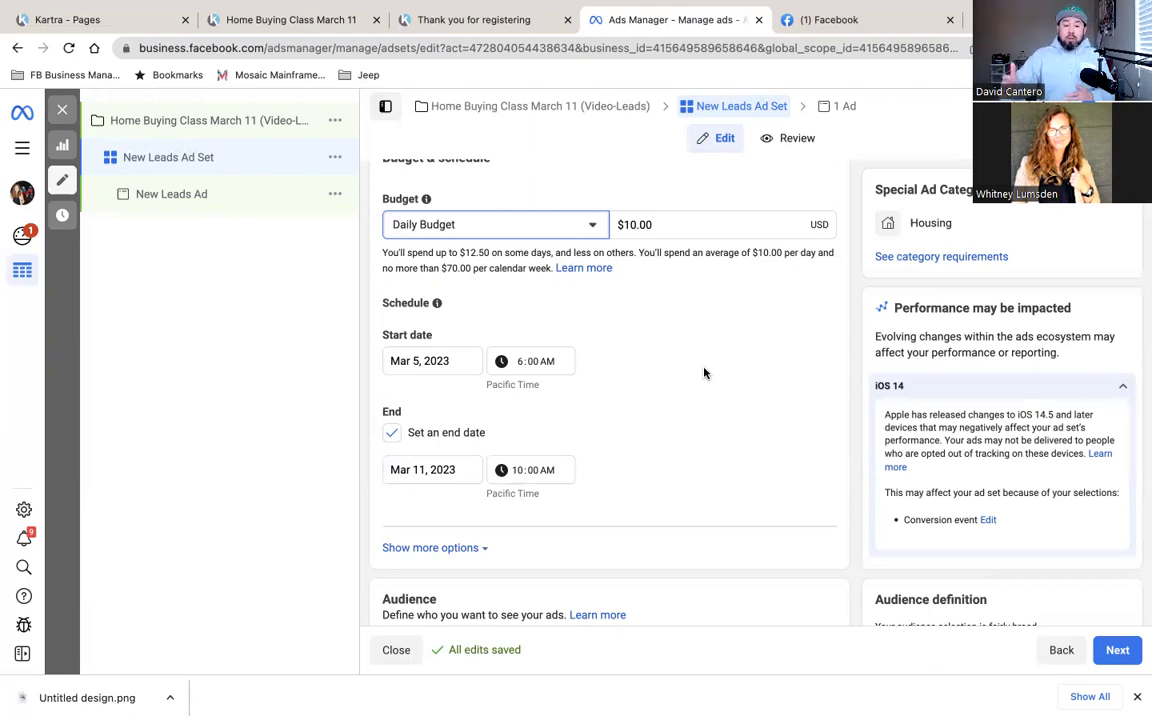
Raise the ad set's daily budget to $20.00.
click(630, 224)
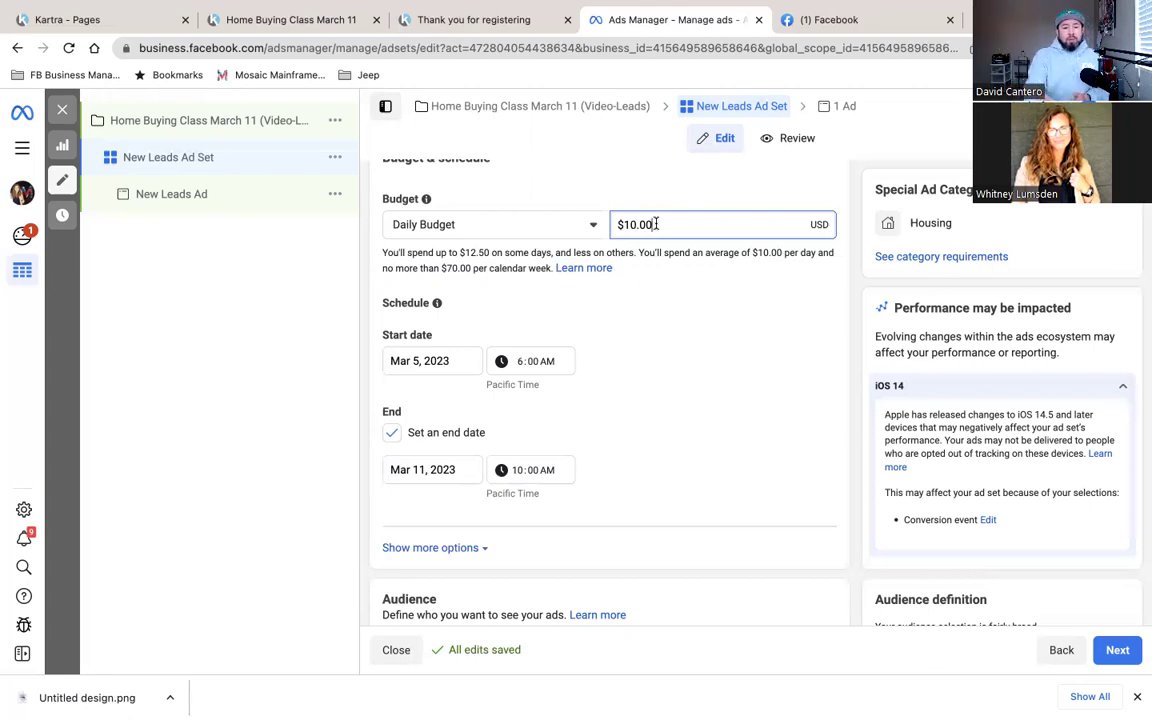
drag(655, 224, 632, 224)
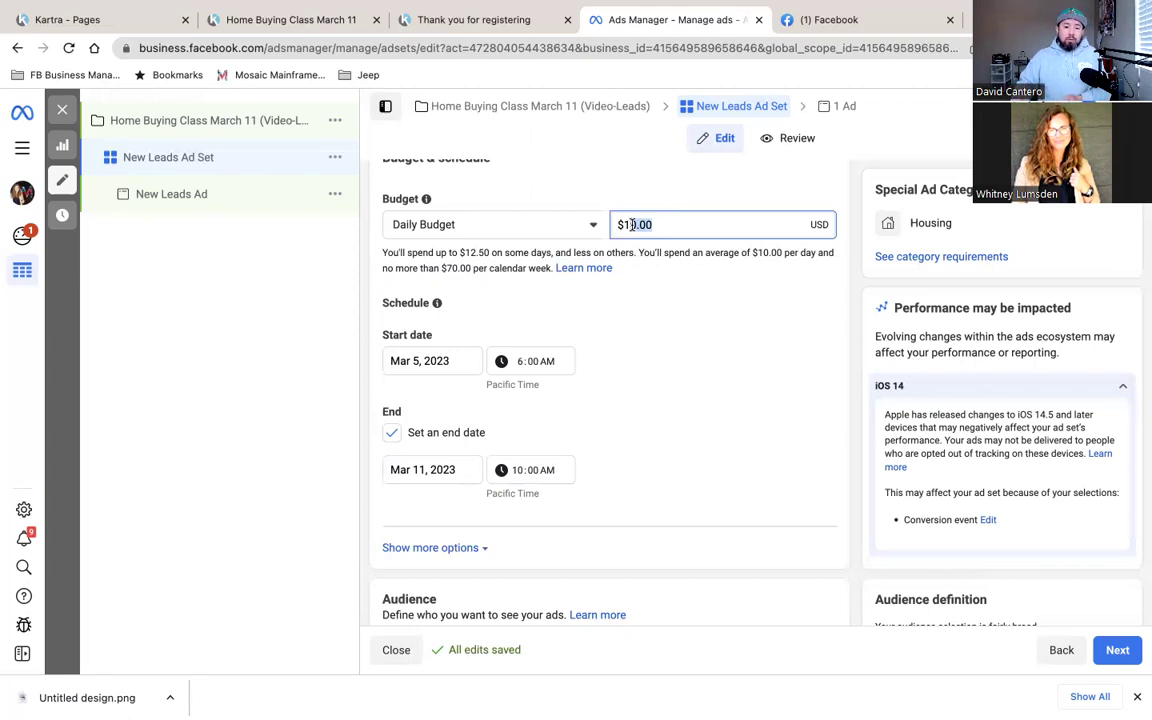
click(655, 224)
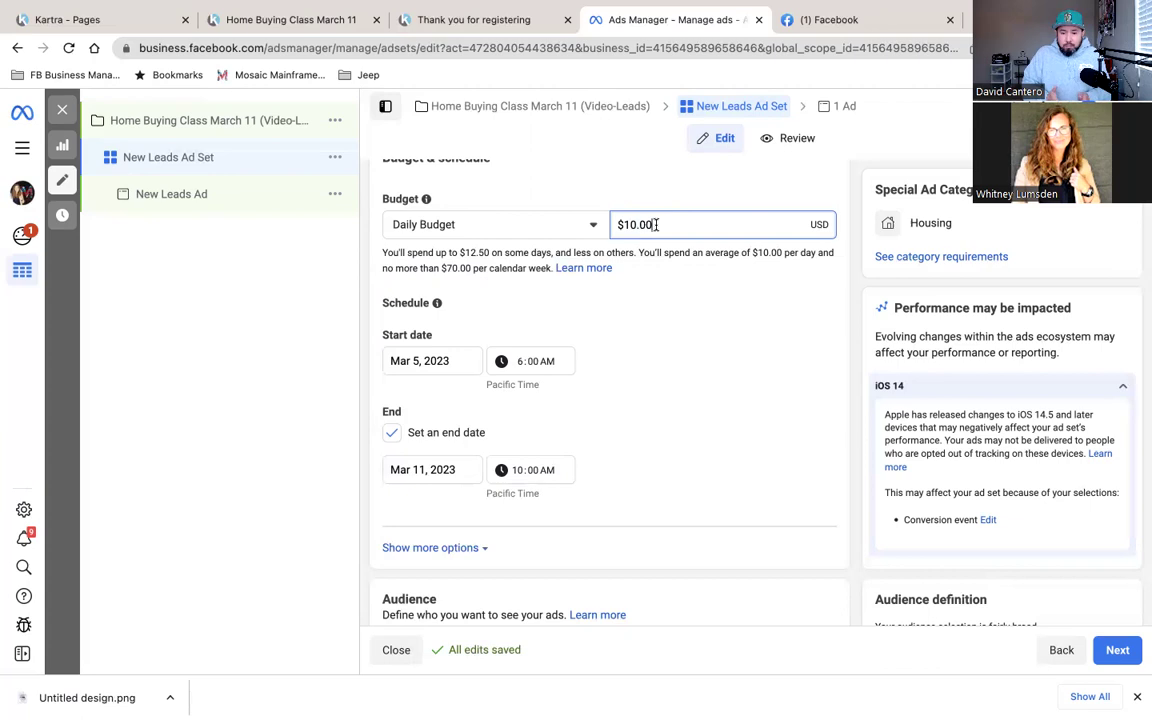
triple_click(655, 224)
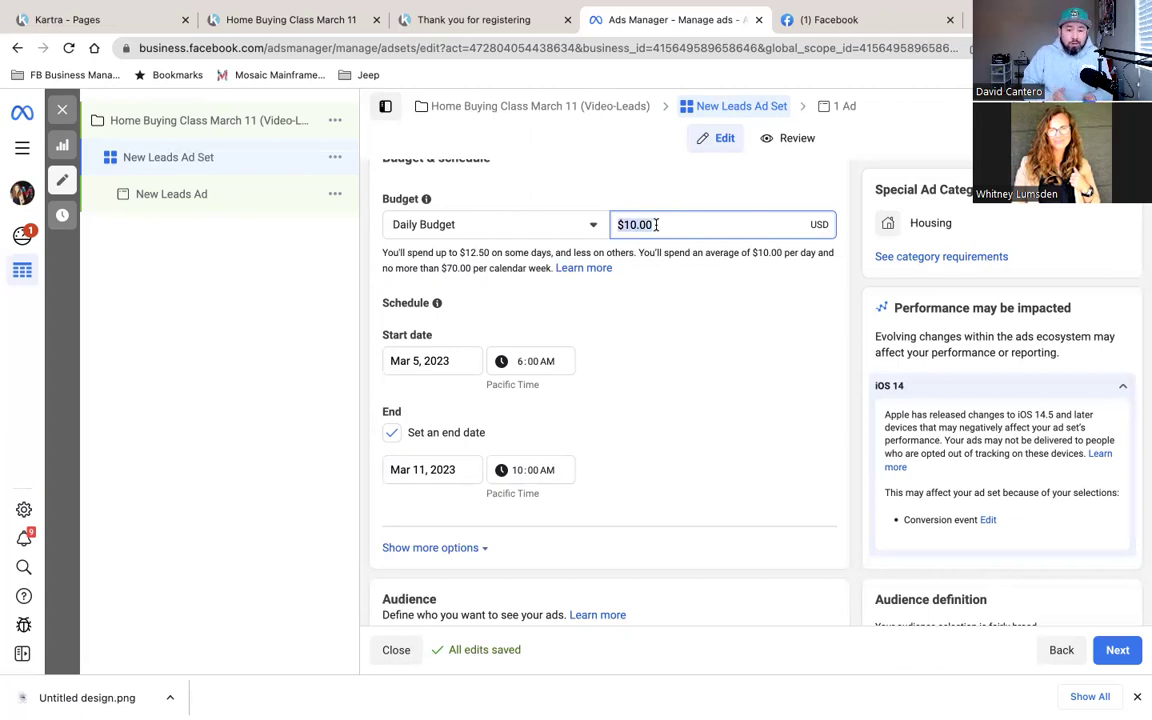
text(20)
click(666, 300)
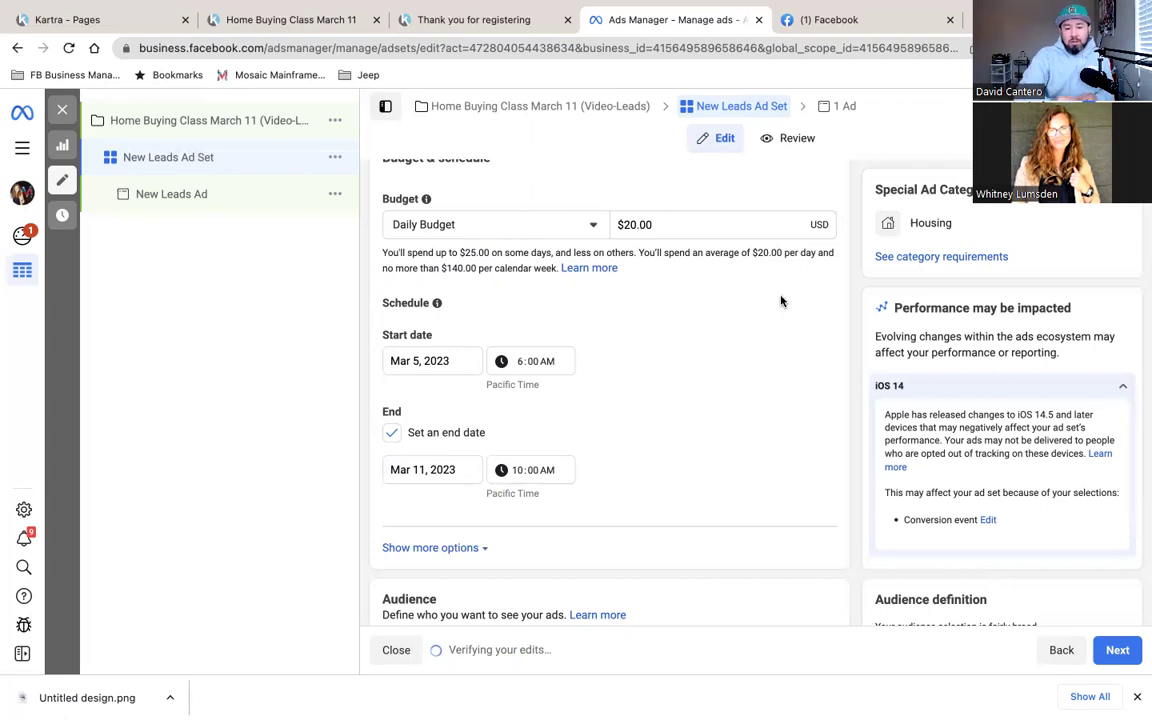
Switch the ad set to a lifetime budget and set it to $150.00.
click(589, 225)
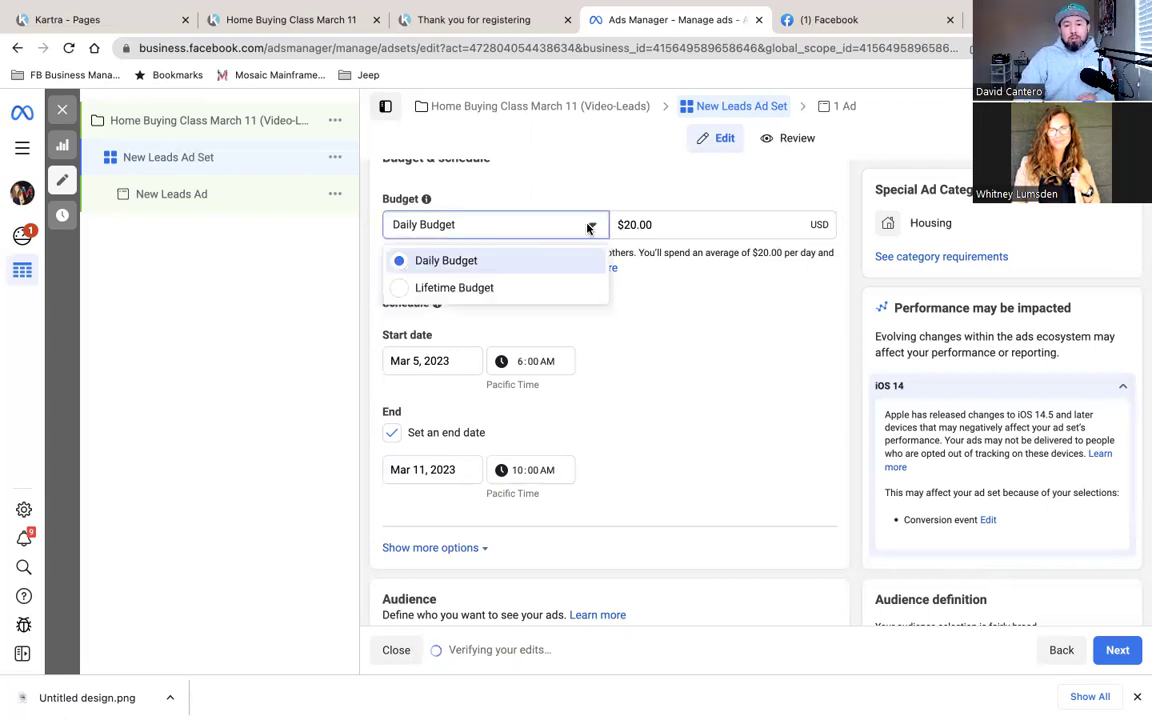
click(479, 288)
click(666, 225)
triple_click(666, 225)
text(150)
click(731, 299)
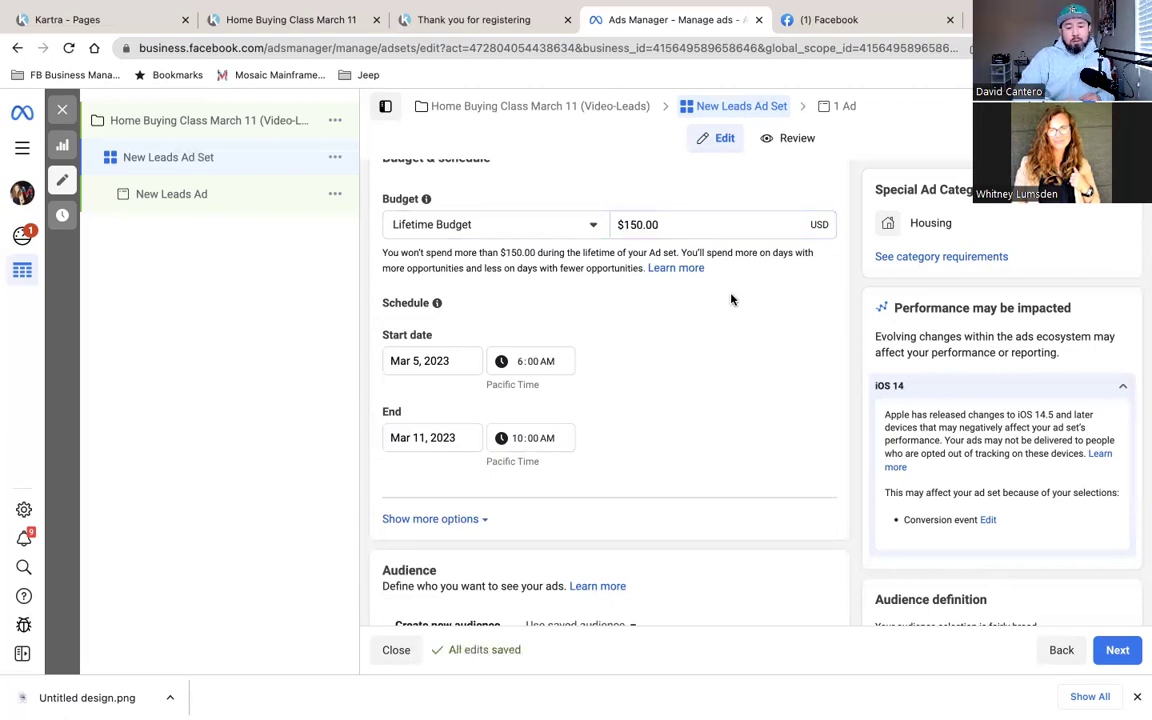
Set the ad set's lifetime budget to $100.00.
scroll(731, 299, down, 1)
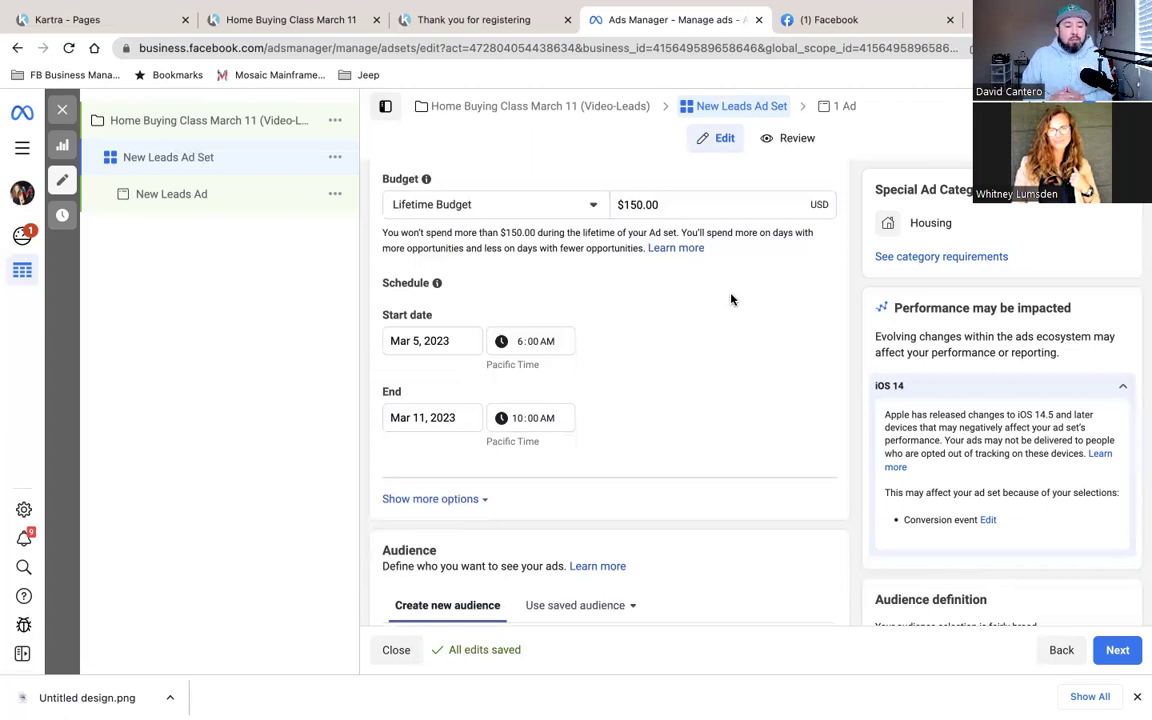
scroll(731, 299, down, 1)
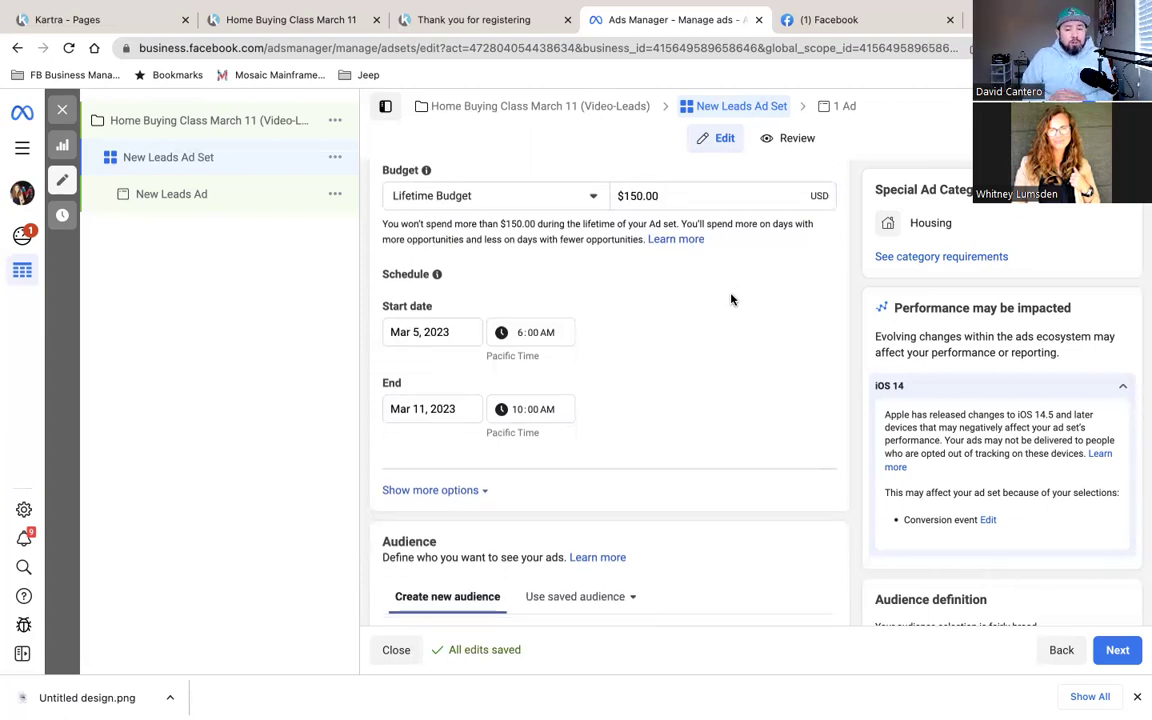
click(638, 195)
key(BackSpace)
text(0)
click(701, 270)
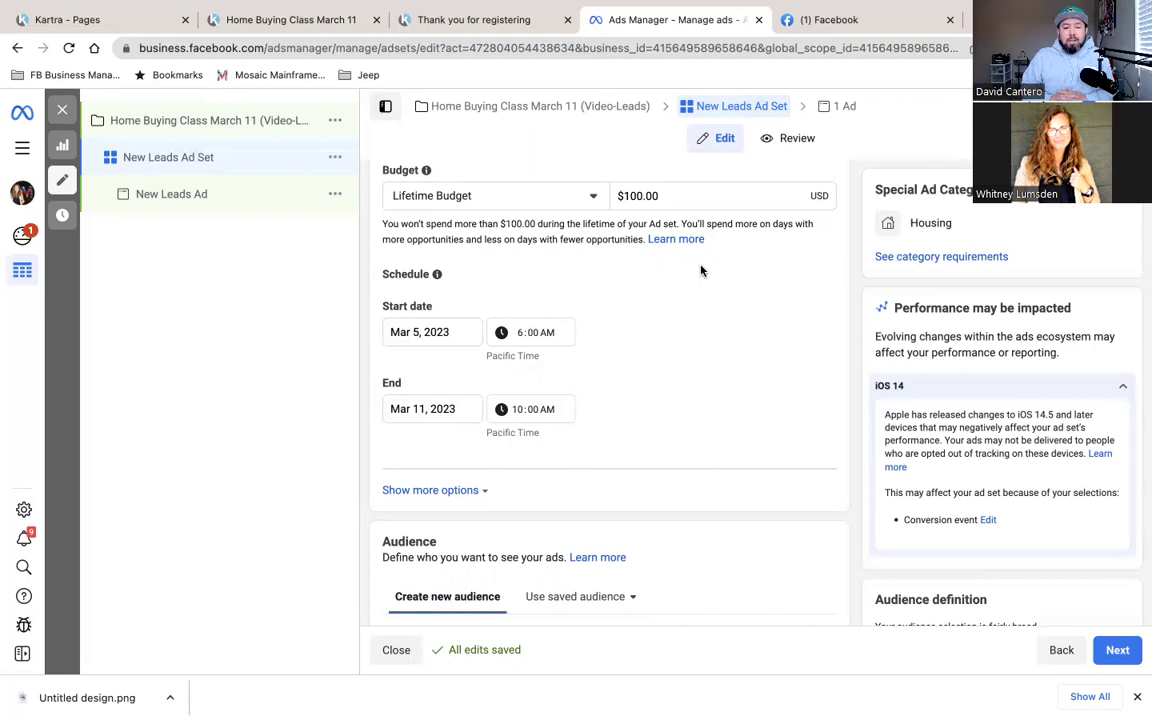
Return the ad set's lifetime budget to $150.00.
click(637, 196)
key(BackSpace)
text(5)
click(715, 296)
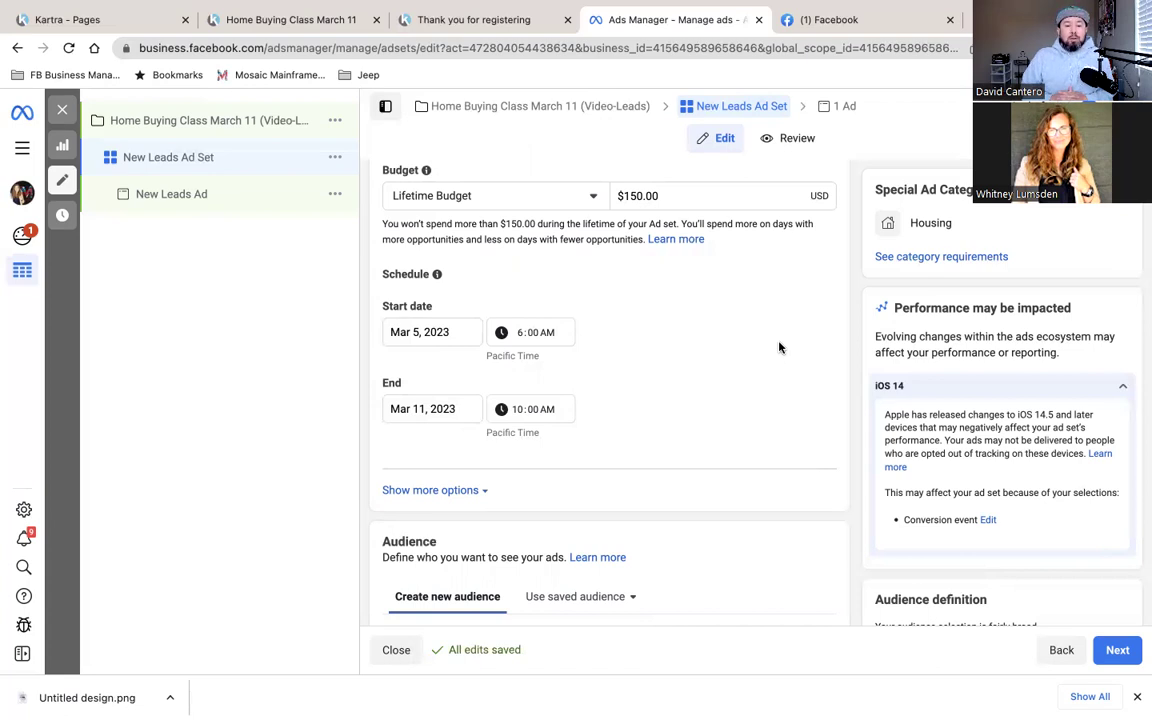
Set the ad set's end time on March 11, 2023 to 12:30 PM.
scroll(779, 347, down, 1)
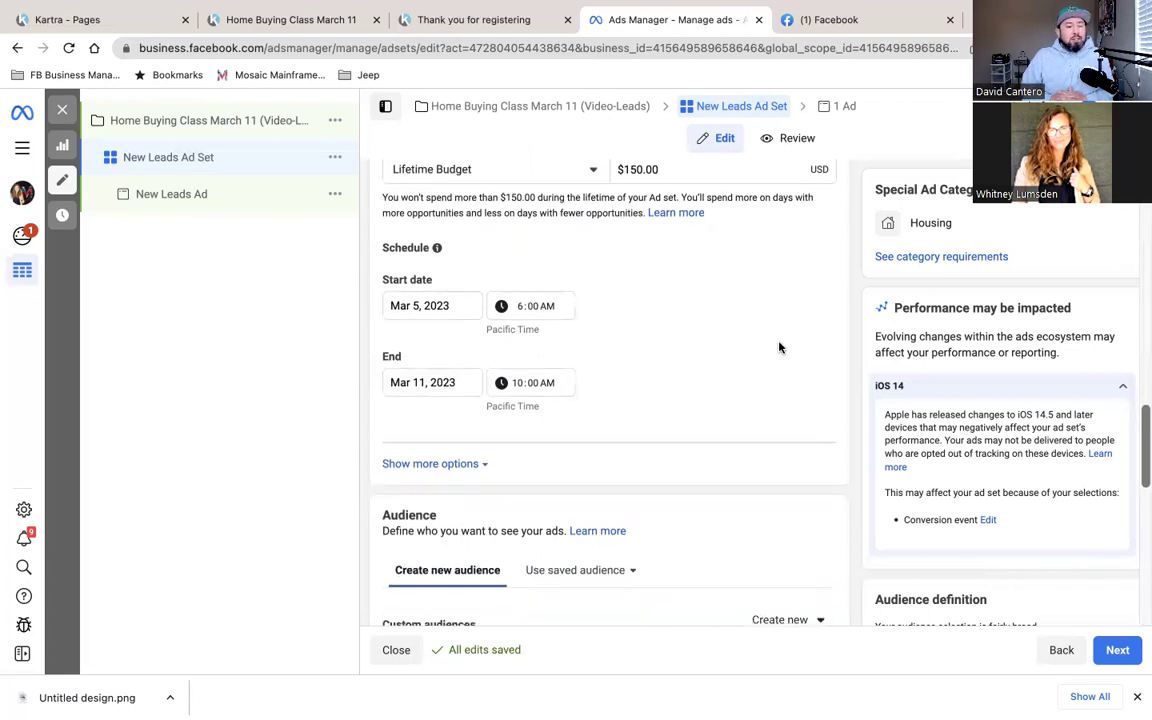
scroll(775, 347, down, 1)
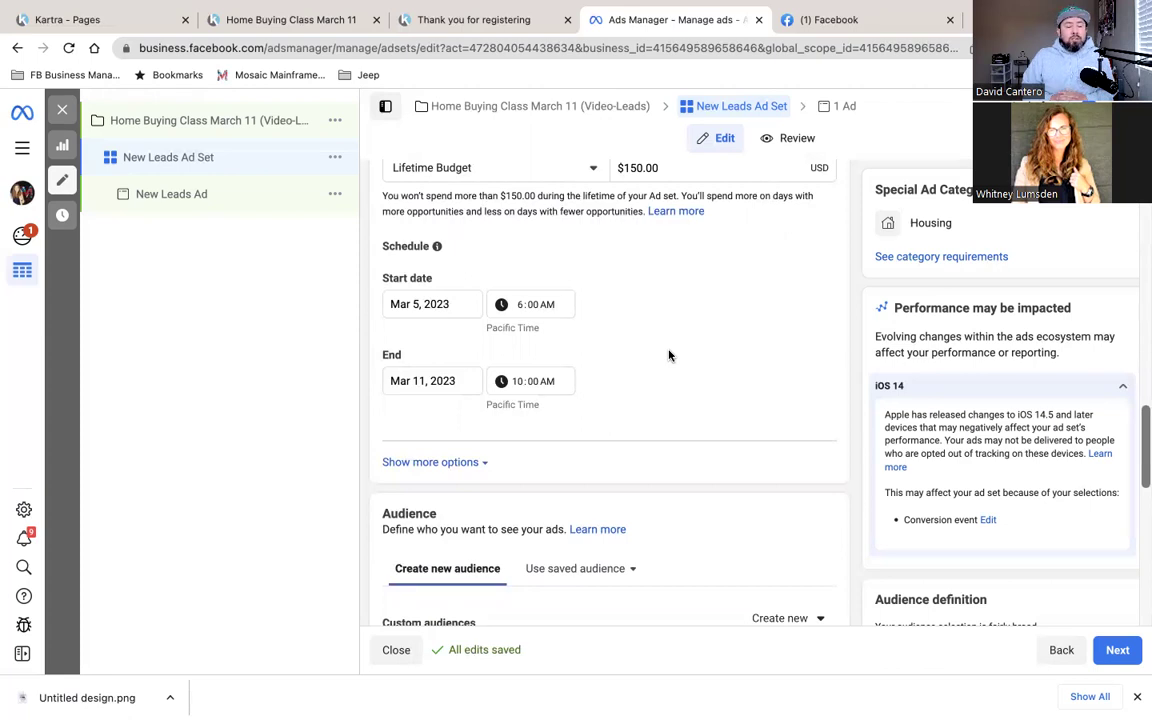
click(524, 381)
text(3)
text(12)
click(533, 381)
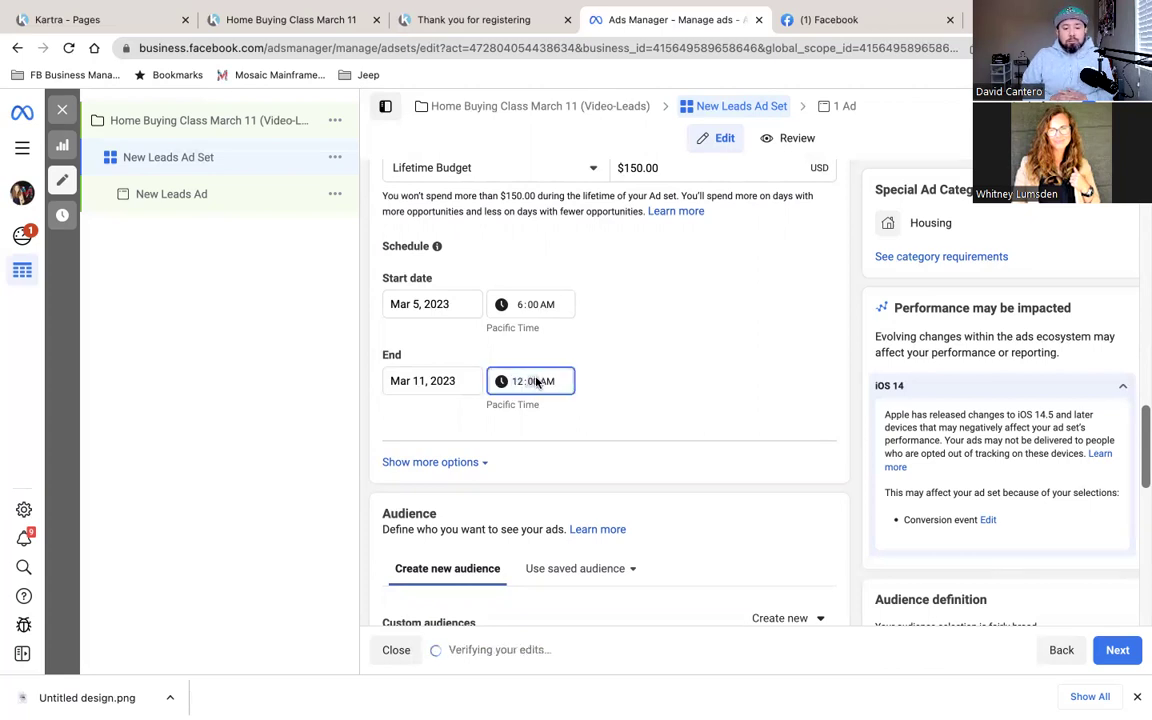
text(30)
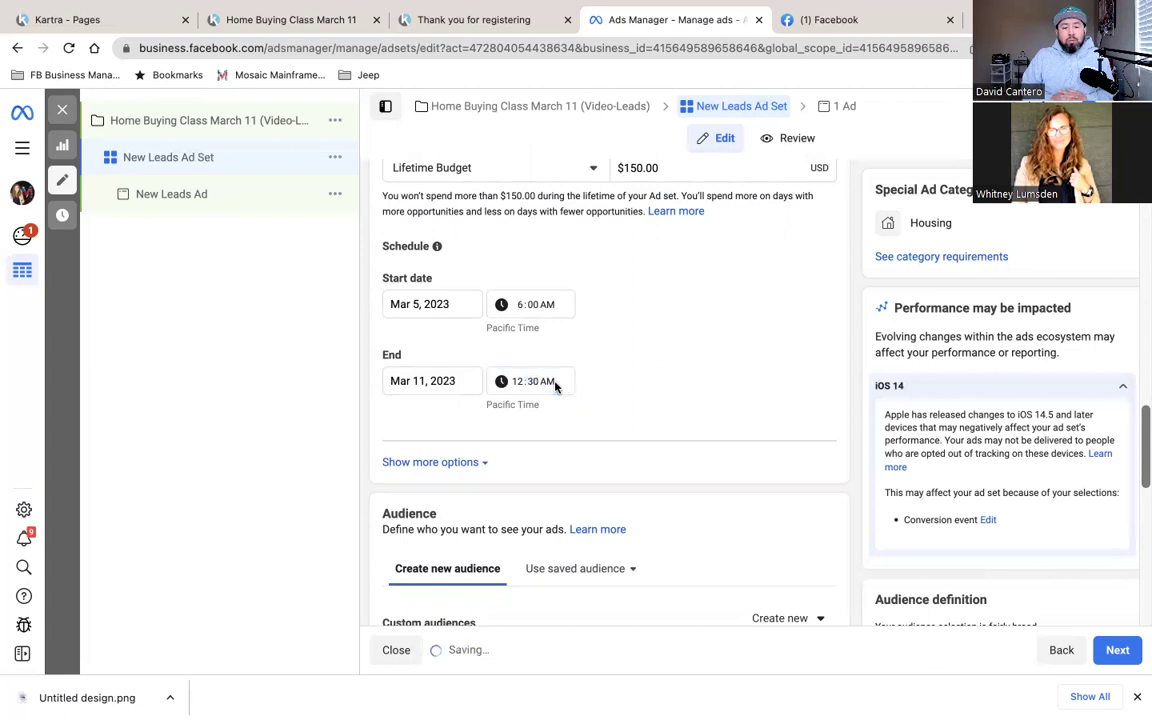
click(551, 381)
text(p)
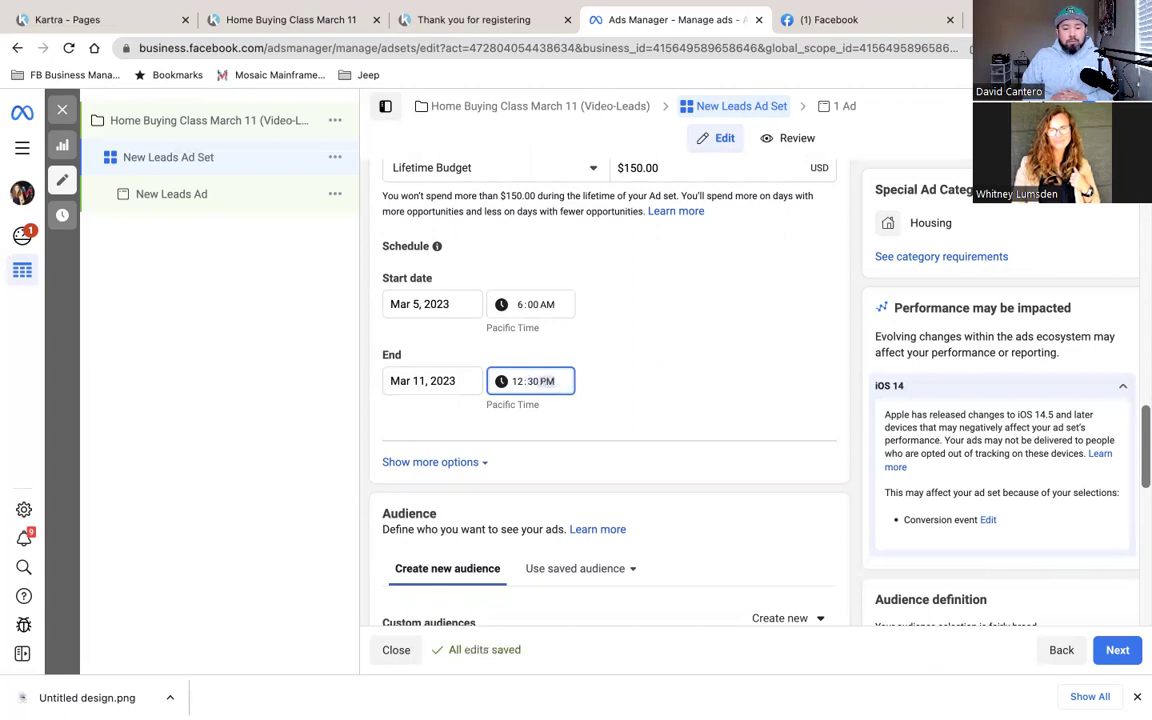
click(651, 370)
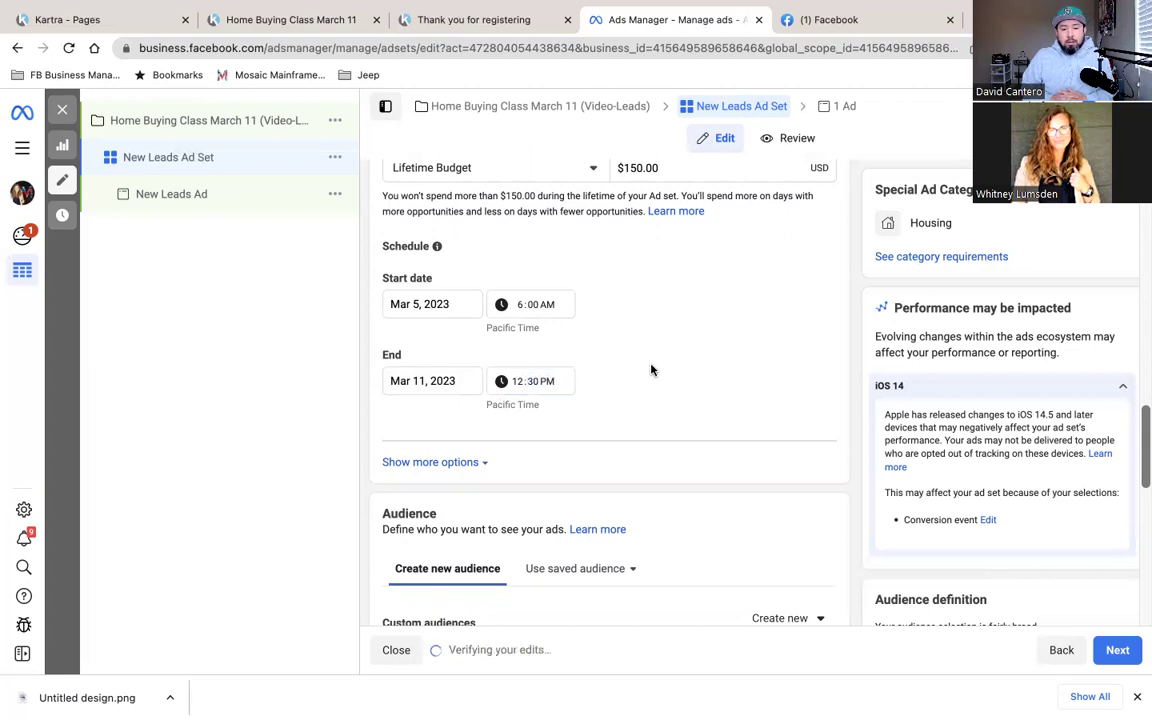
Look through the existing custom audiences available for the ad set without selecting one.
scroll(651, 370, down, 2)
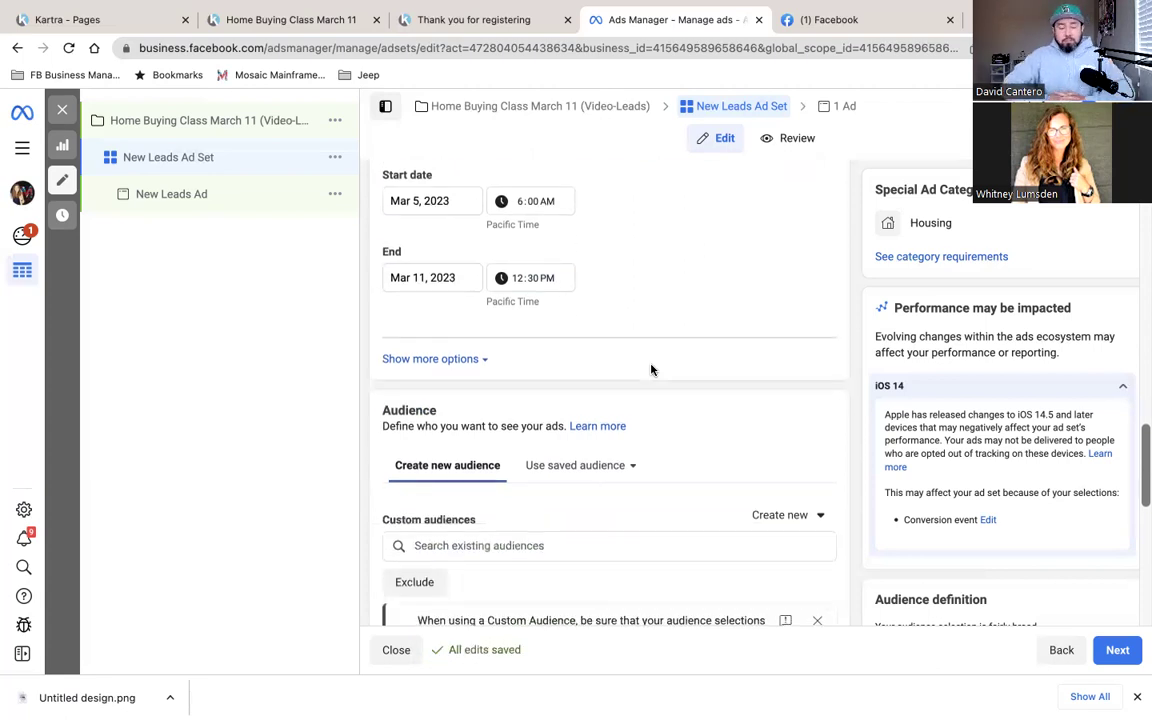
scroll(651, 370, down, 5)
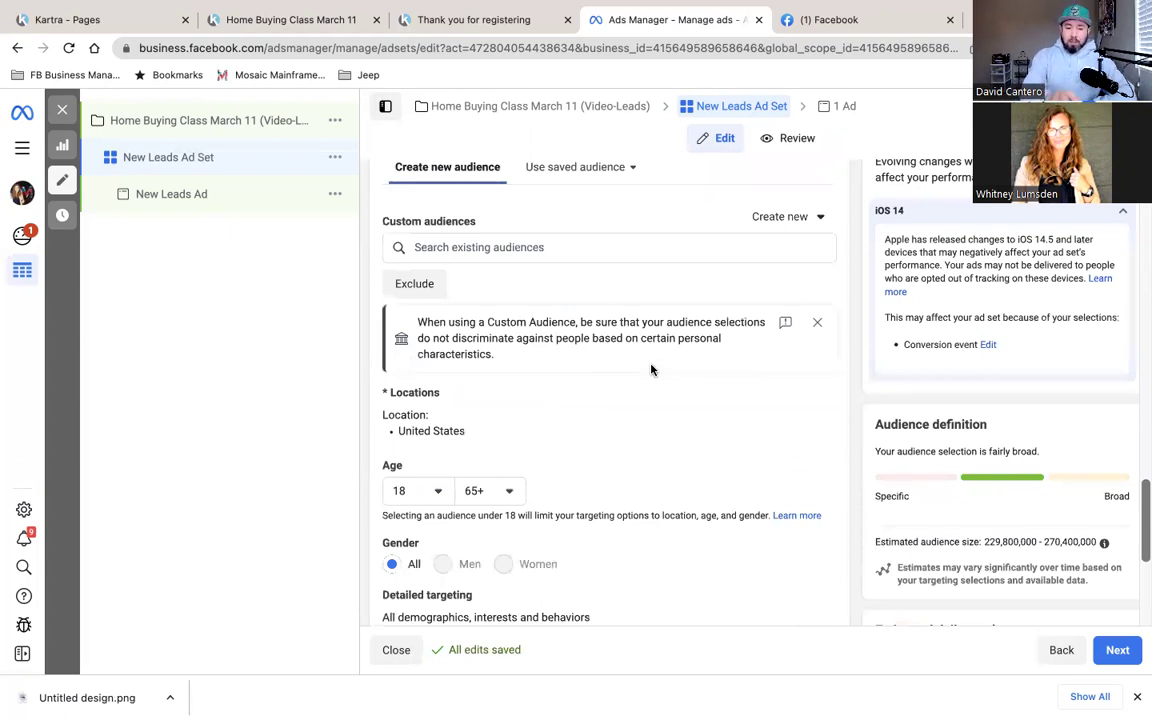
click(482, 247)
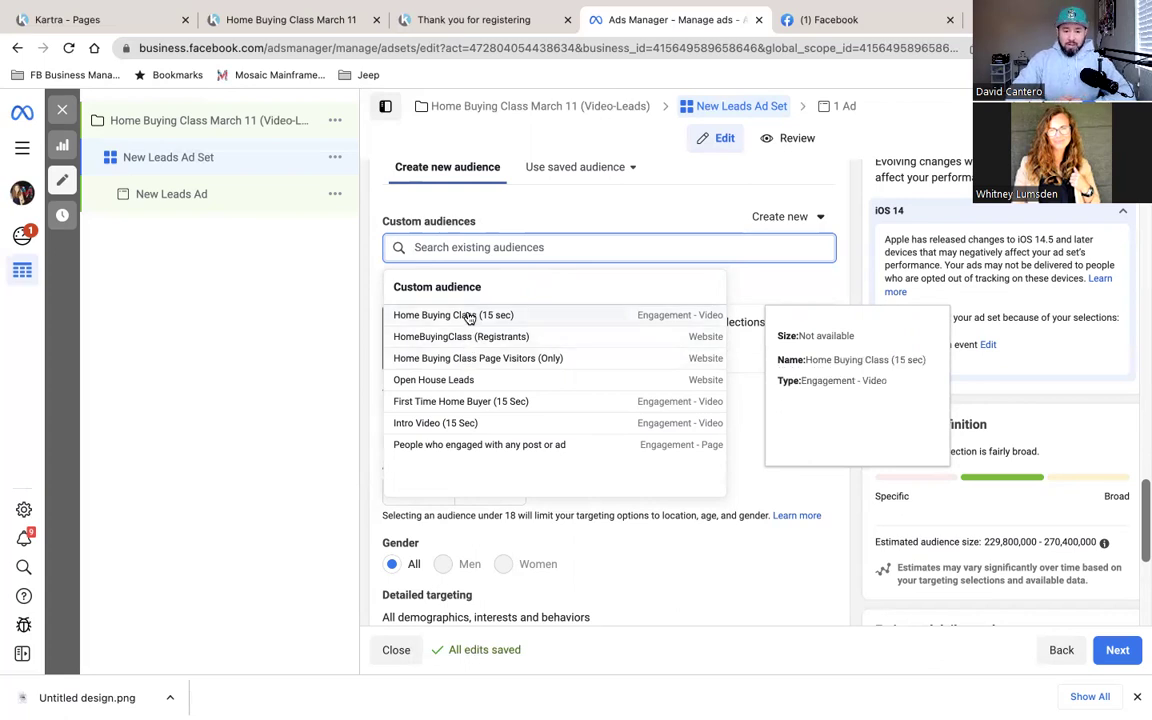
click(552, 213)
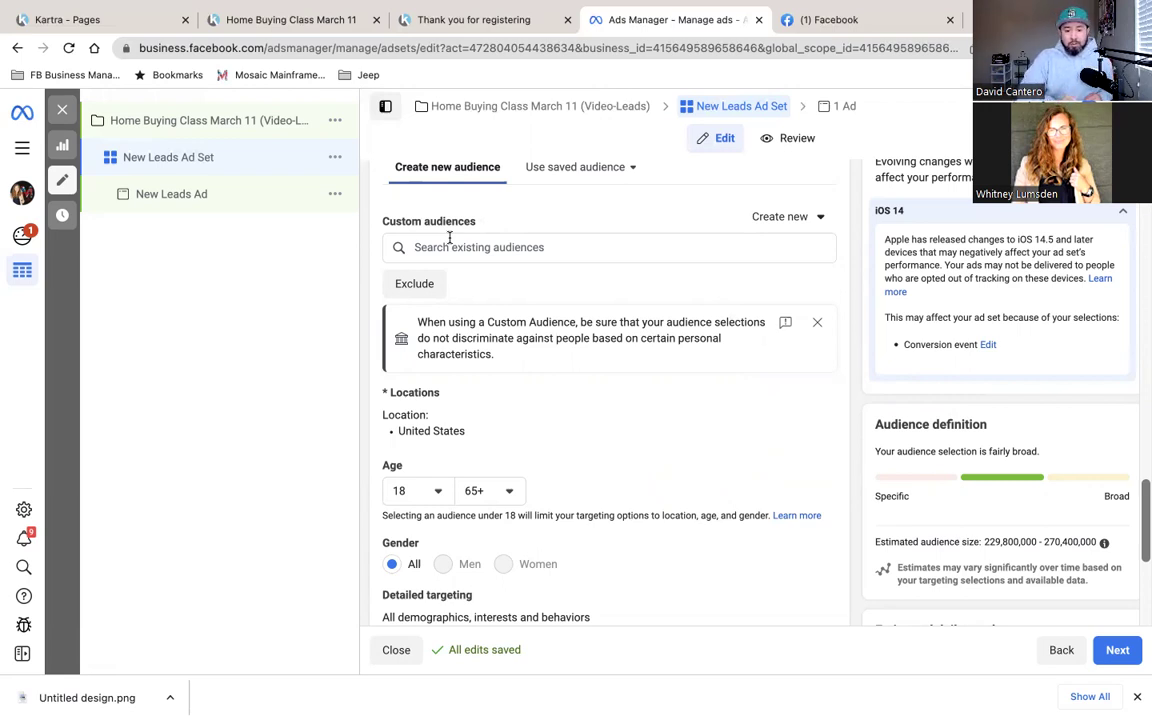
Edit the audience's locations and remove United States from them.
scroll(460, 332, down, 5)
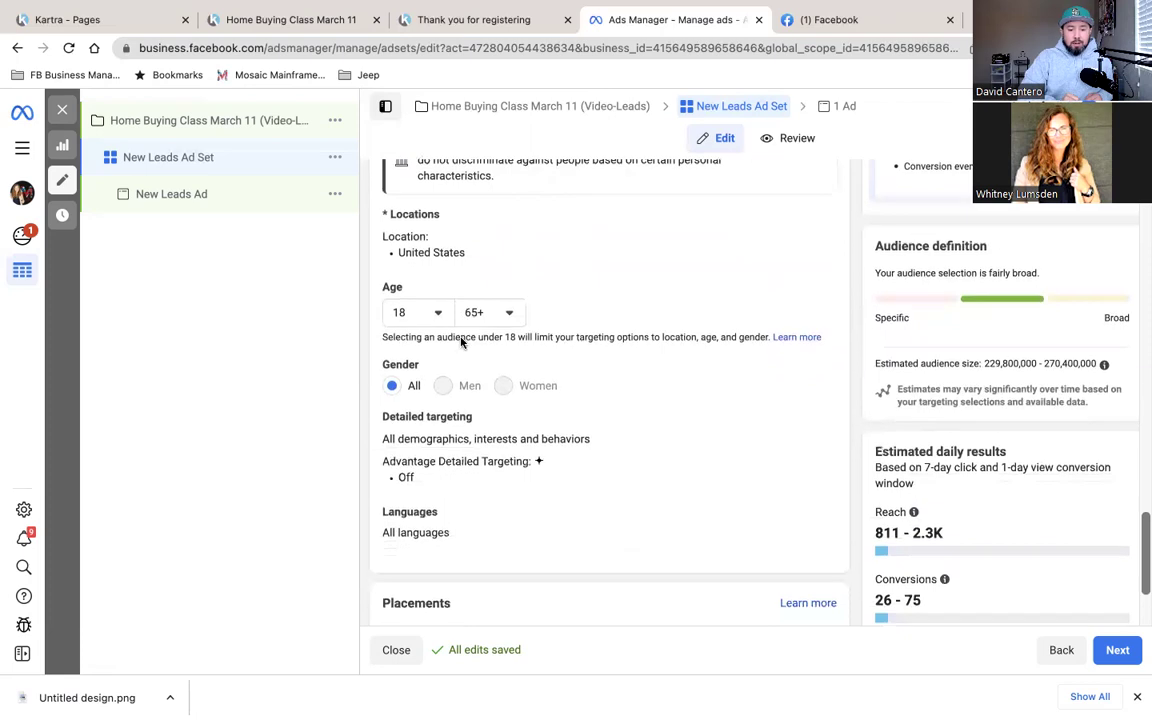
scroll(460, 338, up, 2)
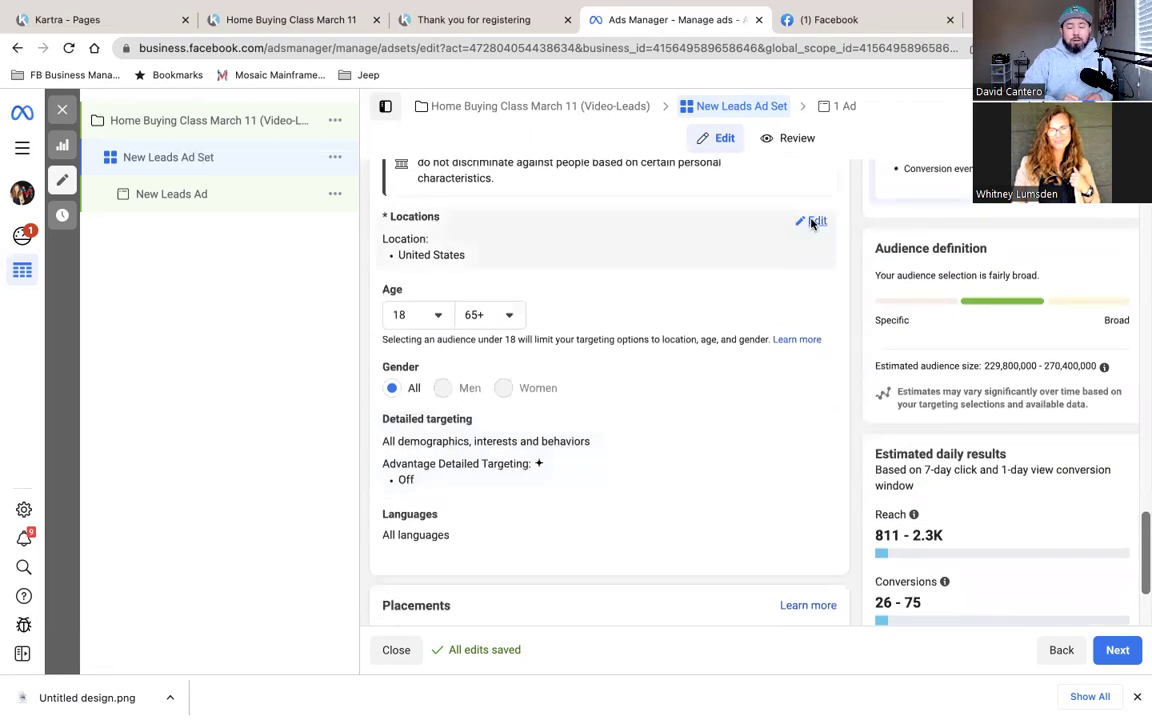
click(812, 221)
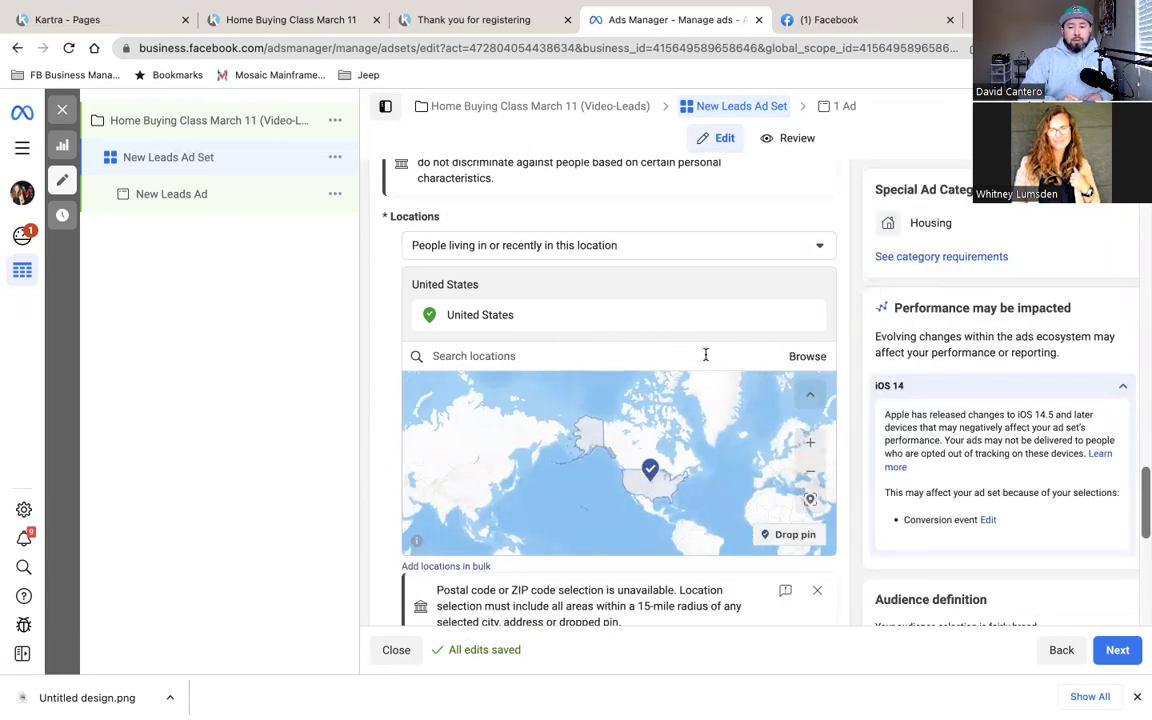
click(809, 315)
Review the location targeting options and keep People living in or recently in this location.
click(540, 298)
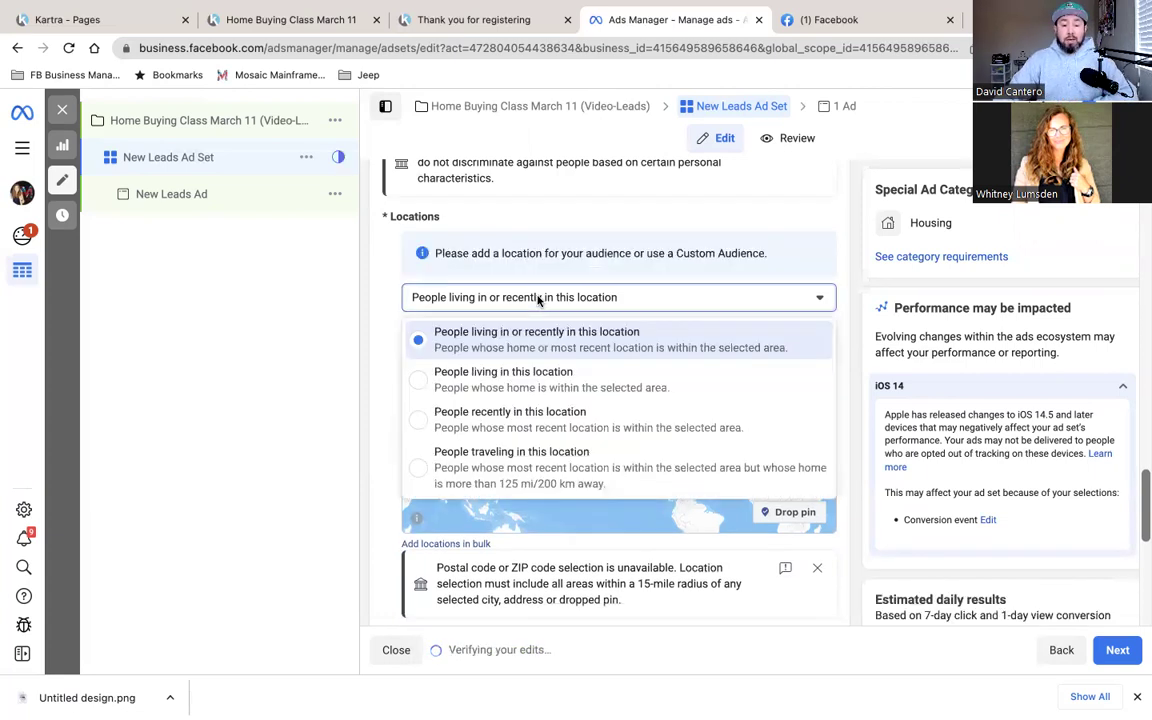
click(540, 298)
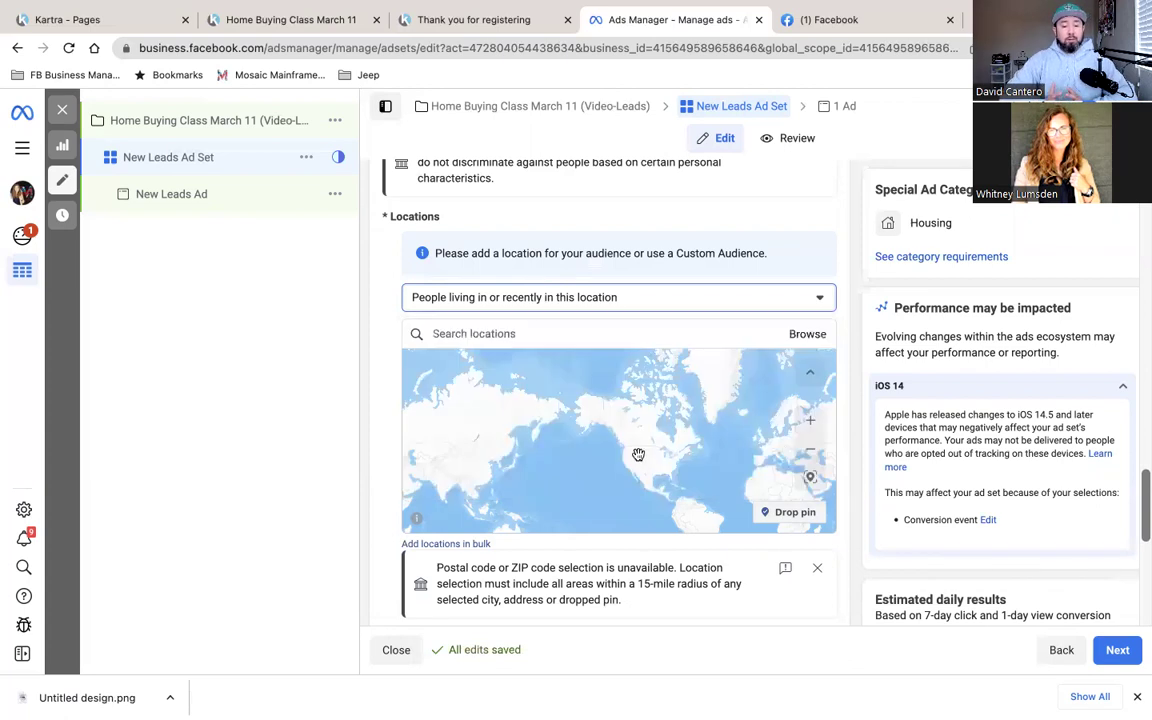
scroll(625, 458, up, 5)
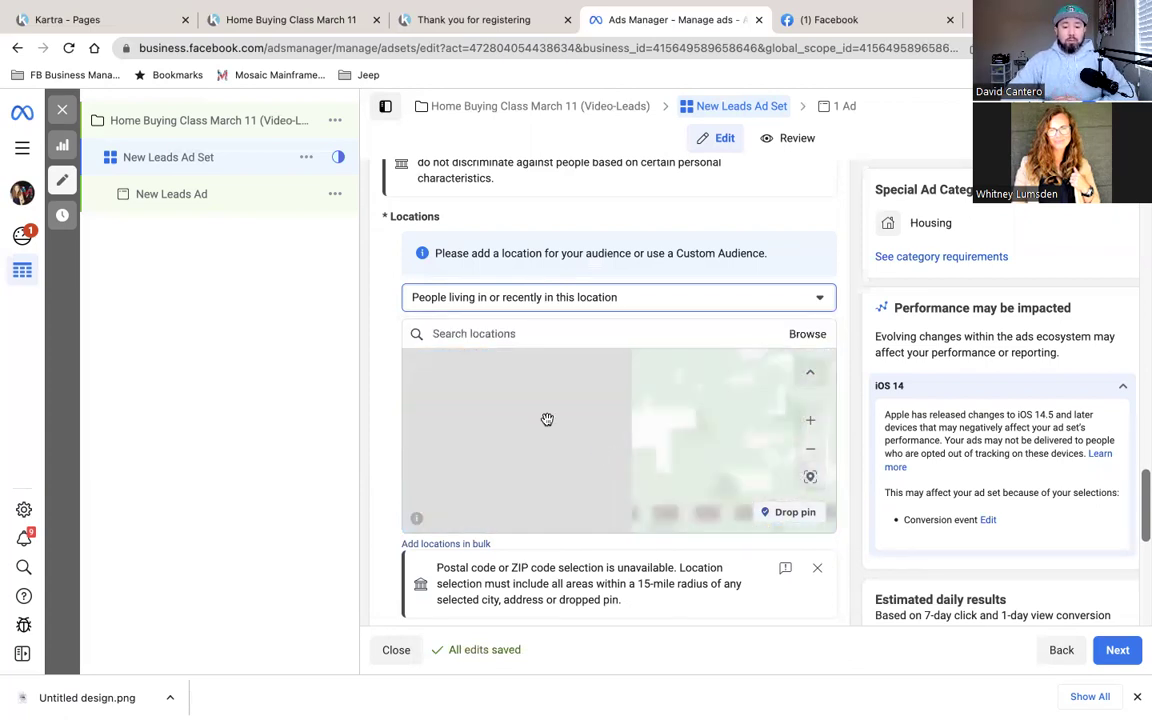
click(660, 295)
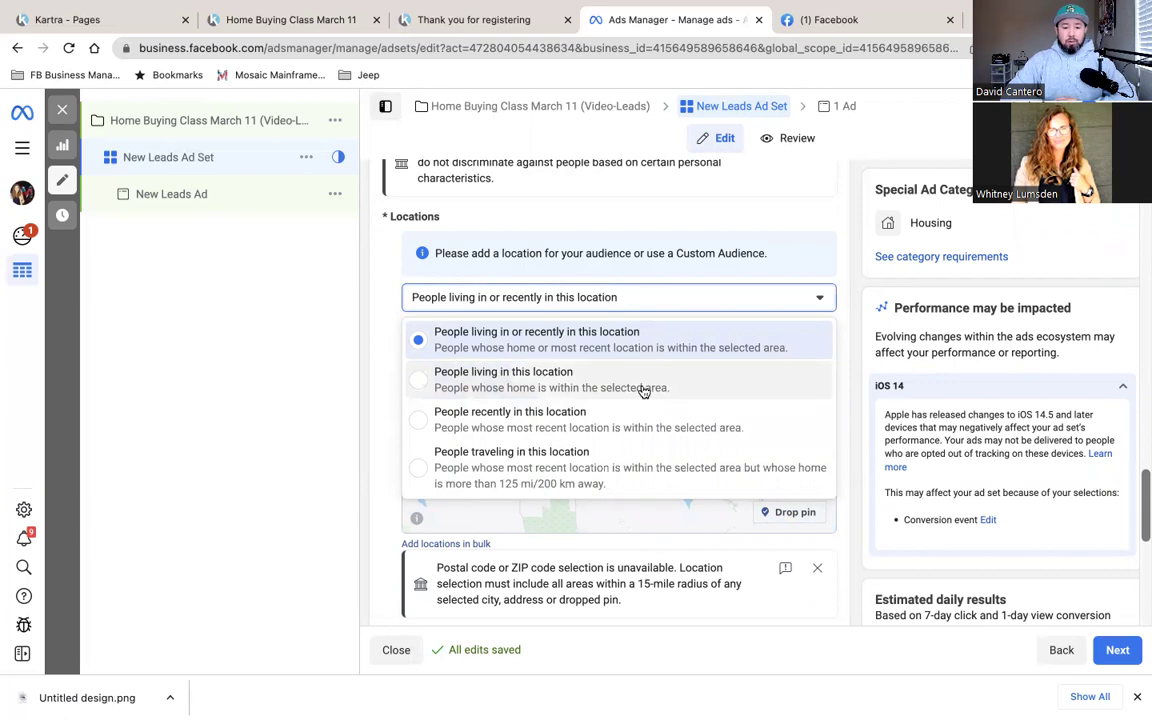
click(625, 340)
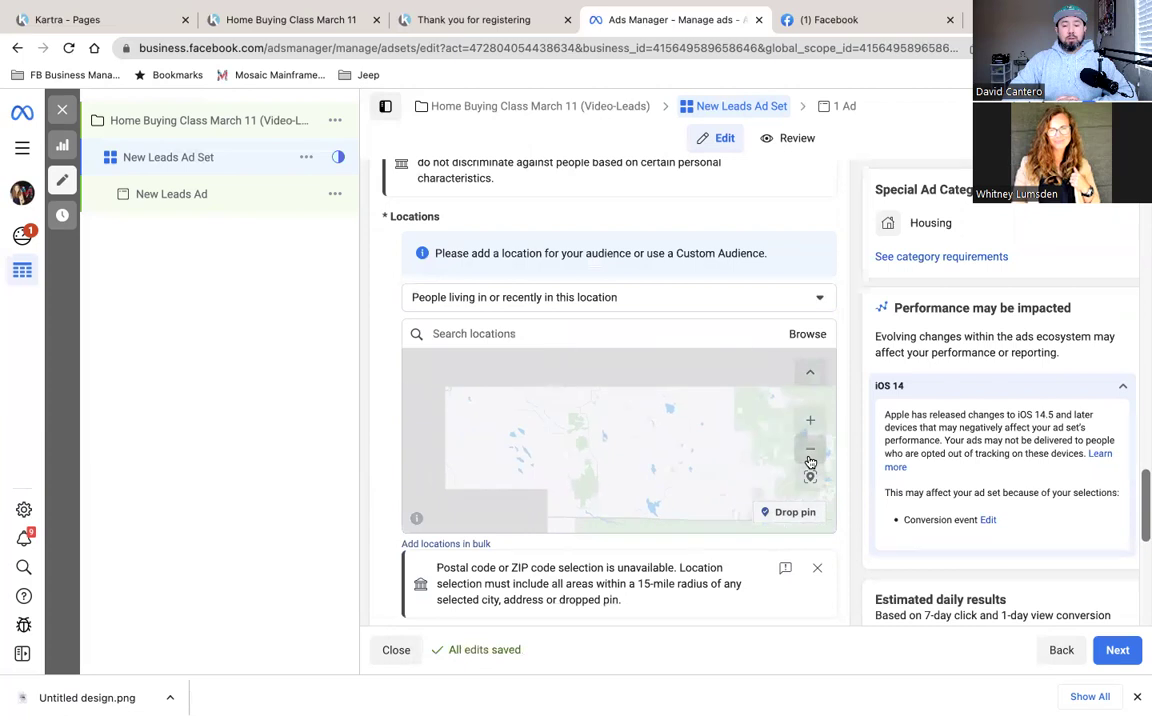
Examine the audience locations map from Klamath Falls northward past Eugene and Salem to the Lake Oswego area.
scroll(590, 440, up, 5)
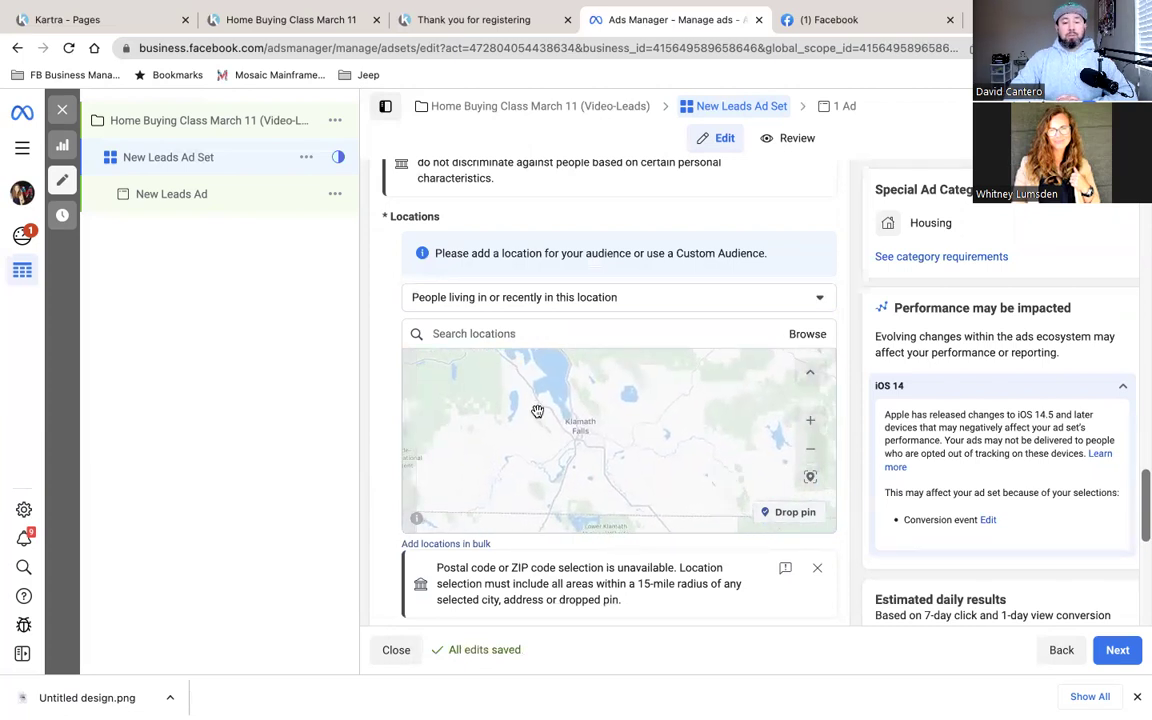
drag(537, 411, 674, 483)
drag(548, 463, 697, 461)
drag(480, 445, 622, 431)
drag(560, 388, 575, 470)
drag(575, 408, 650, 506)
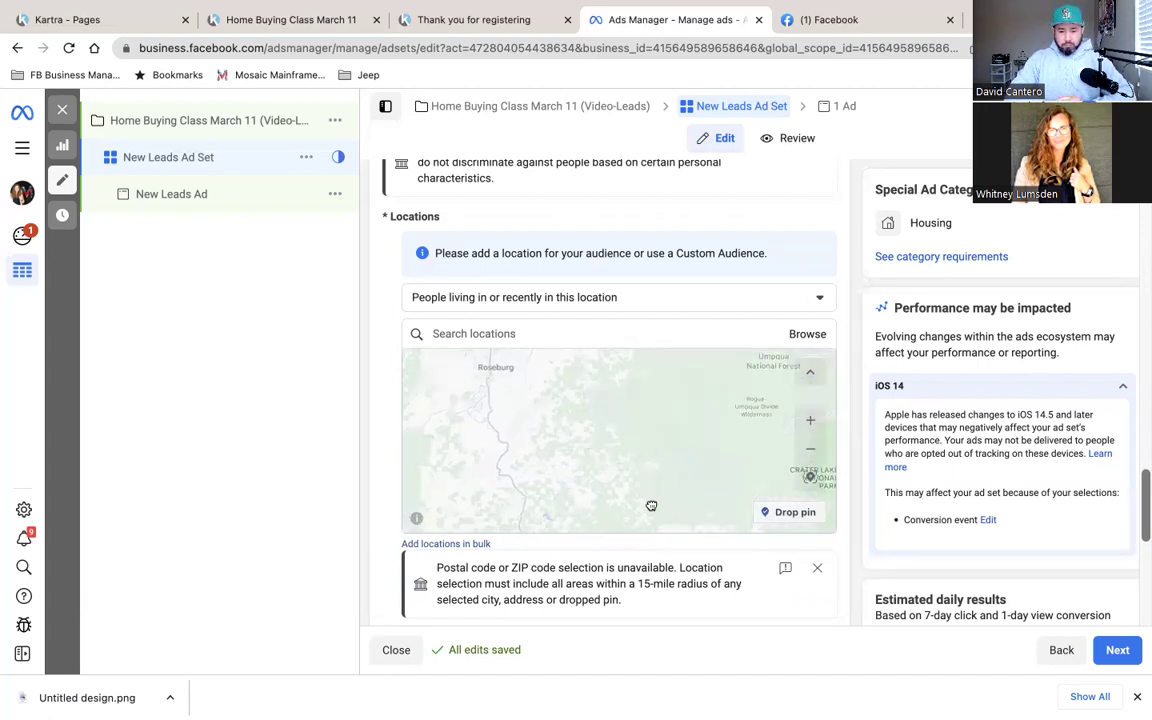
drag(630, 442, 627, 548)
drag(643, 475, 640, 530)
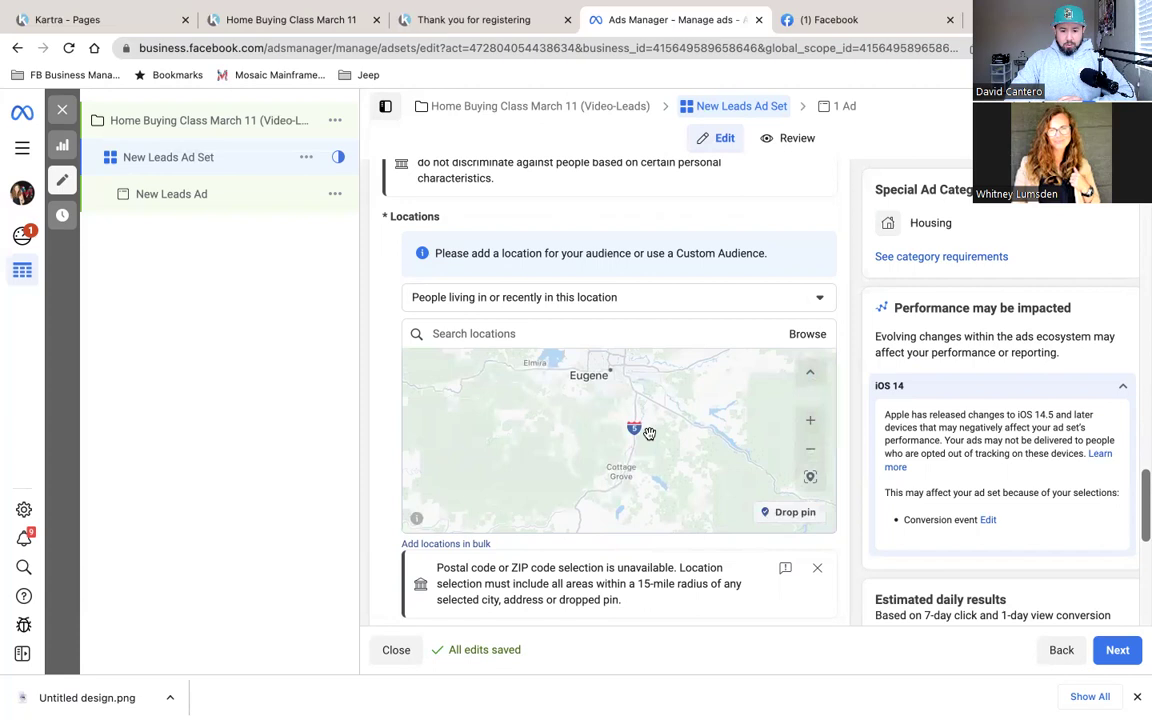
drag(600, 390, 605, 455)
drag(590, 370, 595, 525)
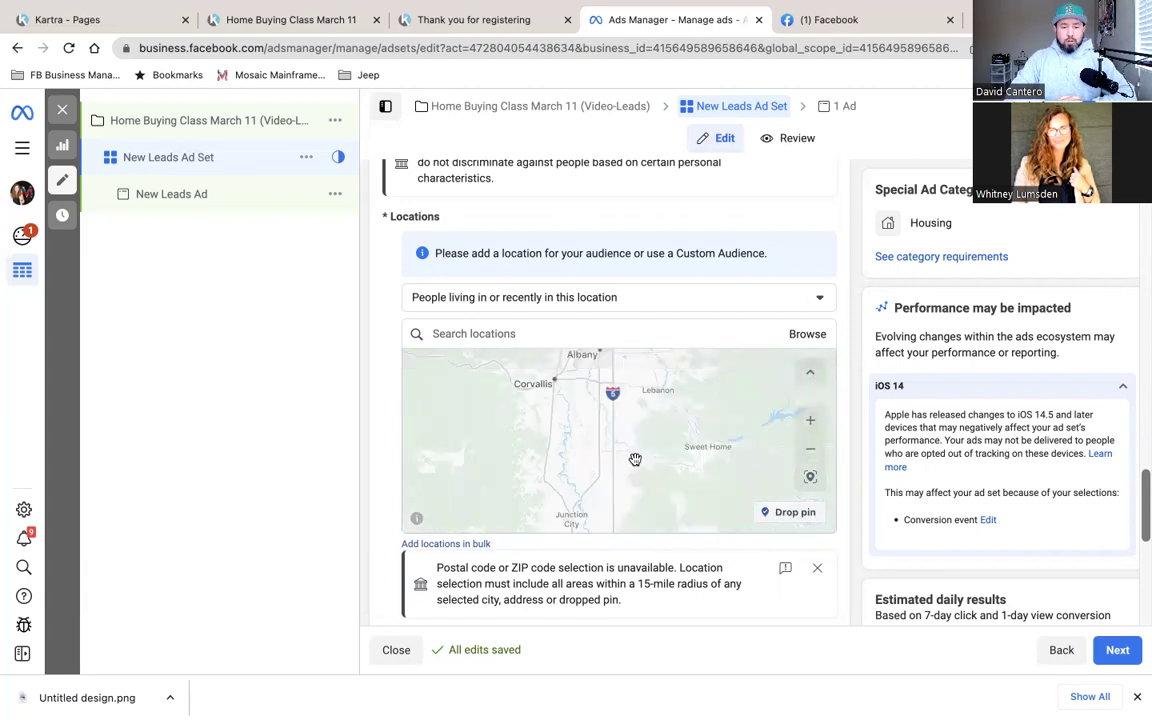
drag(635, 411, 630, 485)
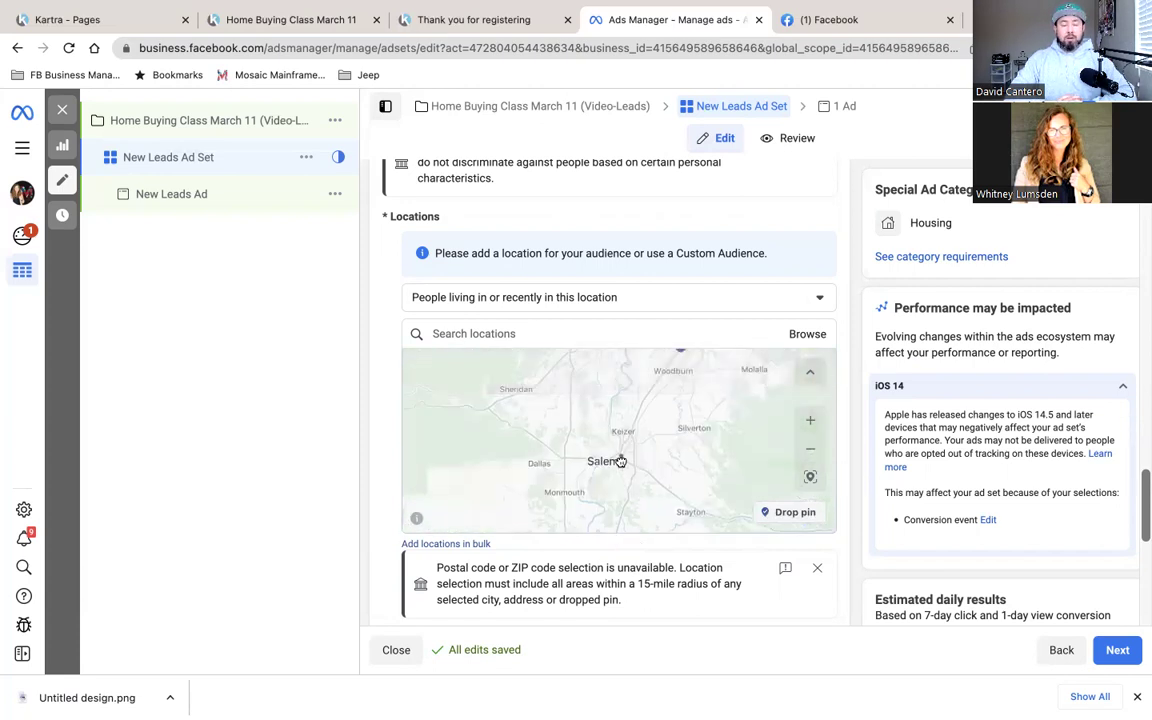
drag(620, 420, 628, 531)
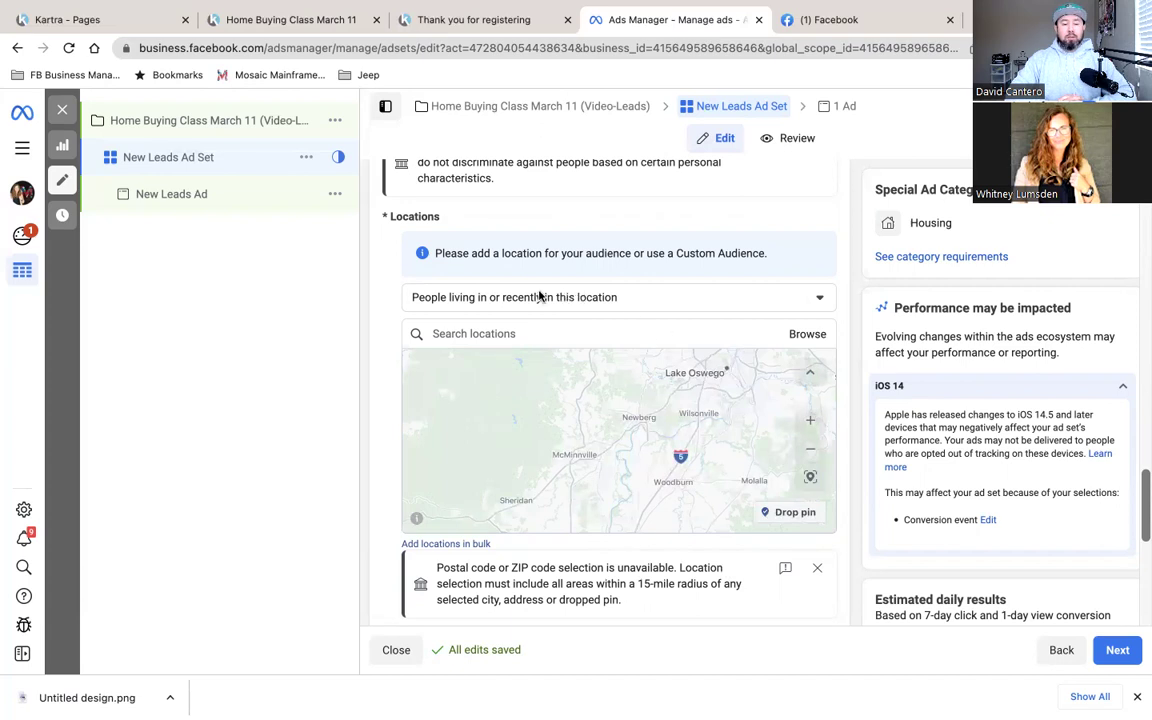
Add Joint Base Lewis-McChord (JBLM) as a target location and remove it again.
scroll(635, 563, down, 2)
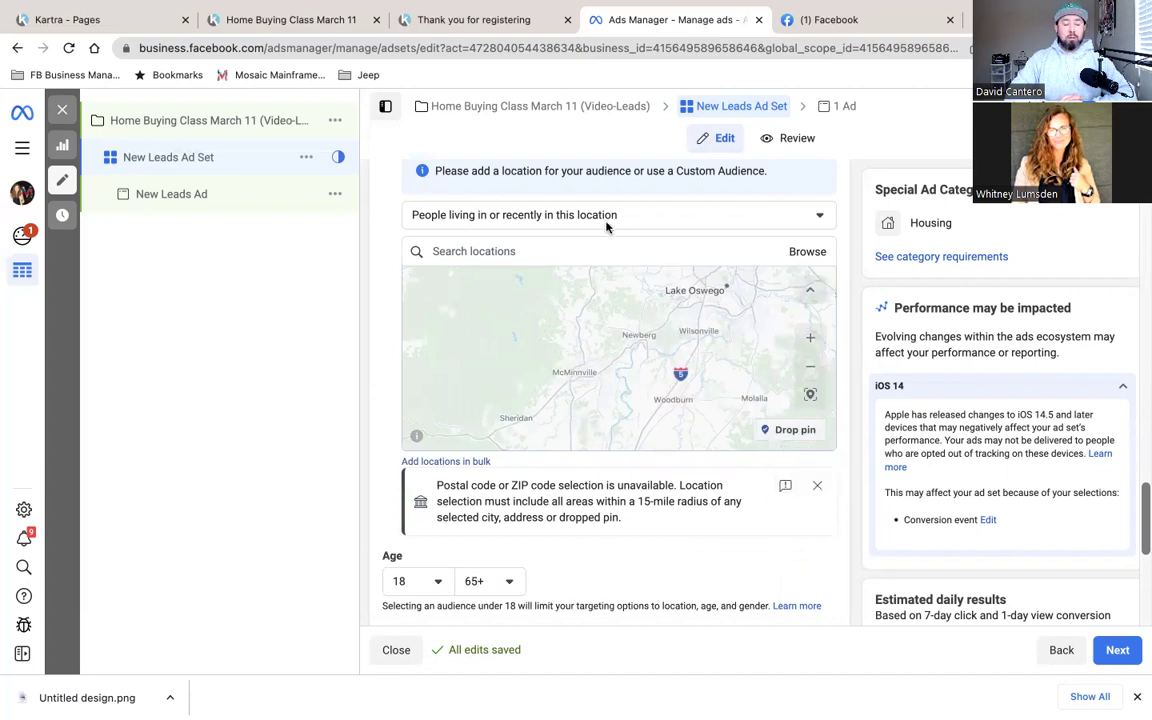
click(509, 254)
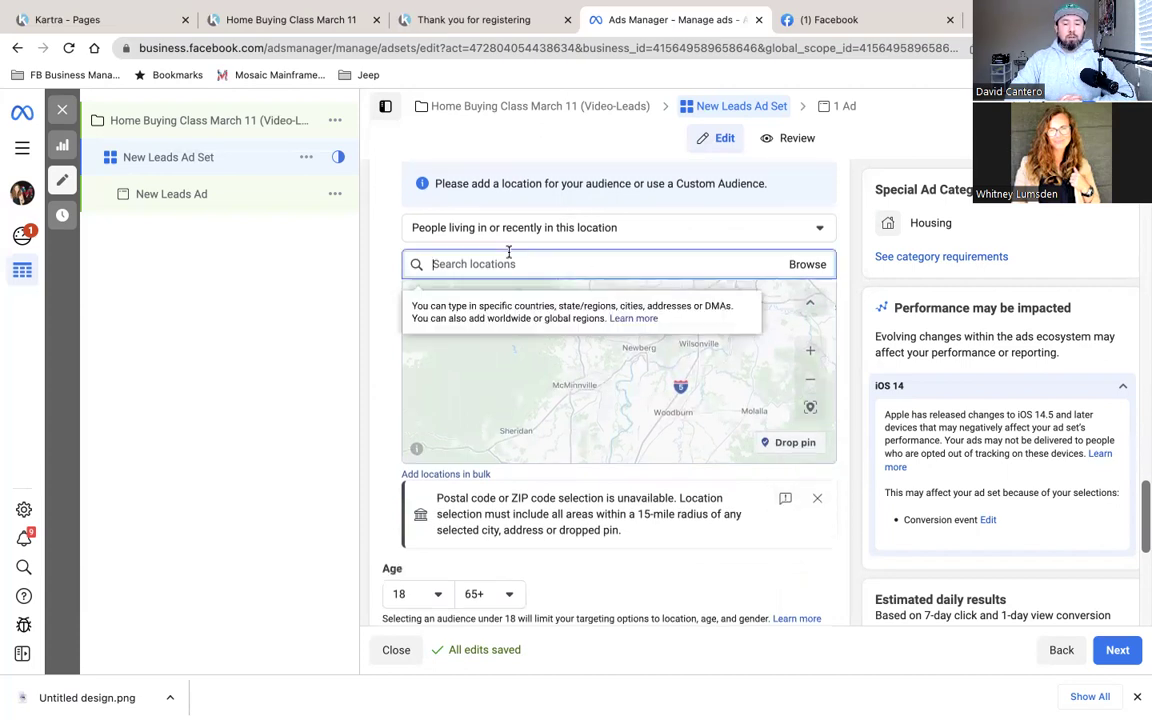
text(Joint ba)
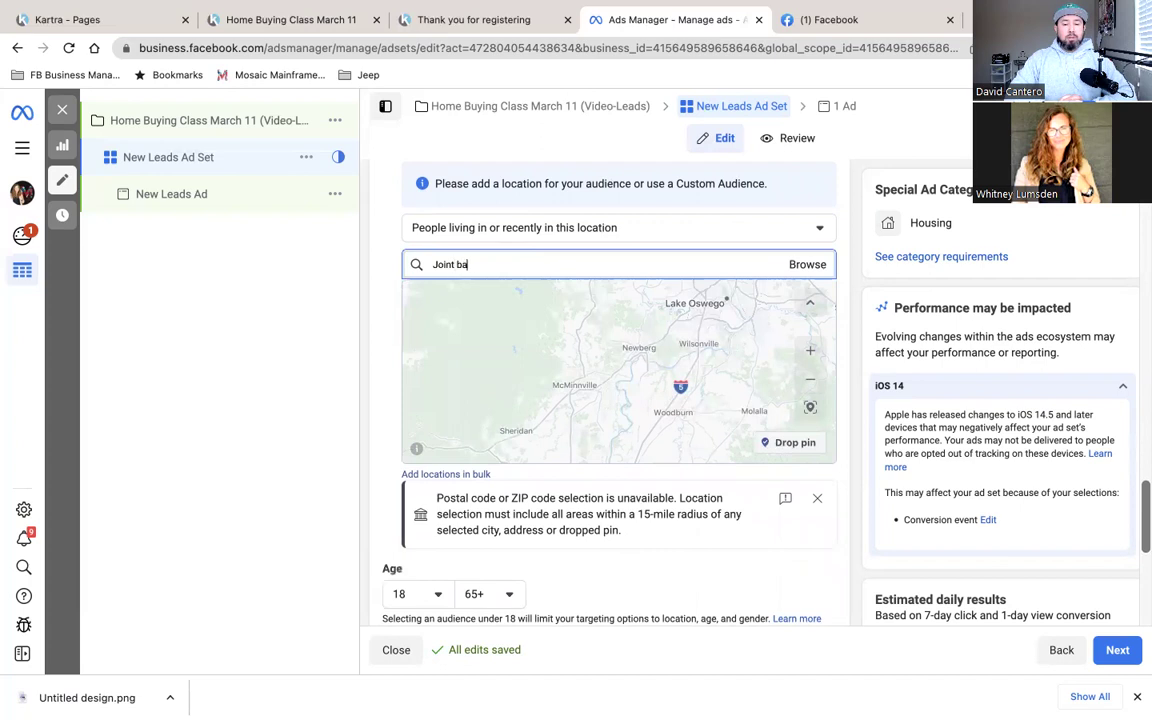
text(se lew)
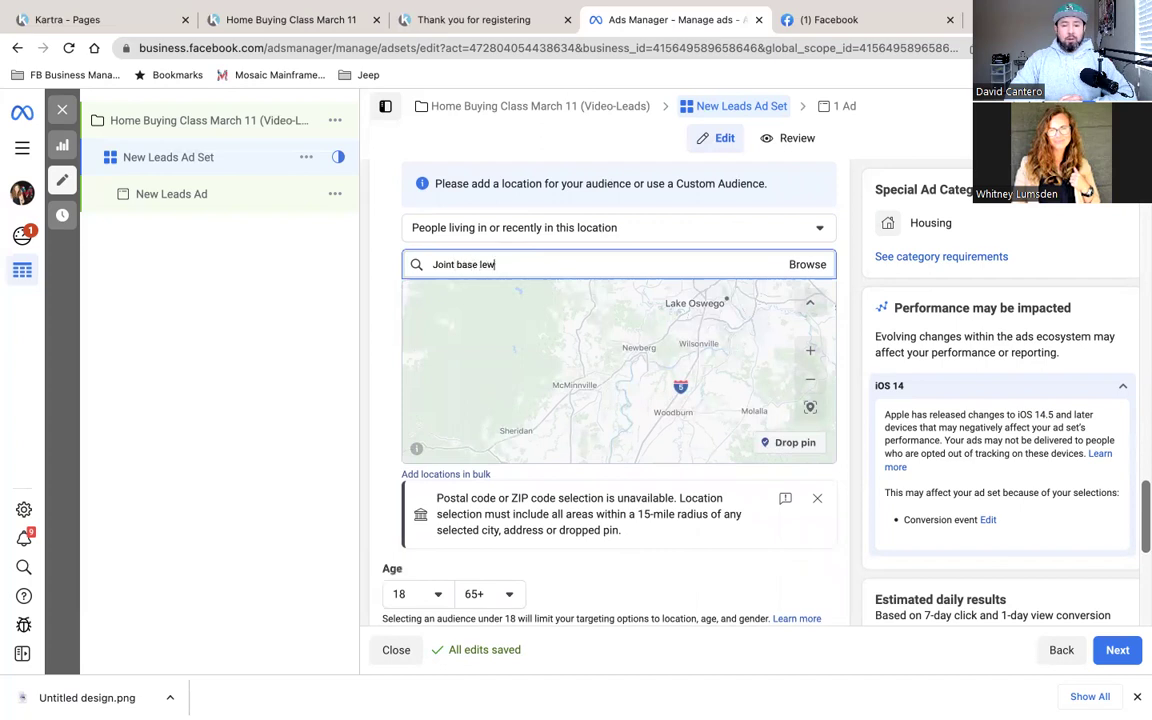
text(is McChord)
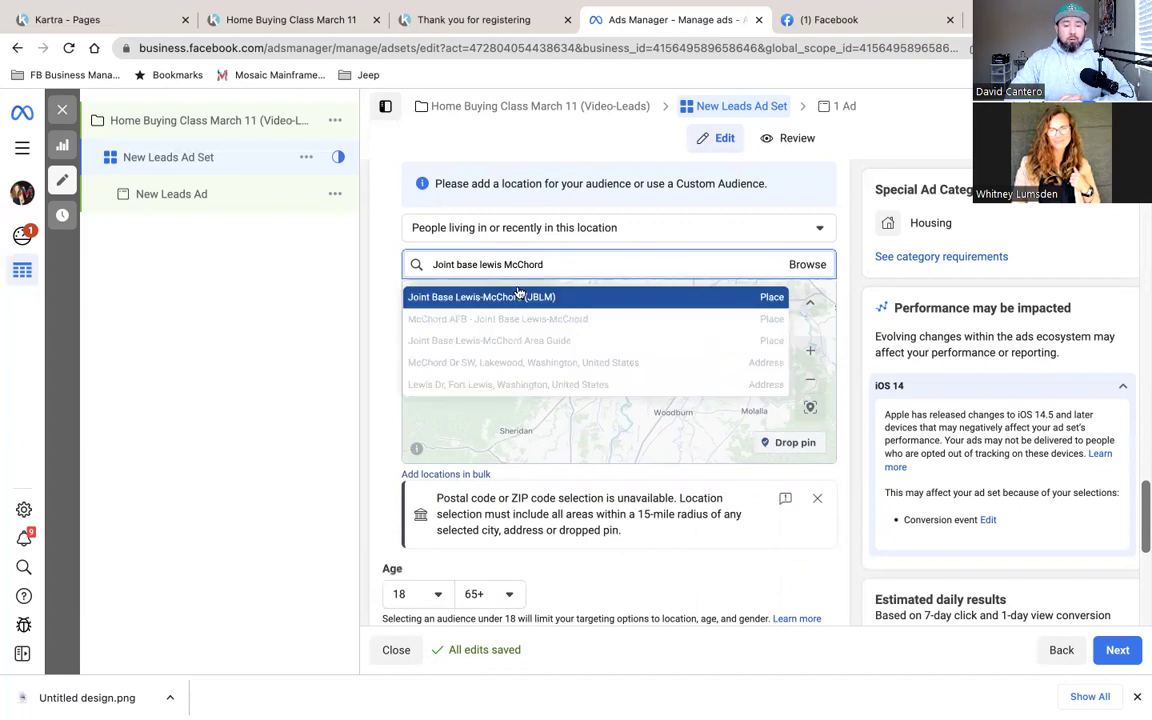
click(501, 297)
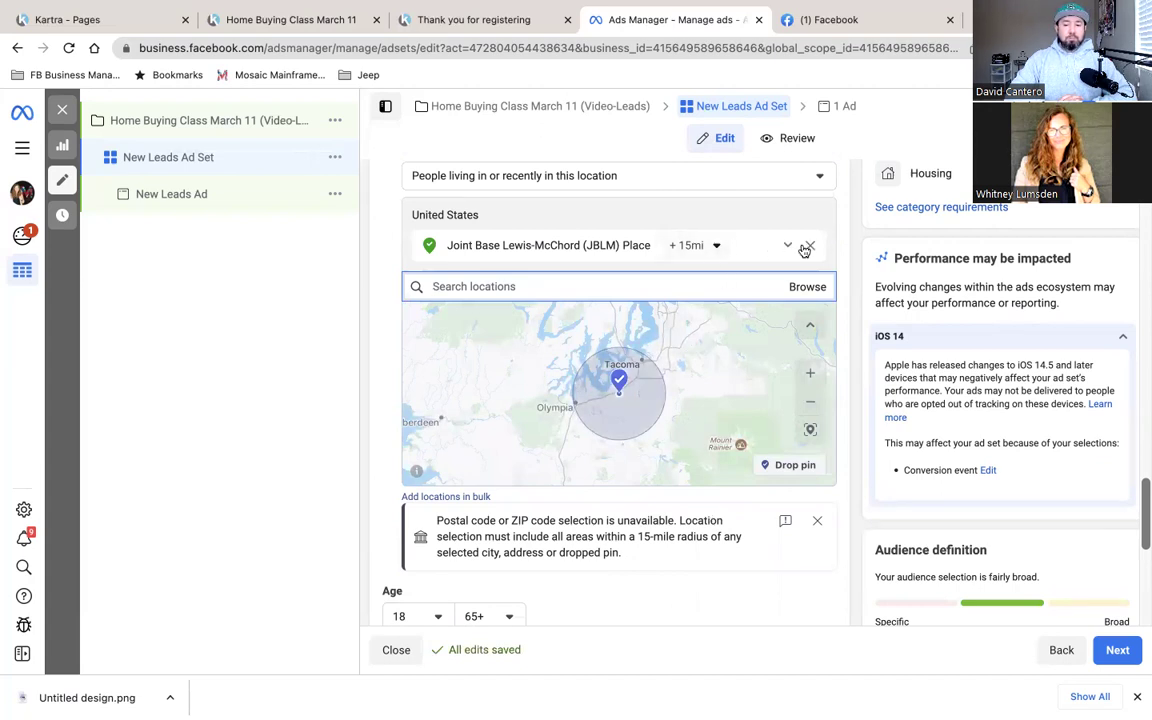
click(810, 245)
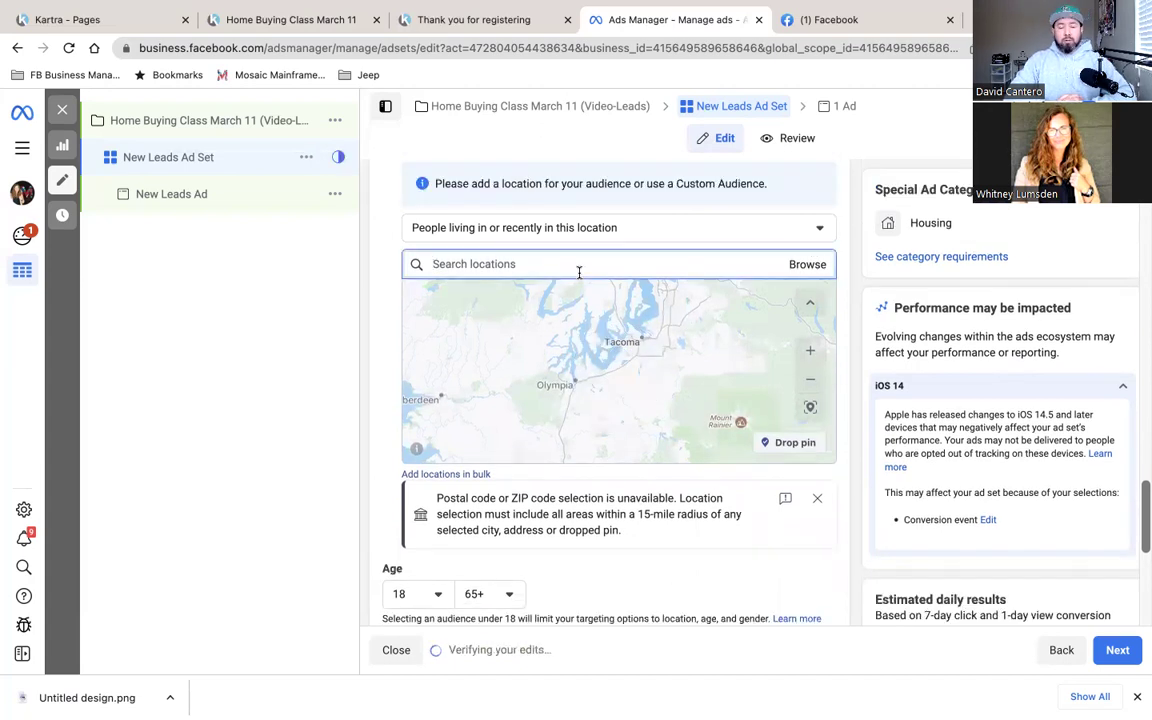
Add McChord Dr SW, Lakewood, Washington as a target location with a 20-mile radius.
text(Joint Base)
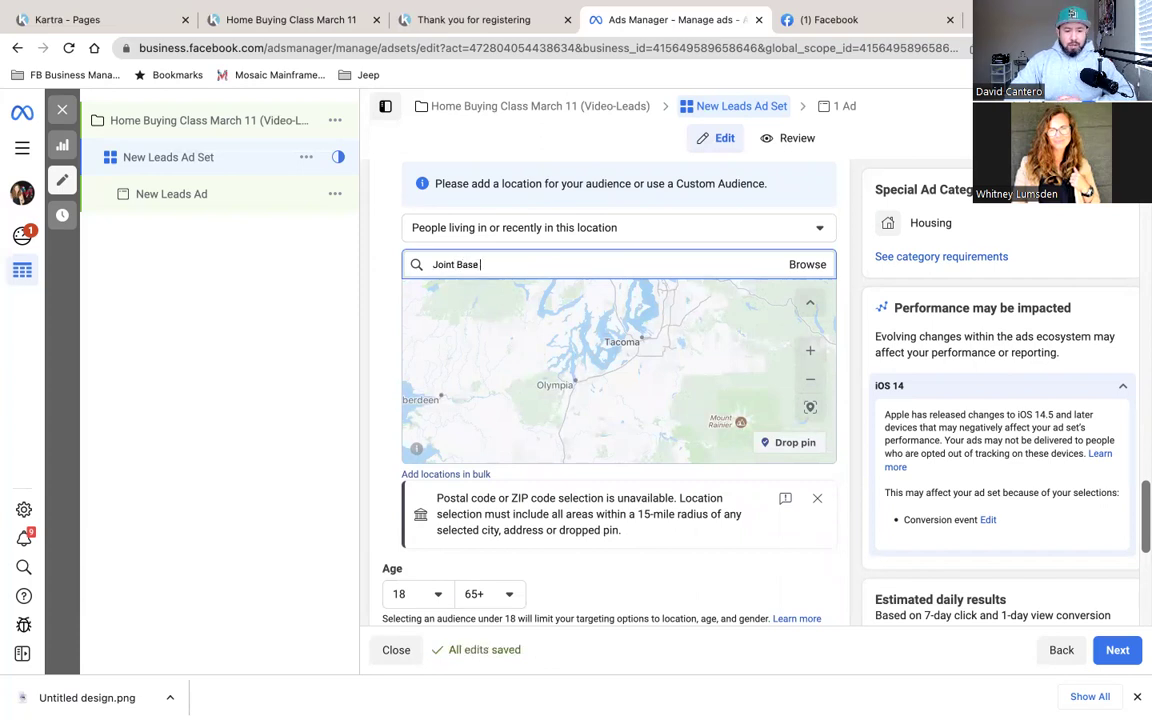
text( Lewis Mc)
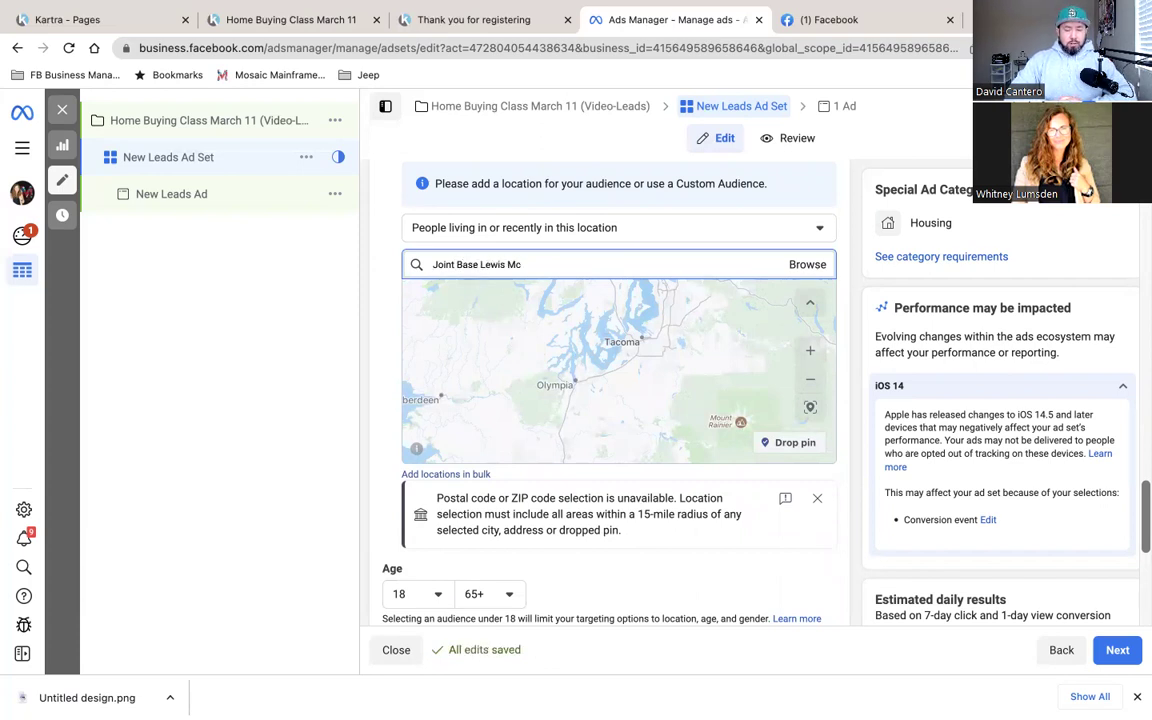
text(Cho)
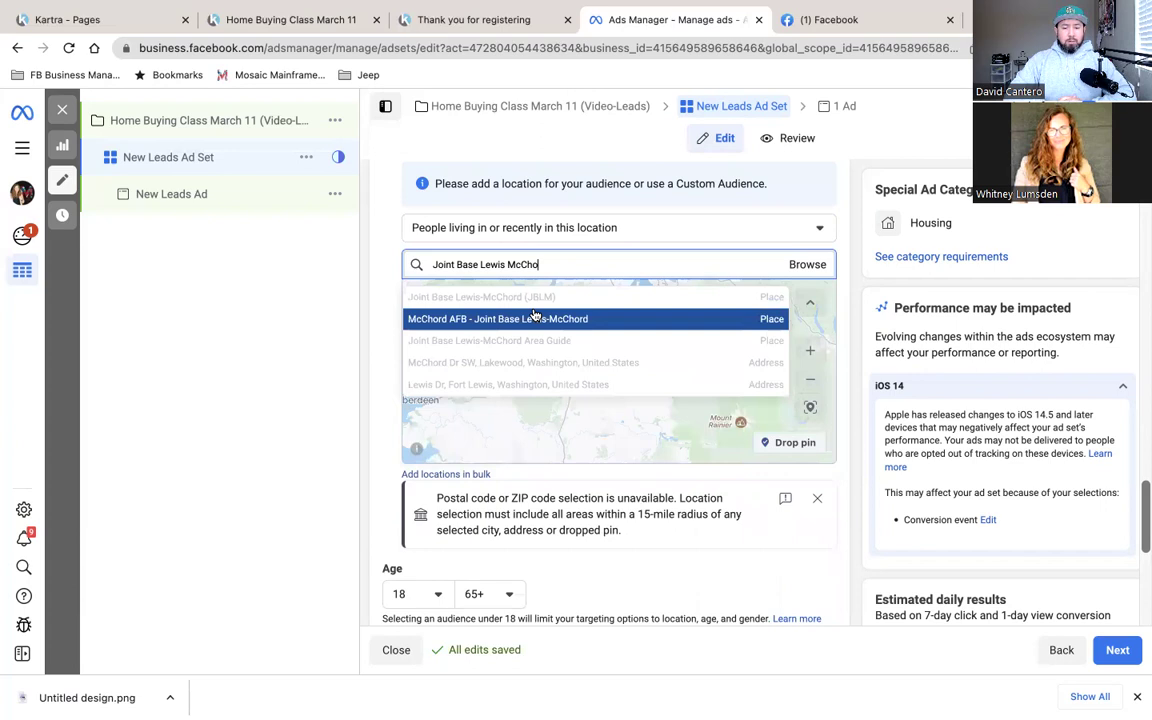
click(499, 364)
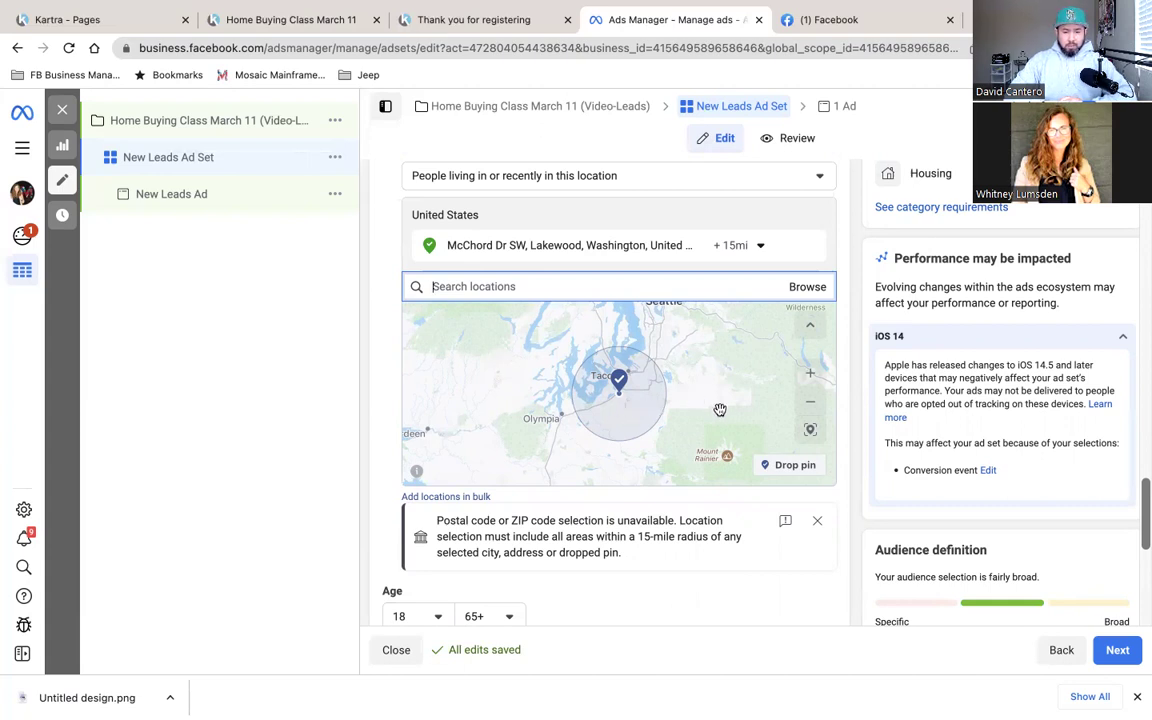
click(759, 246)
drag(727, 298, 733, 291)
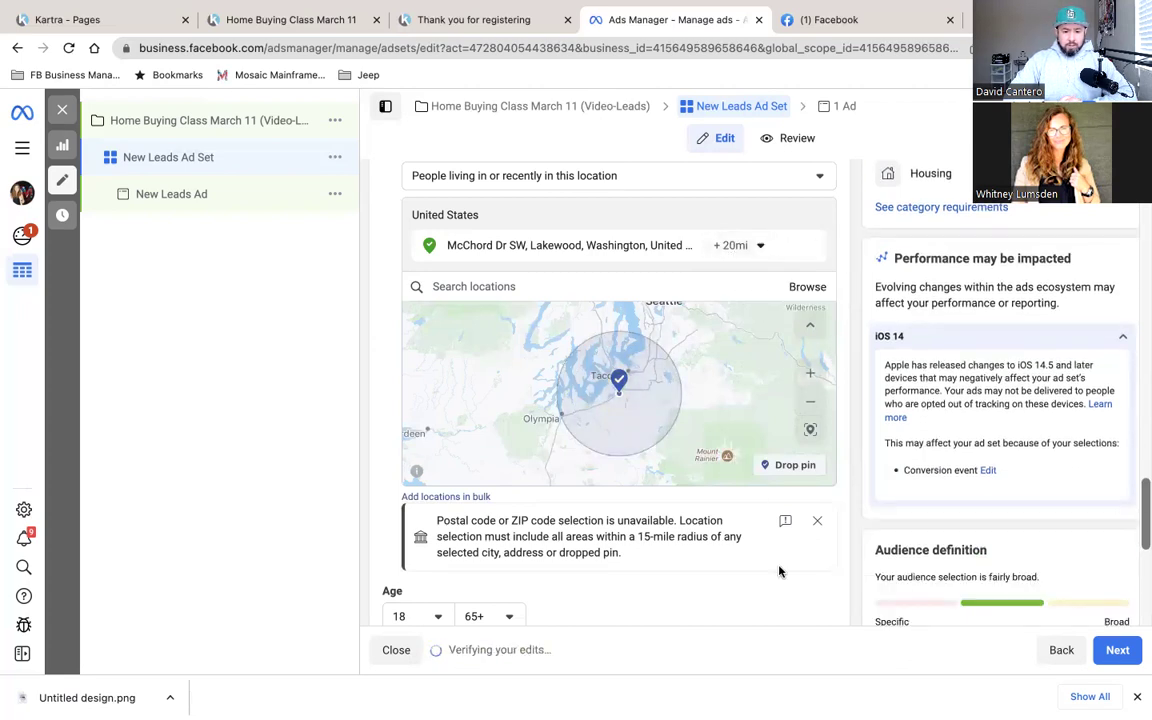
Switch the ad set to manual placements and exclude the Messenger and Audience network platforms.
scroll(780, 571, down, 3)
scroll(780, 571, down, 3)
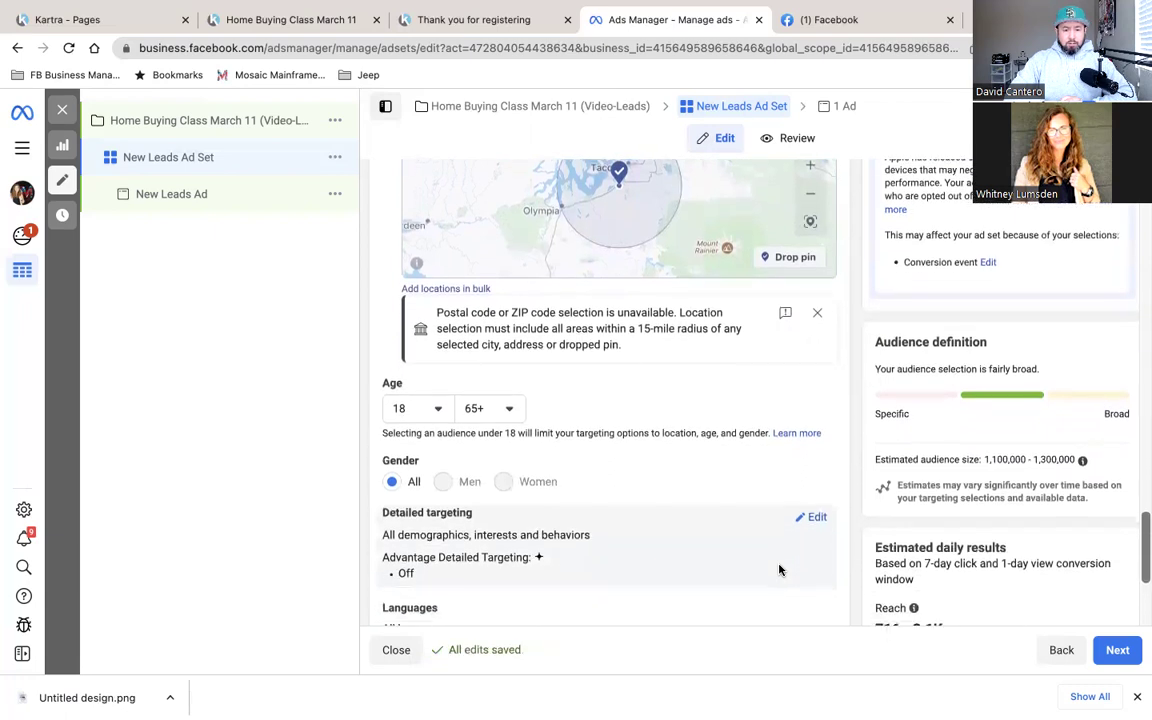
scroll(779, 570, down, 2)
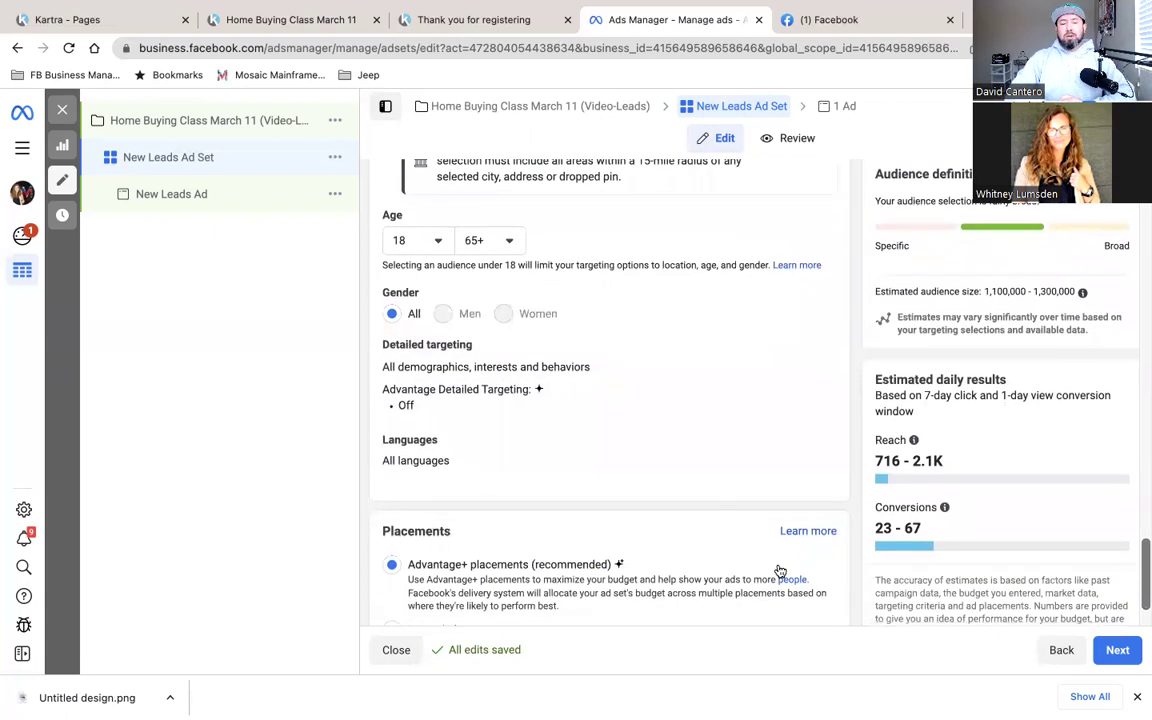
scroll(780, 571, down, 2)
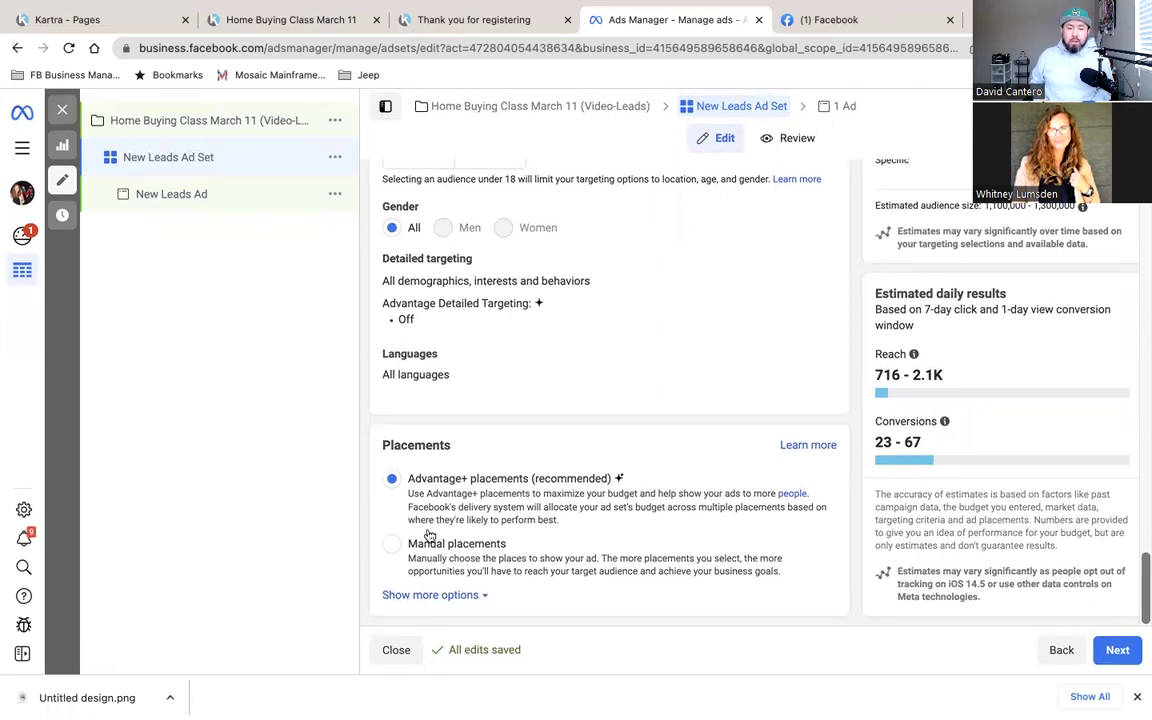
click(391, 543)
scroll(653, 524, down, 5)
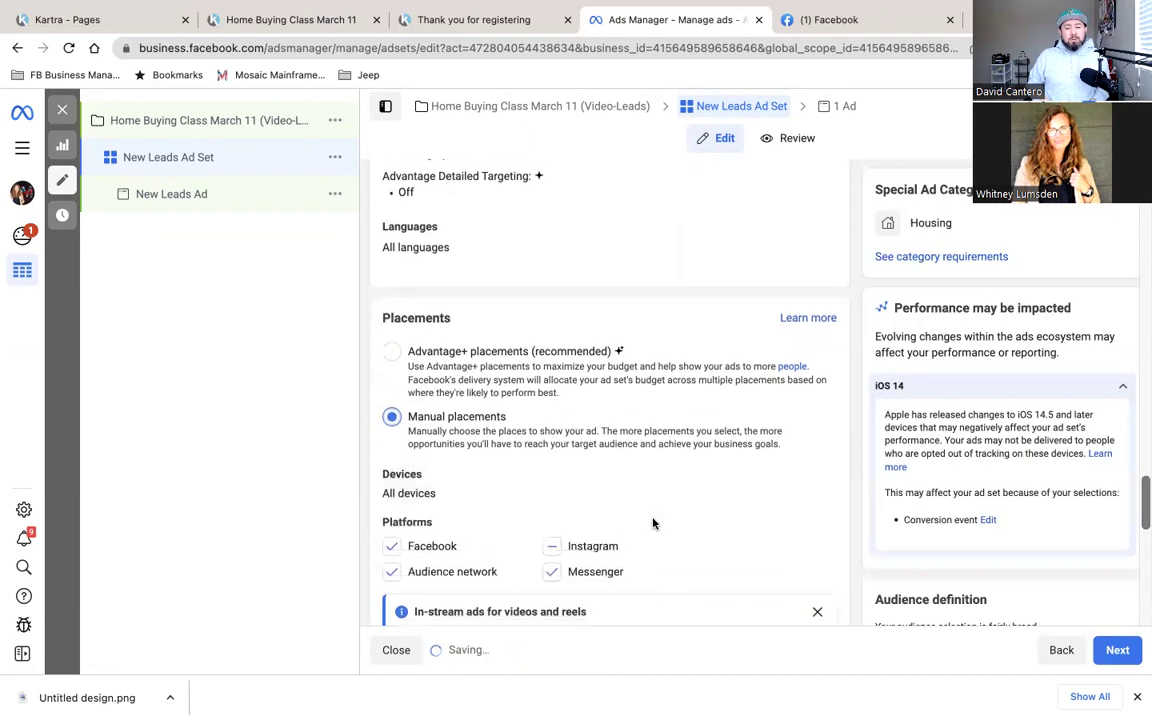
scroll(653, 524, down, 1)
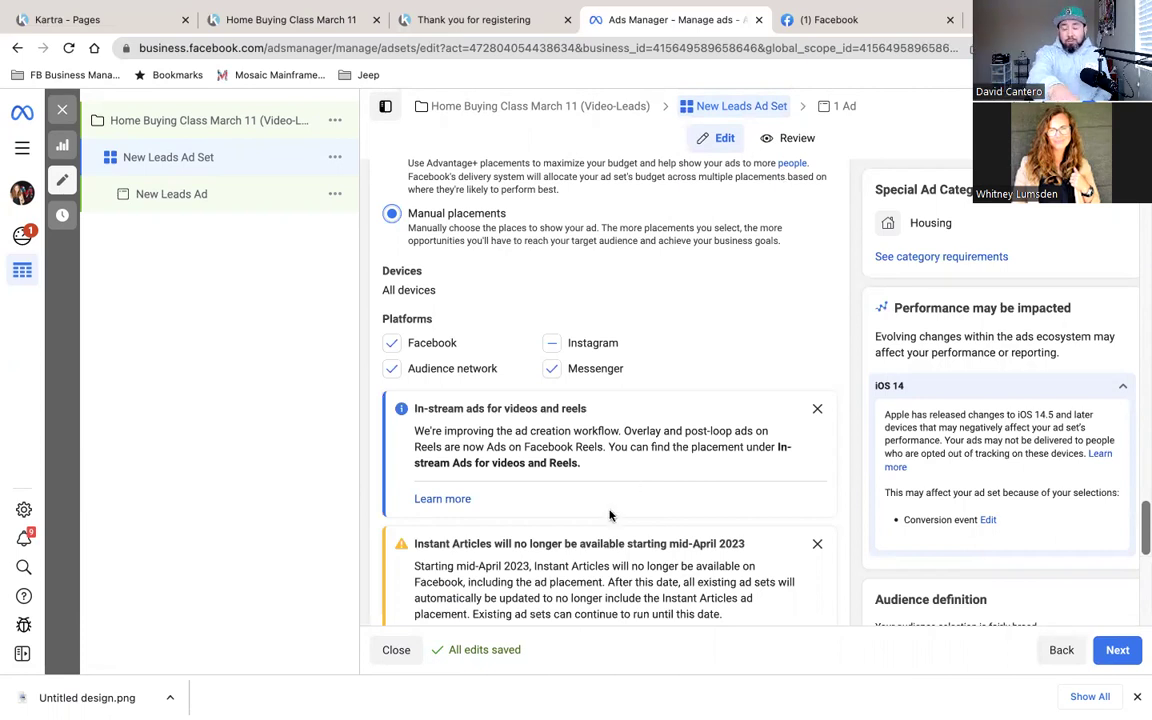
click(553, 370)
click(392, 368)
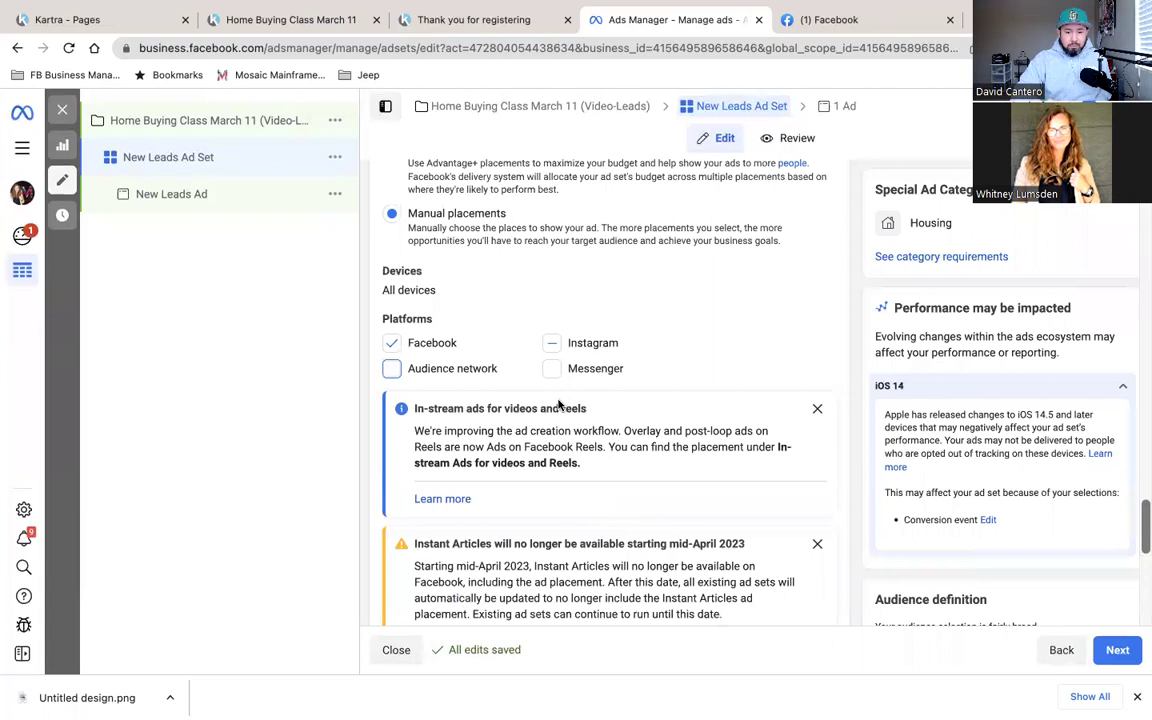
Limit the Feeds placements to Facebook Feed, Instagram feed and Facebook Marketplace, deselecting the other feed placements.
scroll(562, 385, down, 5)
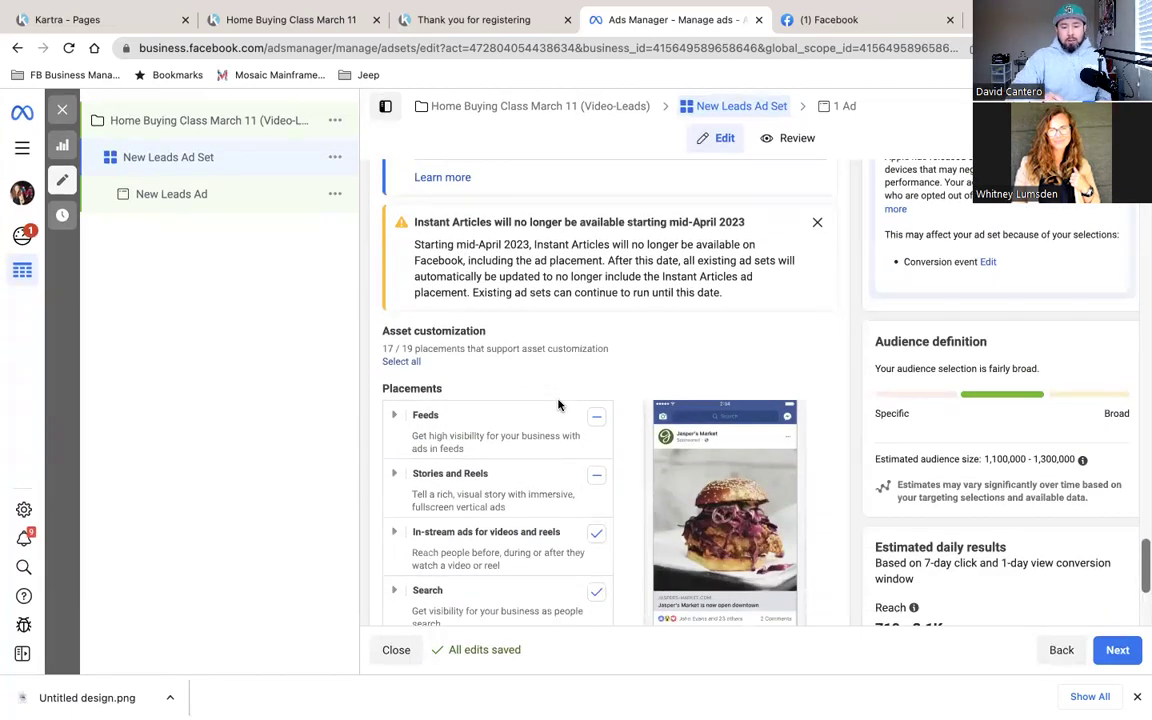
scroll(558, 404, down, 2)
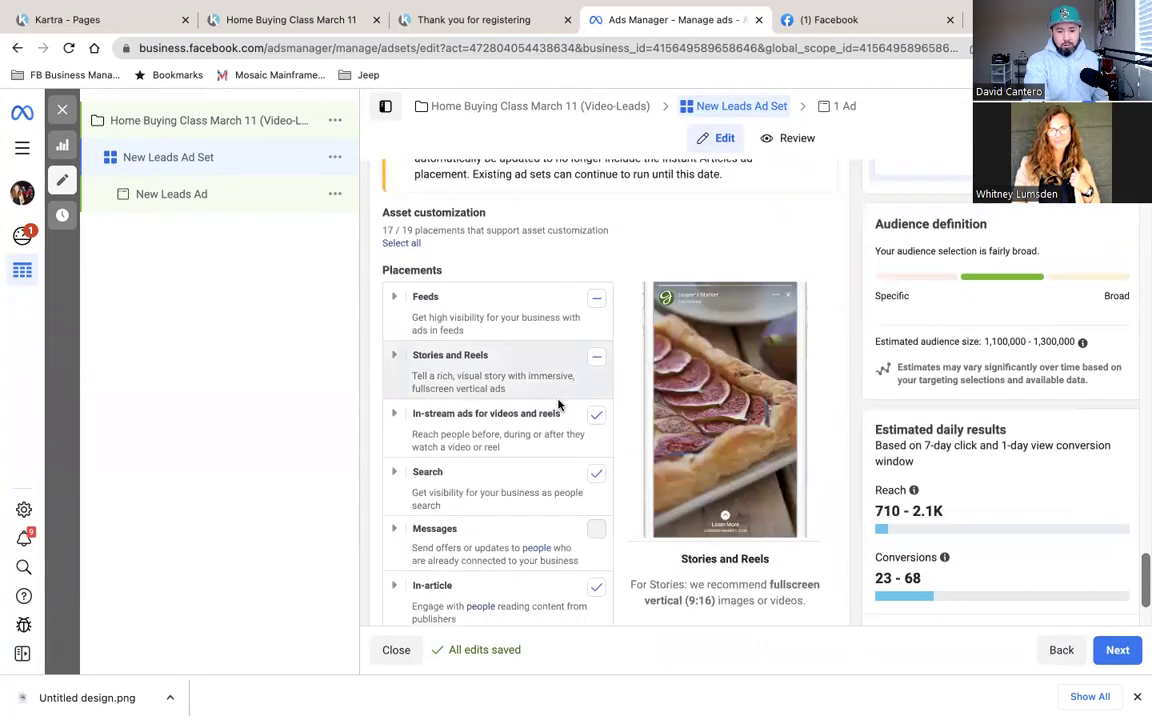
click(395, 299)
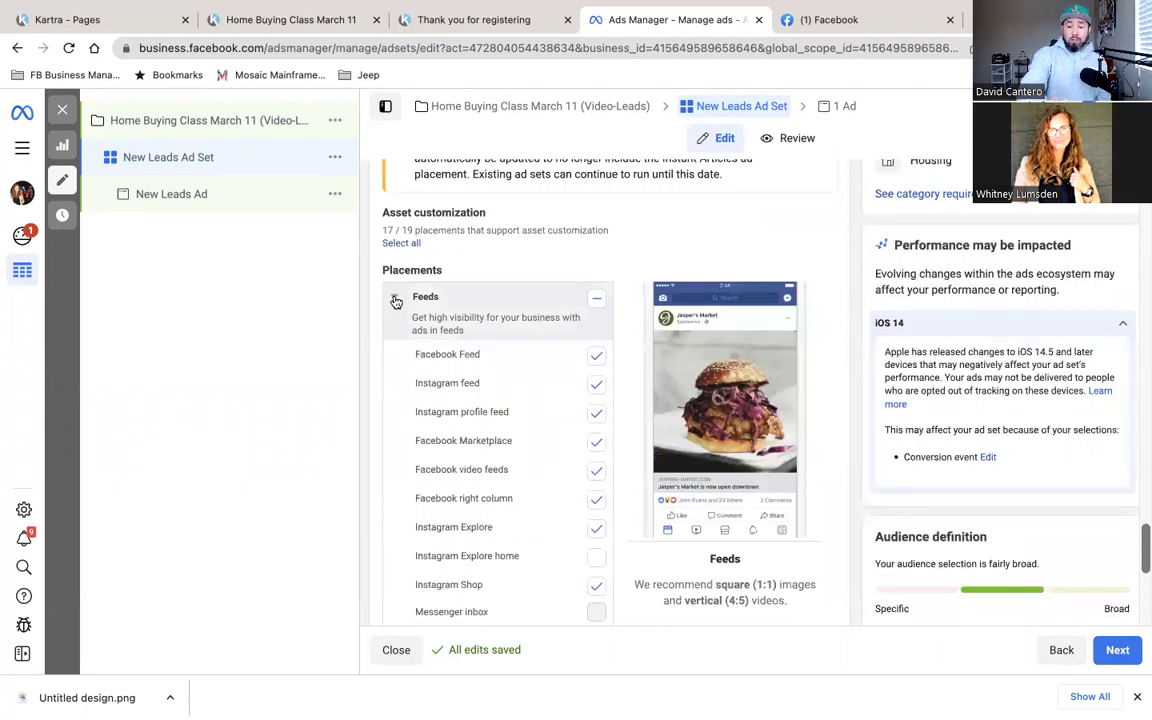
click(597, 446)
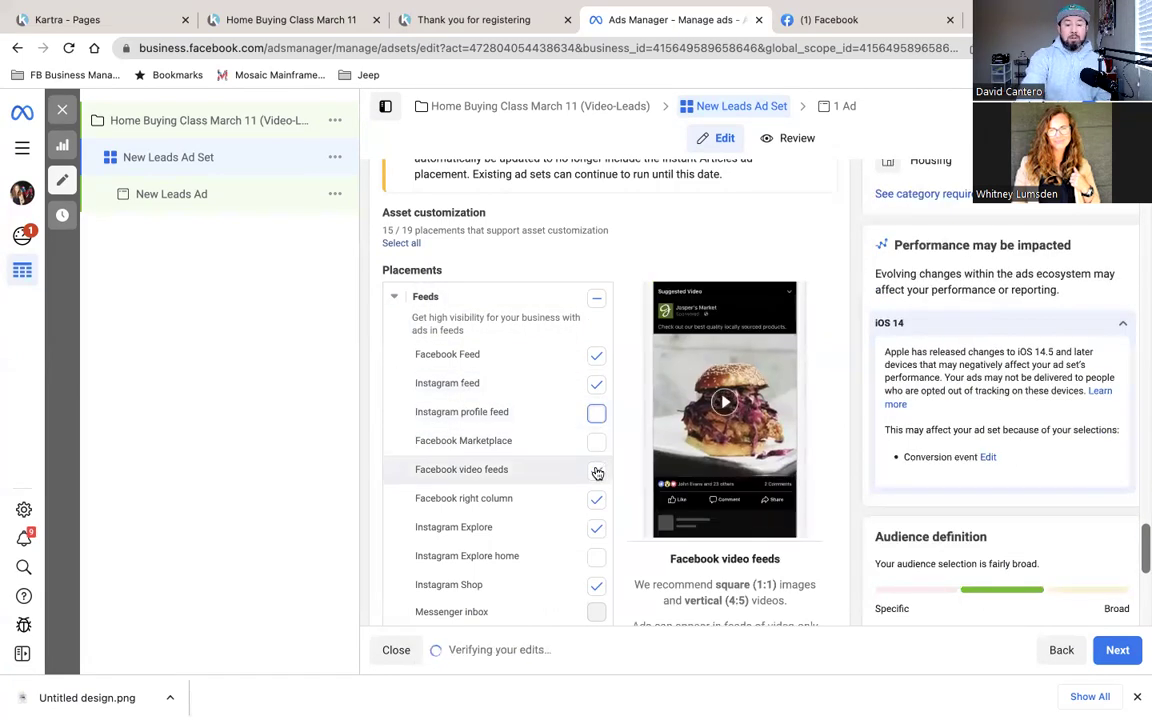
click(597, 471)
click(597, 441)
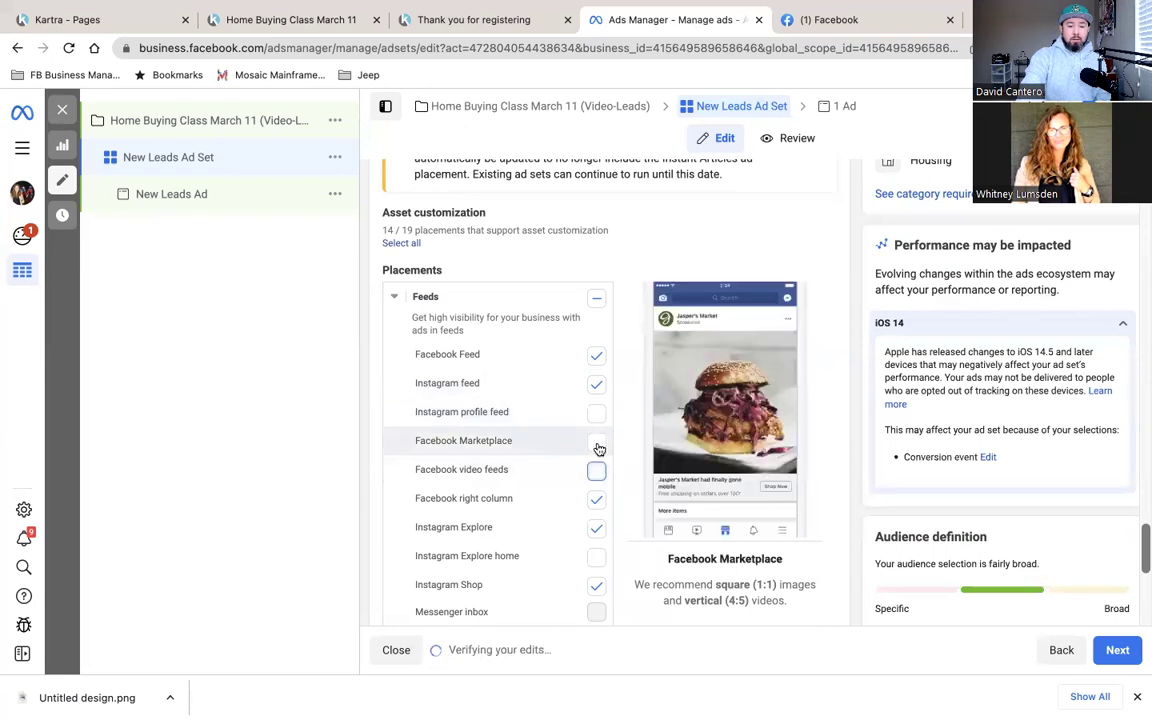
click(597, 499)
click(597, 528)
click(597, 583)
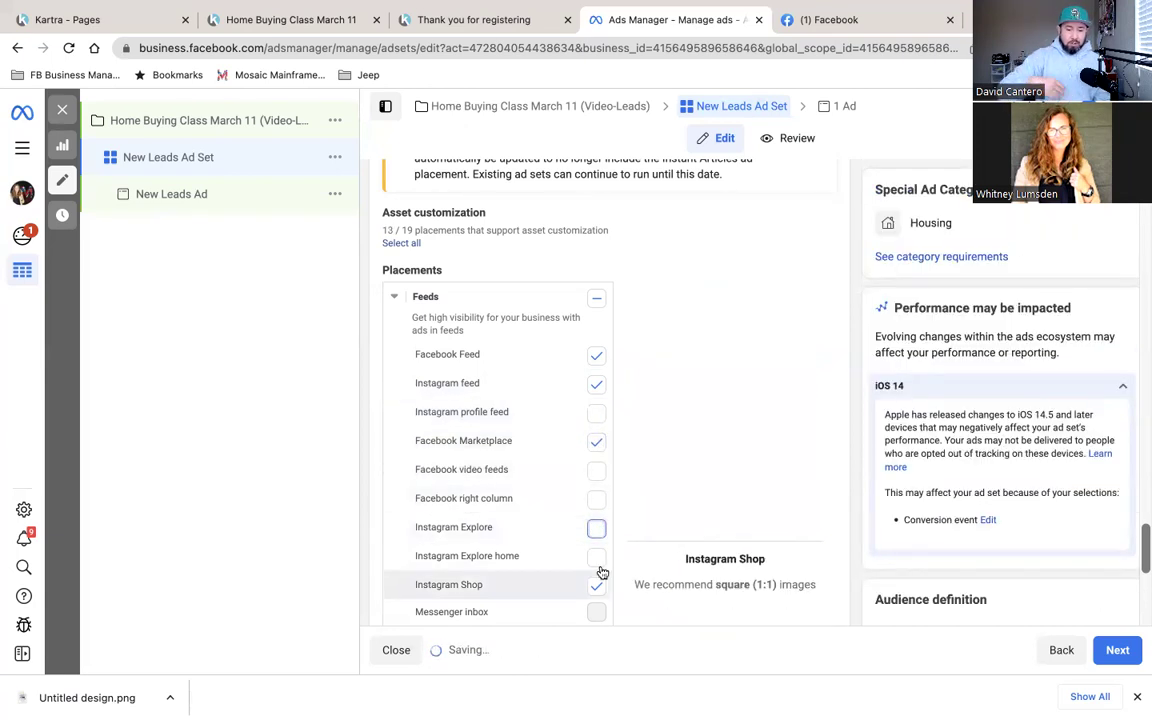
scroll(602, 591, down, 2)
click(597, 540)
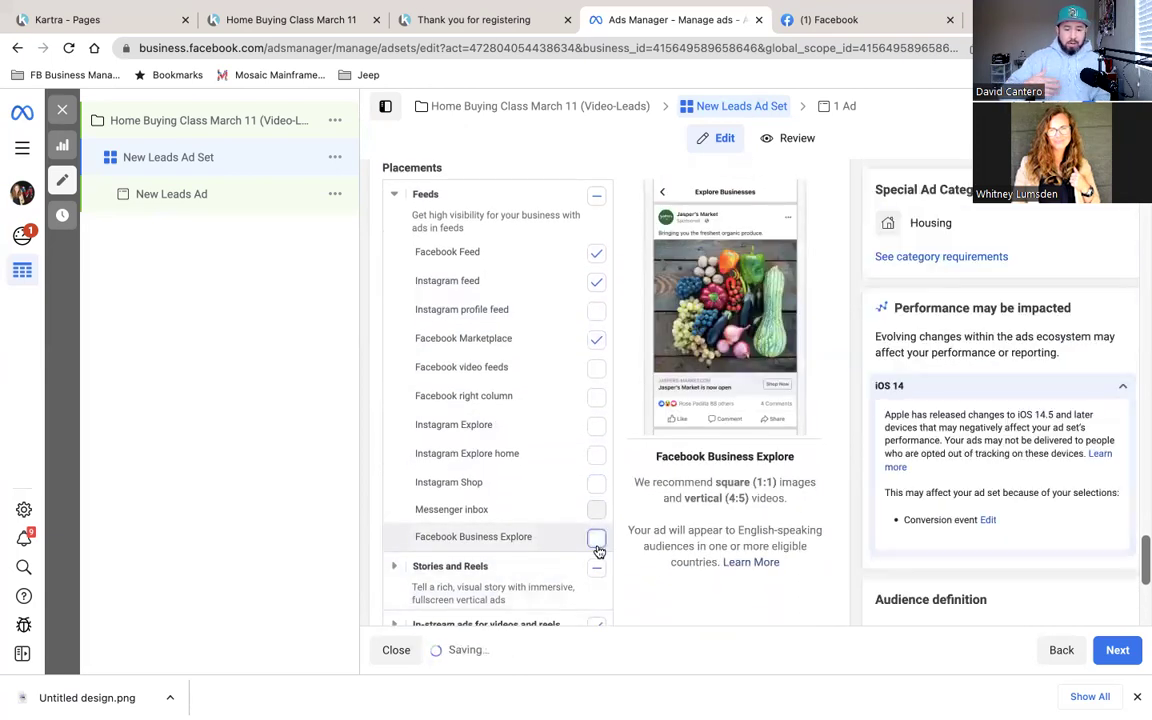
Exclude Instagram Stories, Facebook Stories, Instagram Reels and Facebook Reels from the Stories and Reels placements.
click(394, 566)
scroll(540, 545, down, 2)
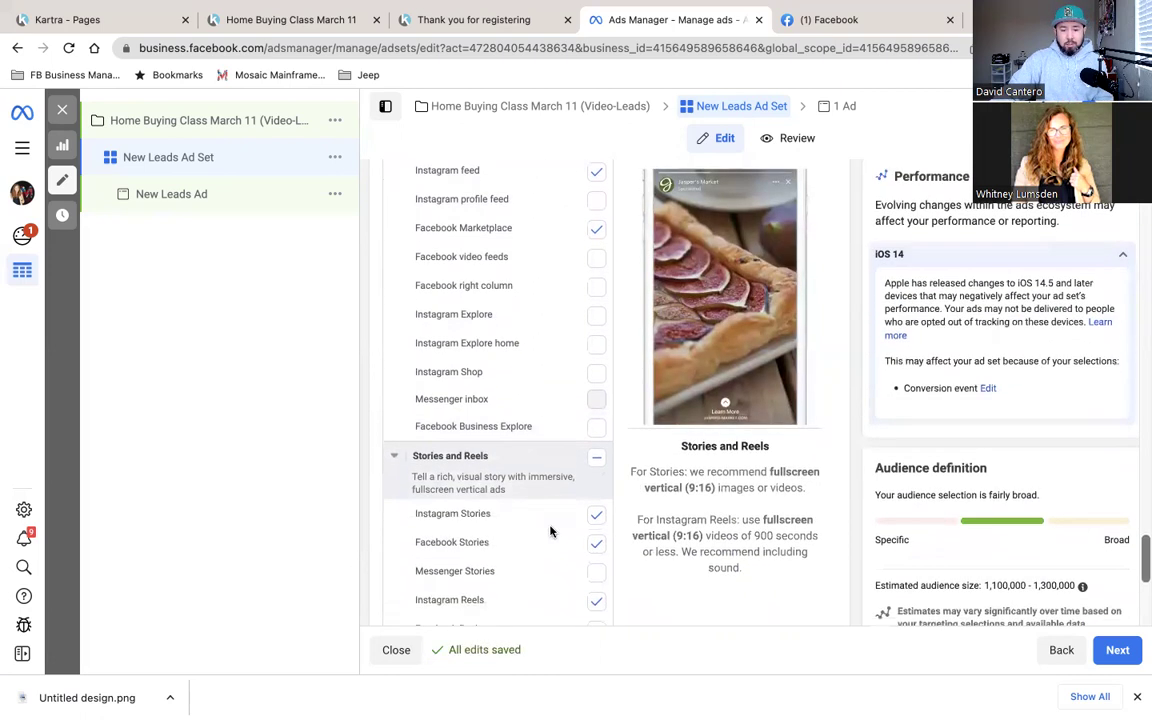
click(597, 576)
scroll(594, 594, down, 2)
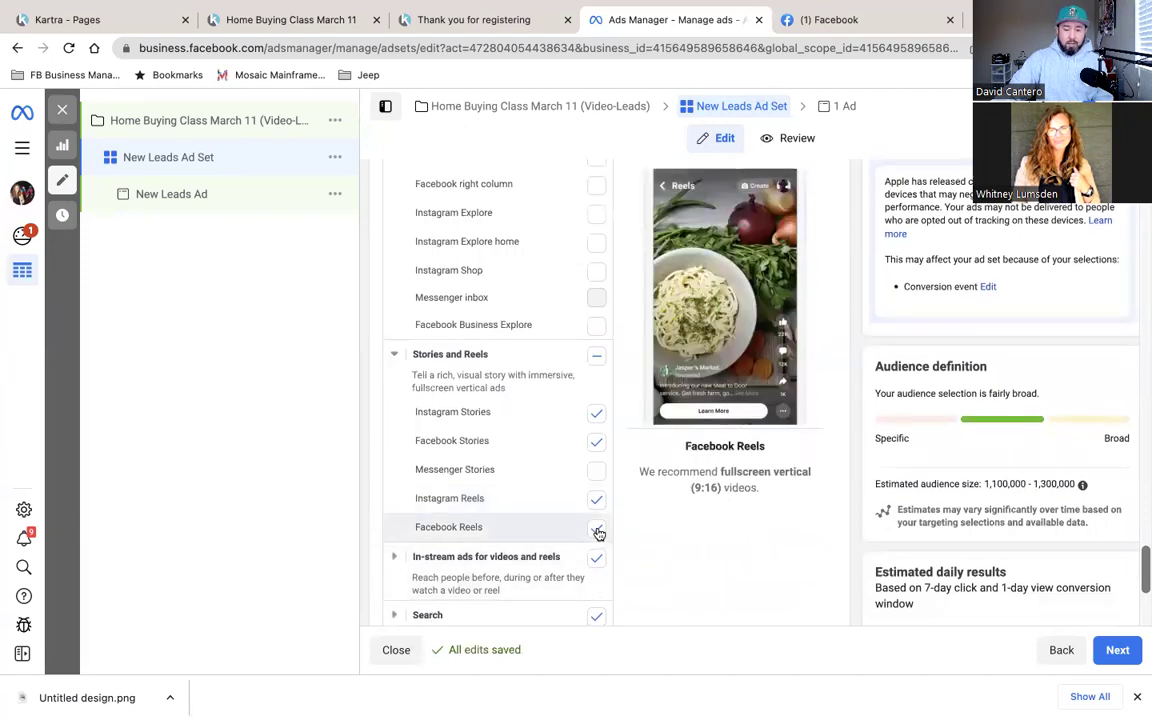
click(596, 413)
click(597, 442)
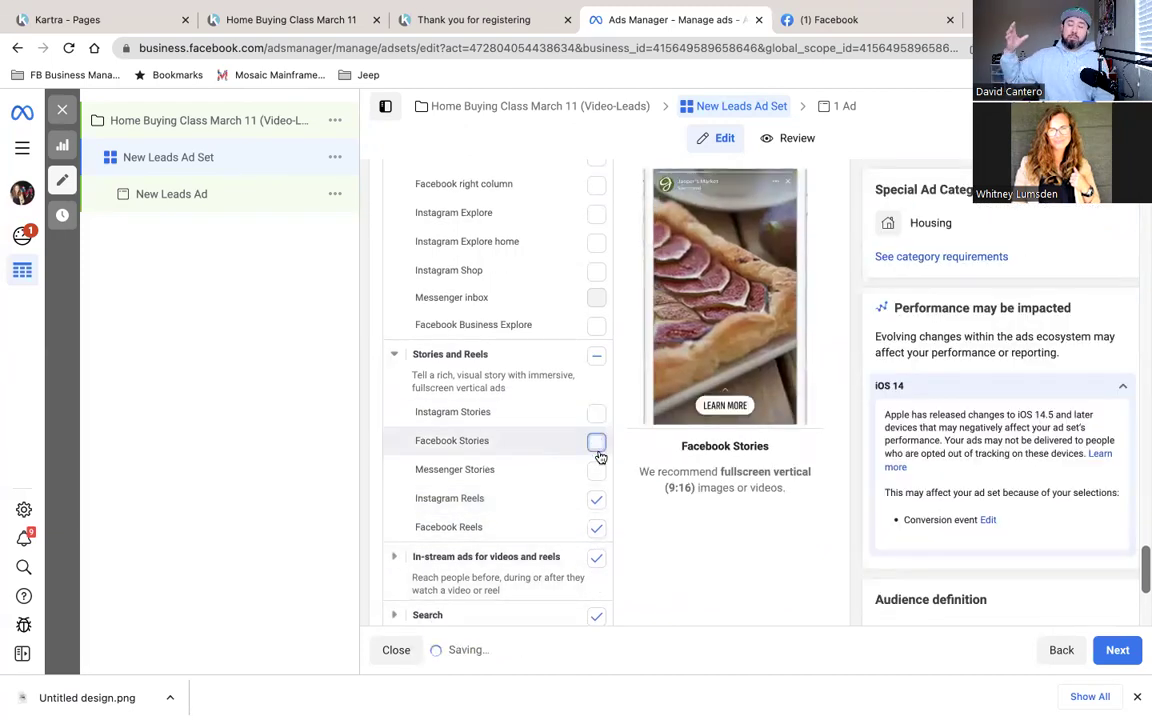
click(596, 499)
click(597, 528)
Exclude the In-stream ads for videos and reels placement and the Search placement.
scroll(598, 532, down, 1)
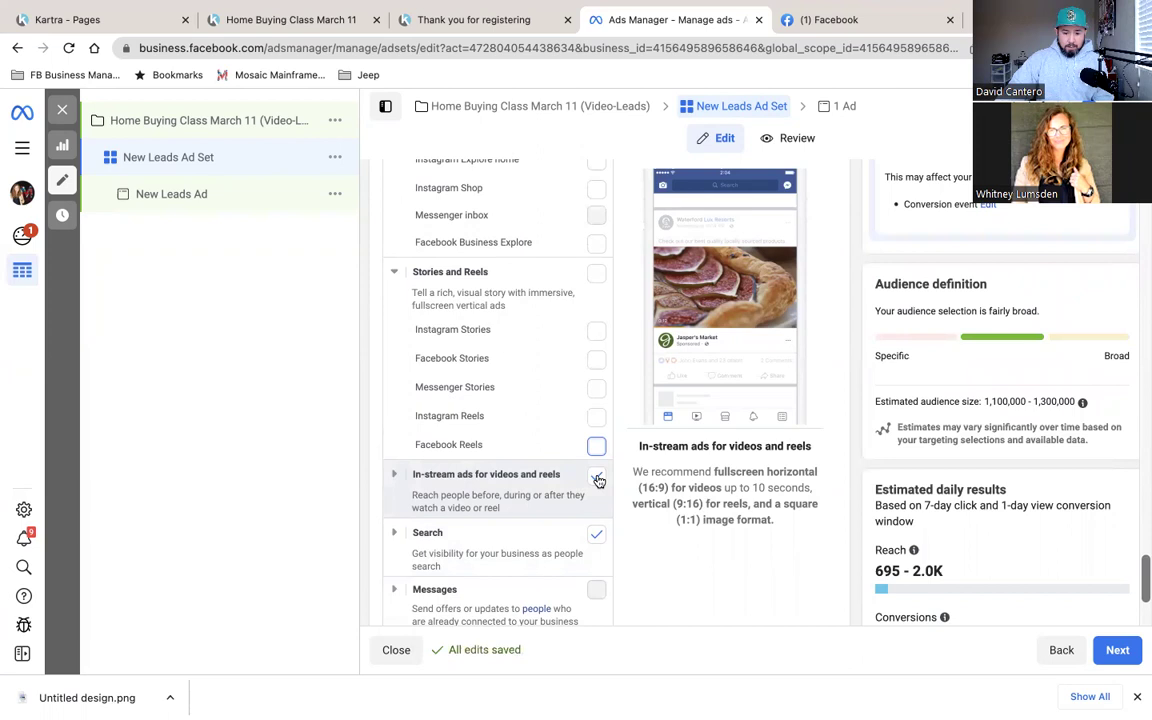
click(597, 477)
click(597, 533)
scroll(598, 535, down, 1)
scroll(598, 535, down, 2)
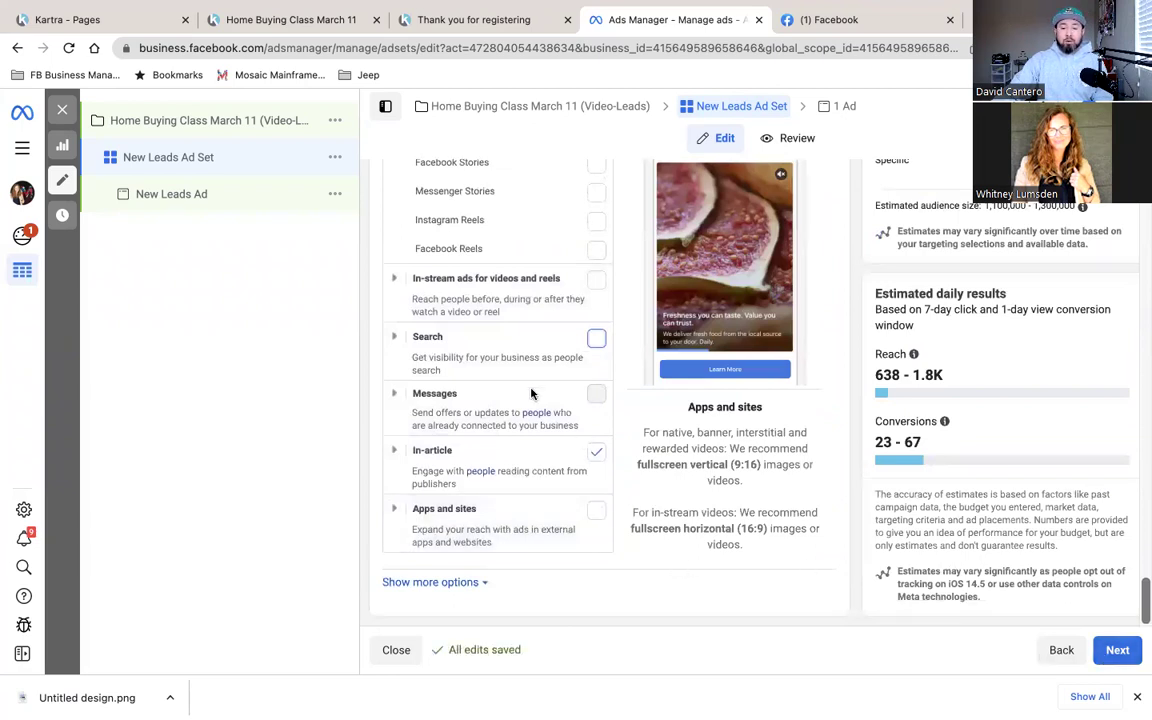
Rename the ad set as New Buyers Class, without the March 11 date.
scroll(531, 393, up, 10)
scroll(531, 393, up, 15)
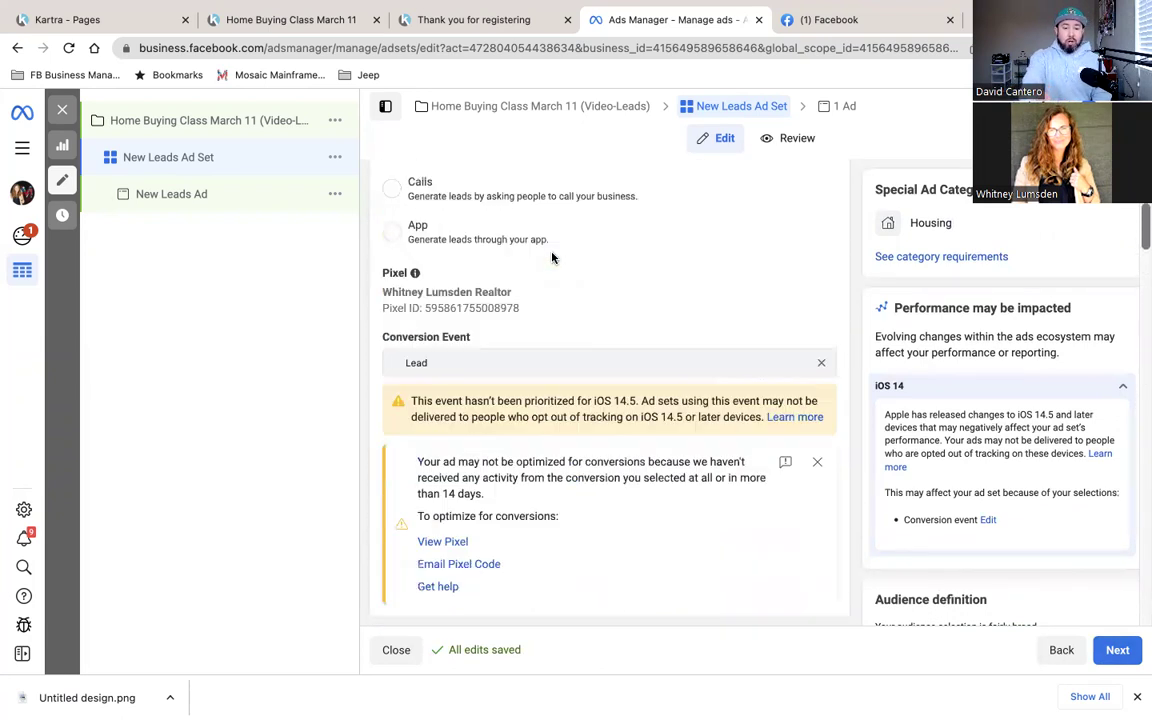
scroll(552, 258, up, 5)
click(512, 227)
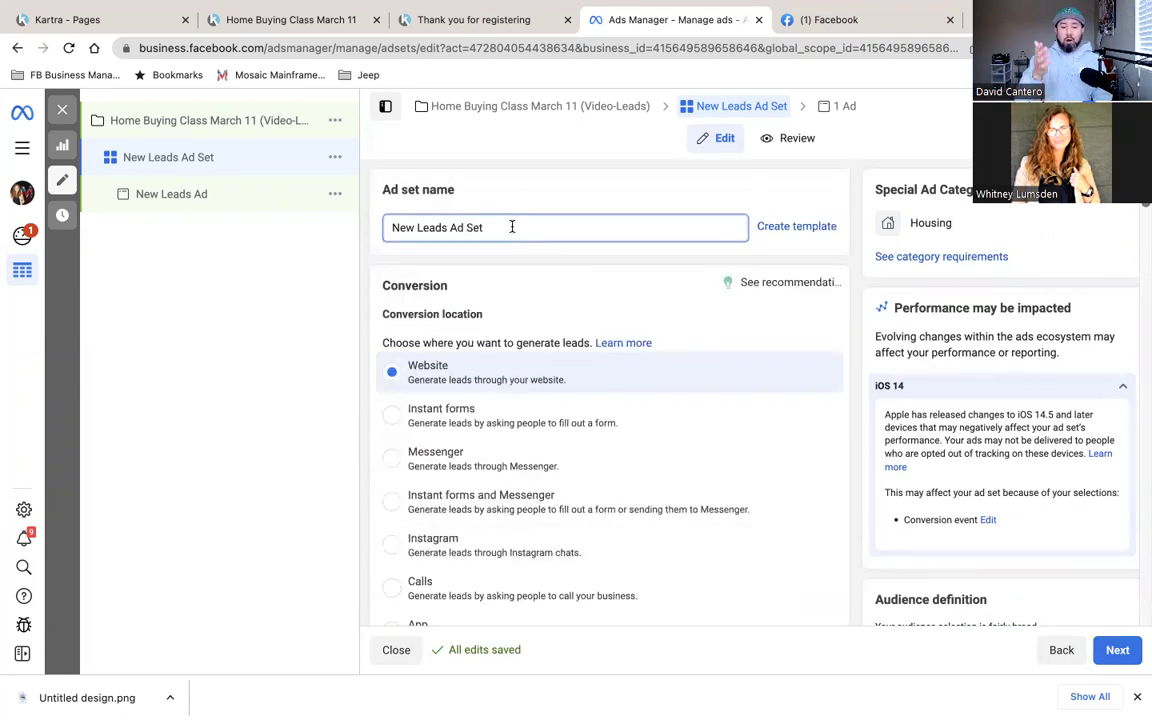
triple_click(512, 227)
text(Ne)
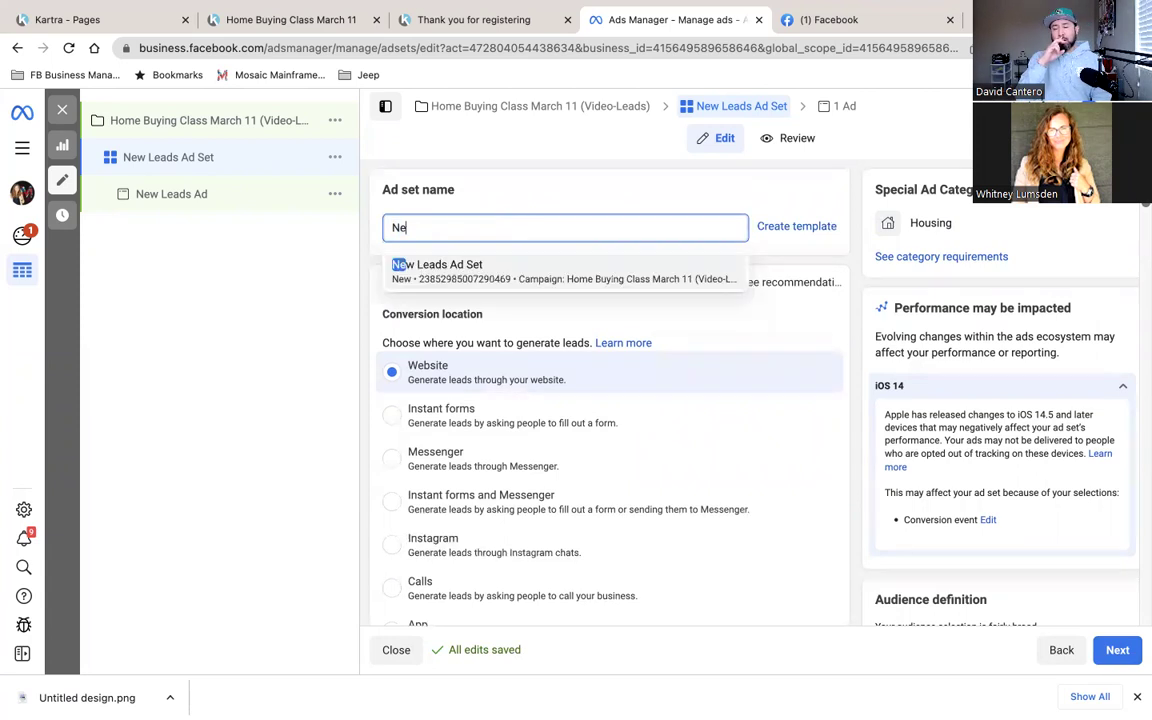
text(w Buyers Class March 11)
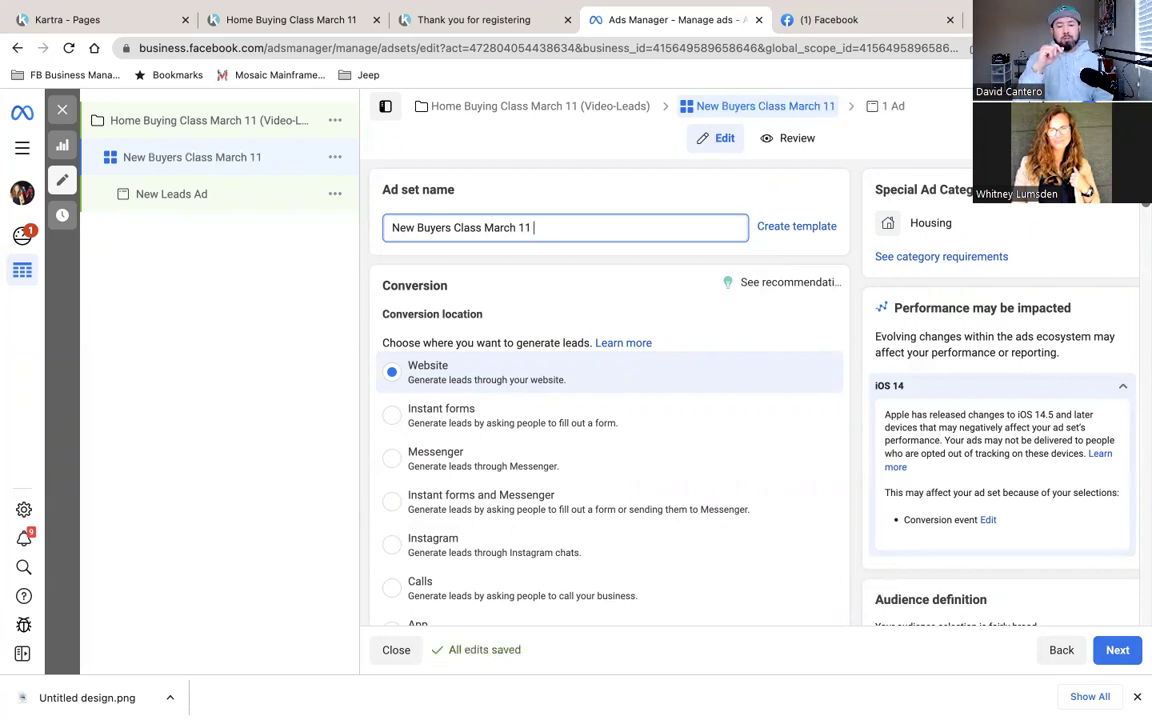
key(BackSpace)
key(BackSpace)
key(BackSpace)
key(BackSpace)
key(BackSpace)
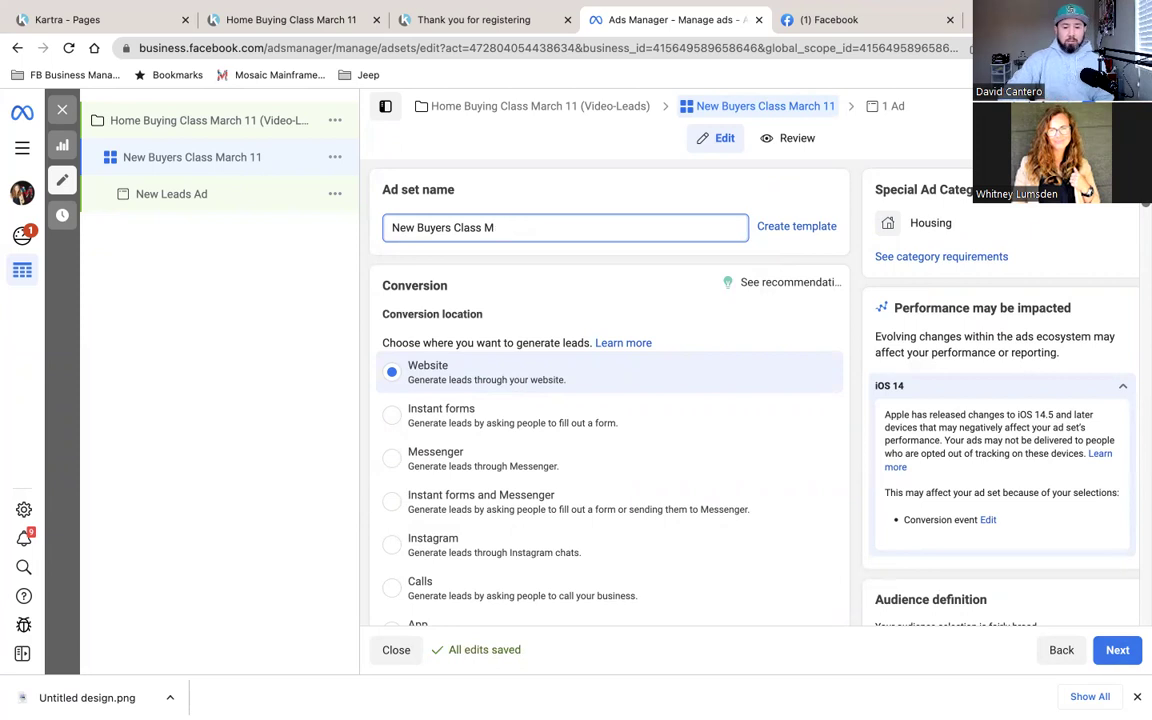
drag(496, 226, 396, 228)
click(496, 226)
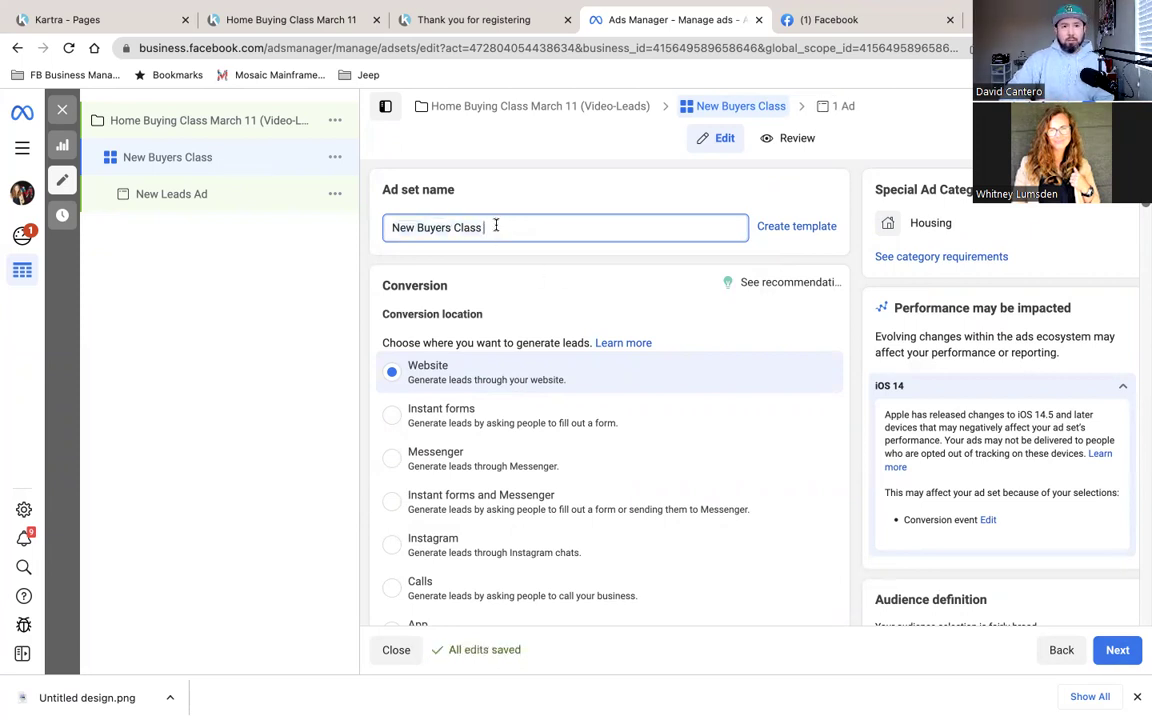
Extend the ad set name with the budget and targeting details, making it New Buyers Class ($150-15 mile JBLM).
text(()
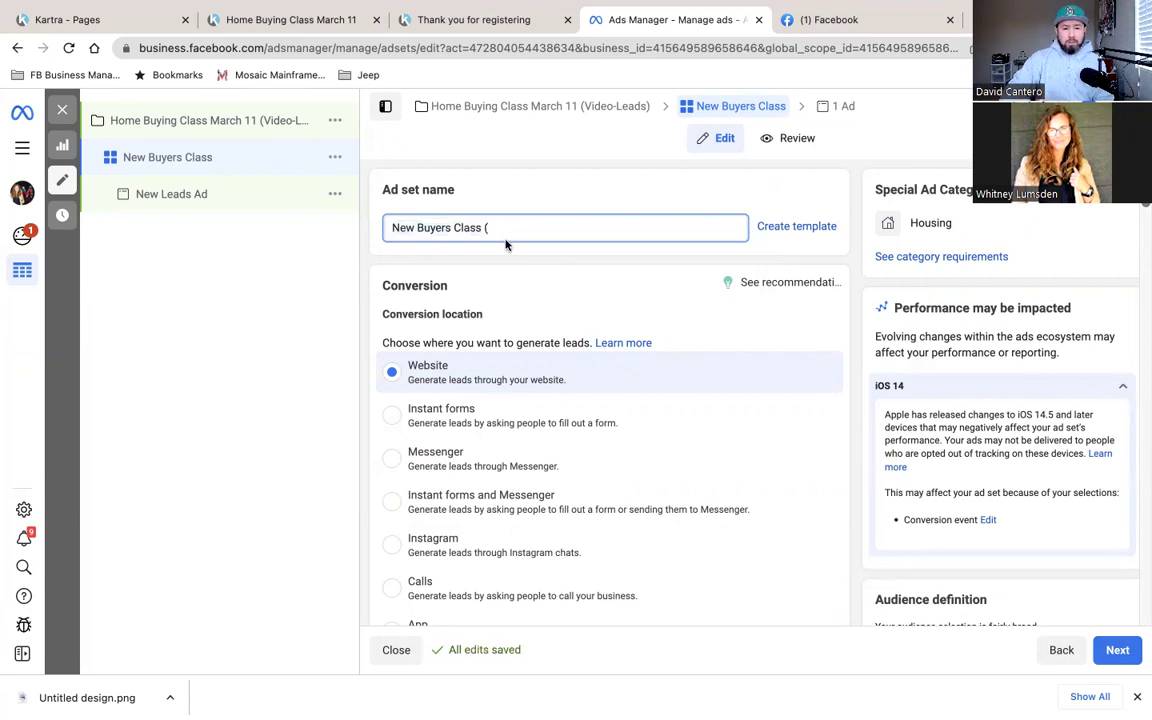
text(150))
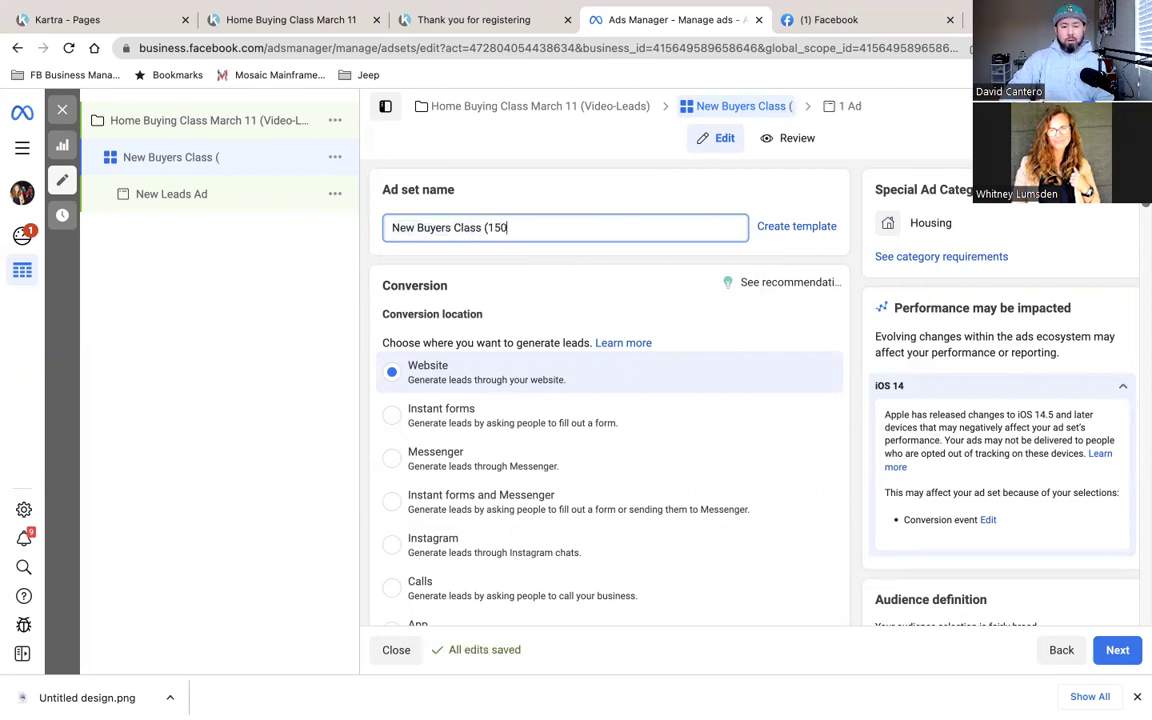
key(BackSpace)
key(BackSpace)
key(BackSpace)
key(BackSpace)
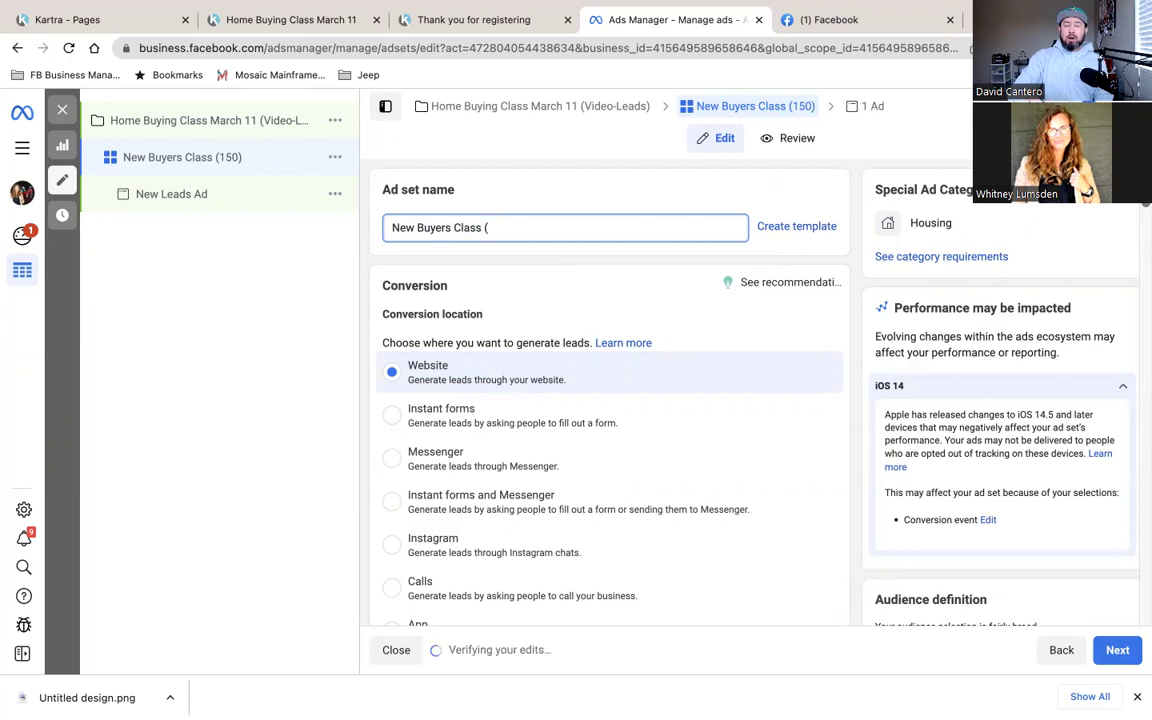
text($150)
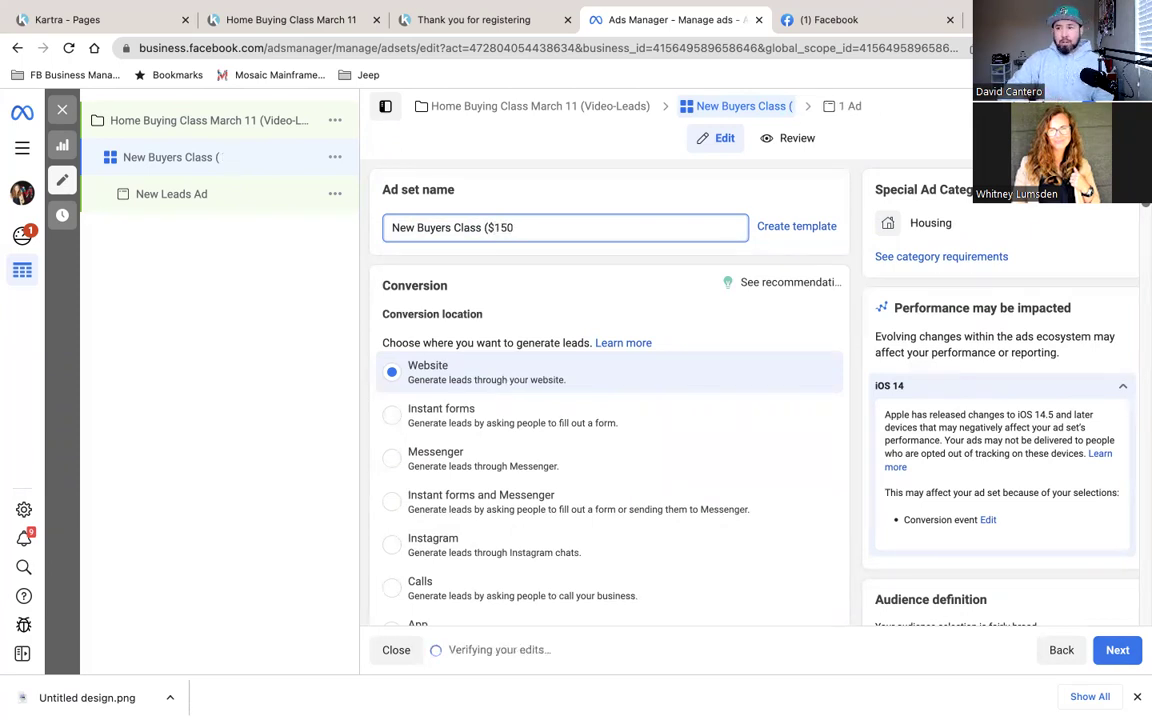
text(-)
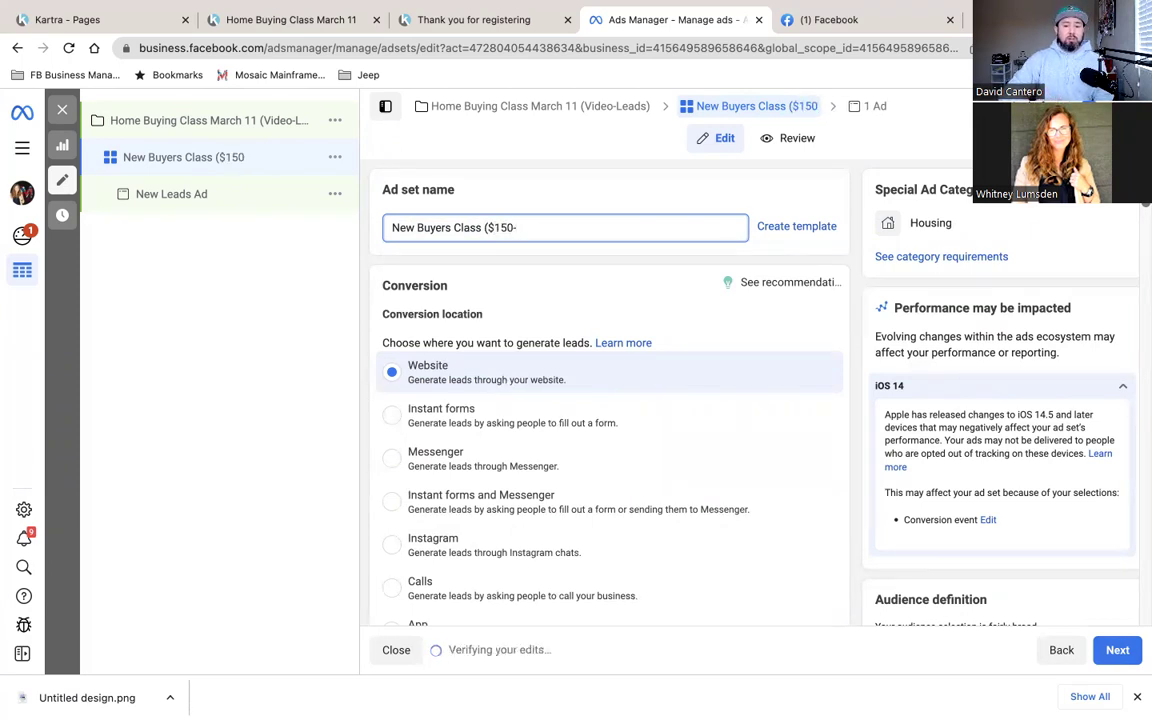
text(15 mil)
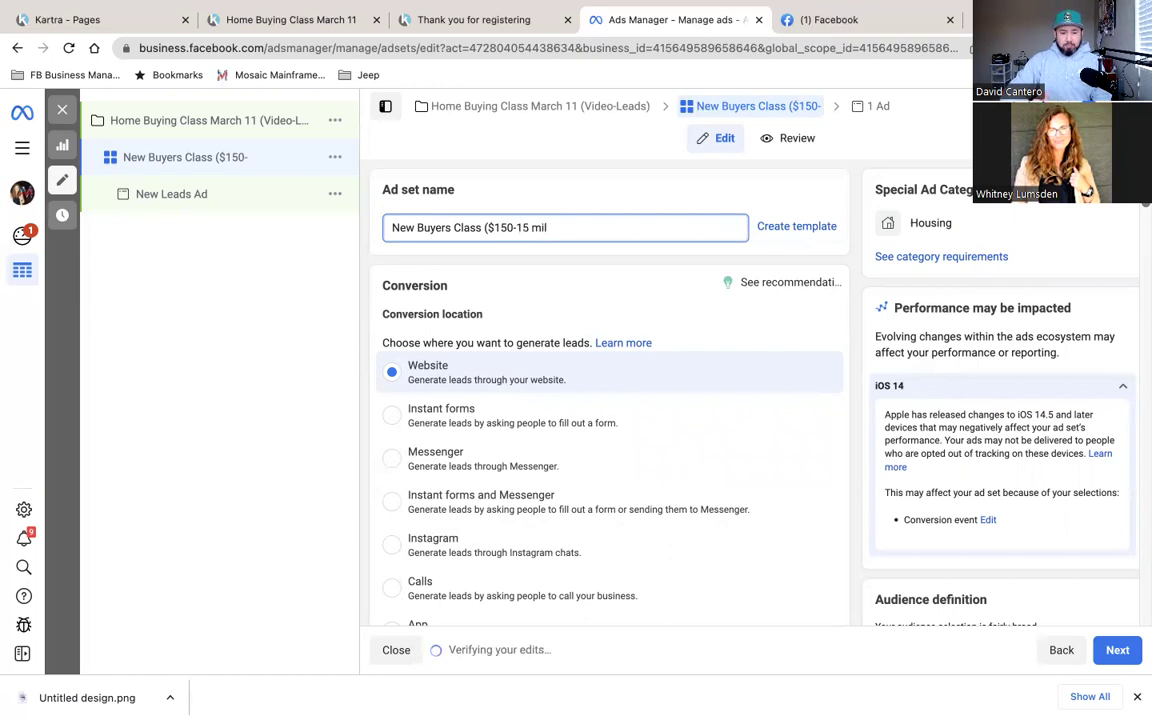
text(e JBLM))
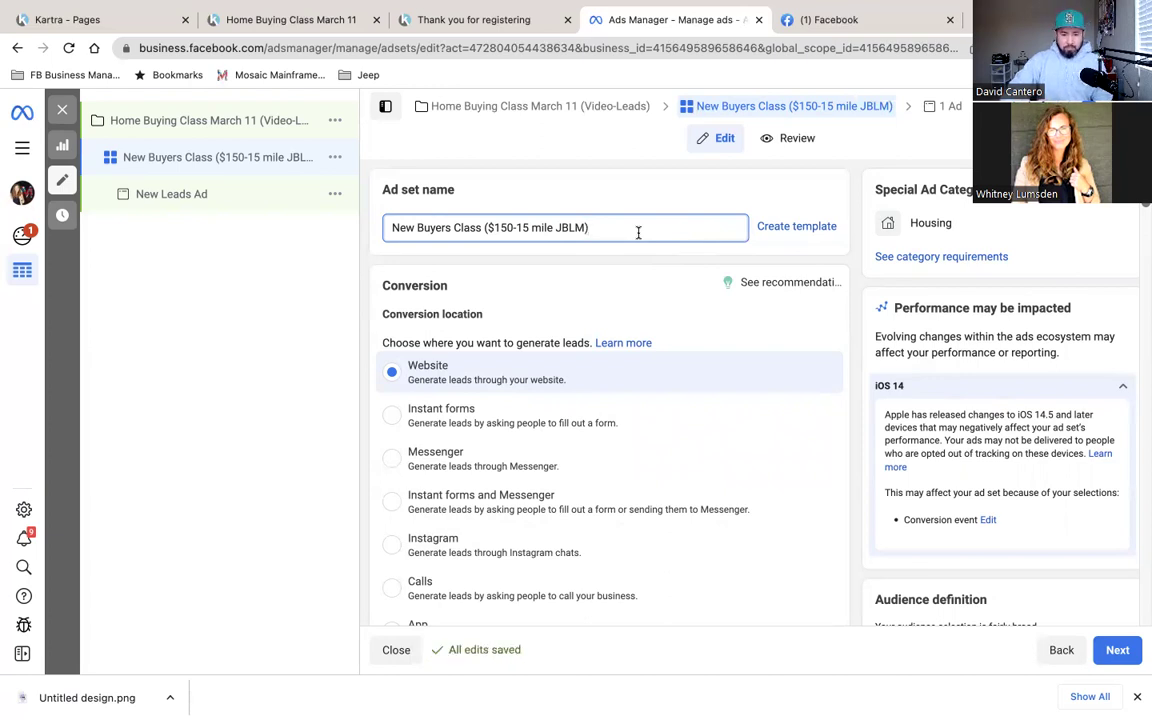
Append Edit Place to the end of the ad set name.
text(Ed)
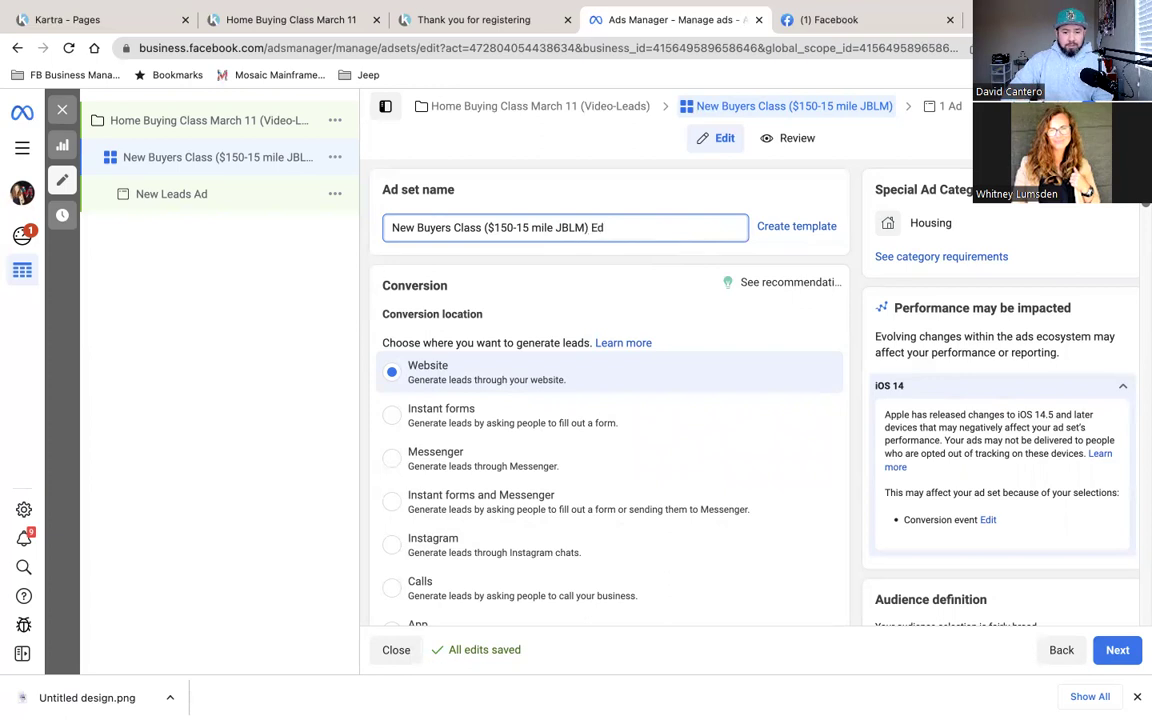
text(it Place)
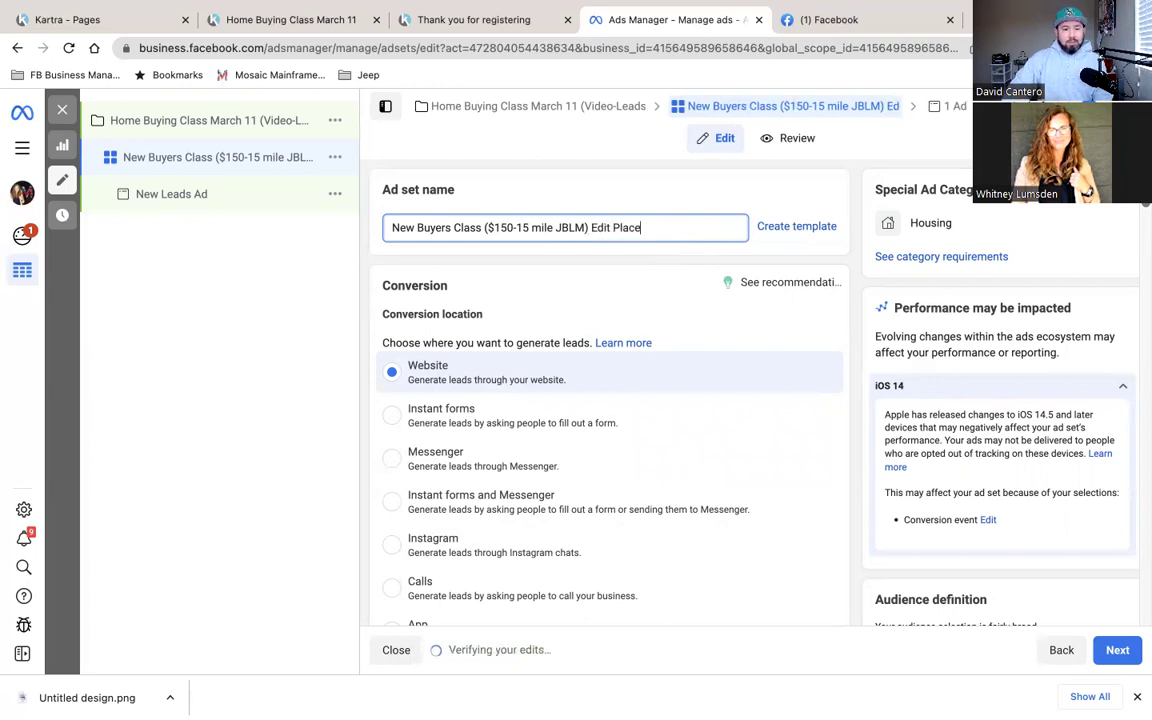
scroll(696, 241, down, 1)
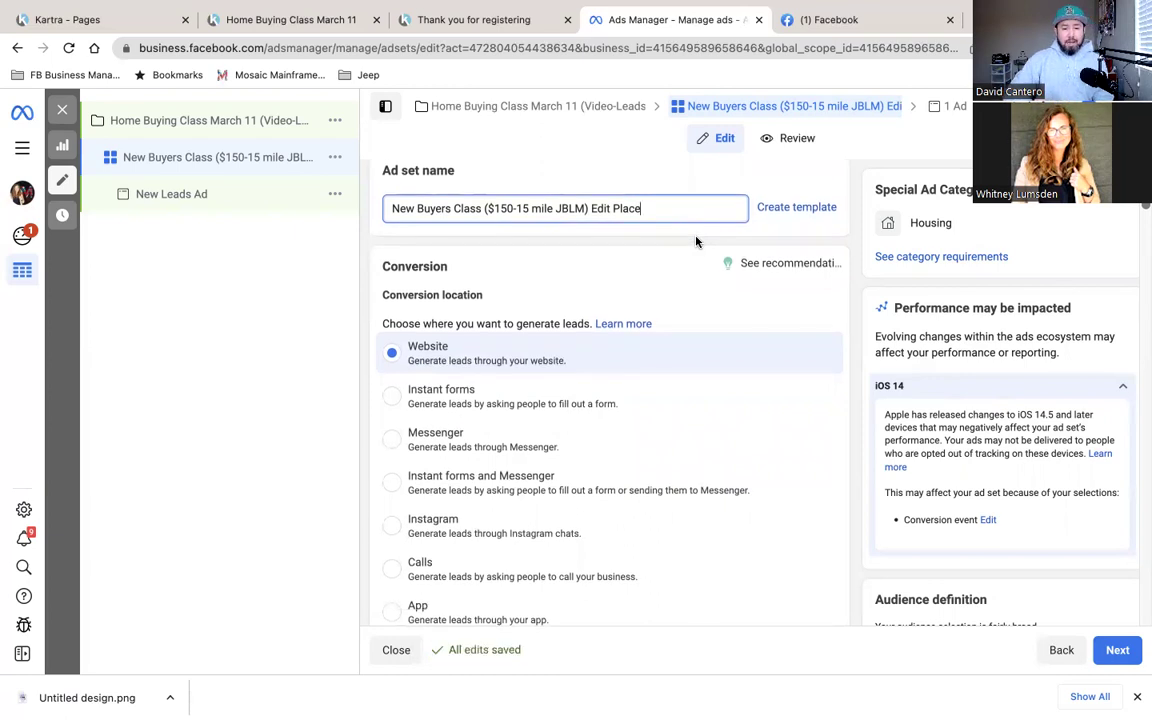
scroll(696, 241, down, 10)
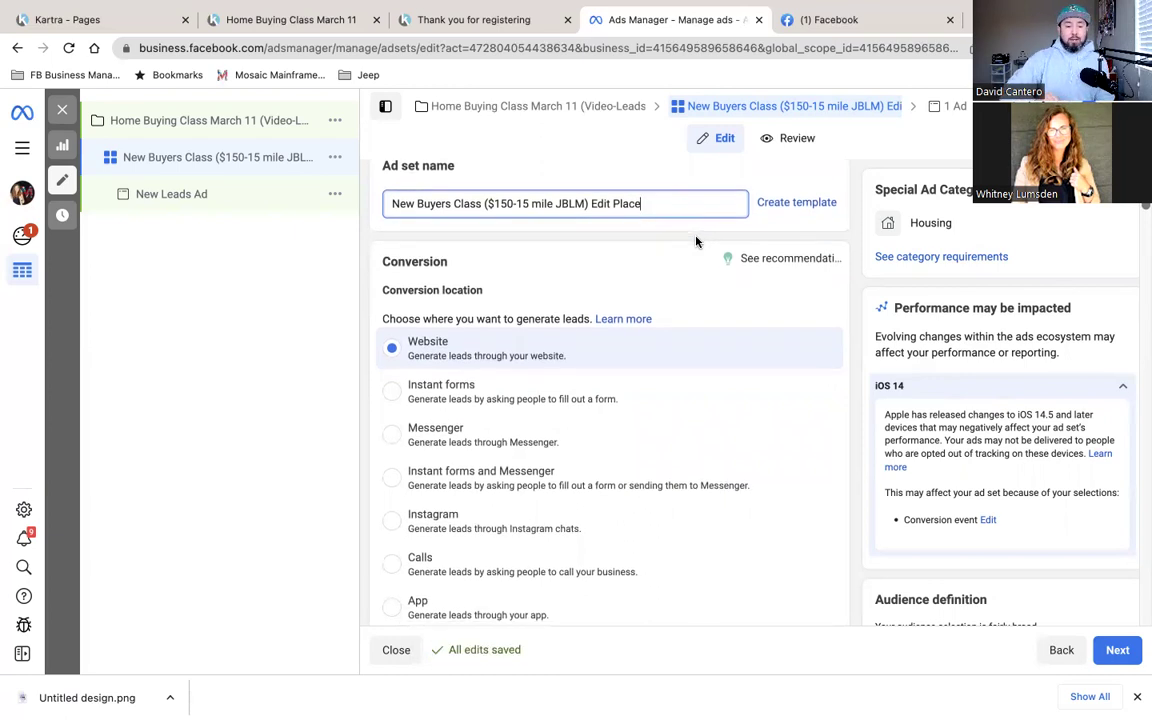
Continue to the ad level and assign the realtor's Instagram account as the ad's Instagram identity.
click(1117, 649)
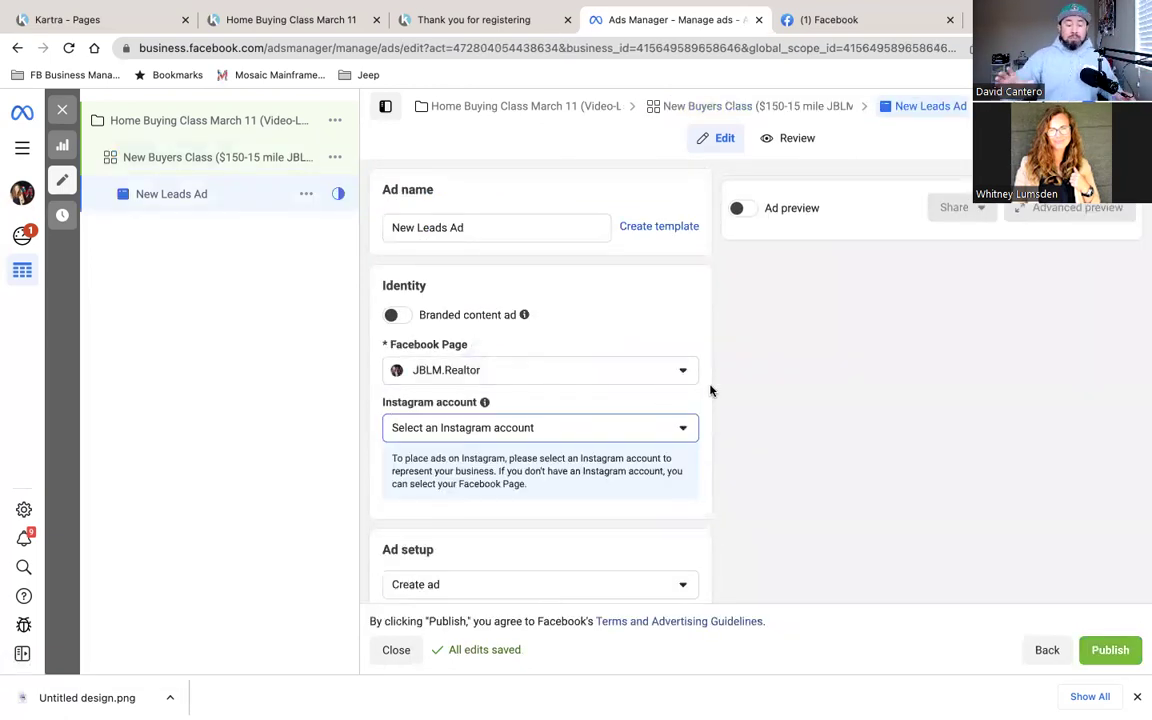
click(684, 430)
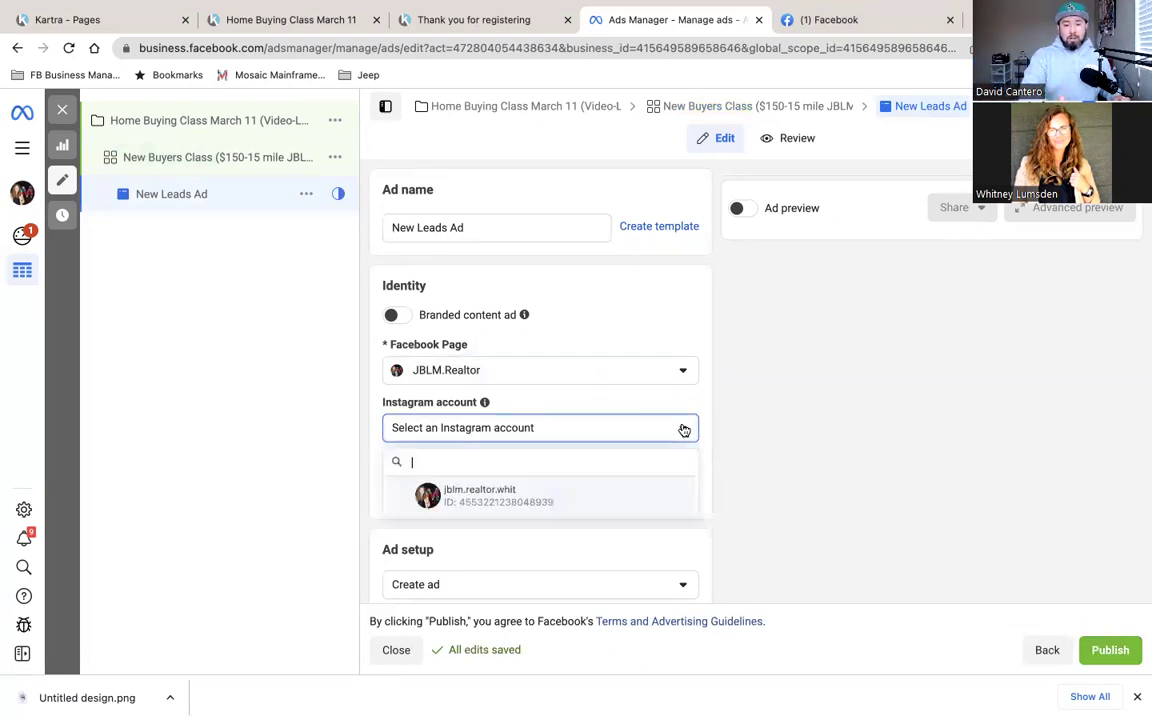
click(499, 495)
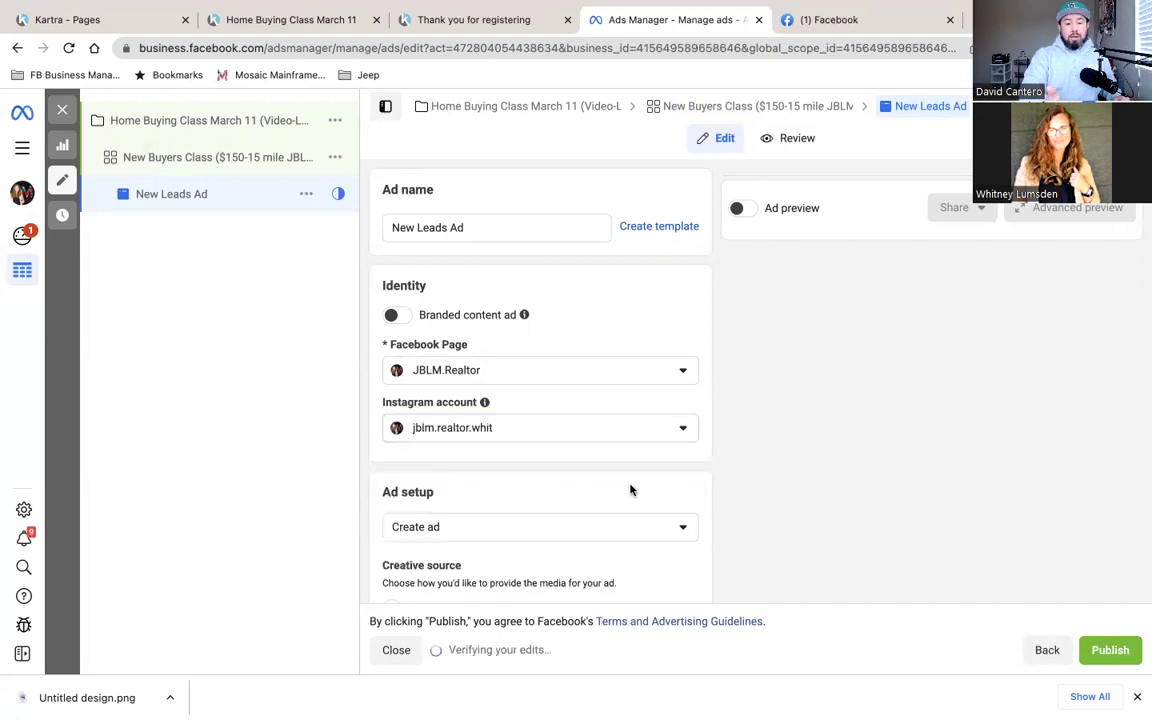
Set the ad setup to Use existing post.
scroll(630, 489, down, 3)
click(664, 406)
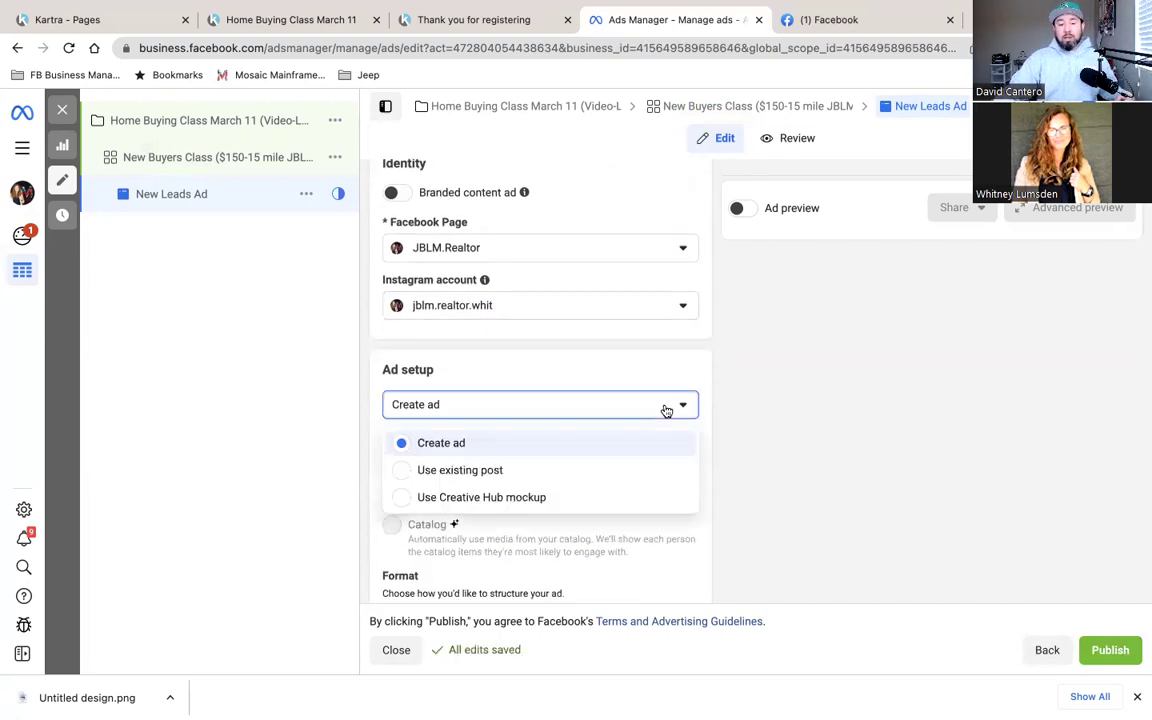
click(440, 471)
scroll(681, 497, down, 2)
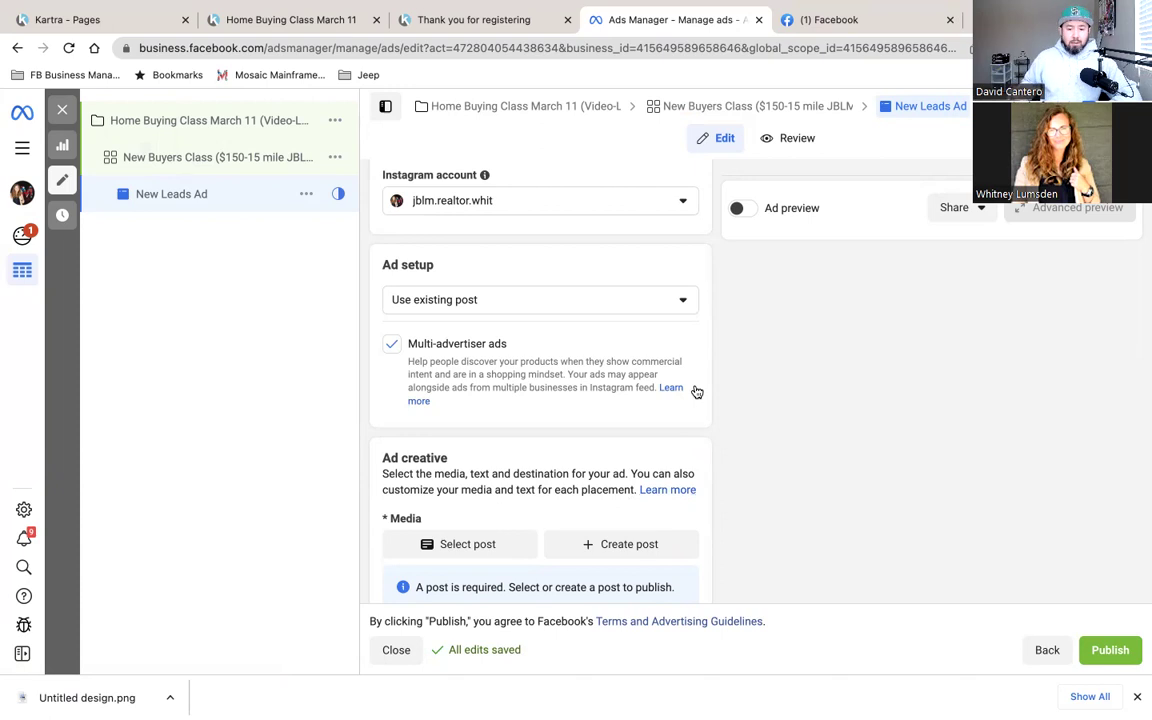
Use the Mar 4, 2023 Facebook video post starting "Thinking of buying a home one day?" as the ad creative.
scroll(701, 376, down, 1)
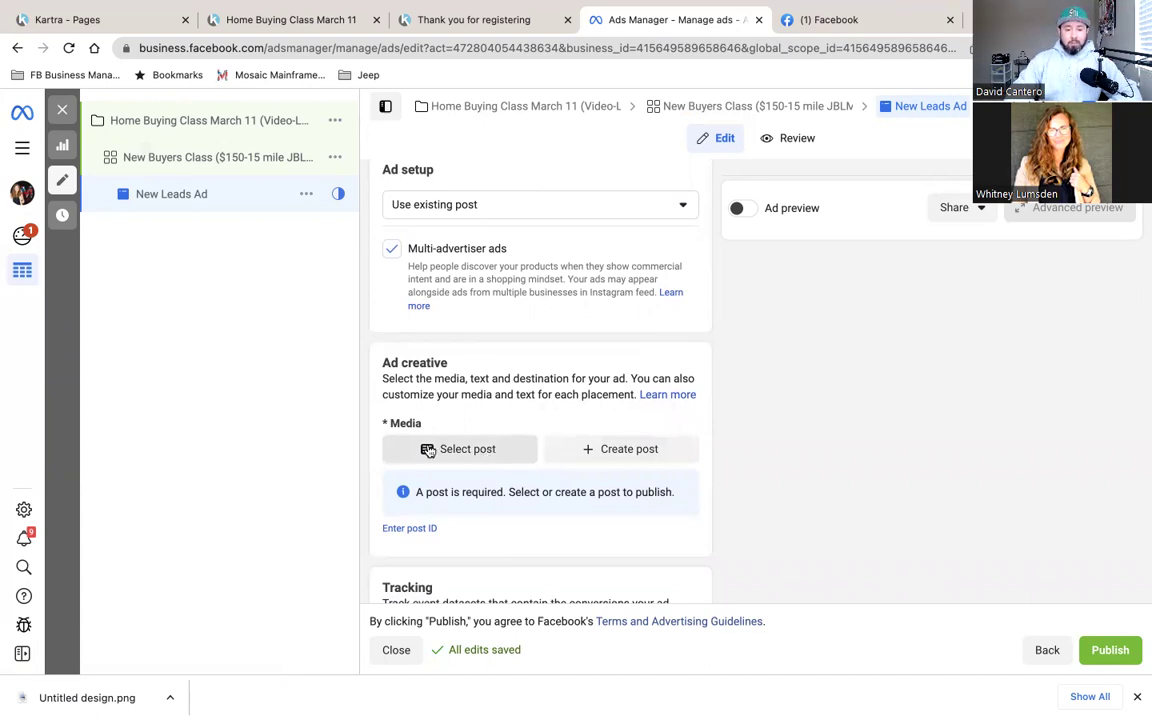
mouse_move(429, 422)
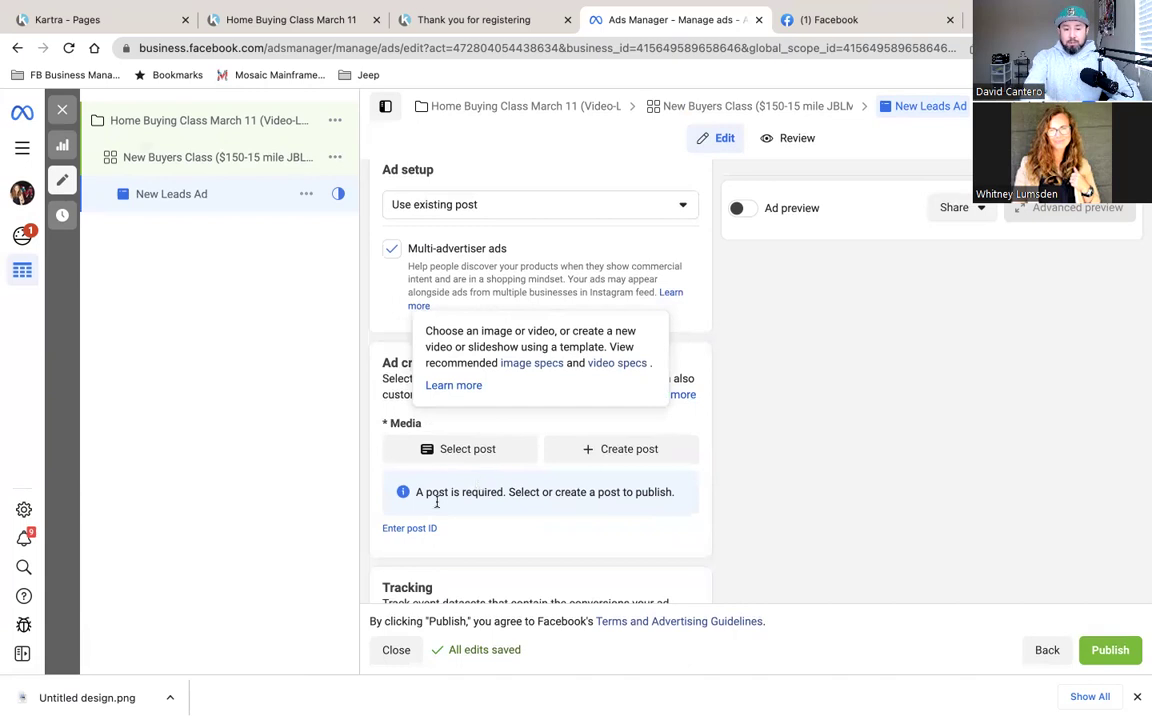
click(453, 450)
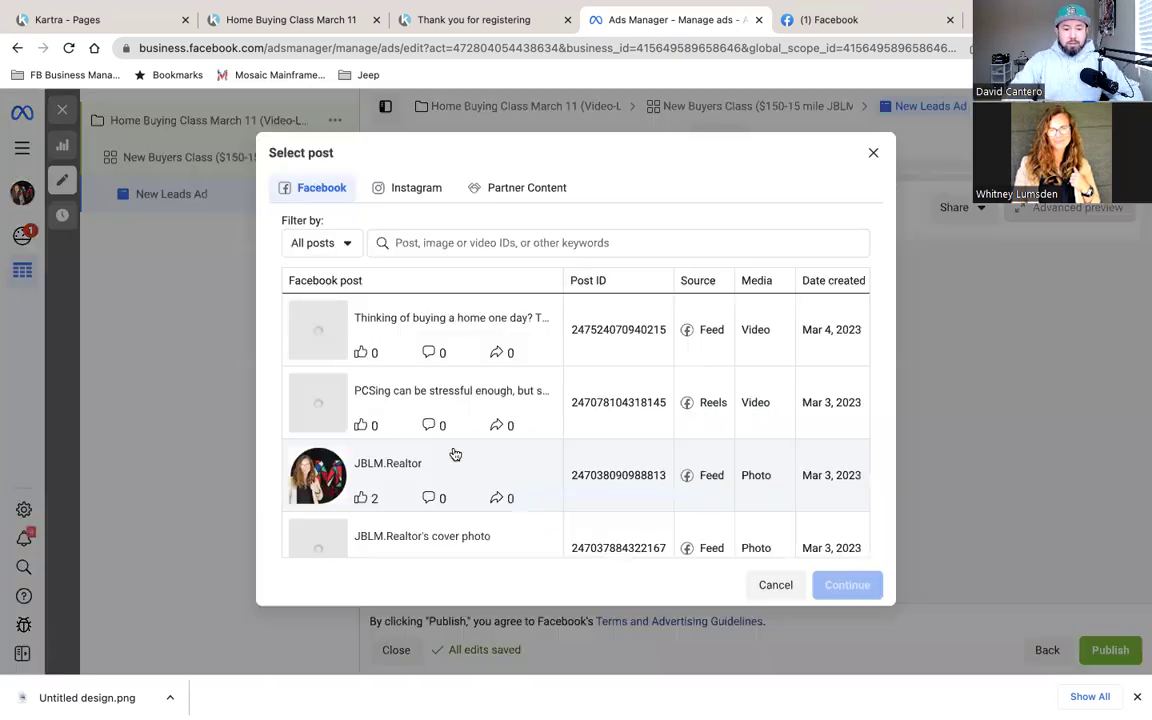
click(418, 328)
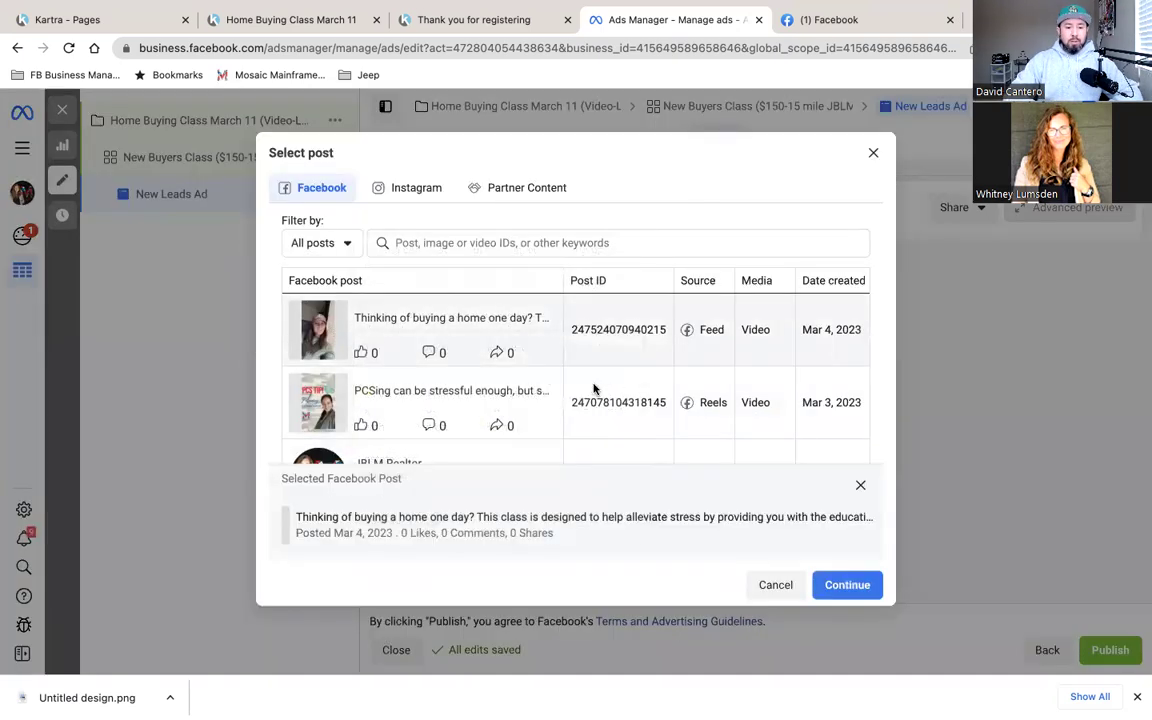
click(845, 589)
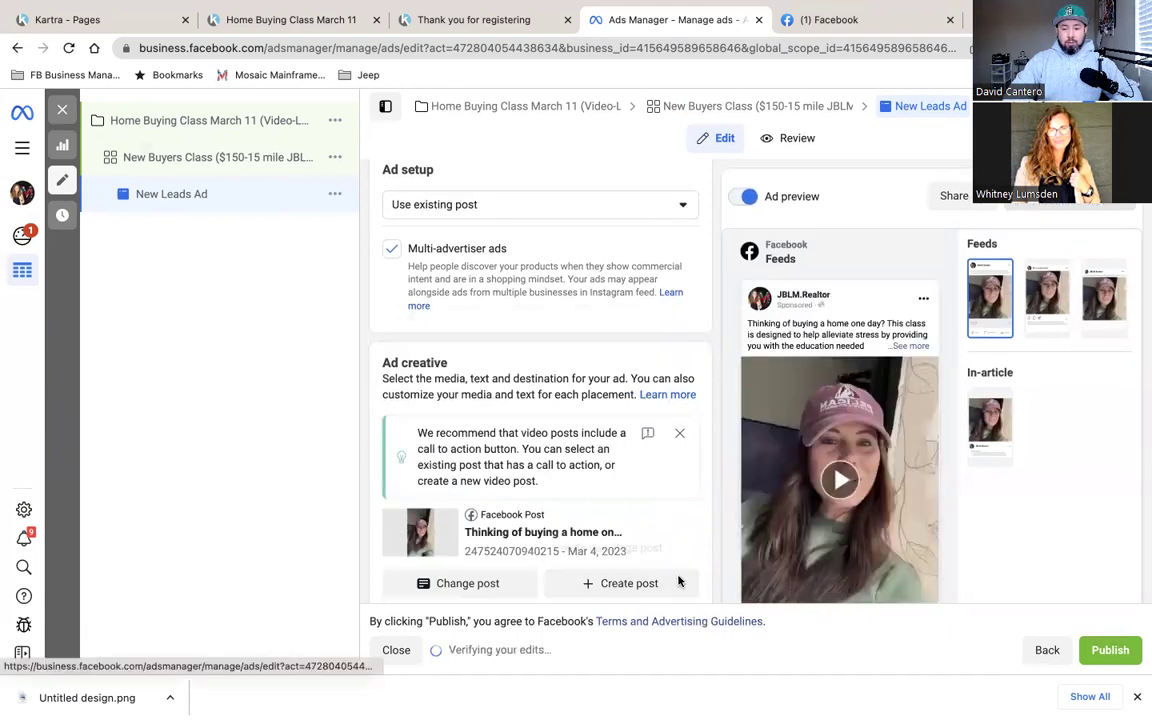
Add a Learn more call to action to the post, linking to the realtor website's page ending in /HomeBuyingClassMarch11.
scroll(666, 551, down, 5)
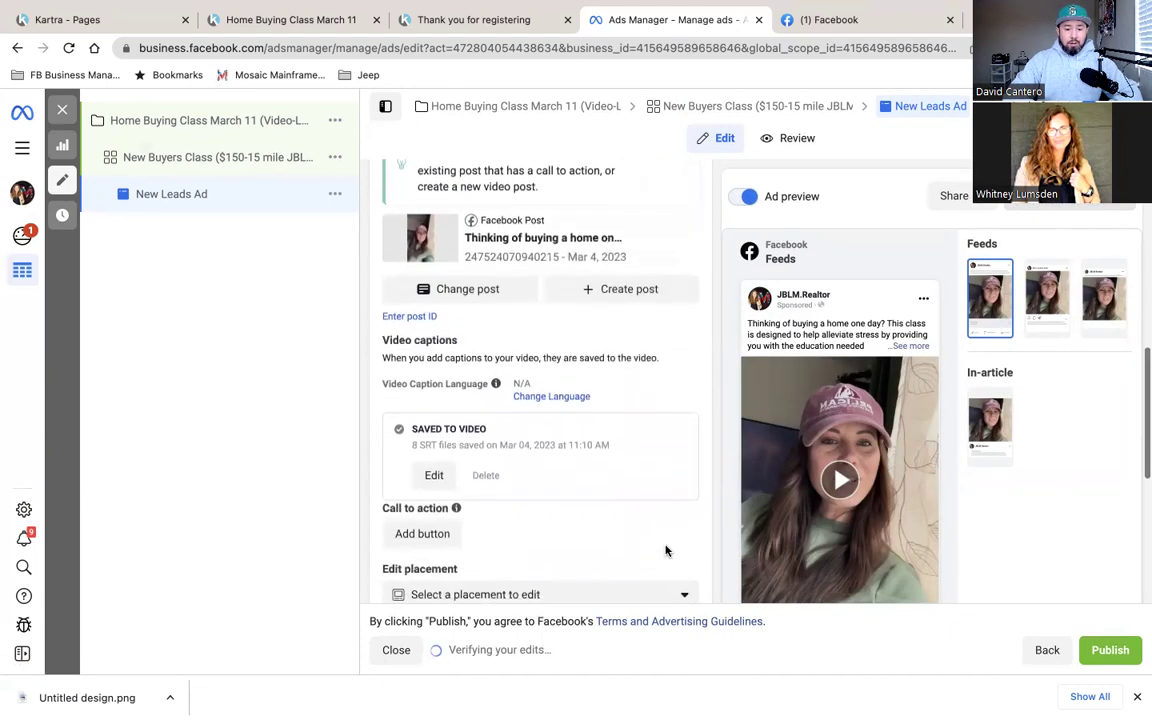
scroll(666, 549, down, 1)
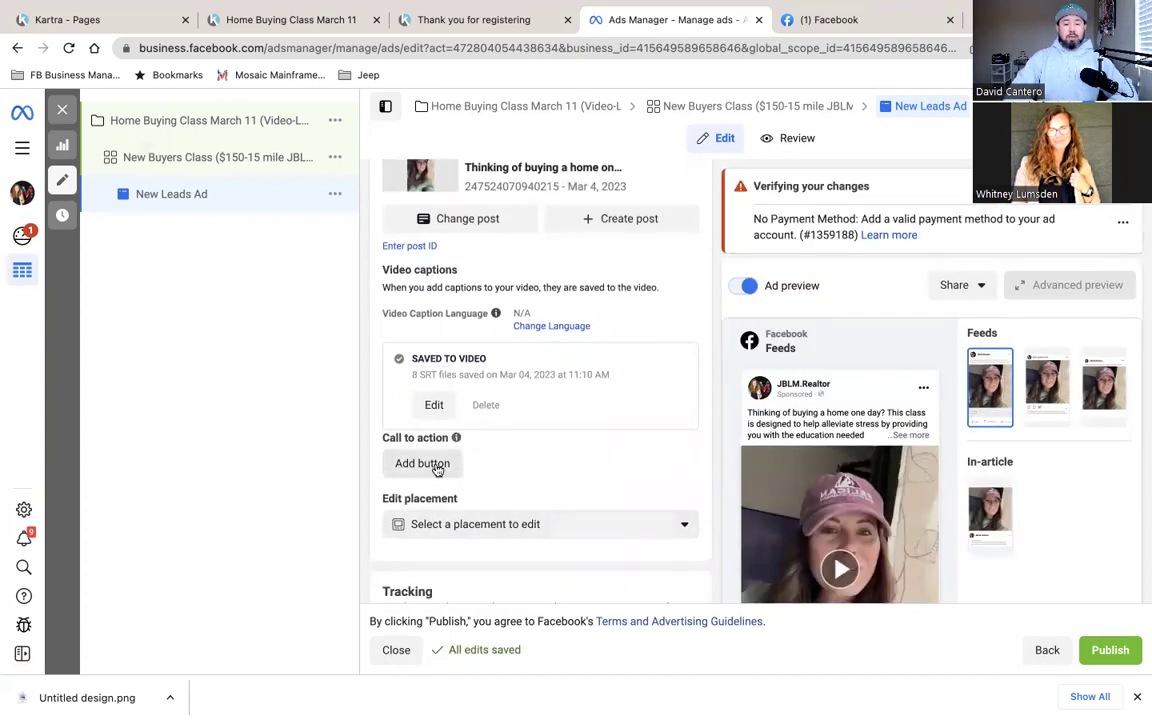
click(425, 464)
click(494, 365)
click(640, 366)
text(https://www.jblmrealtorwhitney.com/HomeBuyingClassMarch11)
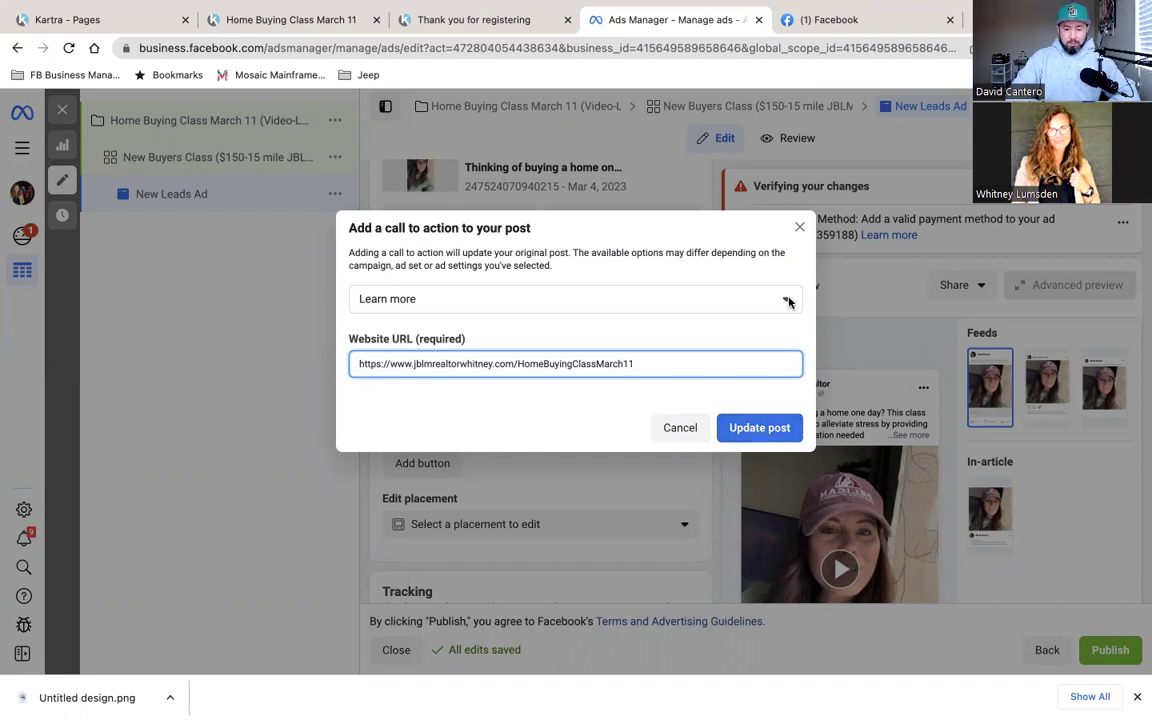
click(770, 425)
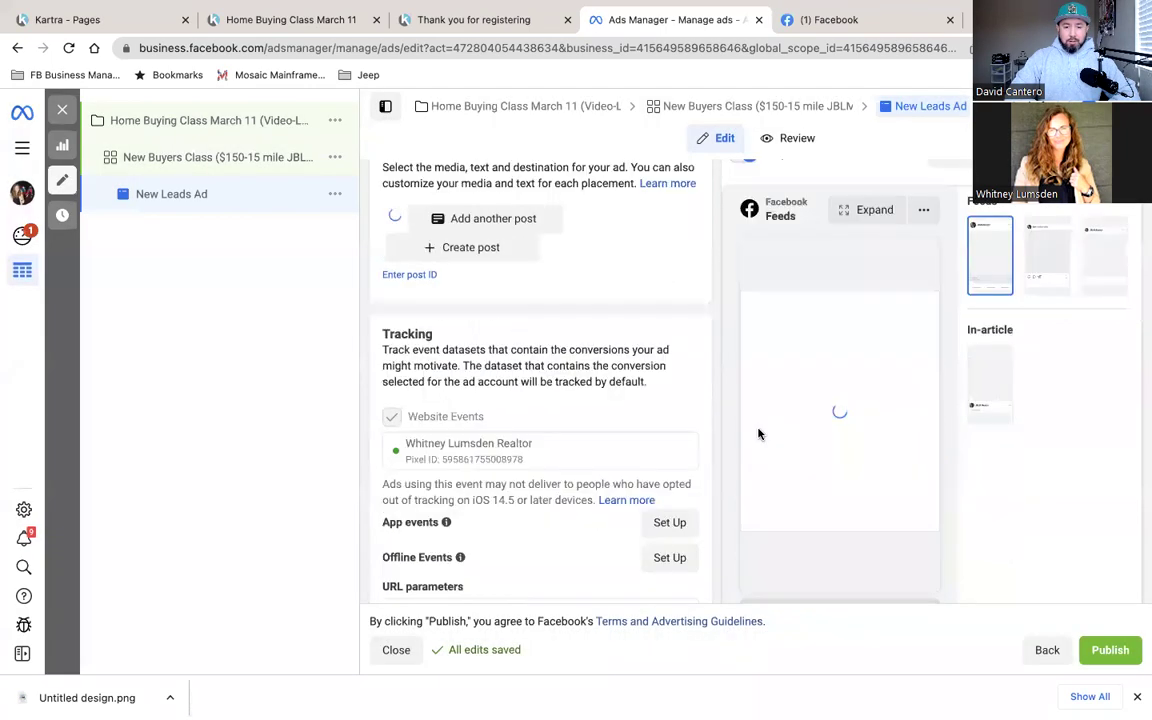
scroll(657, 395, down, 2)
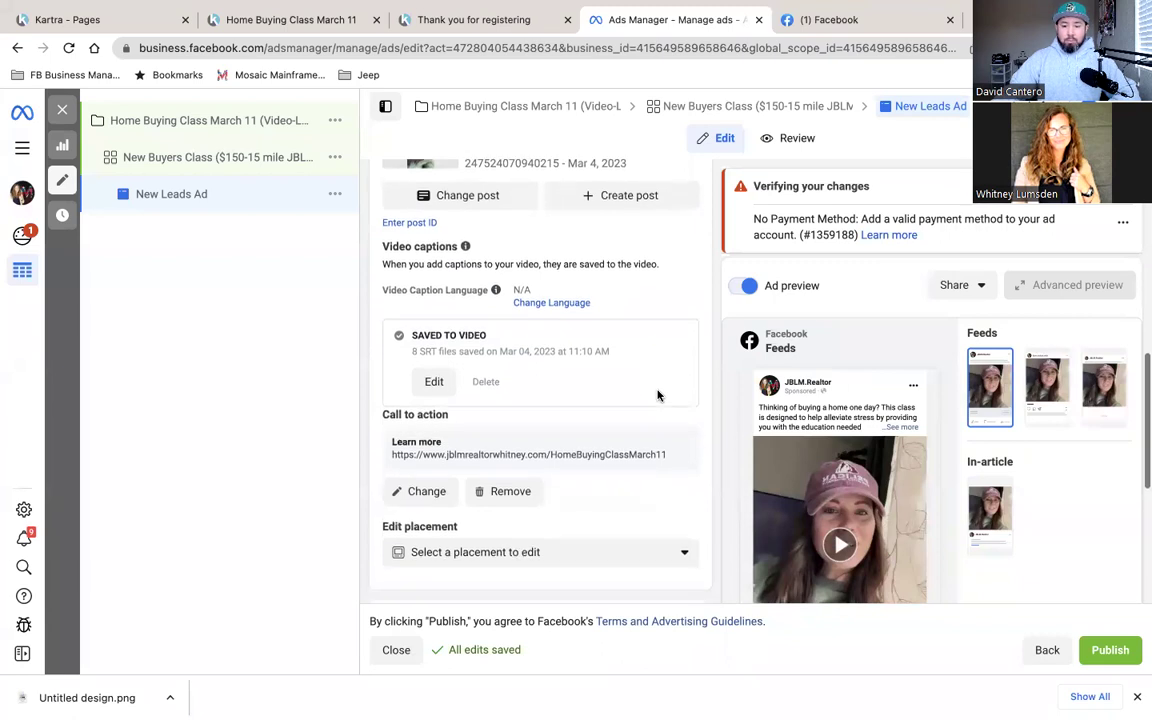
scroll(657, 395, down, 2)
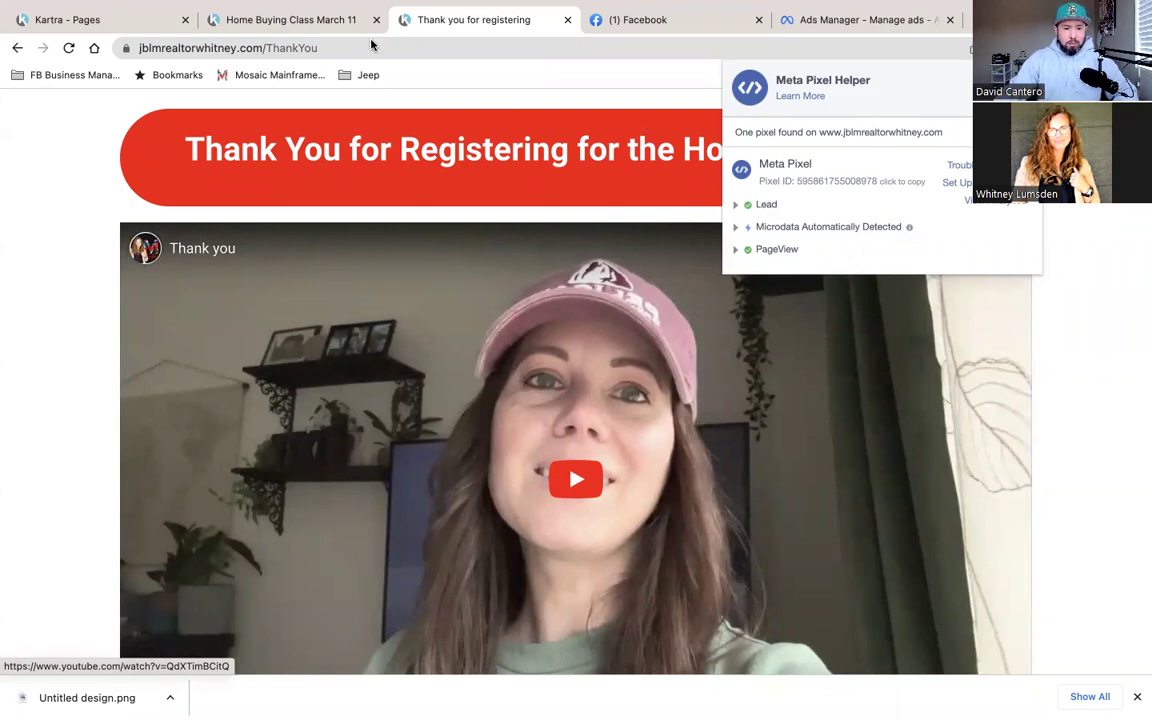
Go back to Ads Manager from the thank-you page, dismiss the Install Pixel Code dialog and continue to the ad level.
mouse_move(899, 29)
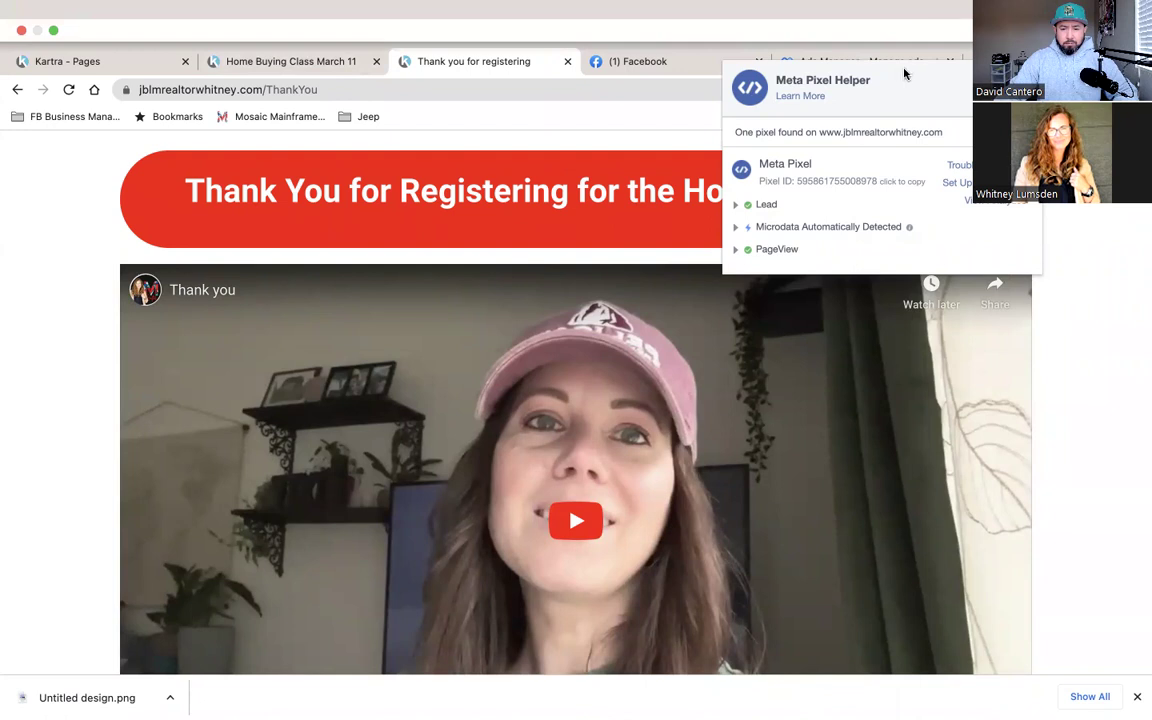
click(937, 64)
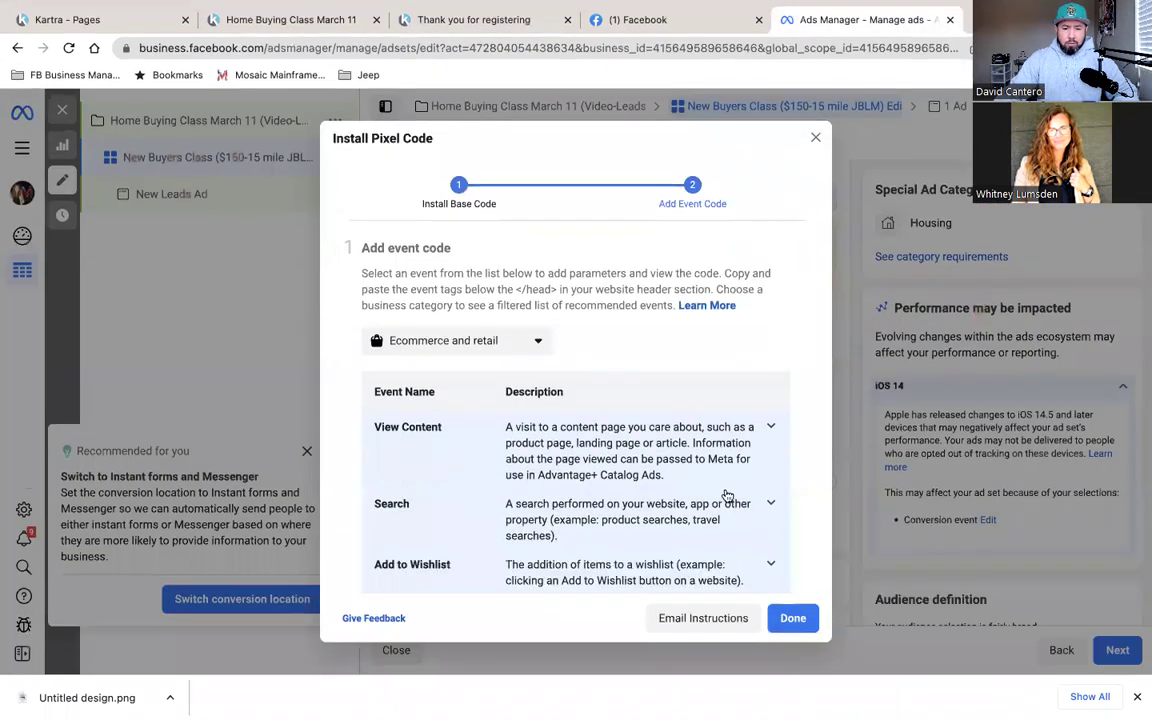
click(815, 139)
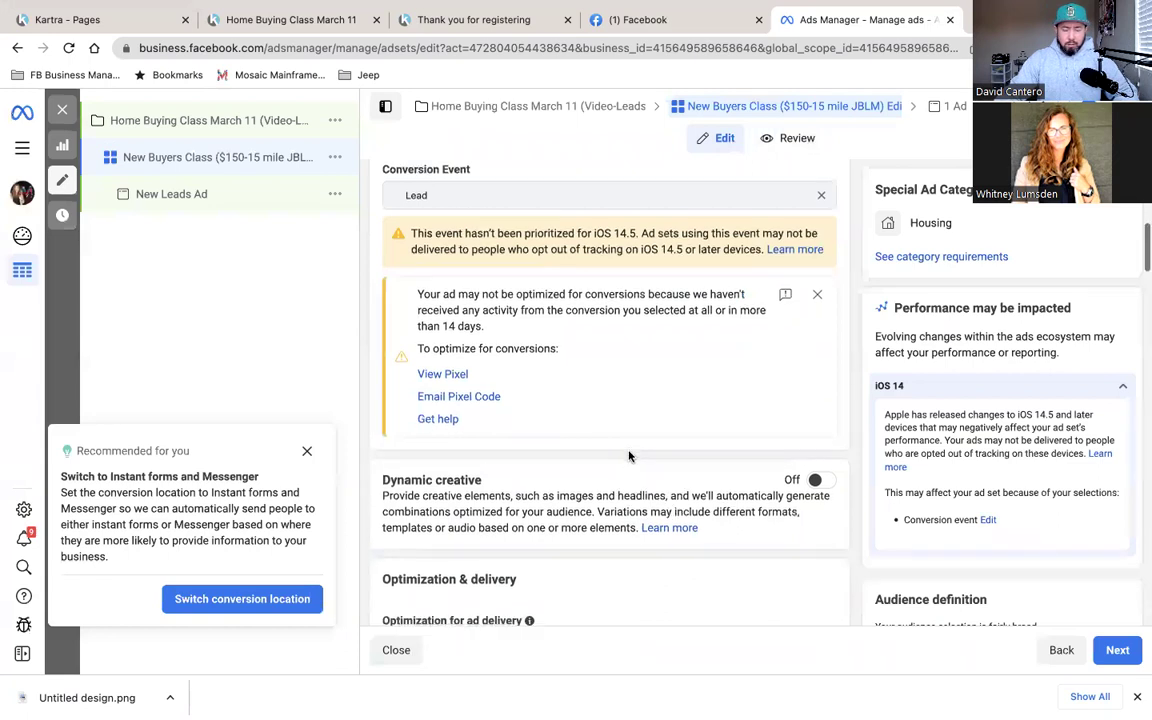
scroll(627, 458, down, 10)
scroll(616, 422, down, 4)
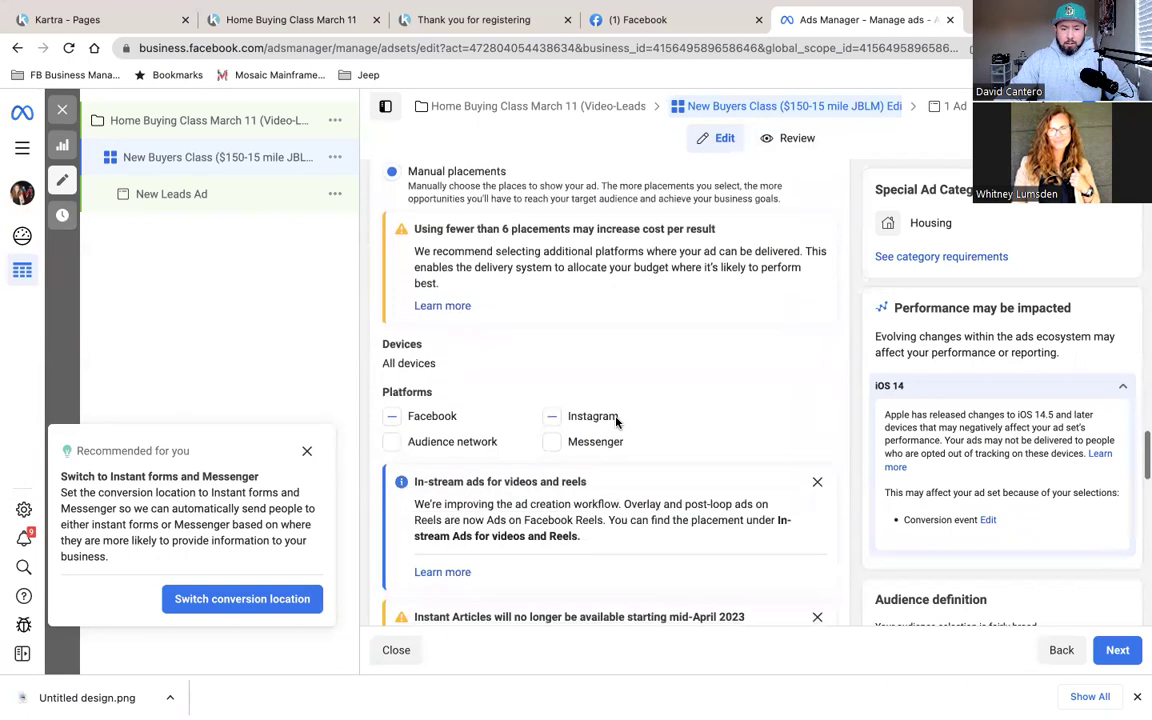
click(1110, 648)
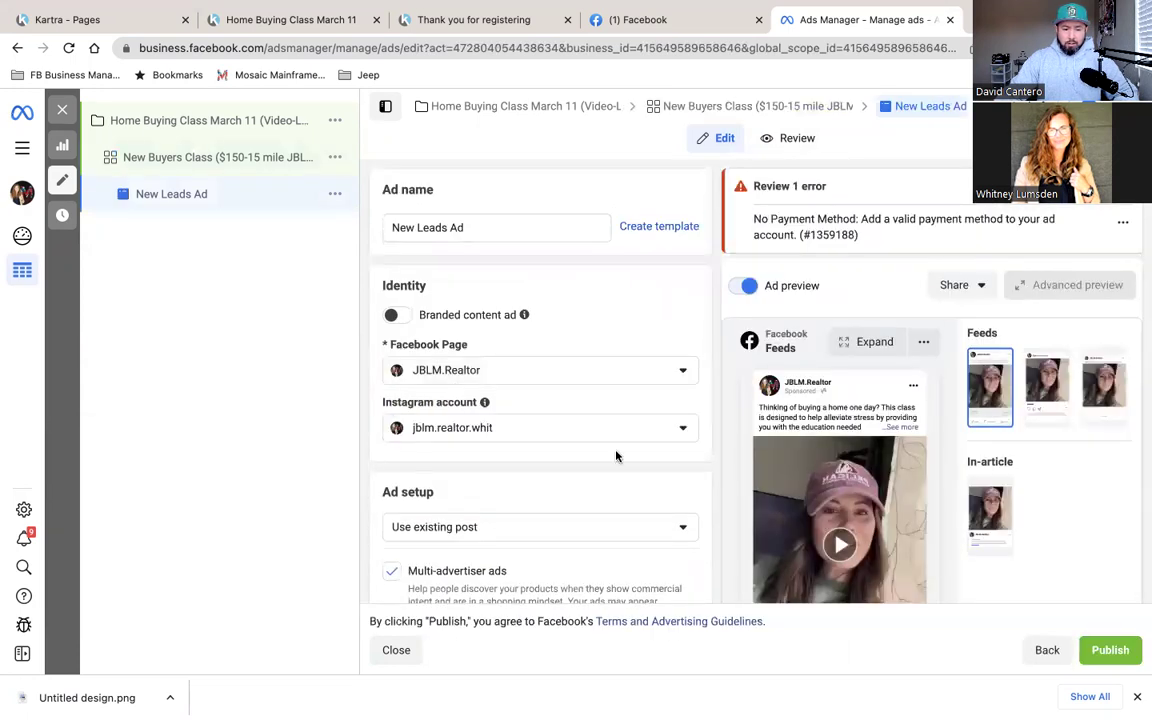
Check the ad's creative, call to action and tracking settings, and publish the campaign with its ad set and ad.
scroll(576, 457, down, 2)
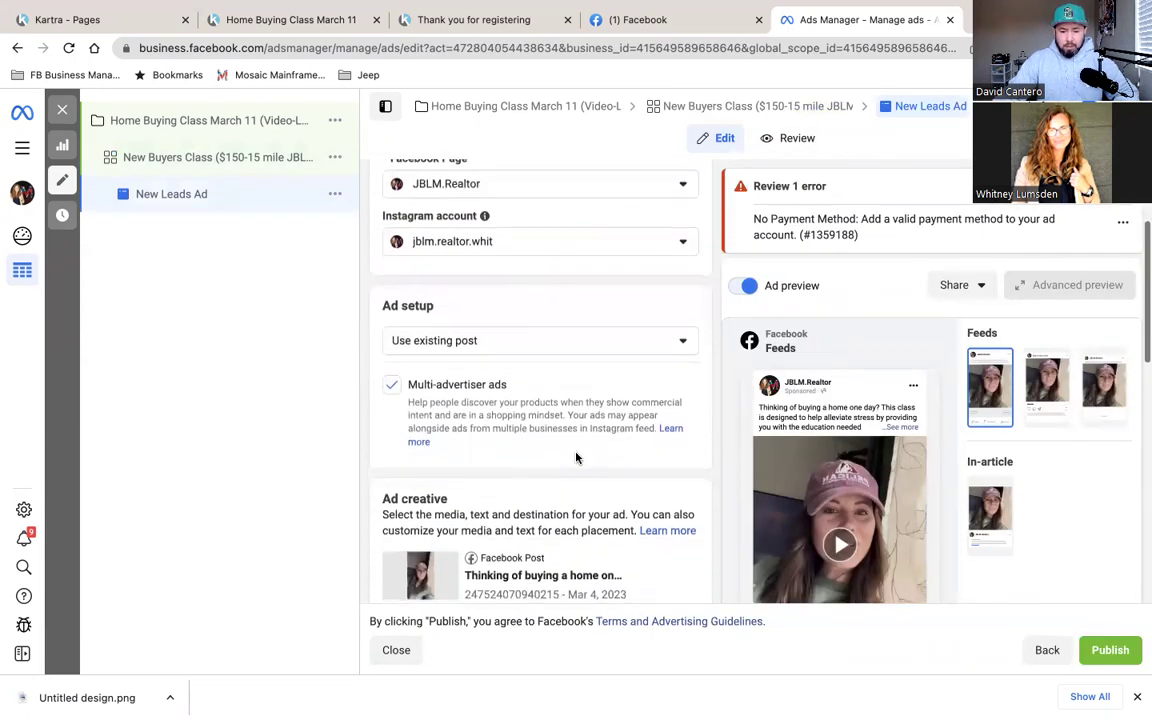
scroll(576, 457, down, 3)
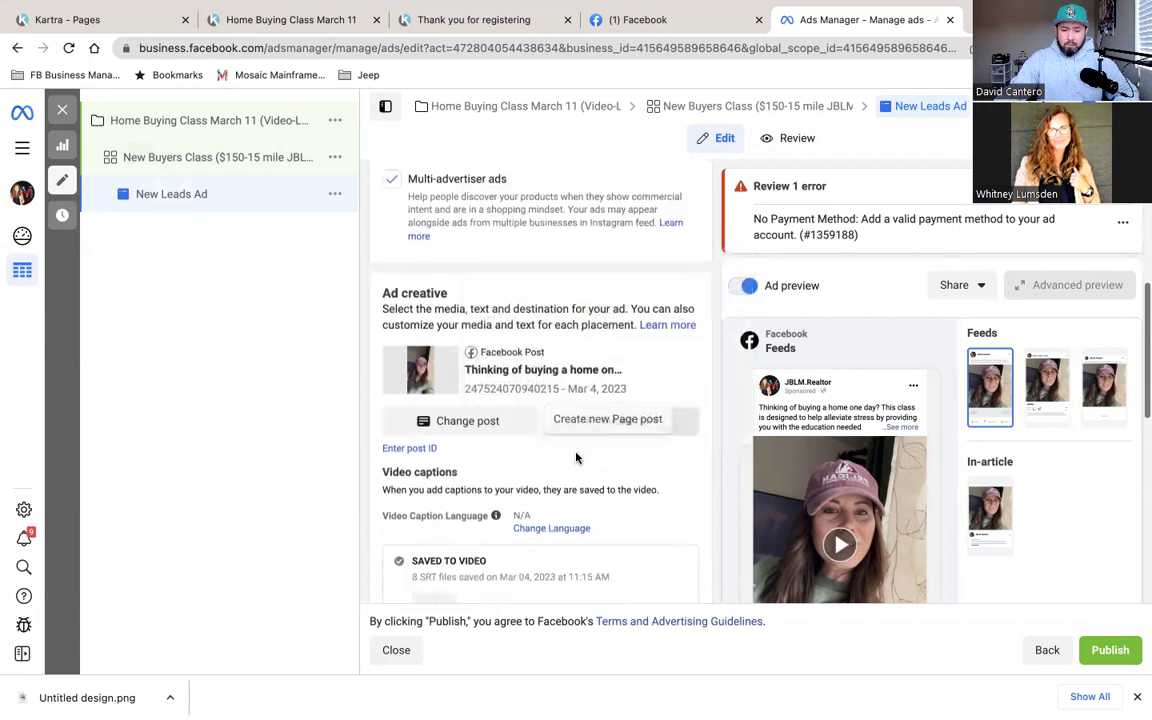
scroll(576, 457, down, 2)
scroll(576, 457, down, 2)
scroll(576, 457, up, 1)
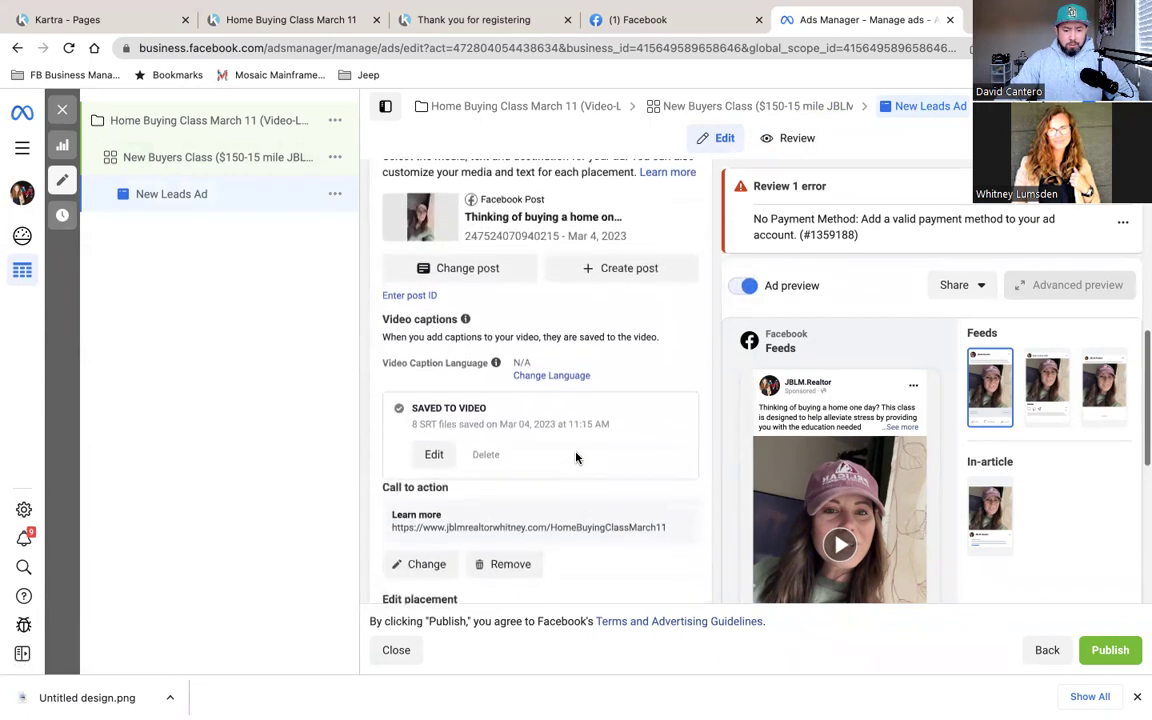
scroll(576, 457, down, 1)
scroll(576, 457, down, 3)
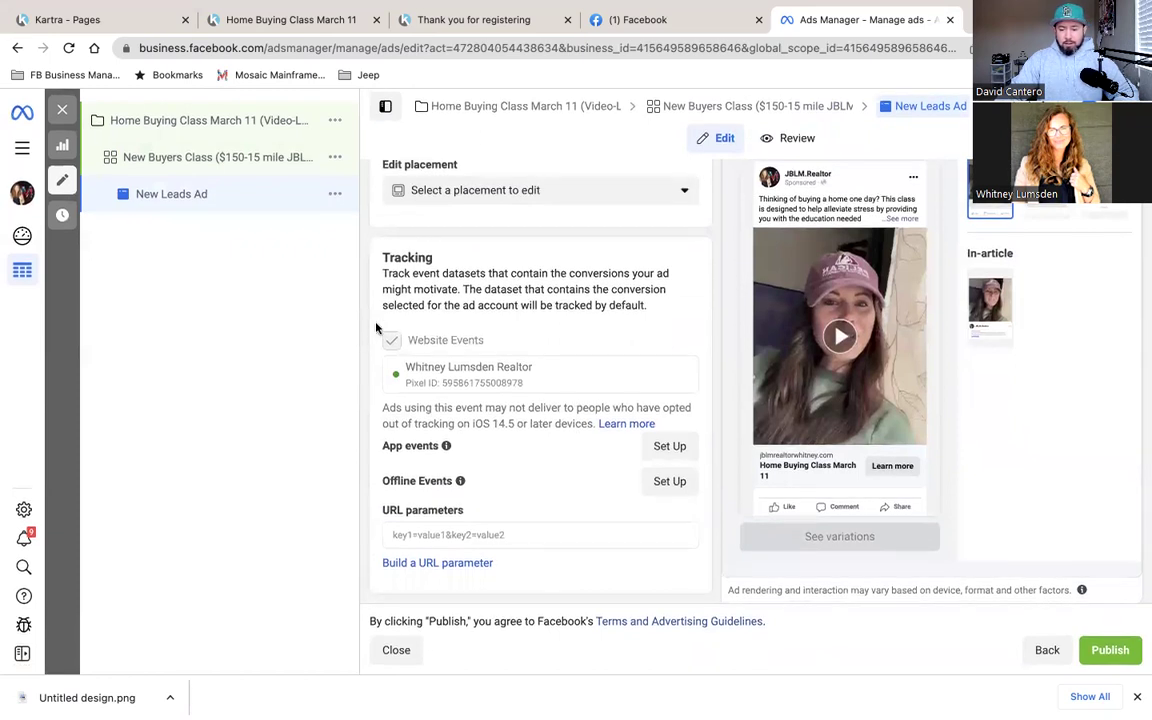
click(1104, 652)
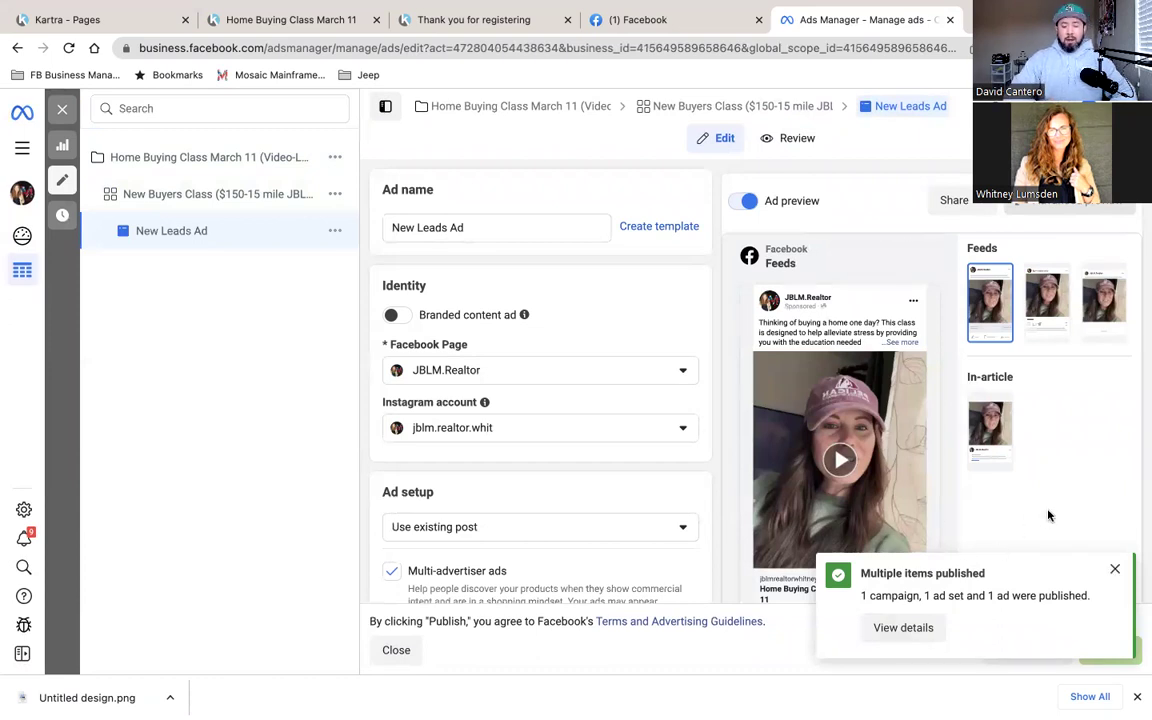
scroll(1048, 515, down, 1)
scroll(1045, 514, down, 1)
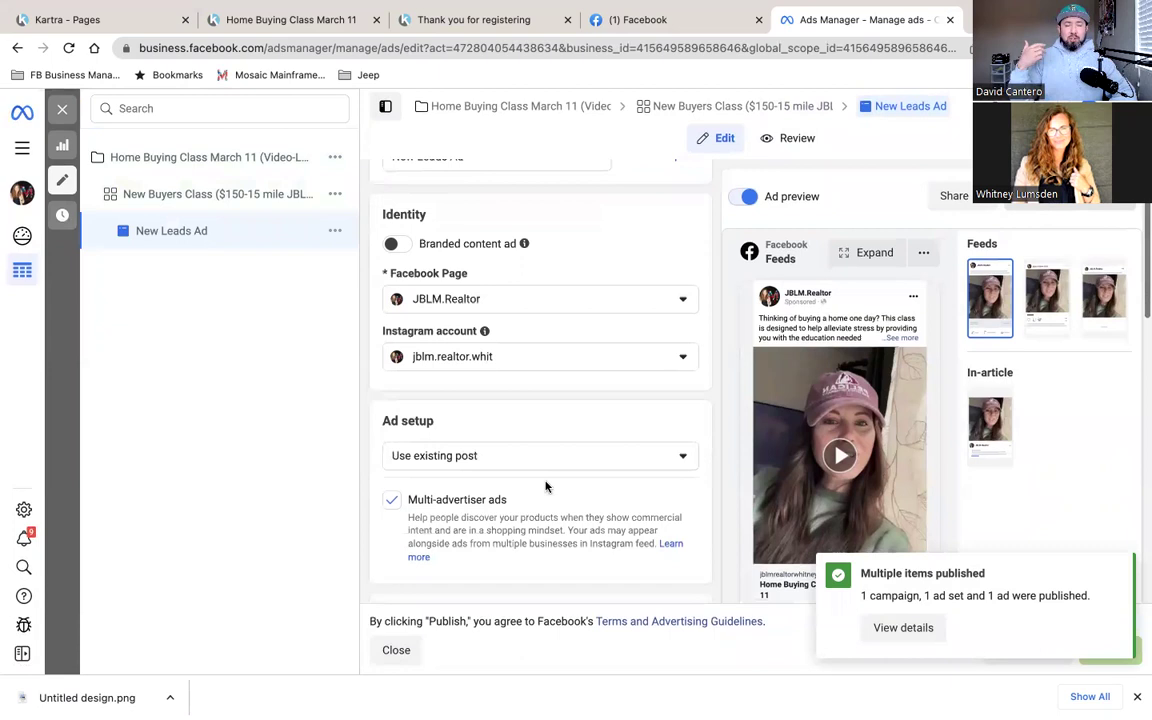
scroll(545, 484, down, 10)
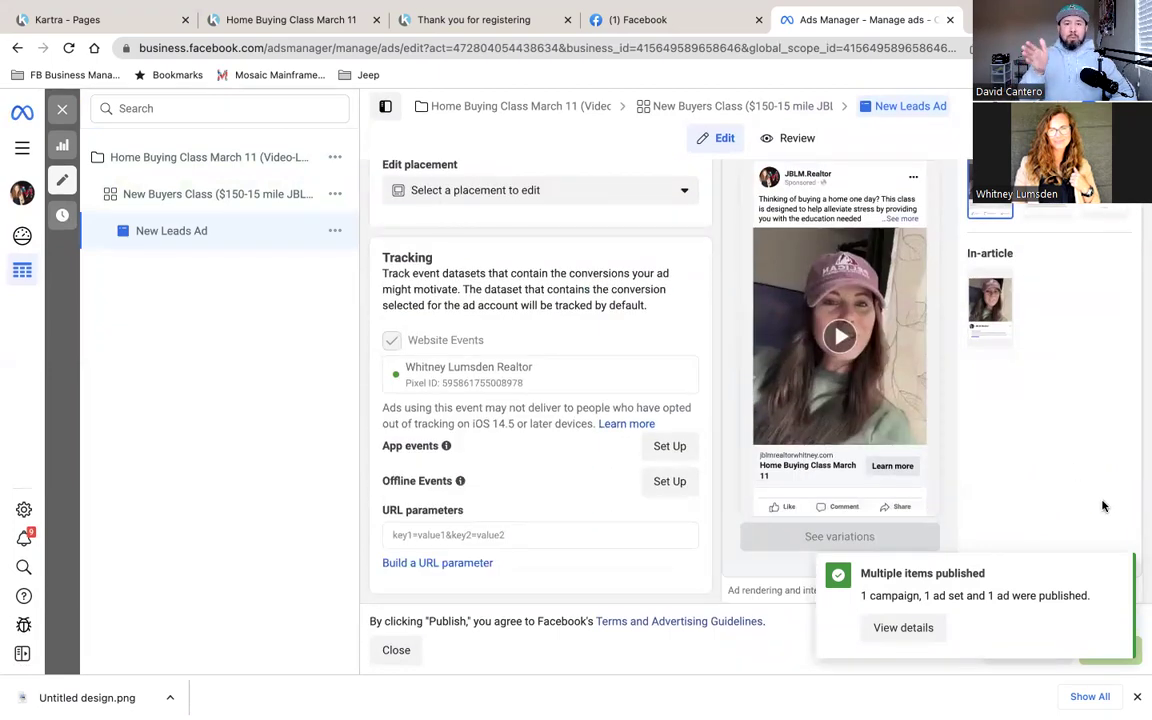